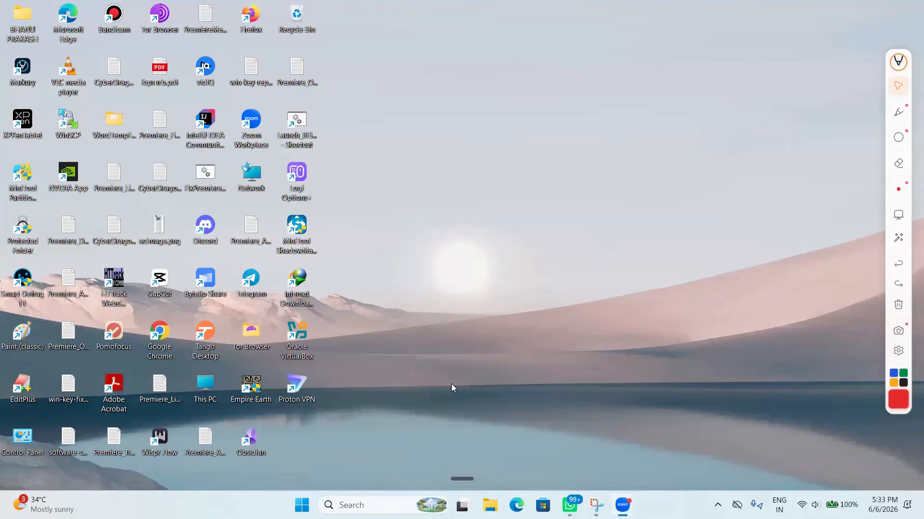
- Launch Paint (classic) from Windows Start search, opening a blank 4000 × 4000px canvas
key(super)
text(paint)
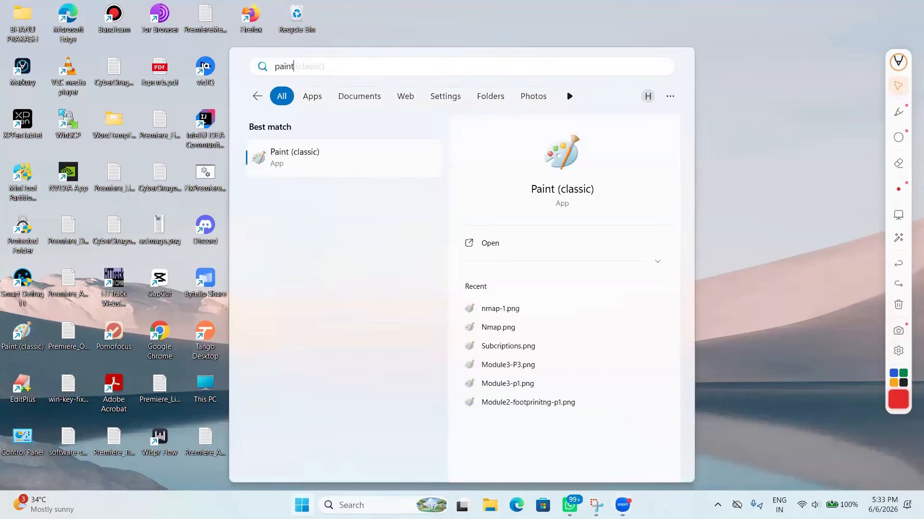
key(Return)
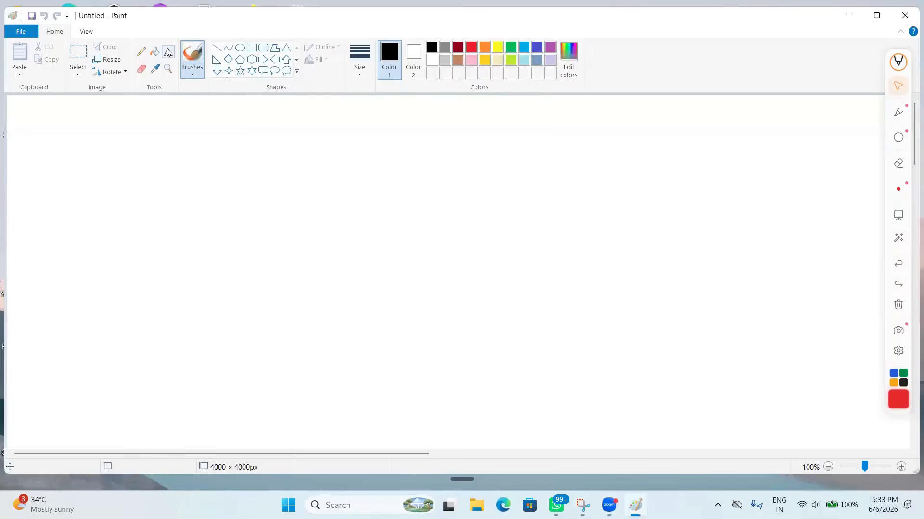
- Add a large text box listing 1. Parrot O.S, 2. Kali Linux, 3. Virtual Box, 4. Extension Pack
click(168, 54)
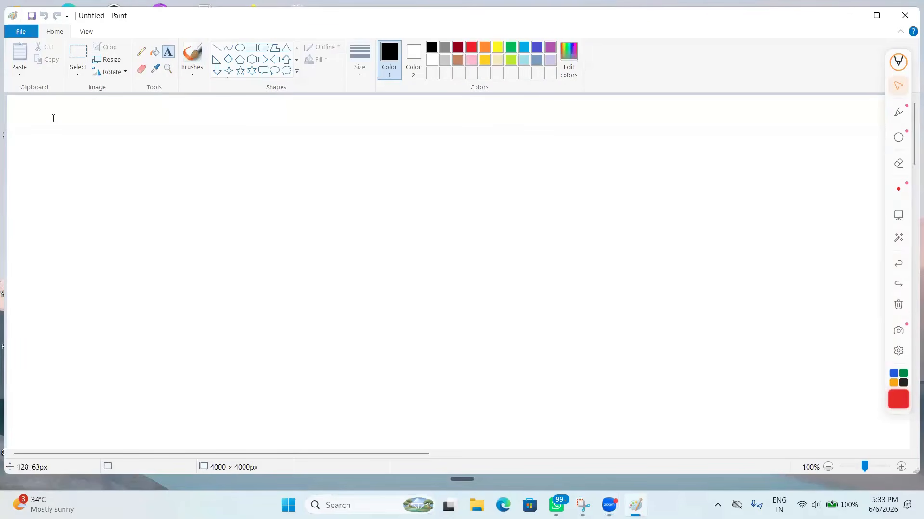
click(37, 116)
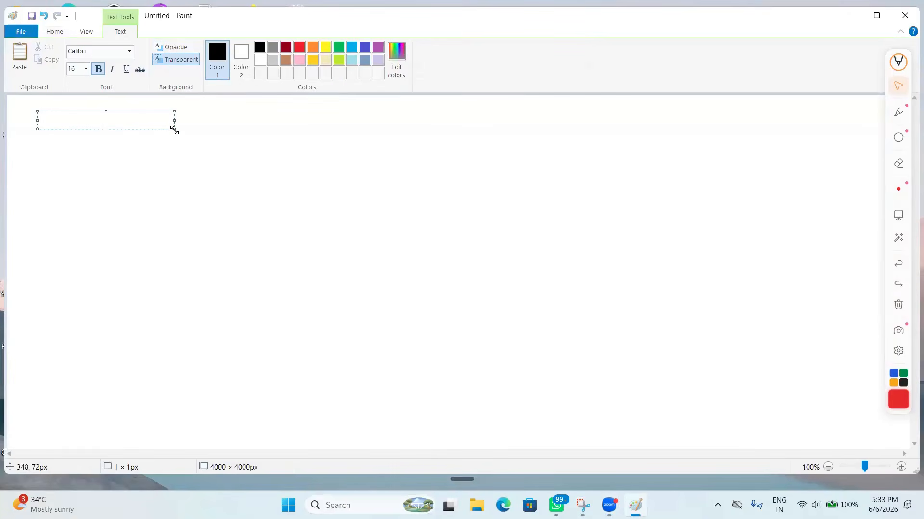
drag(173, 129, 670, 355)
text(1. Parr)
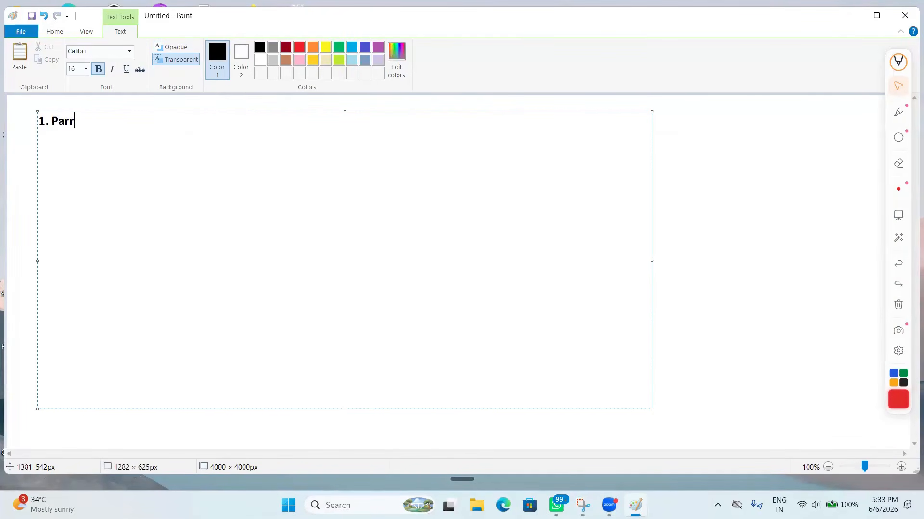
text(ot O.S)
key(Return)
text(2. Kali )
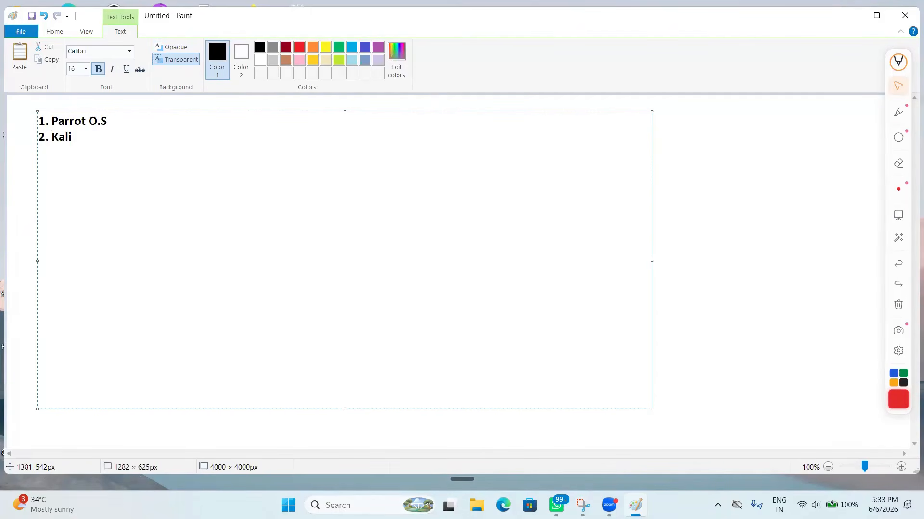
text(Linux )
text(3.)
text( Virtua)
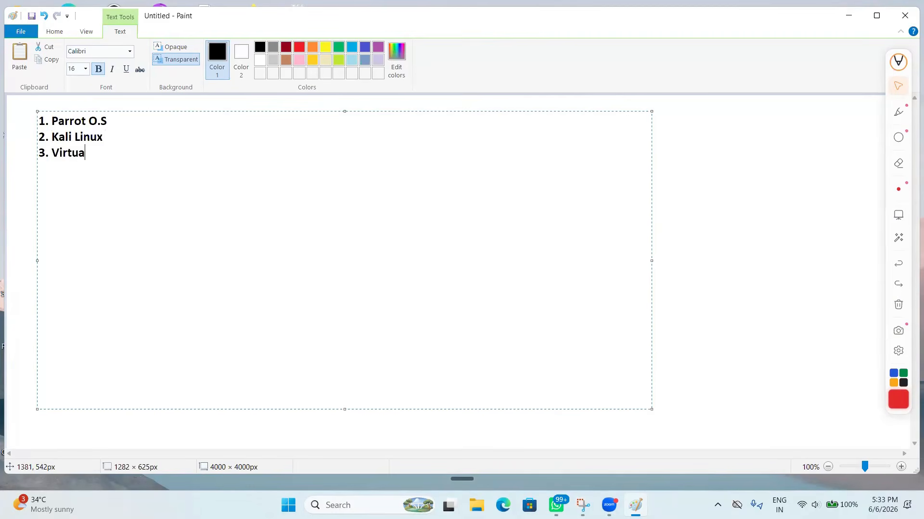
text(l Box)
text(4. )
text(Extension )
text(Pack)
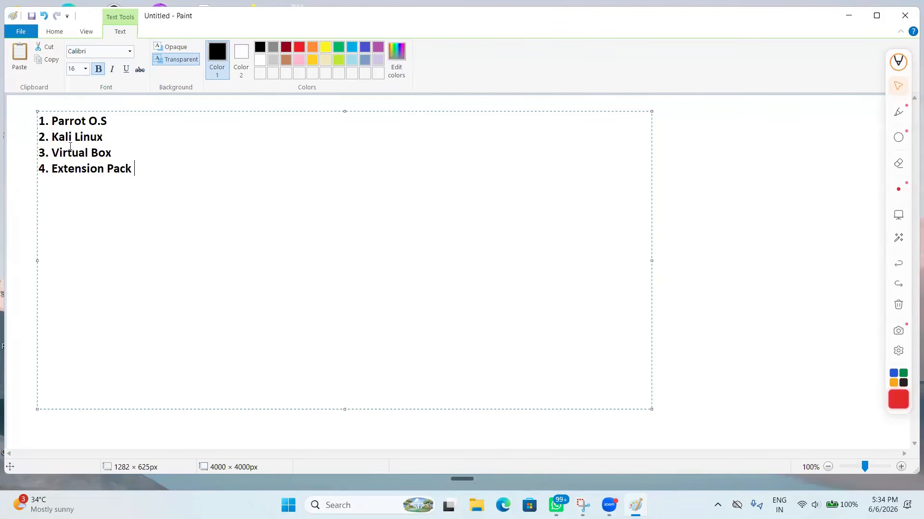
- Highlight the Virtual Box and Extension Pack lines, then commit the list to the canvas
drag(114, 153, 48, 145)
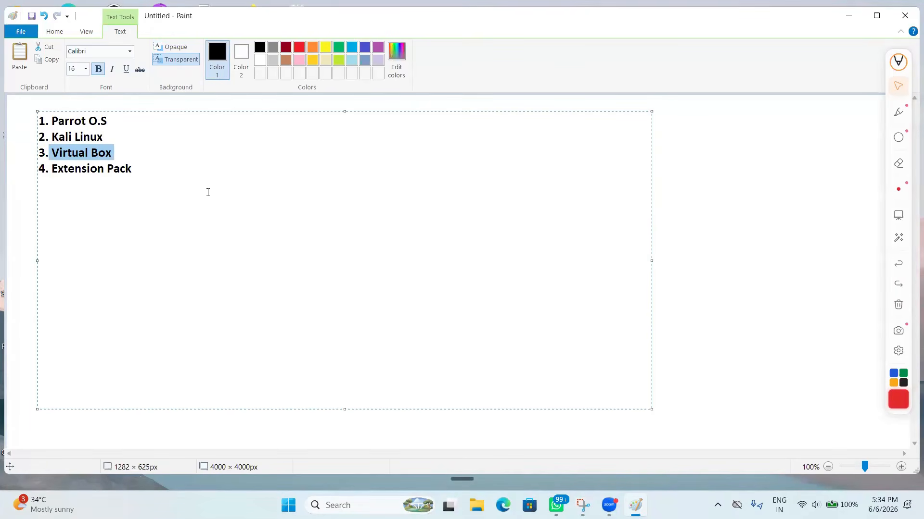
drag(142, 168, 42, 169)
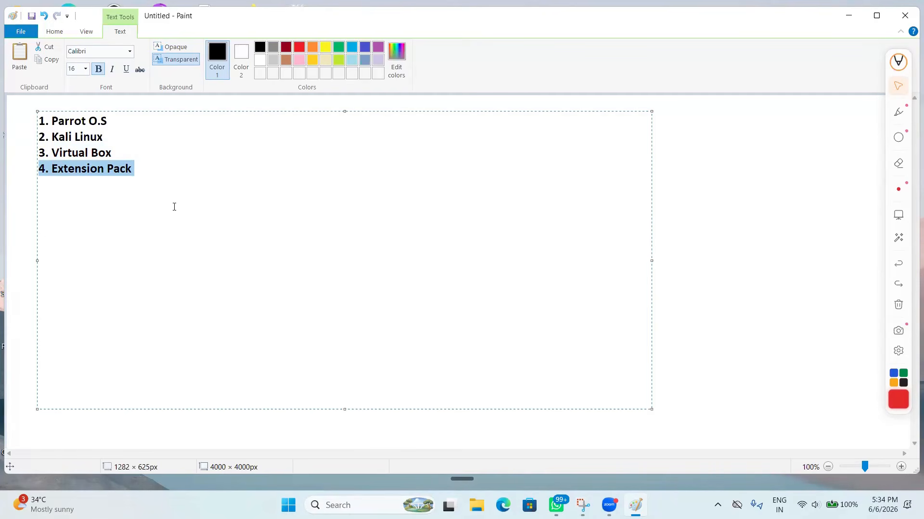
click(189, 192)
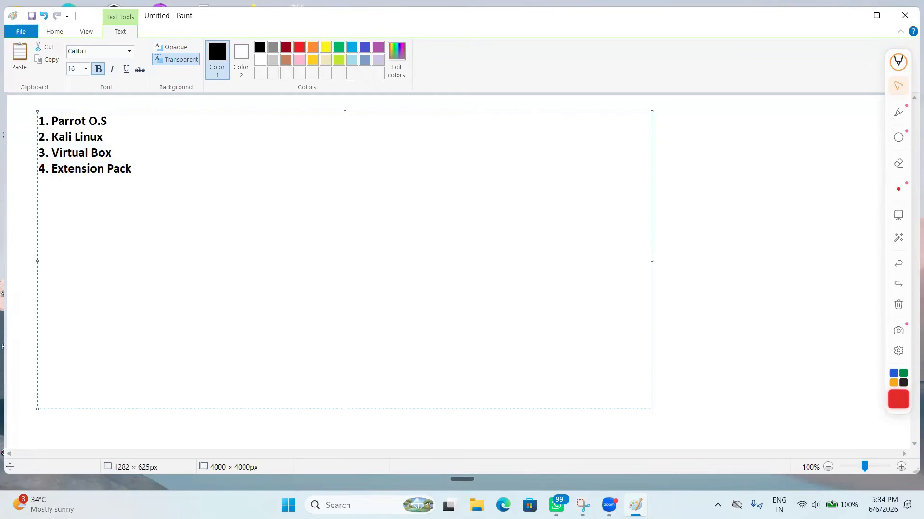
click(736, 231)
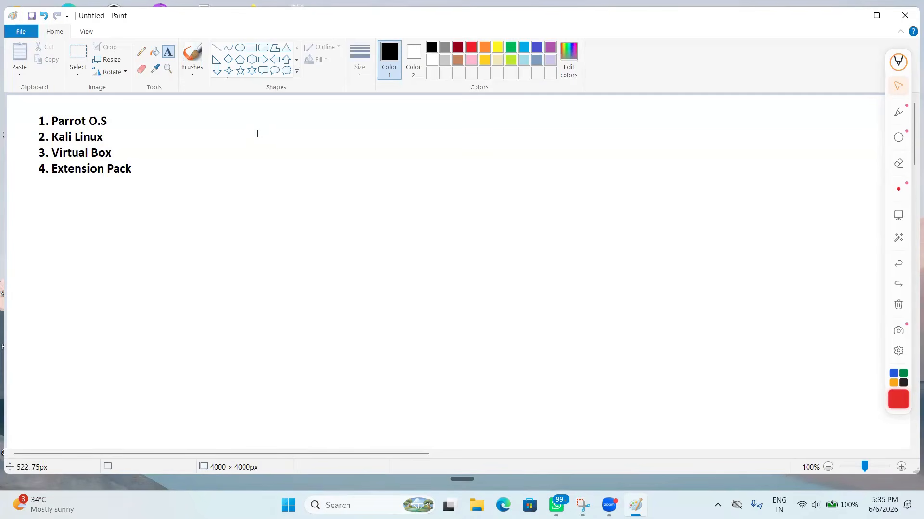
- Draw and discard an empty text box beside the list, then minimize Paint
click(476, 56)
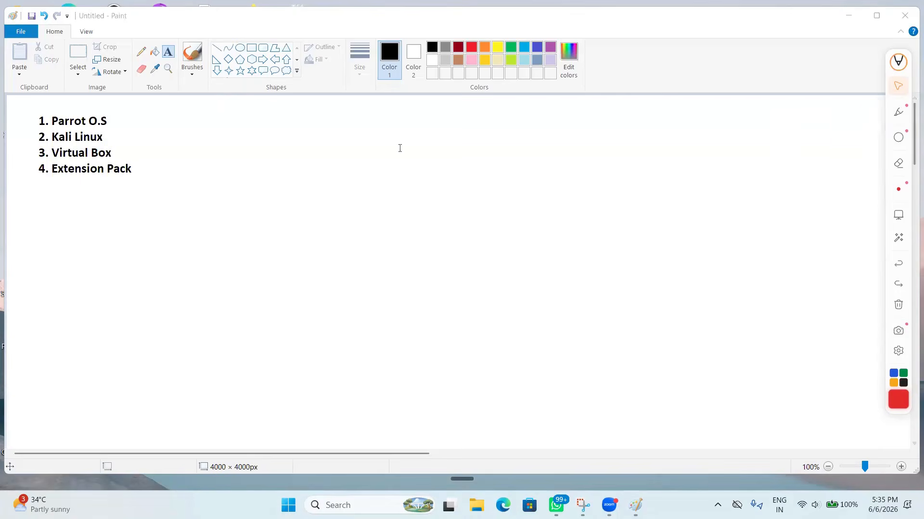
drag(294, 115, 431, 131)
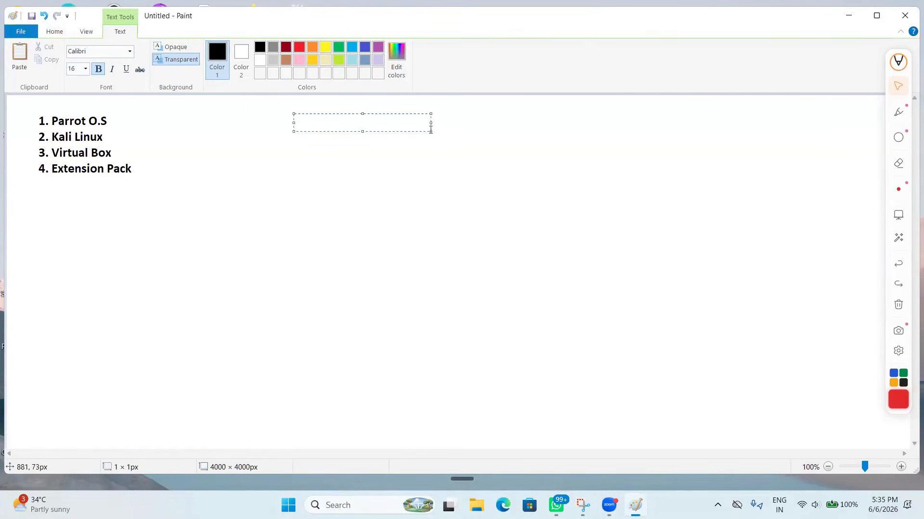
drag(430, 131, 595, 293)
click(636, 268)
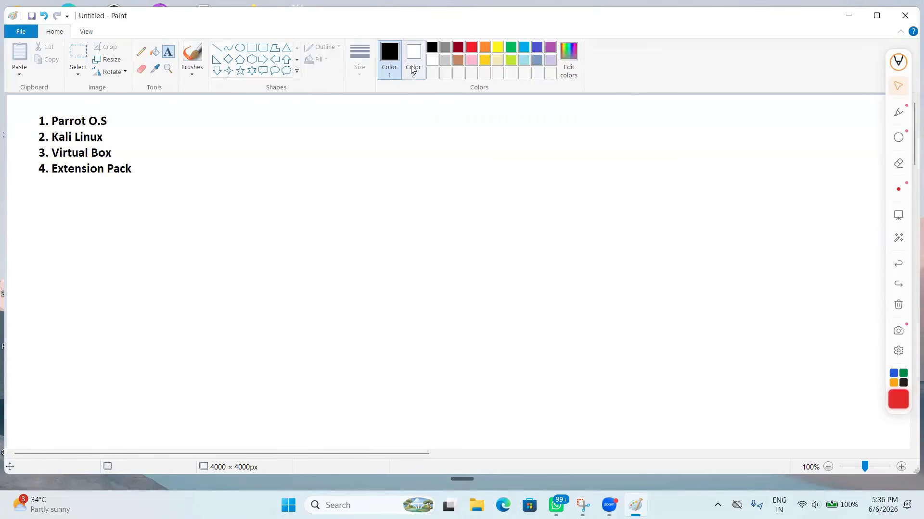
click(772, 194)
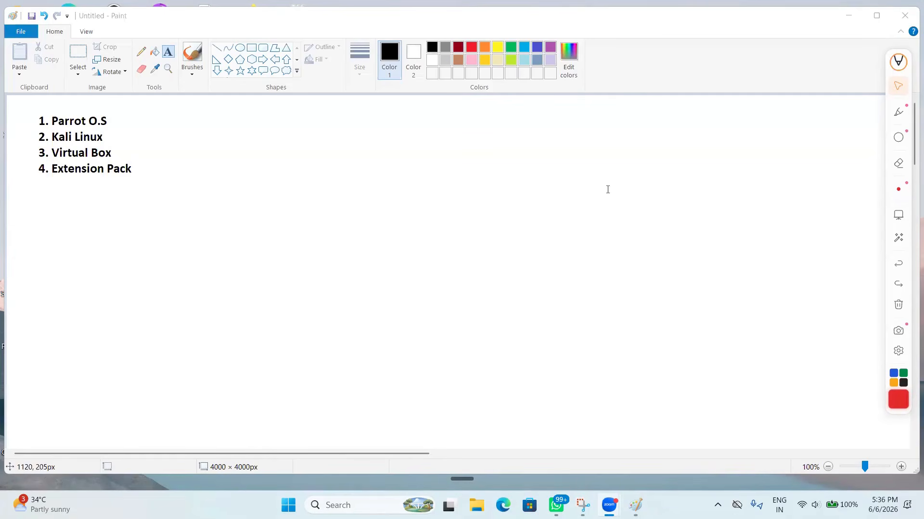
click(849, 17)
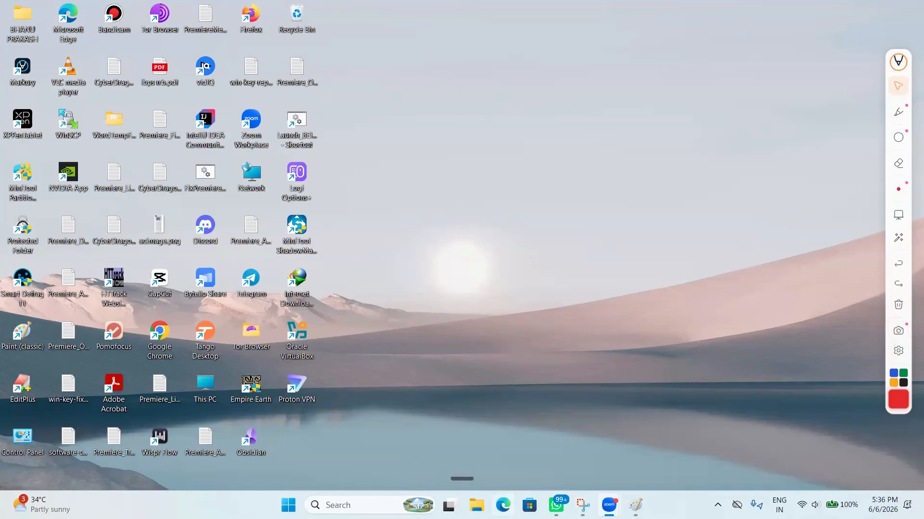
- Open Downloads in File Explorer, review the four downloaded files, and select the kali-linux archive
key(super+e)
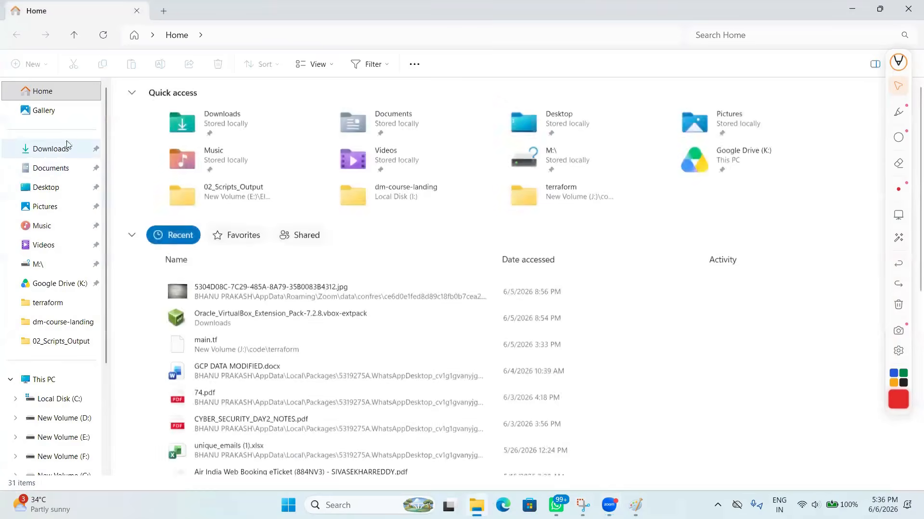
click(50, 149)
drag(171, 213, 286, 109)
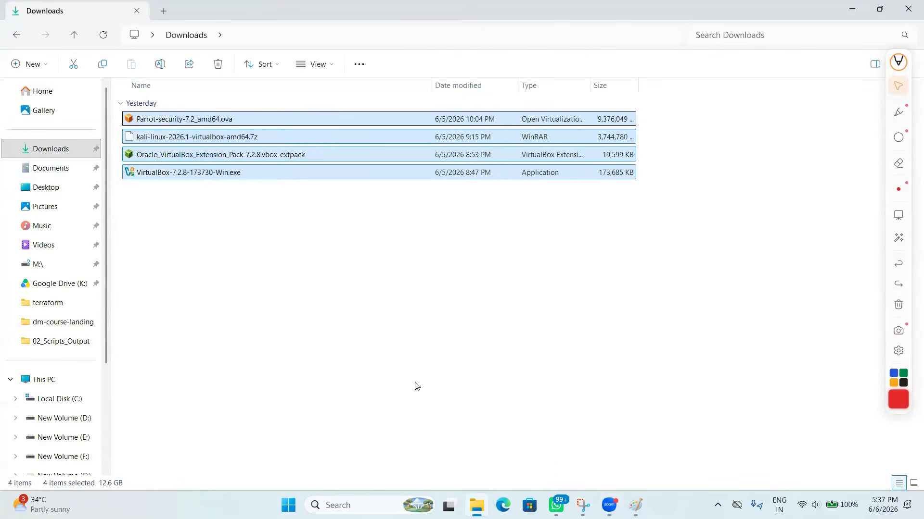
click(858, 11)
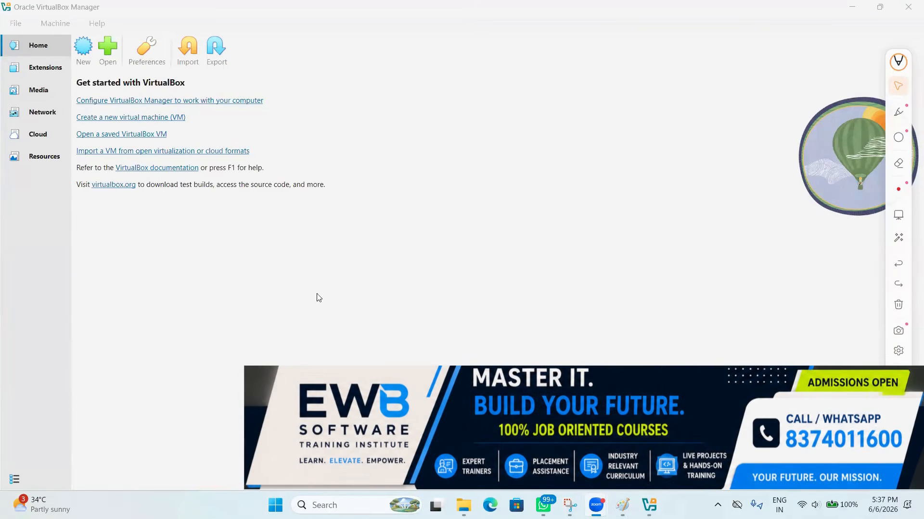
click(463, 505)
click(207, 226)
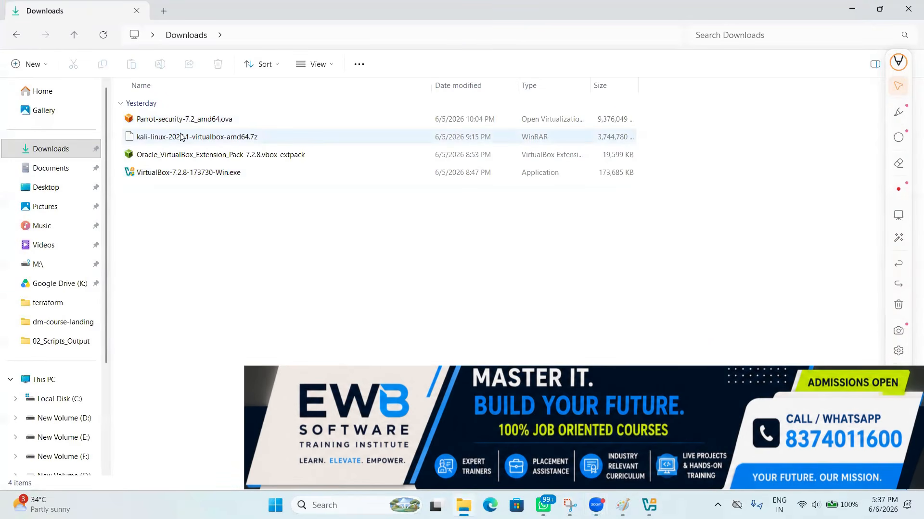
click(164, 137)
- Extract the kali-linux .7z into its own folder with WinRAR, then bring Paint forward
right_click(165, 137)
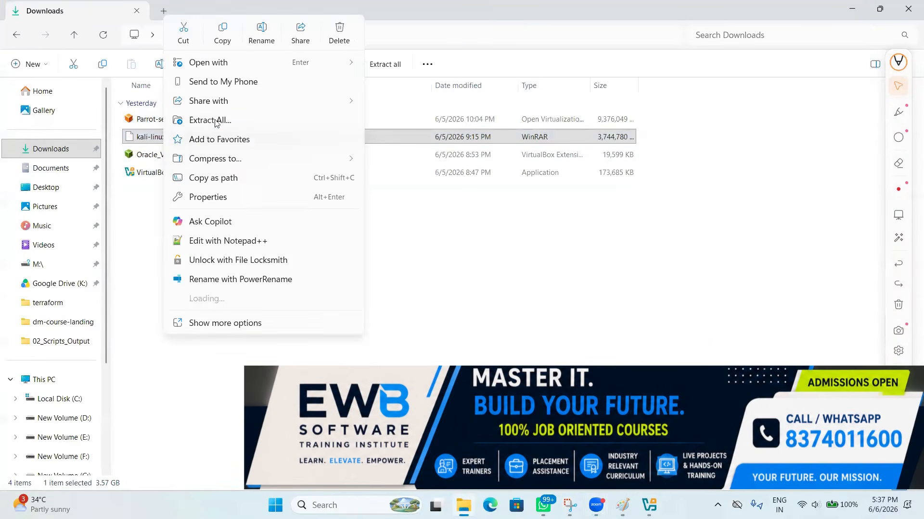
mouse_move(216, 301)
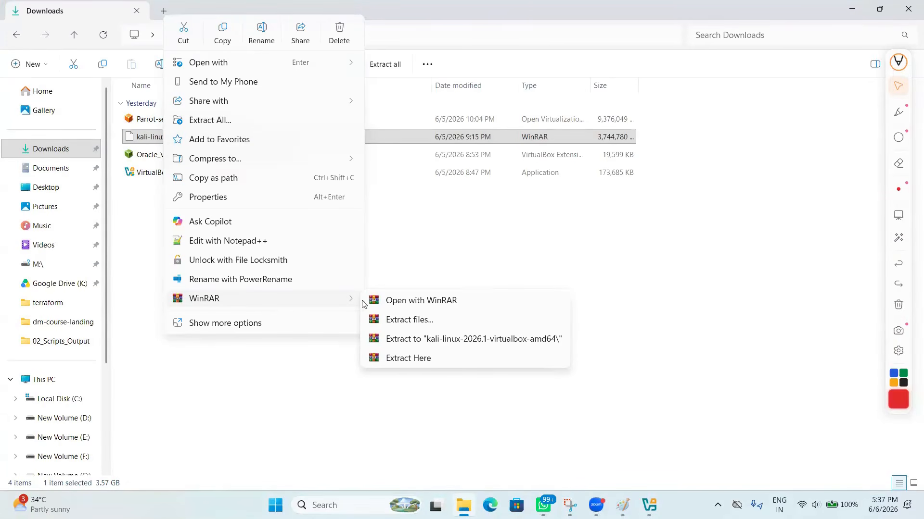
click(393, 340)
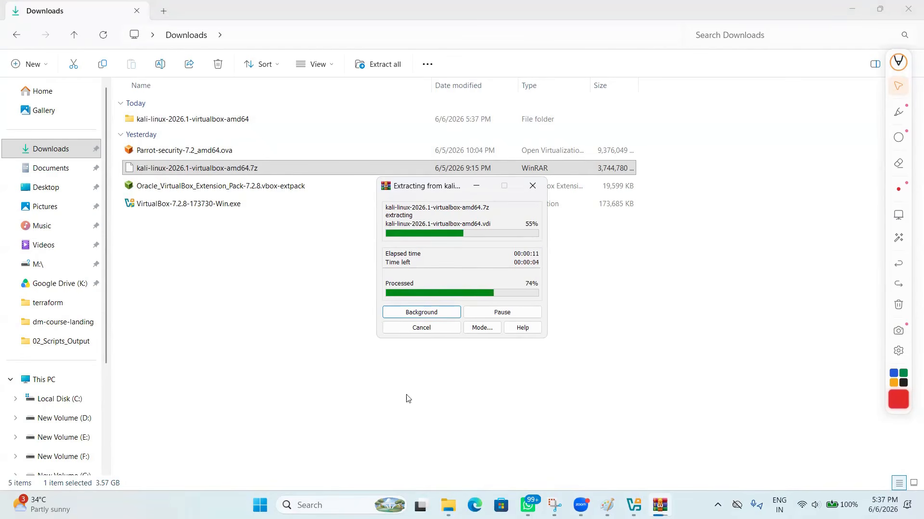
click(607, 505)
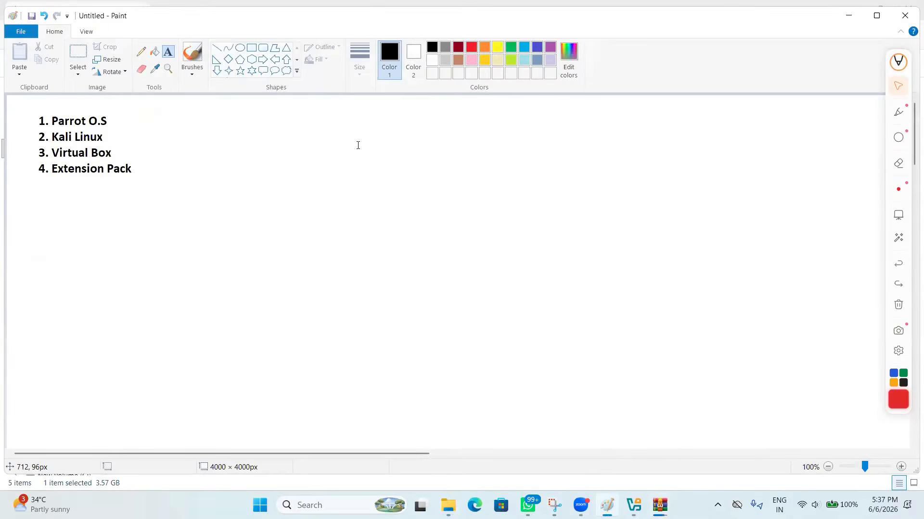
- Draw a text box headed 'Method A :' with the line '.vbox file exists'
mouse_move(348, 131)
mouse_down()
mouse_move(486, 150)
mouse_move(745, 384)
mouse_up()
text(Method )
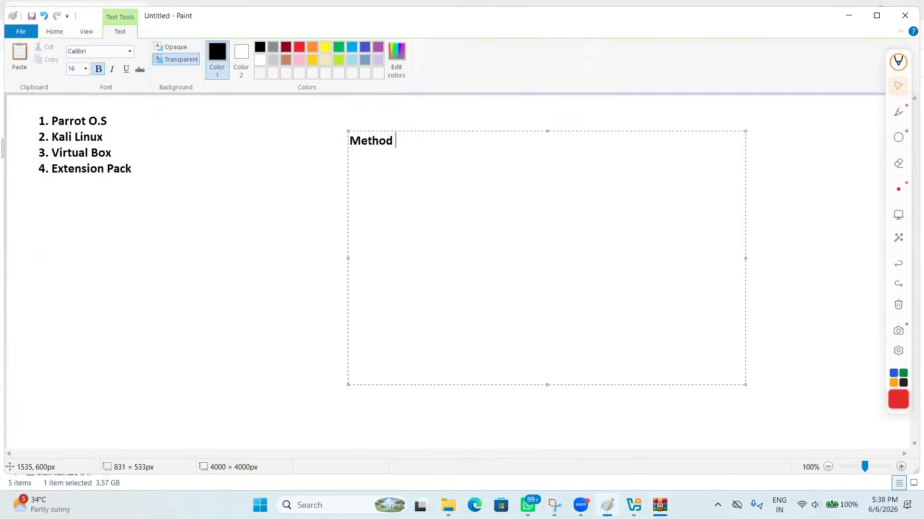
text(A :)
key(Return)
key(Return)
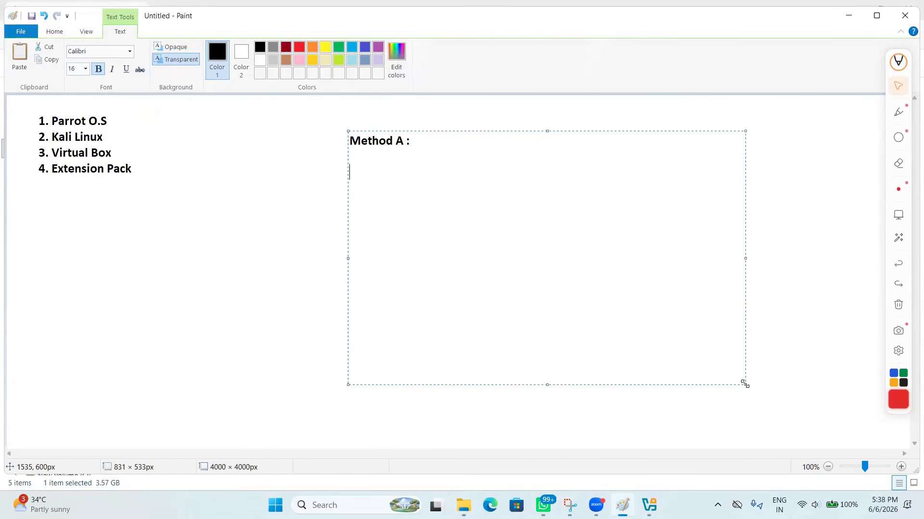
text(.vbox file exists)
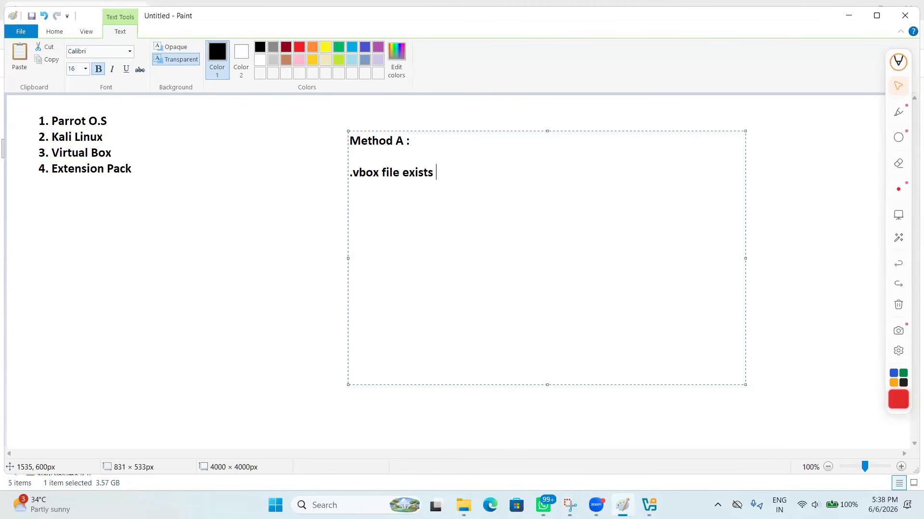
key(Return)
- Add Method A steps 1–4, from opening the Kali folder to the VM appearing, and commit
text(1. Open extracted )
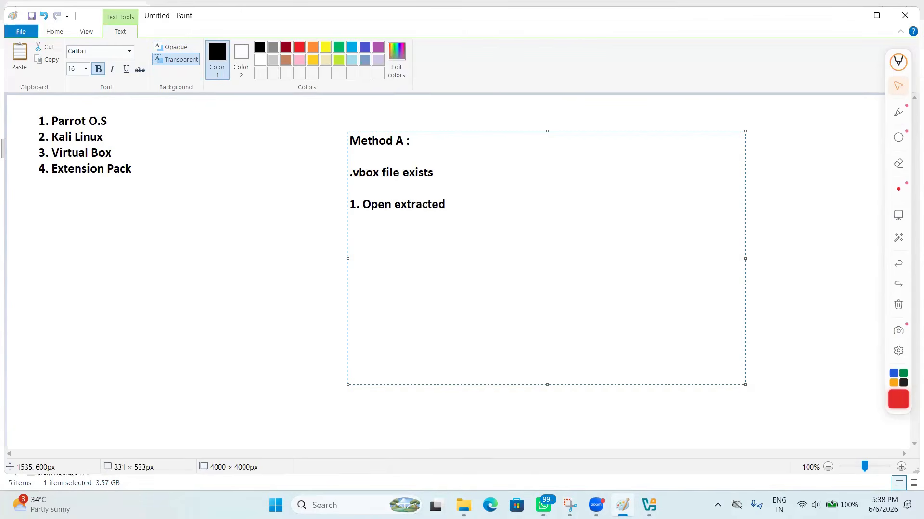
text(kali folder)
key(Return)
text(2. Double )
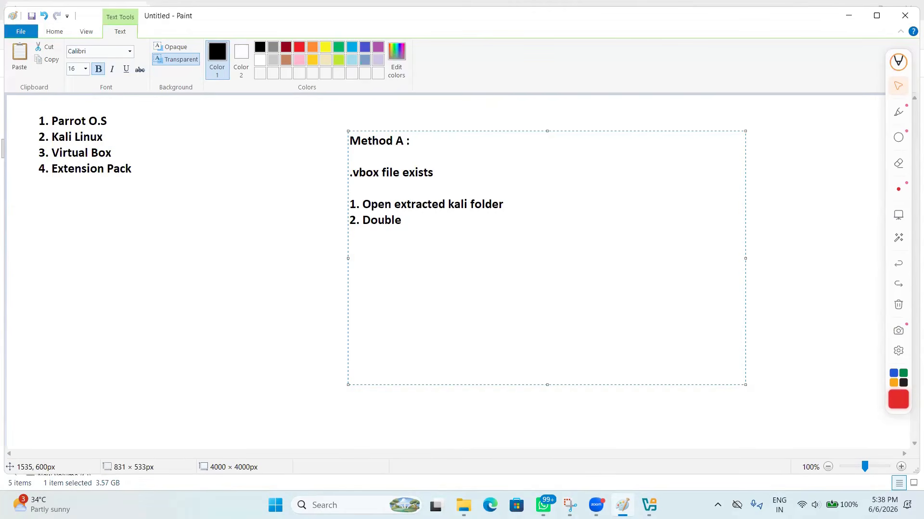
text(Click on .vbox file)
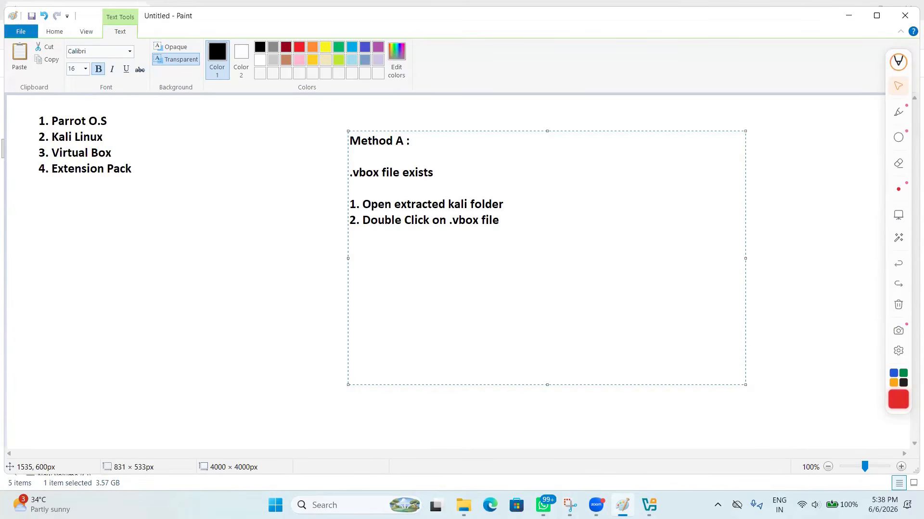
key(Return)
text(3. Virtual Box Opens)
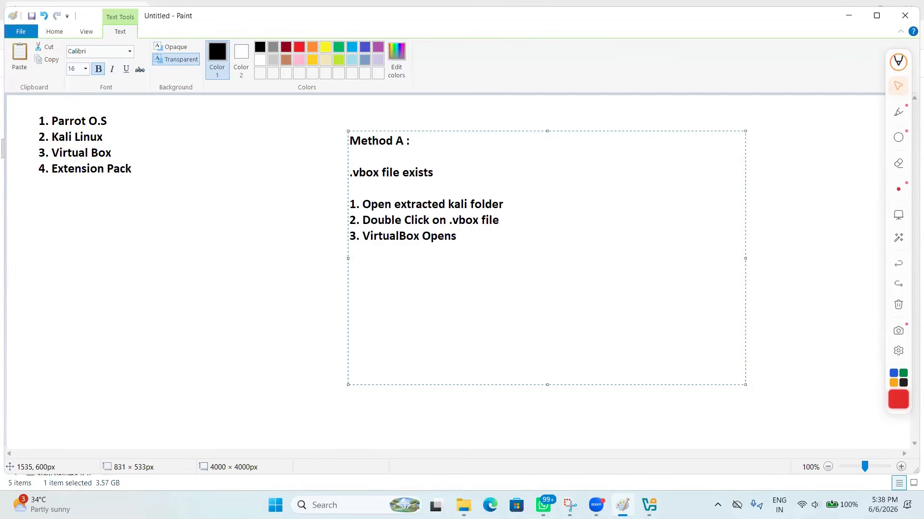
key(Return)
text(4. Kali VM appears on)
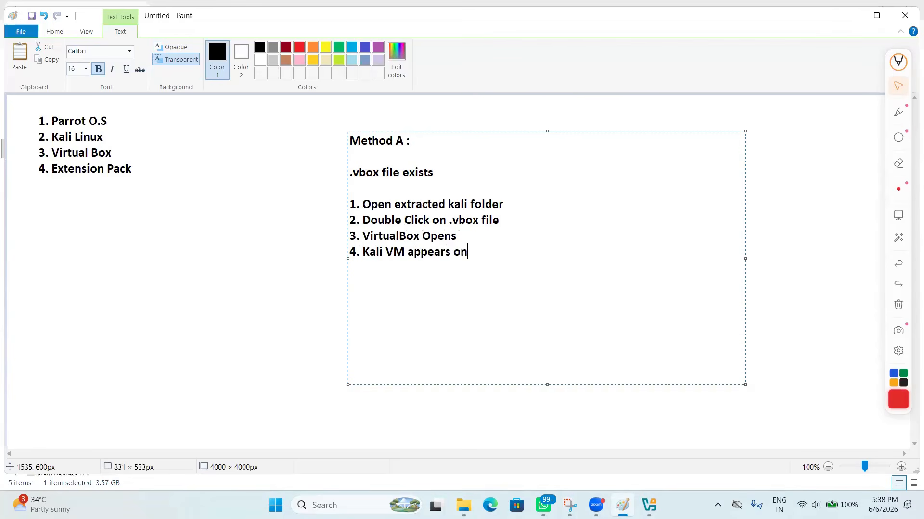
text( left side list)
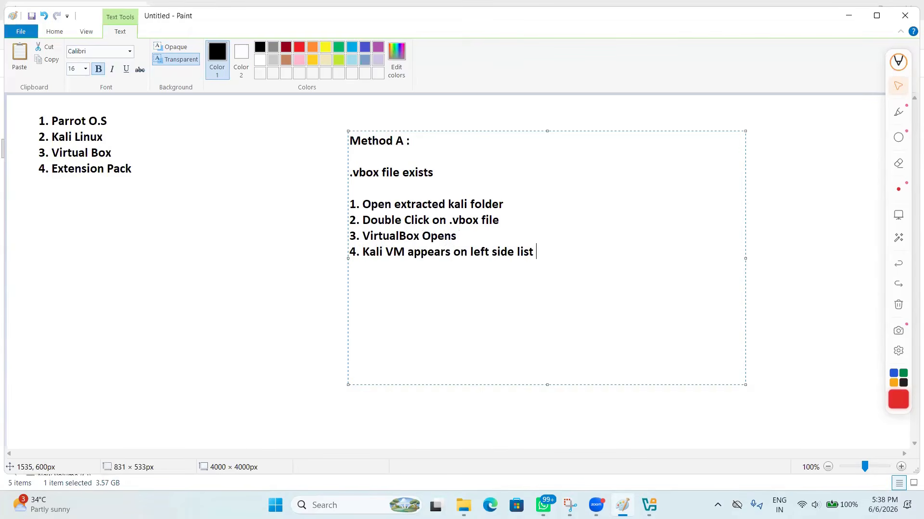
text( manager)
click(800, 357)
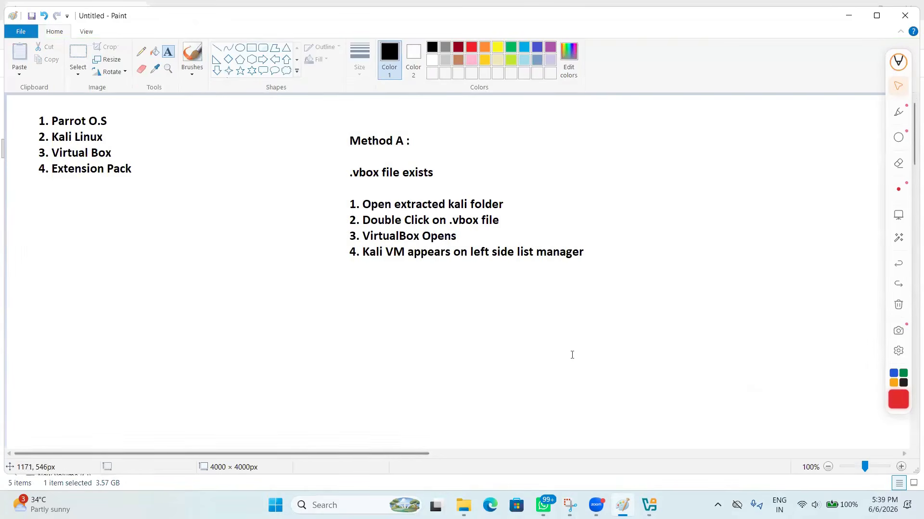
- Open the extracted kali-linux-2026.1-virtualbox-amd64 folder and its nested subfolder
key(alt+Tab)
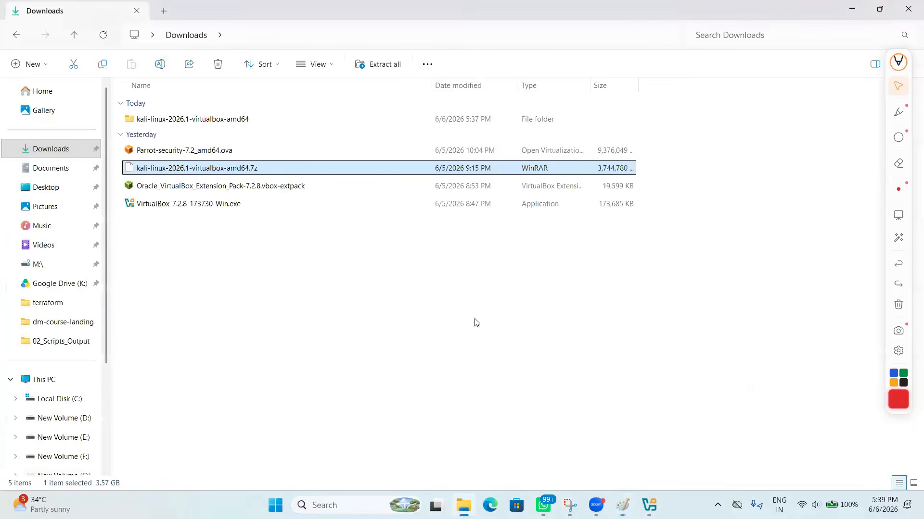
double_click(213, 121)
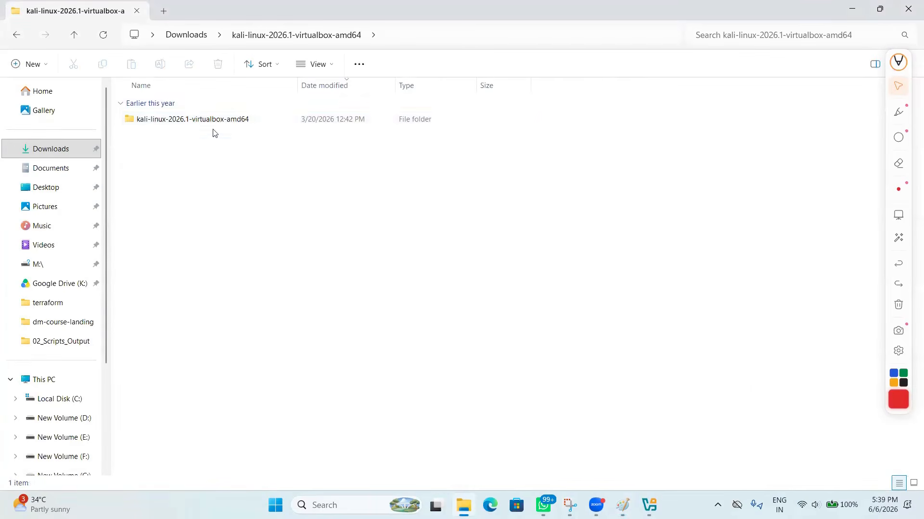
double_click(198, 121)
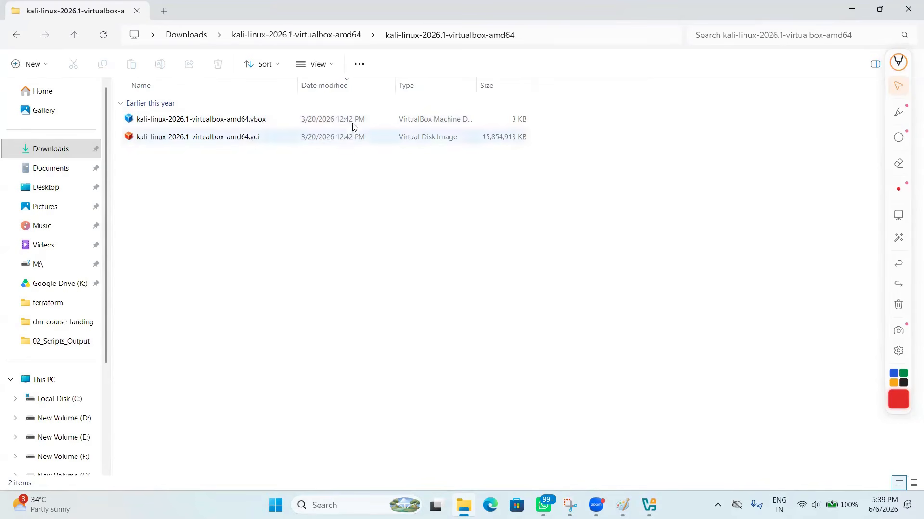
- Inspect the .vdi disk image's Properties, close them unchanged, and return to Paint
right_click(236, 138)
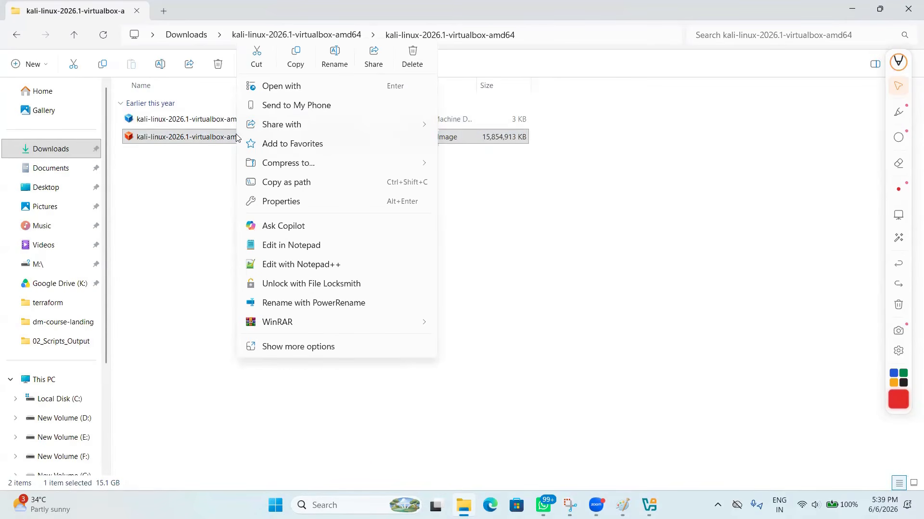
click(287, 345)
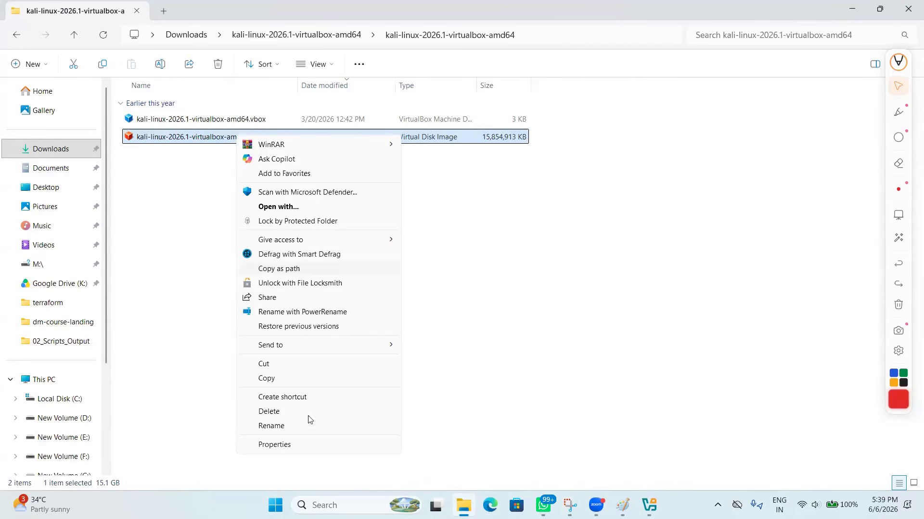
click(298, 444)
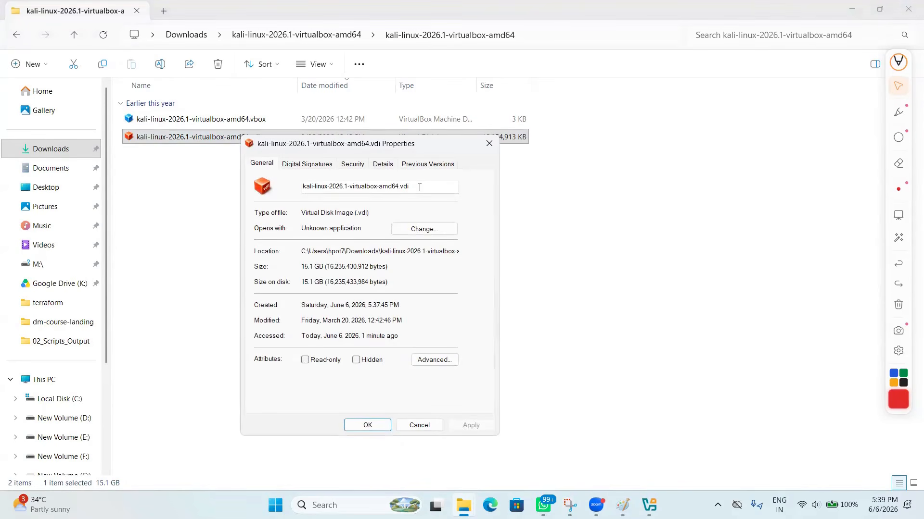
drag(419, 188, 302, 188)
click(490, 143)
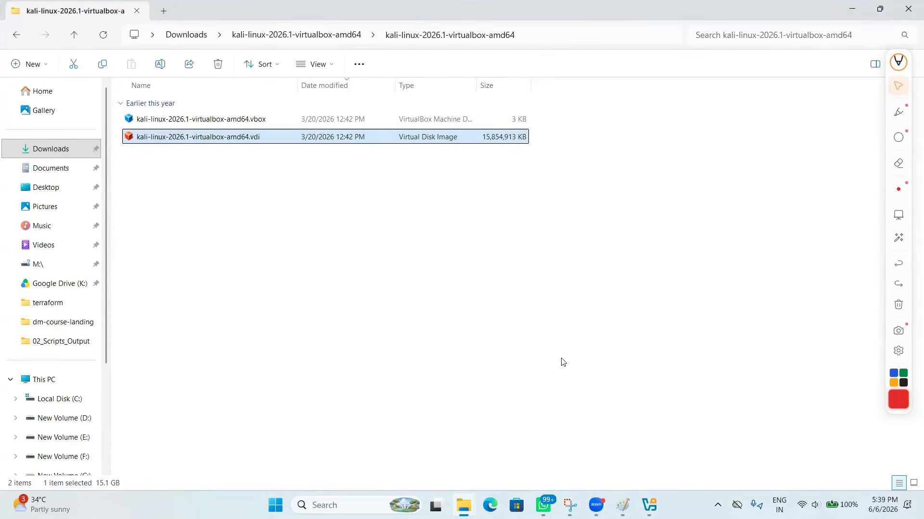
click(622, 505)
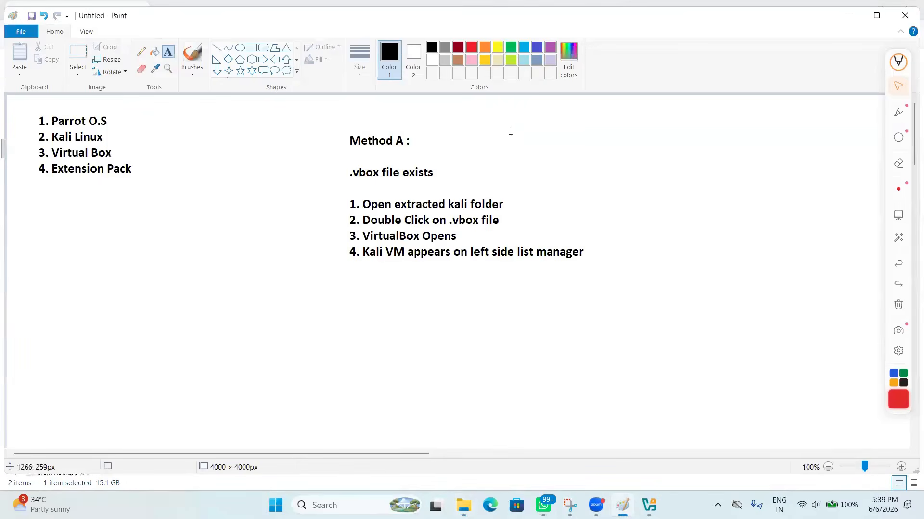
- Write a 'Method B :' note with '1. Open Virtual Box Manager' and '2. Click Machine'
drag(637, 128, 872, 423)
text(eth)
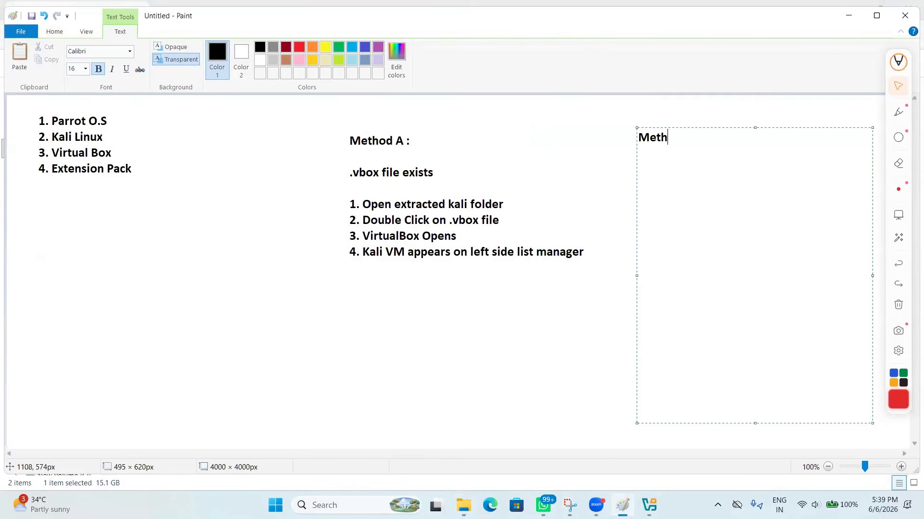
text(od B :)
key(Return)
key(Return)
text(1. Open )
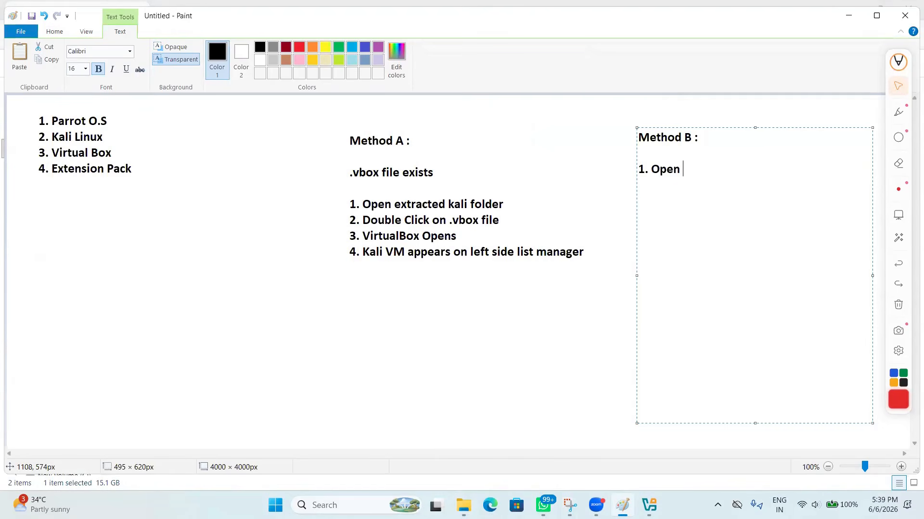
text(Virtual Box M)
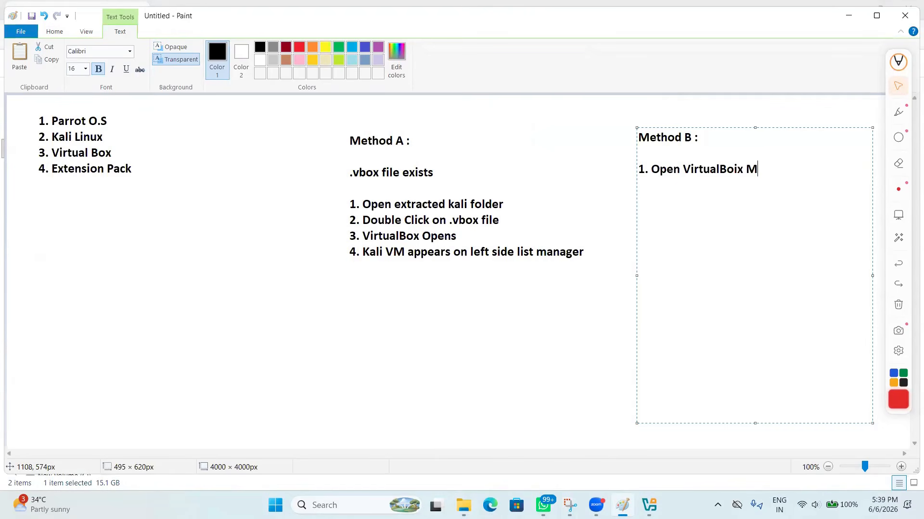
key(BackSpace)
key(BackSpace)
key(BackSpace)
text(x Manager)
key(Return)
text(2)
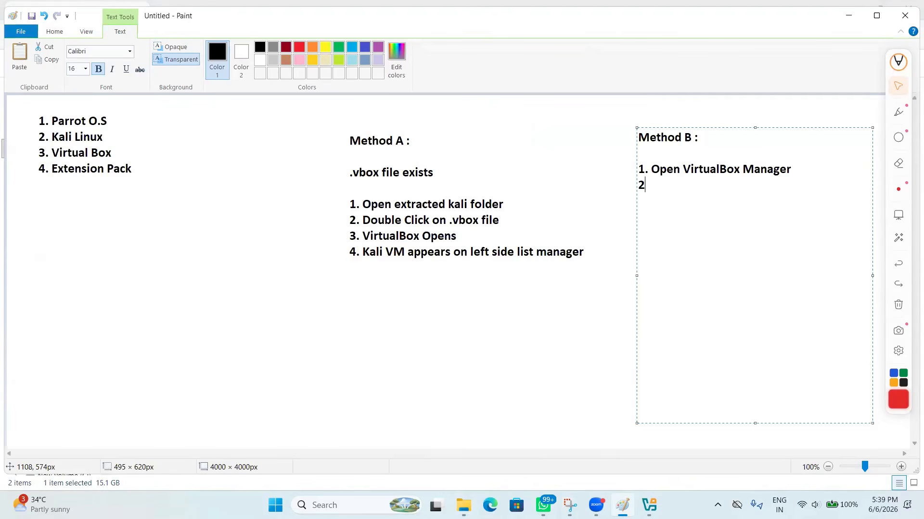
text(. Click Mah)
key(BackSpace)
key(BackSpace)
text(a)
key(BackSpace)
text(achine)
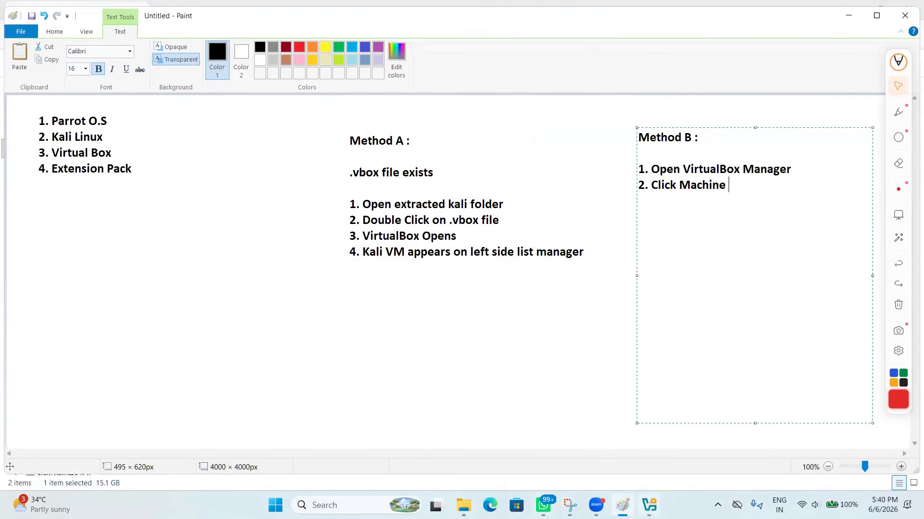
- Check VirtualBox Manager's Machine menu, then go back to the Paint notes
click(649, 505)
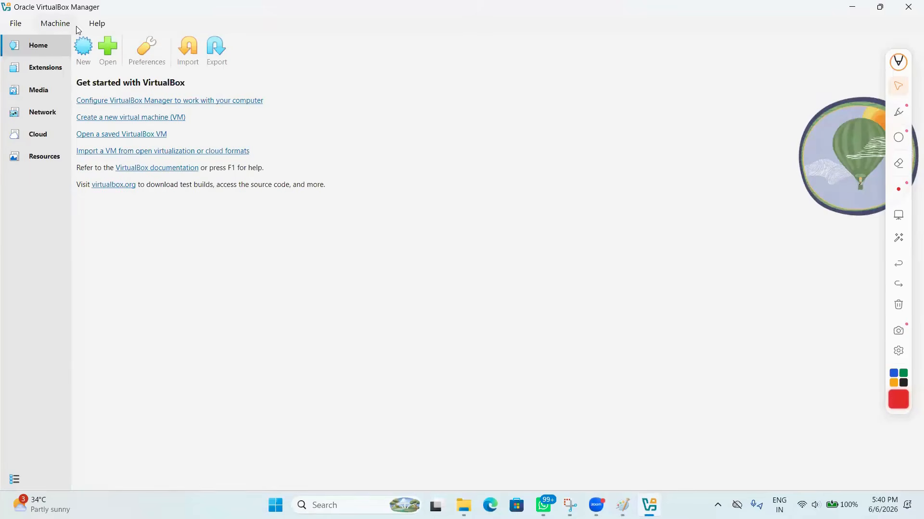
click(61, 24)
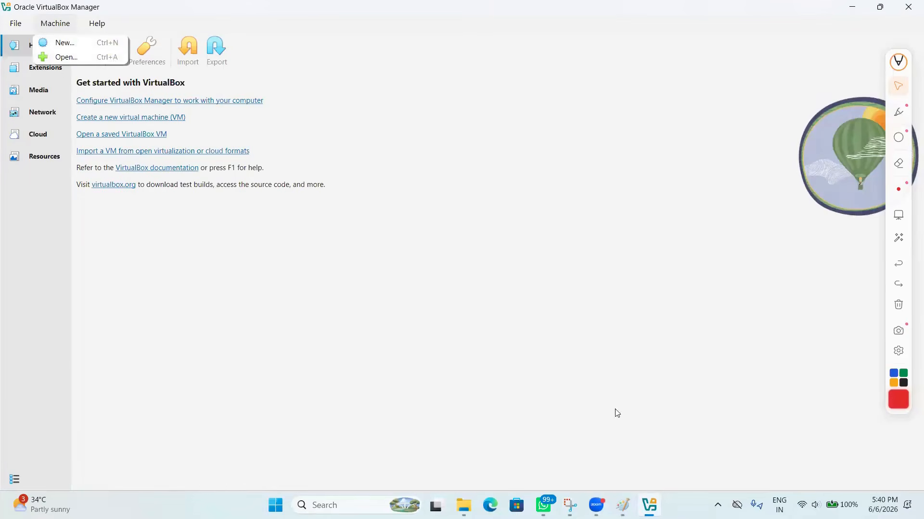
click(623, 505)
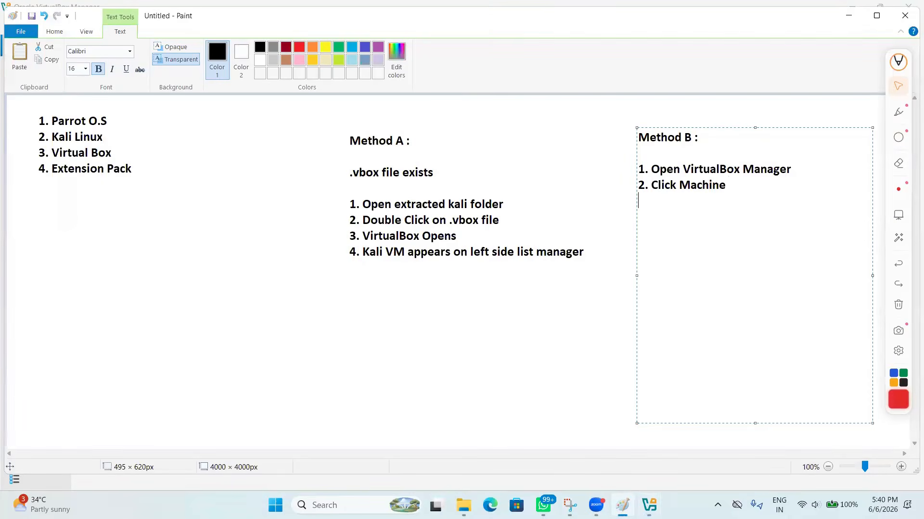
- Add Method B steps 3–6: Click New, Name: Kali Linux, Type: Linux, Subtype: Debain
text(3. Click New)
key(Return)
text(4. )
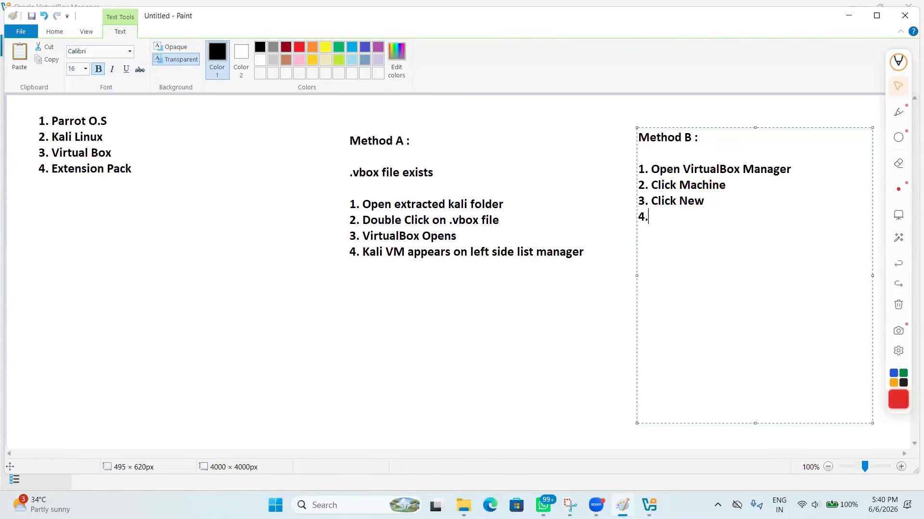
text(Nam e)
key(BackSpace)
key(BackSpace)
text(e: Kali Linux 5)
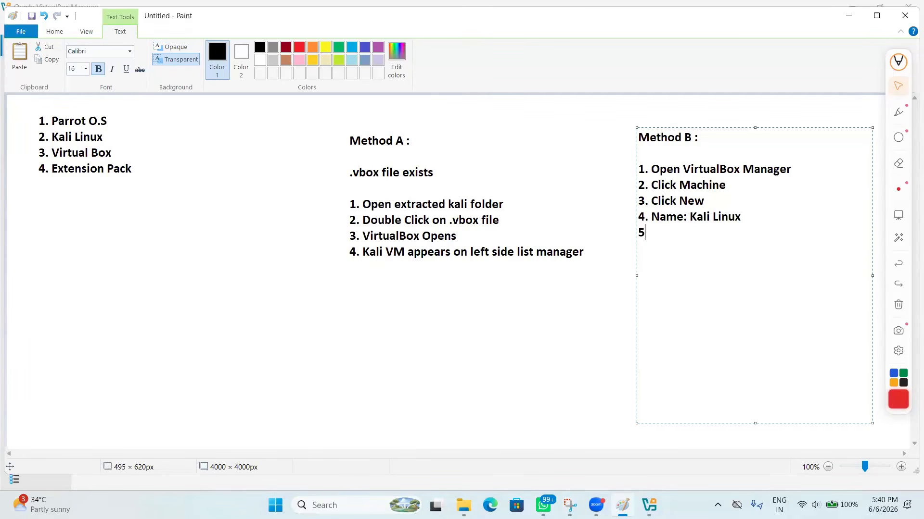
text(. Type : Linux)
key(Return)
text(6. )
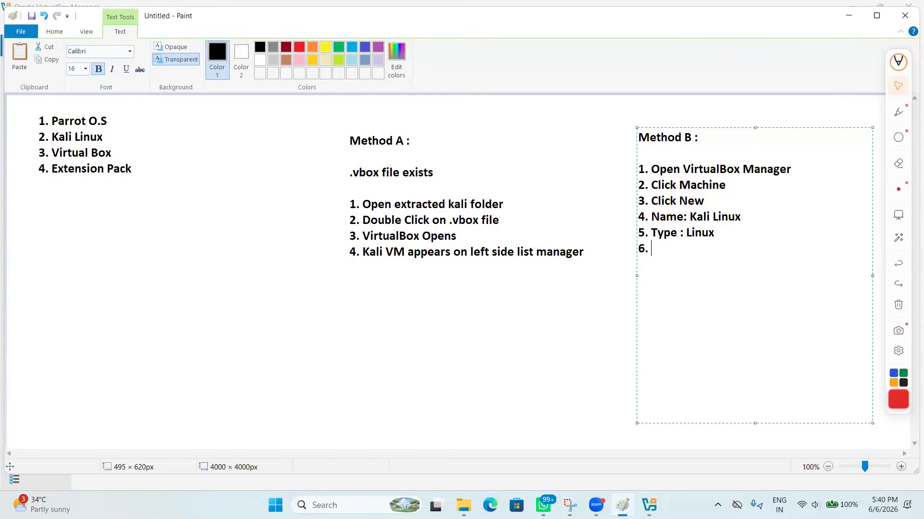
text(Subtype : Debain)
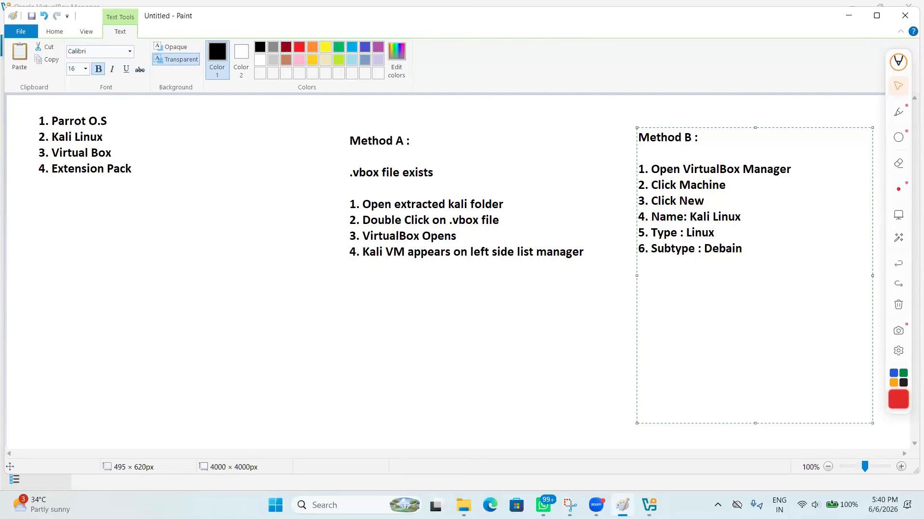
- Add step 7 'Version : Debain 64-bit', step 8 'Go to Hard disk section', and begin step 9
key(Return)
text(7. Version : Deba)
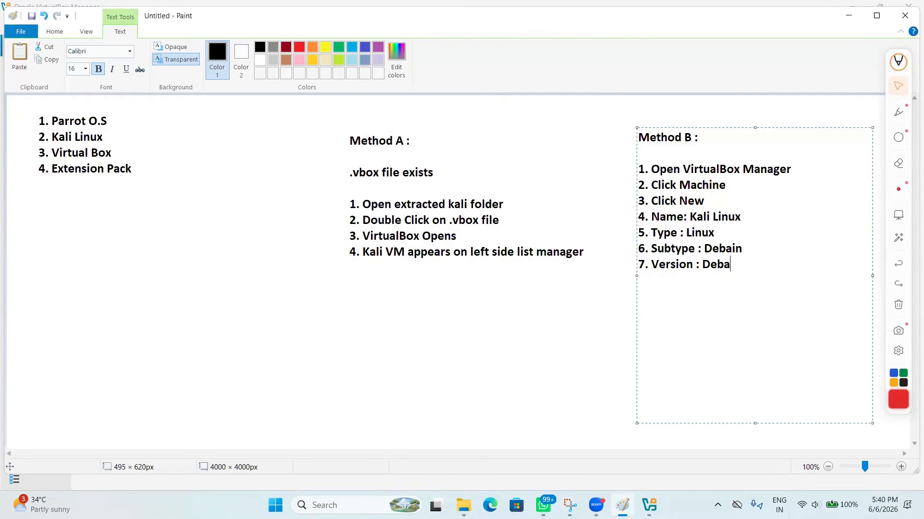
text(in 64-bit)
key(Return)
text(8. Go to Ha)
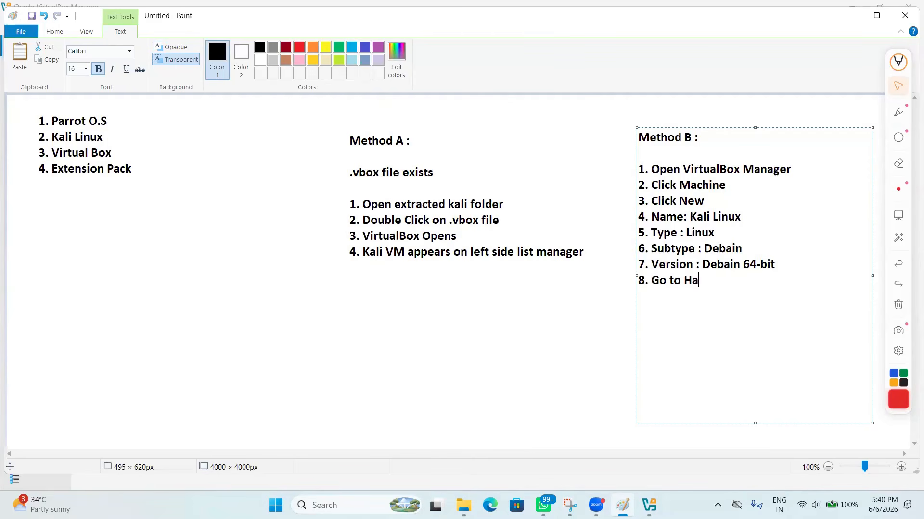
text(rd disk section)
key(Return)
text(9)
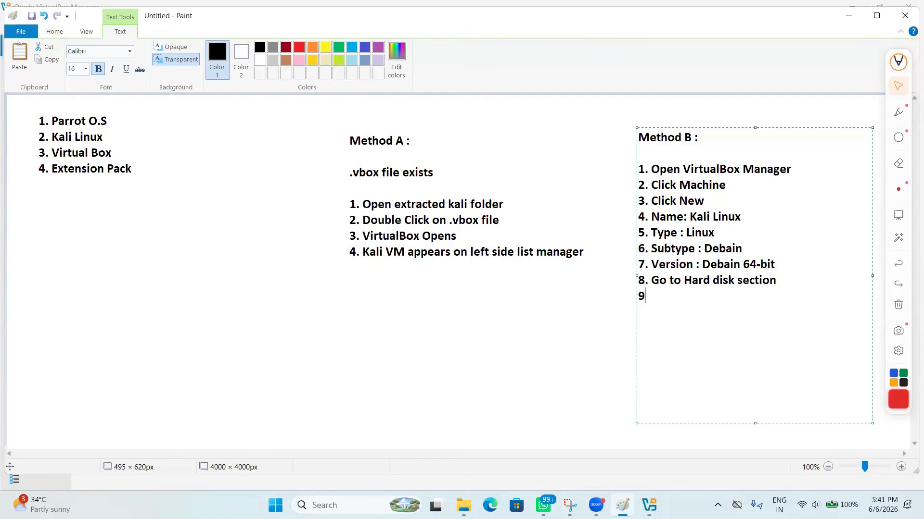
text(. Select : Use and )
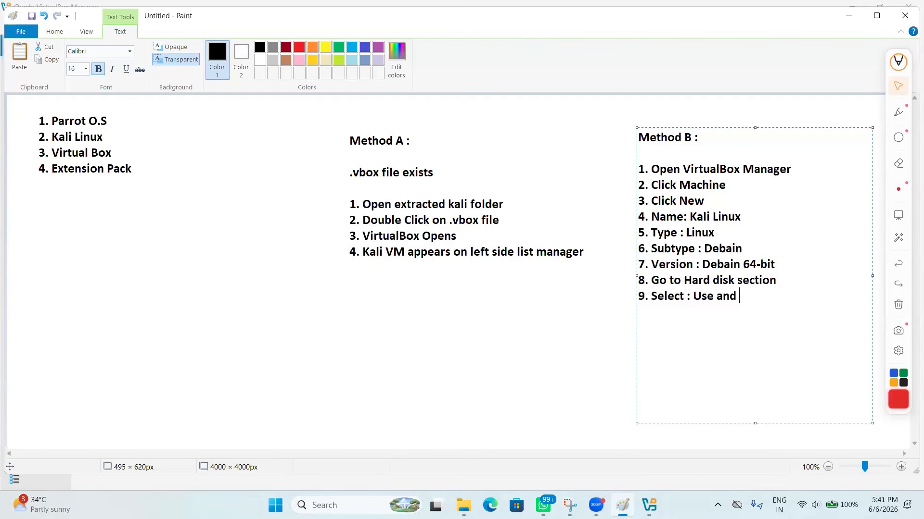
text(Es)
key(BackSpace)
key(BackSpace)
key(BackSpace)
key(BackSpace)
- Finish line 9 with 'Existing Hard Disk File' and add step 10, 'Folder Icon'
text(Existing Hard )
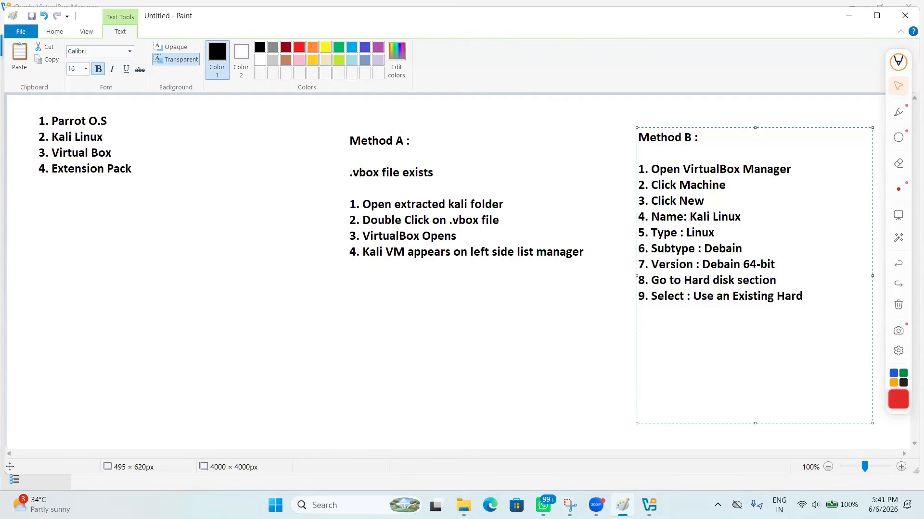
text(Disk File)
text(10>)
text( G)
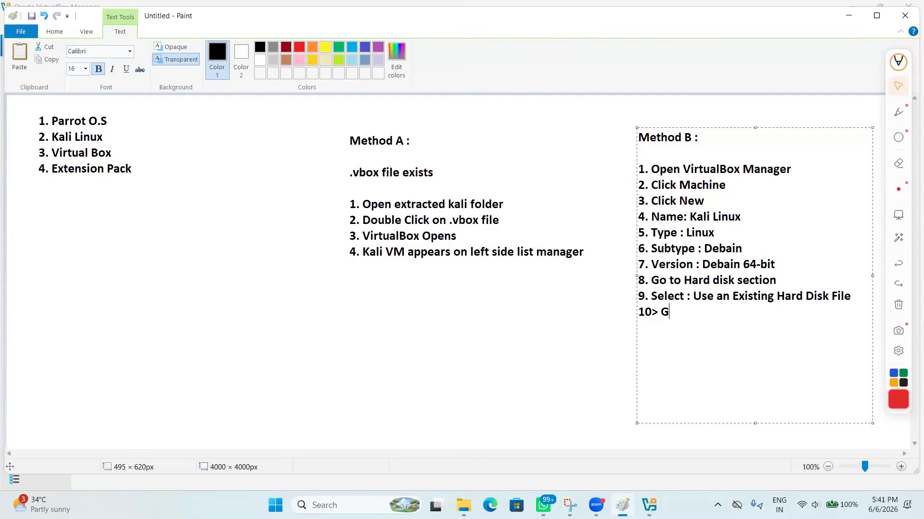
key(BackSpace)
key(BackSpace)
text(Foler)
key(BackSpace)
key(BackSpace)
key(BackSpace)
key(BackSpace)
key(BackSpace)
key(BackSpace)
key(BackSpace)
key(BackSpace)
text(. Folder IC)
key(BackSpace)
text(con)
key(Return)
- Add steps 11–15: Click Add, Select Kali .vdi file from extracted Folder, Click Open, Click Choose, Click Finish
text(11.)
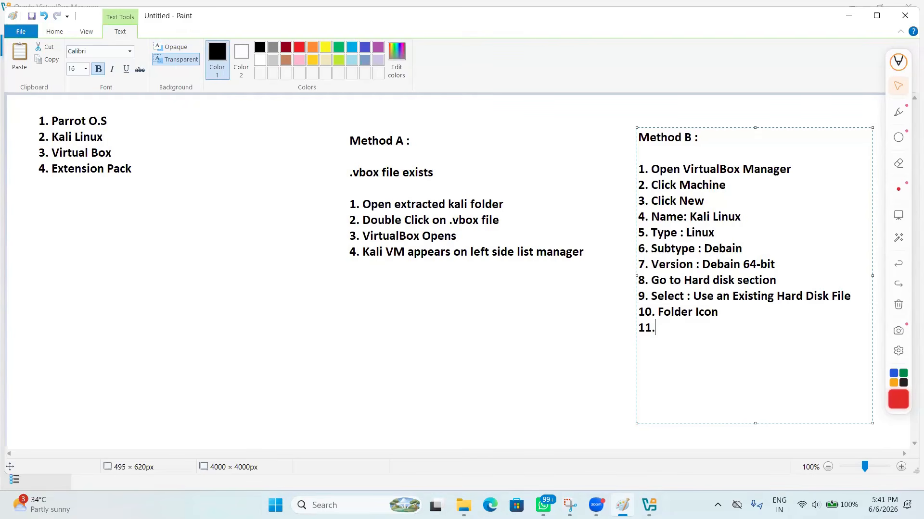
text( Click Add )
text(12)
text(.)
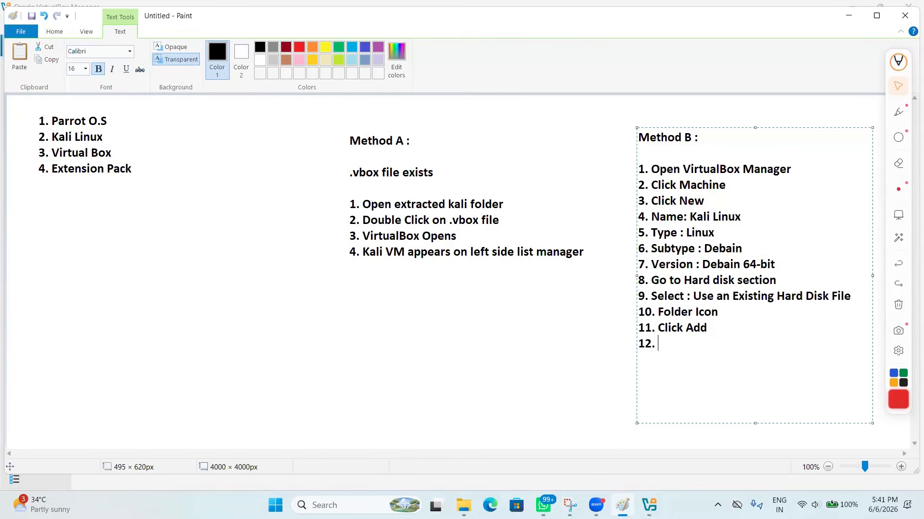
text( Select Kali .vdi )
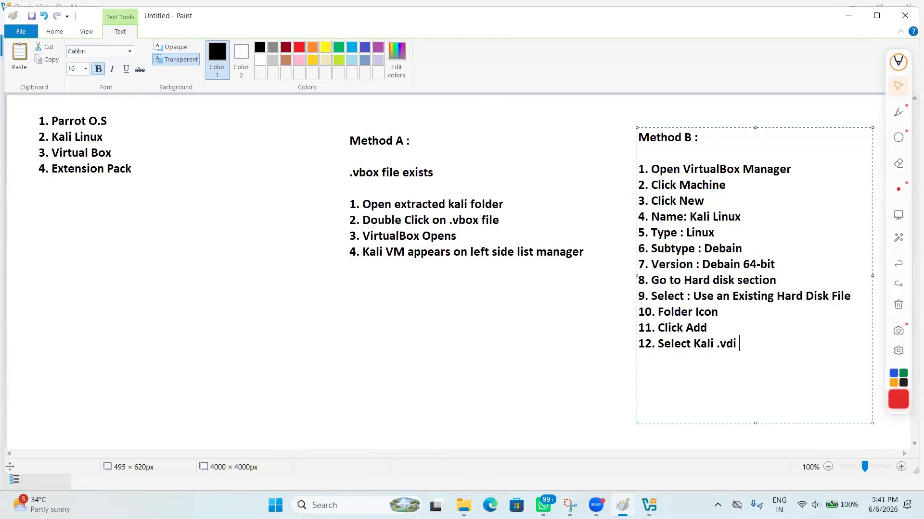
text(file from extracte)
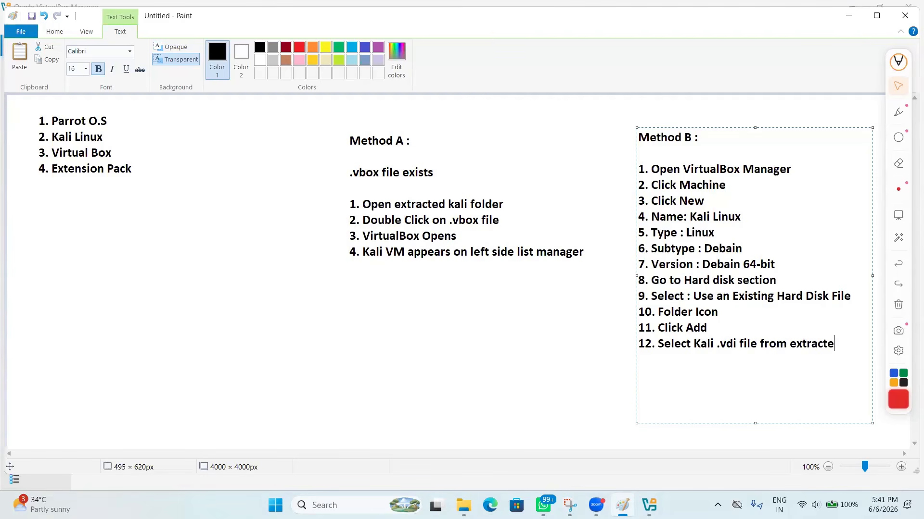
text(d Folder )
text(13.)
text( Click POpen)
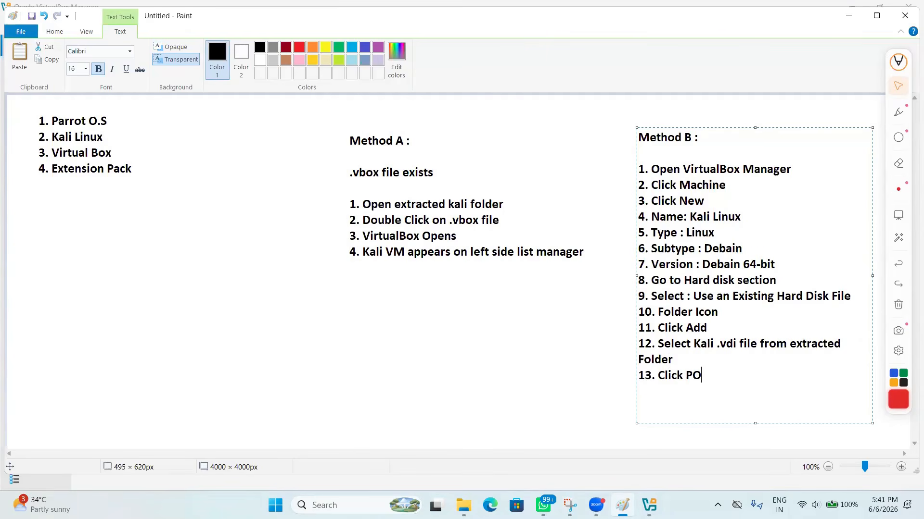
key(BackSpace)
key(BackSpace)
key(BackSpace)
key(BackSpace)
key(BackSpace)
text(Opemn)
key(BackSpace)
key(BackSpace)
key(BackSpace)
text(n)
key(Return)
text(14. Click)
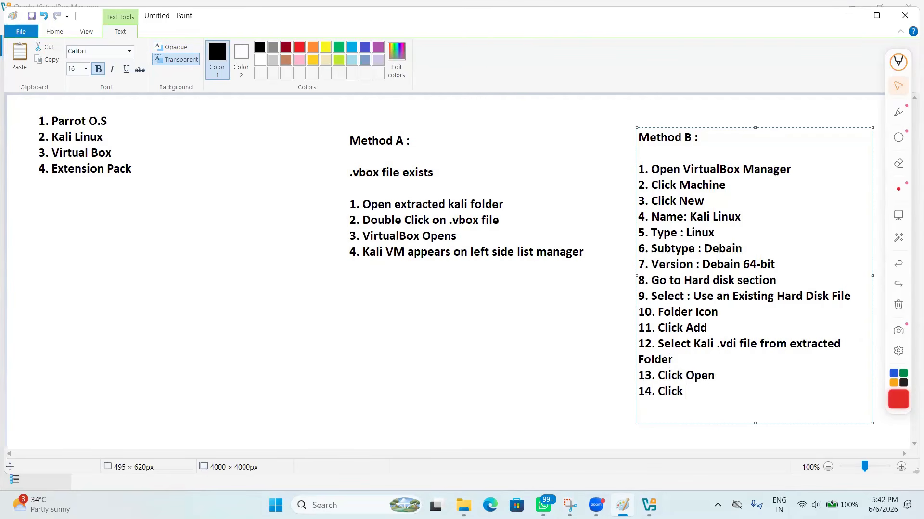
text( Choose )
text(15)
text(. Click)
text( Finish)
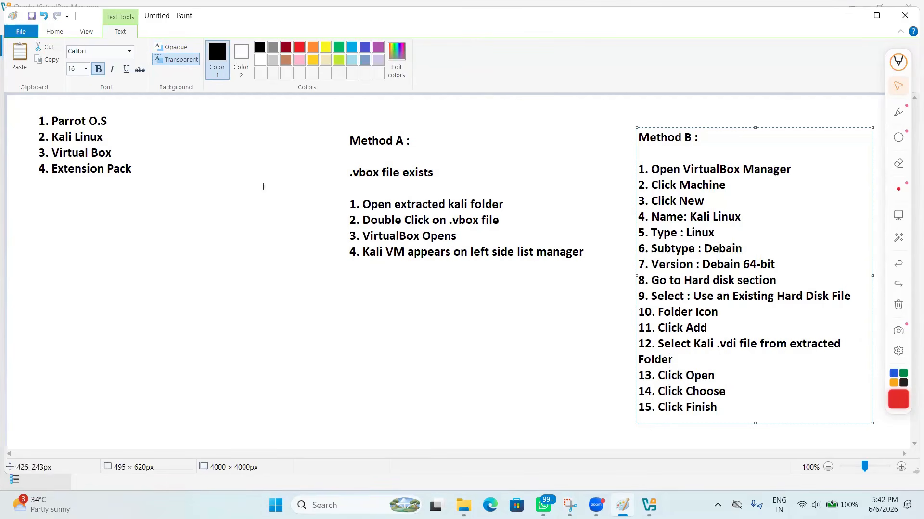
- Draw a rounded-rectangle outline around Method A, then a thinner one around Method B
click(250, 144)
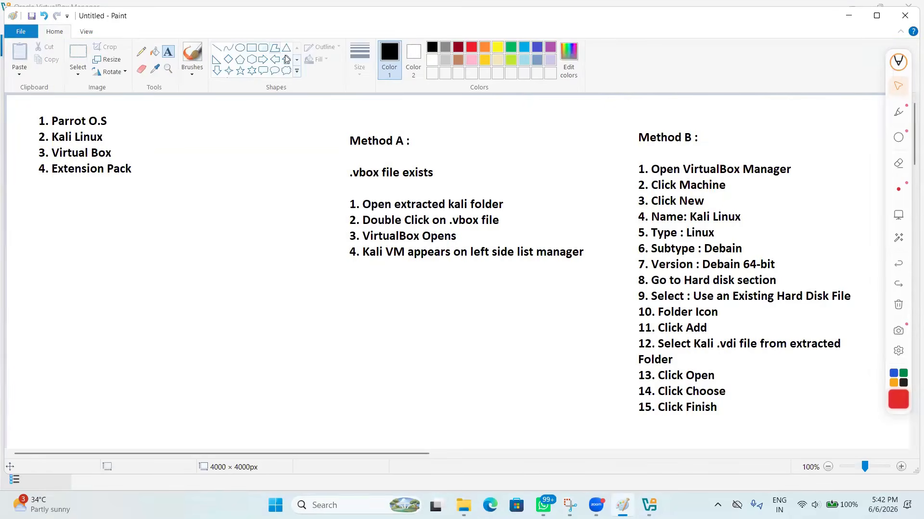
click(263, 48)
drag(331, 111, 592, 302)
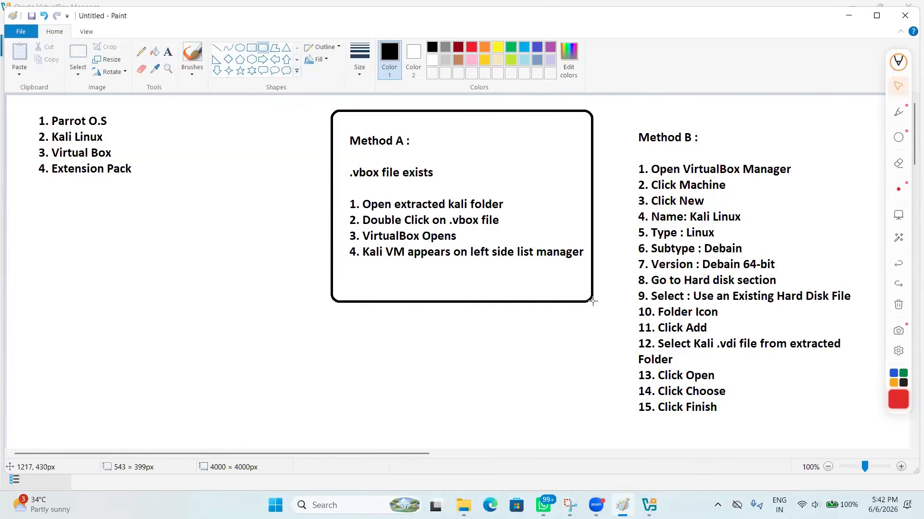
click(359, 58)
click(396, 117)
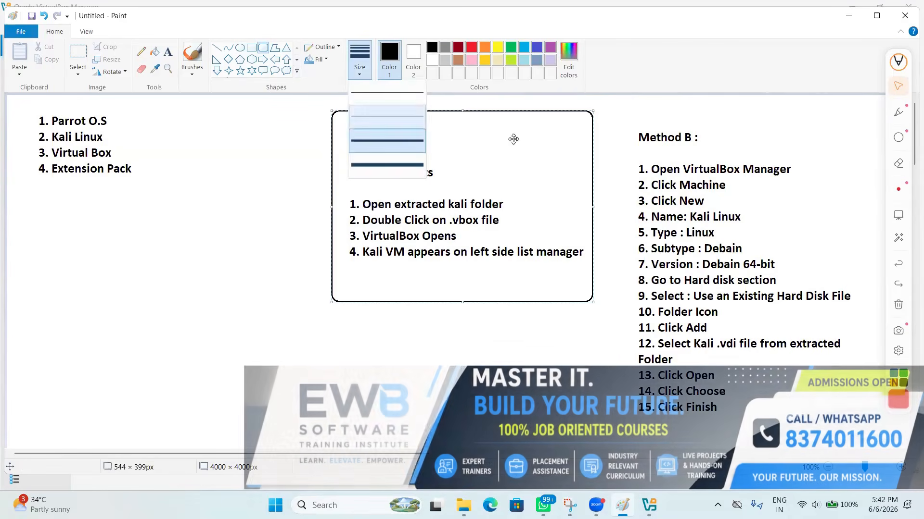
drag(630, 106, 874, 384)
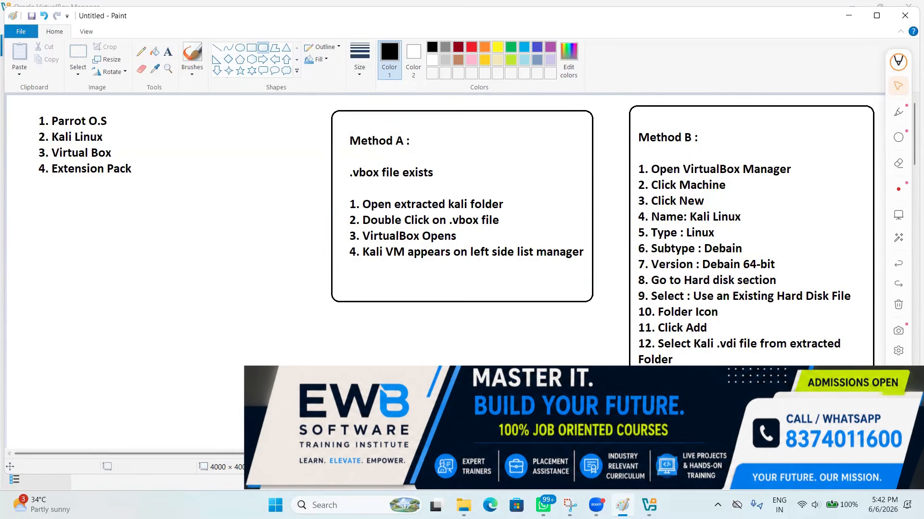
- Open kali-linux-2026.1-virtualbox-amd64.vbox from the extracted Kali folder in VirtualBox
click(464, 505)
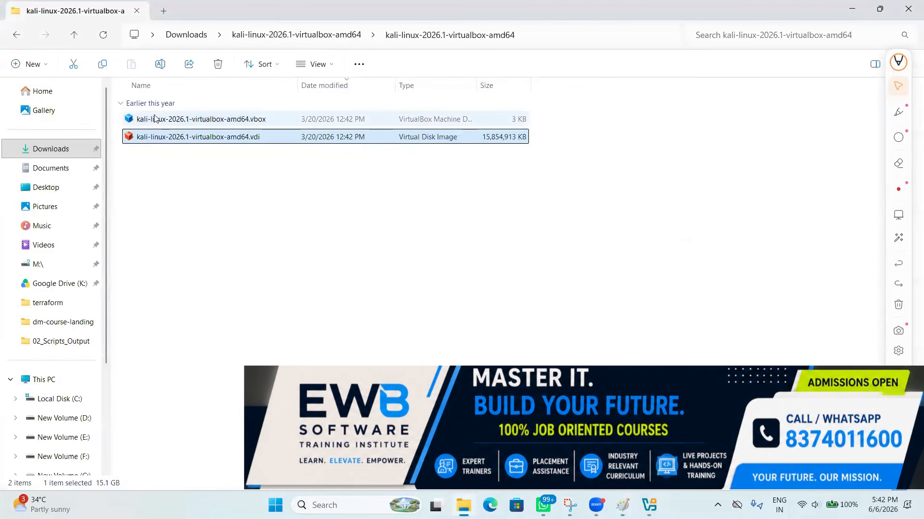
click(263, 120)
double_click(263, 120)
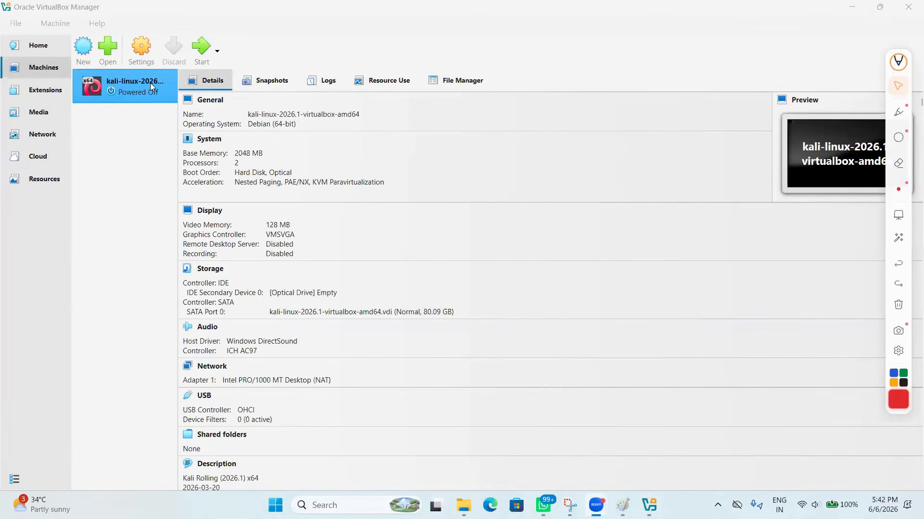
- In the VM's Settings, replace the machine name with Kali_Machine, then go back to Paint
click(141, 49)
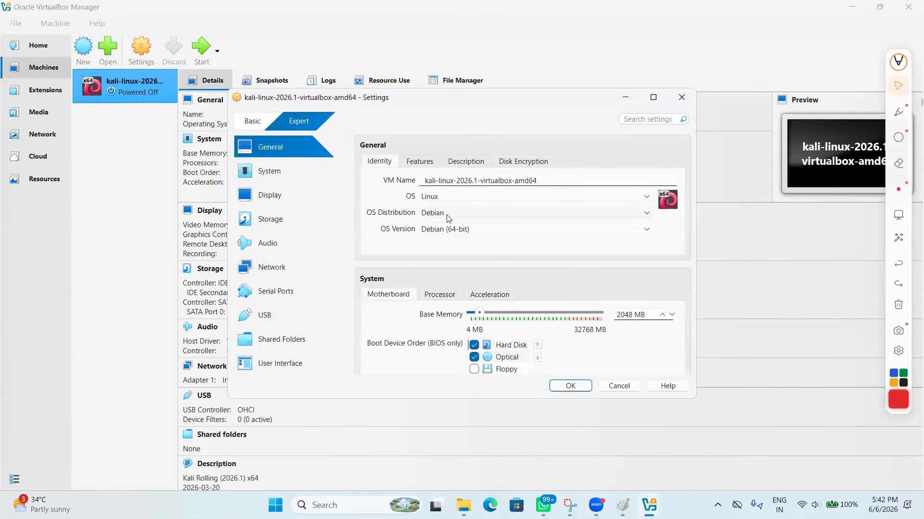
scroll(447, 218, down, 3)
scroll(454, 232, up, 3)
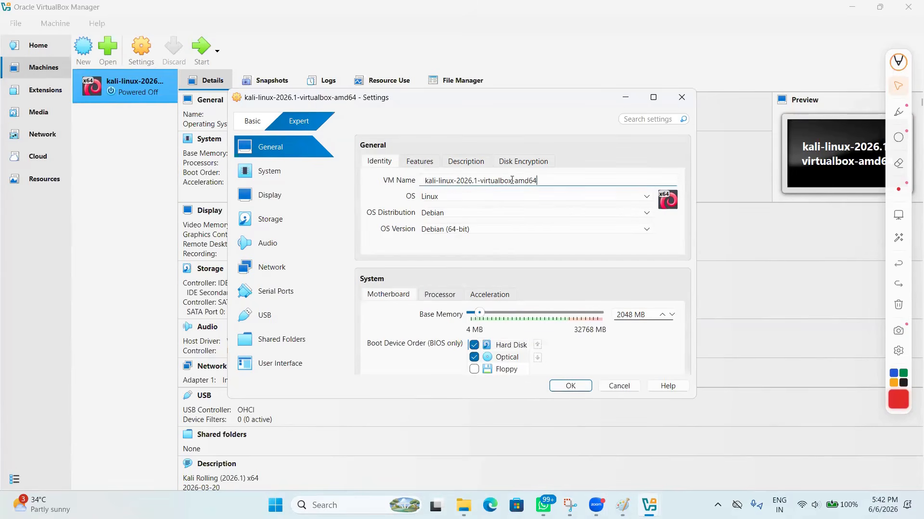
drag(551, 181, 423, 181)
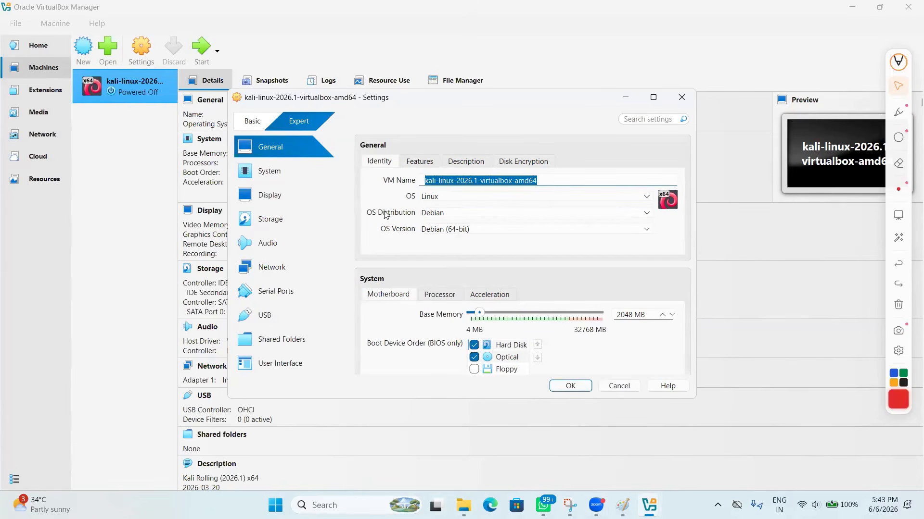
key(BackSpace)
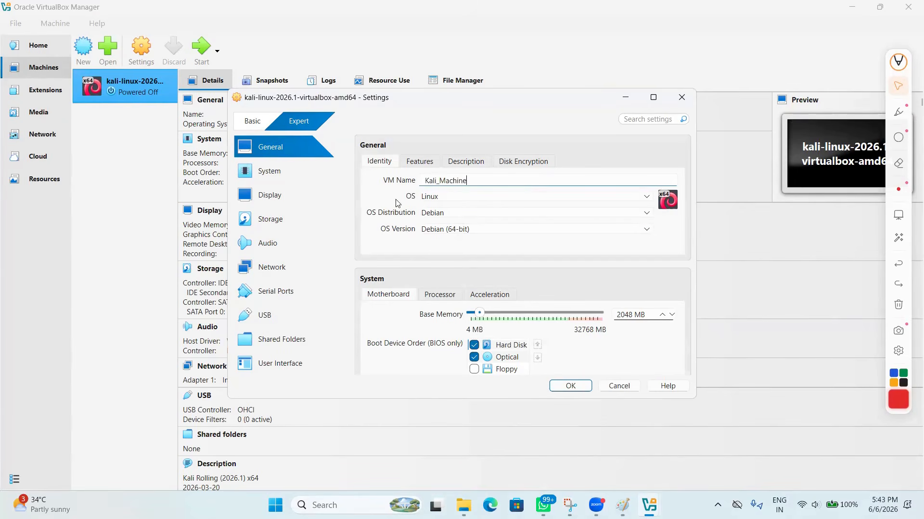
click(432, 163)
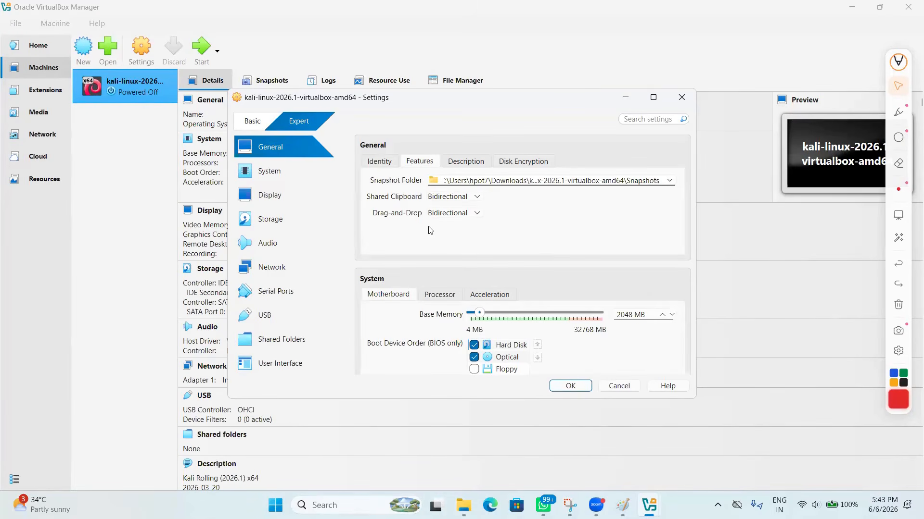
key(alt+Tab)
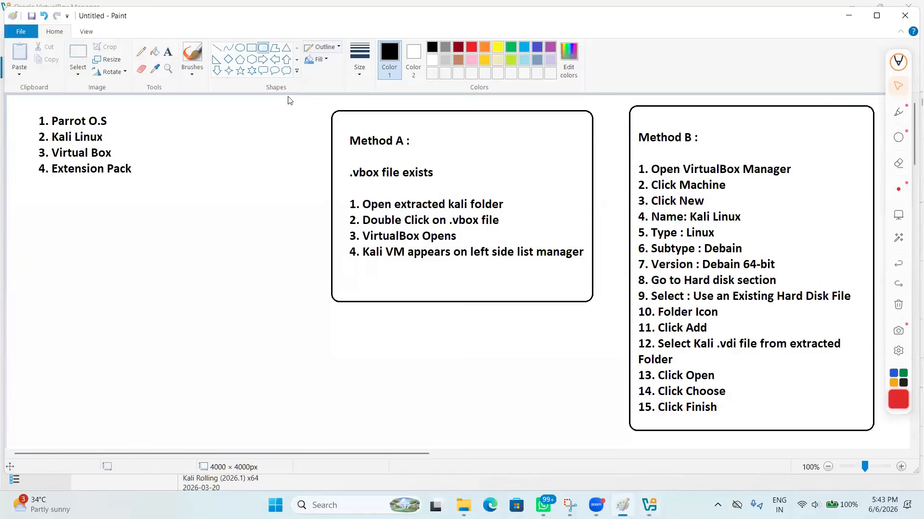
- Draw a wide rectangle with two tall thin rectangles standing on top of it
click(252, 47)
mouse_move(61, 337)
mouse_down()
mouse_move(121, 379)
mouse_move(165, 385)
mouse_up()
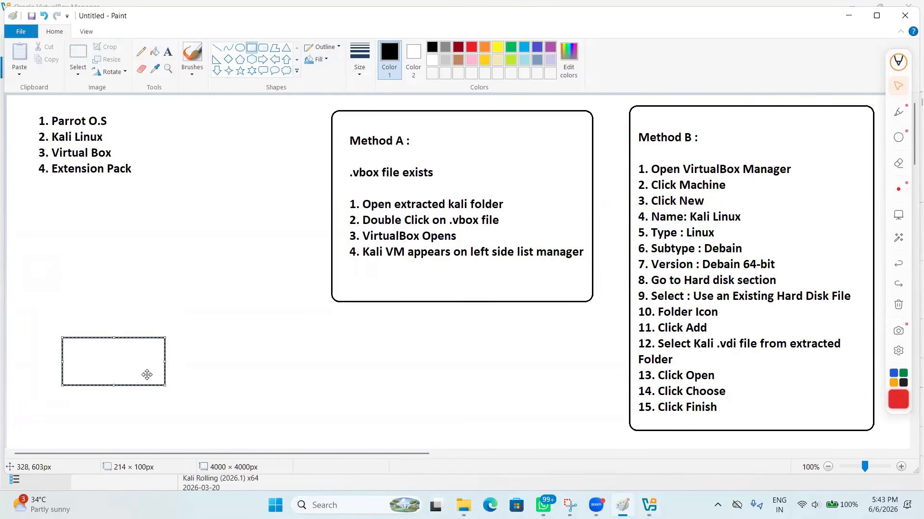
click(145, 307)
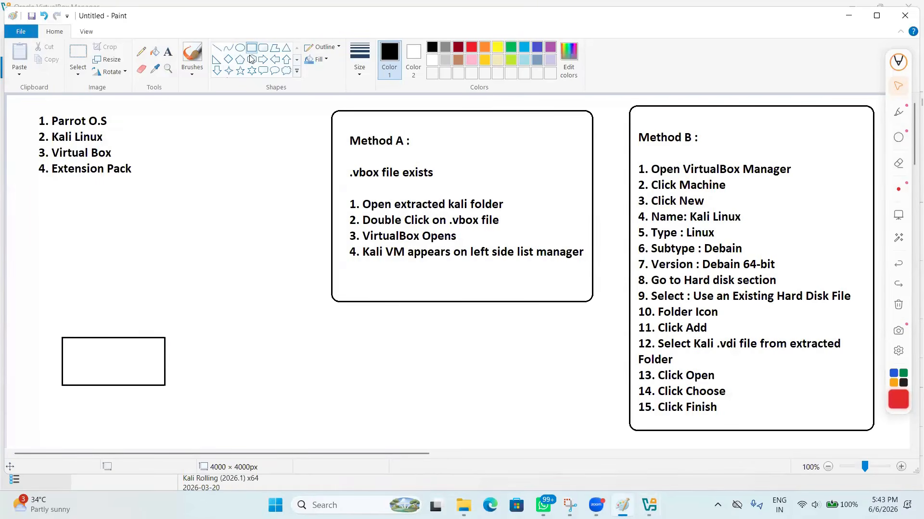
mouse_move(79, 293)
mouse_down()
mouse_move(79, 319)
mouse_move(98, 337)
mouse_up()
mouse_move(115, 291)
mouse_down()
mouse_move(127, 335)
mouse_move(137, 338)
mouse_up()
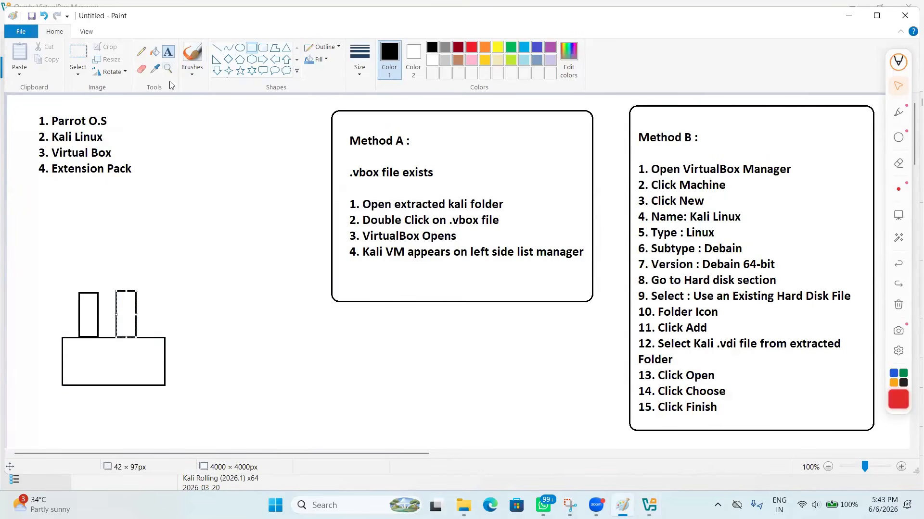
- Label the tall boxes 'kali' and 'parrot' and the wide box 'Windows'
click(168, 52)
click(70, 262)
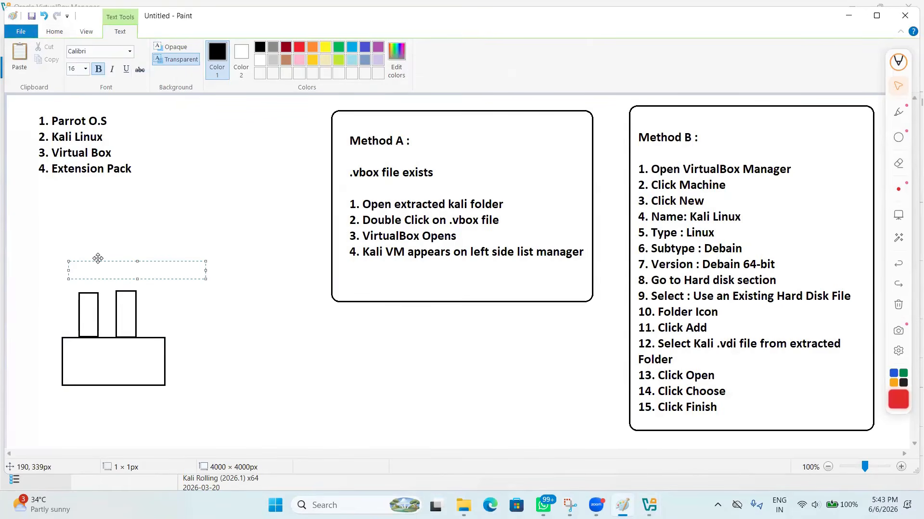
text(kali           parrot)
click(78, 363)
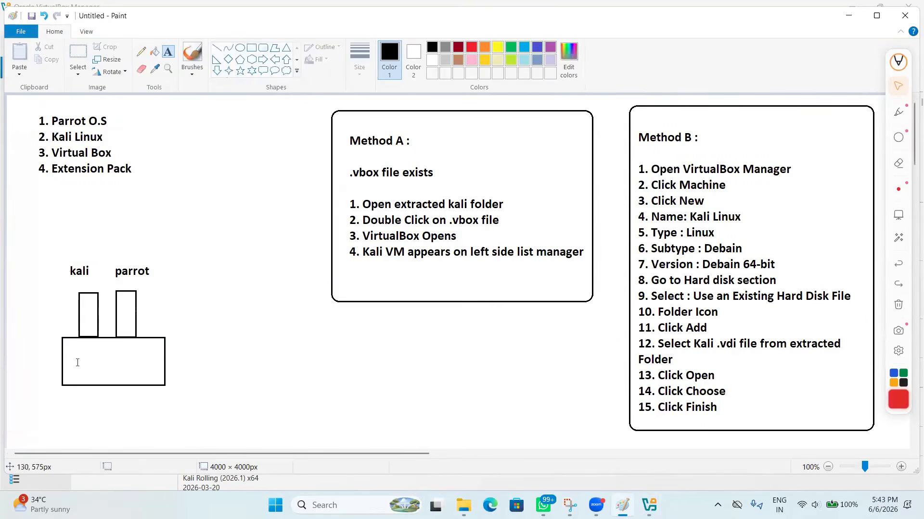
click(93, 364)
text(Window s)
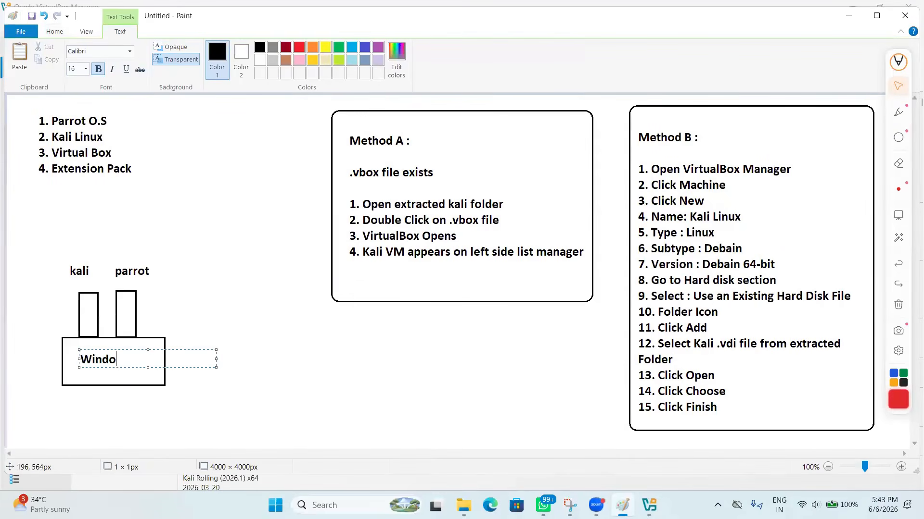
click(138, 377)
- Draw a line rightward from the Windows box and label its end 'Host Machine'
click(217, 47)
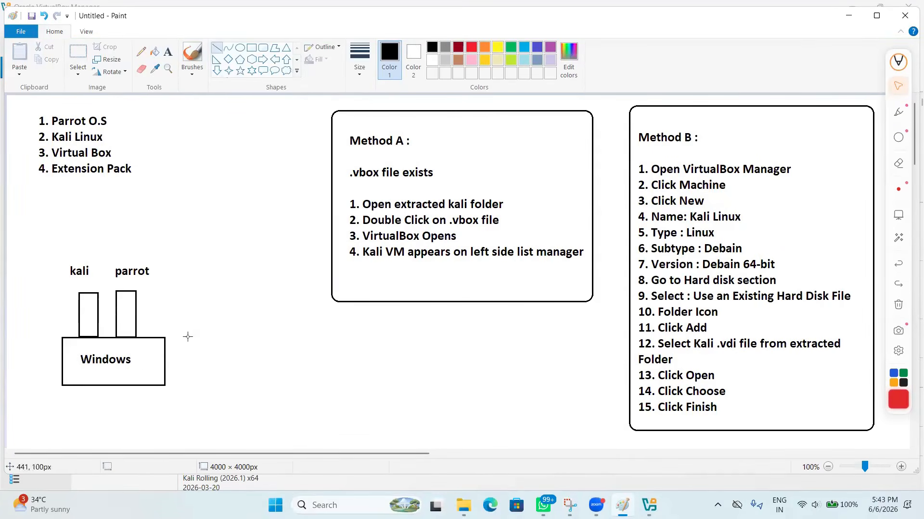
drag(150, 363, 226, 363)
click(168, 51)
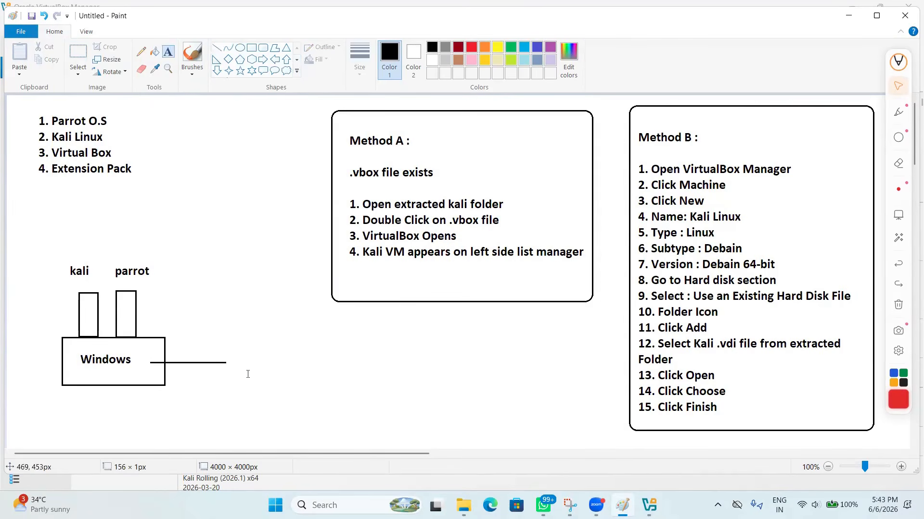
click(243, 367)
text(Host Machine)
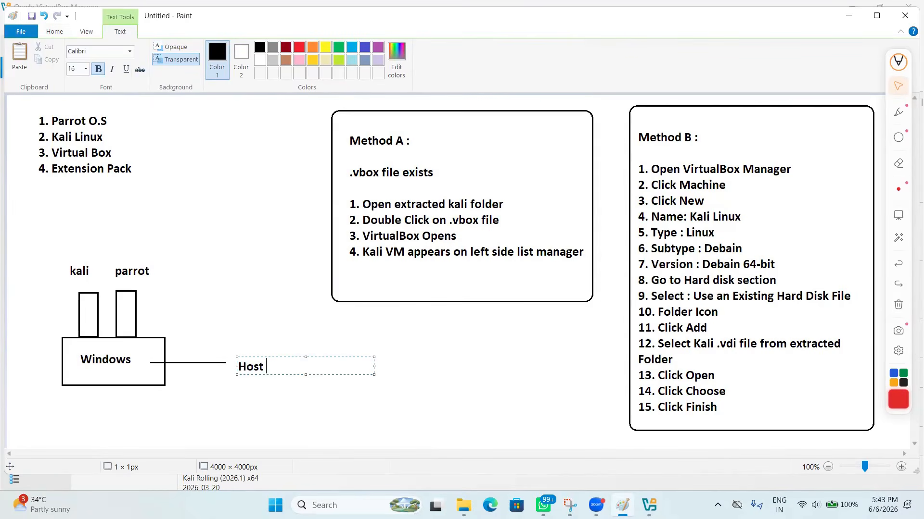
click(232, 386)
- Sketch curved freehand arrows between the Host Machine label and the parrot box
click(141, 52)
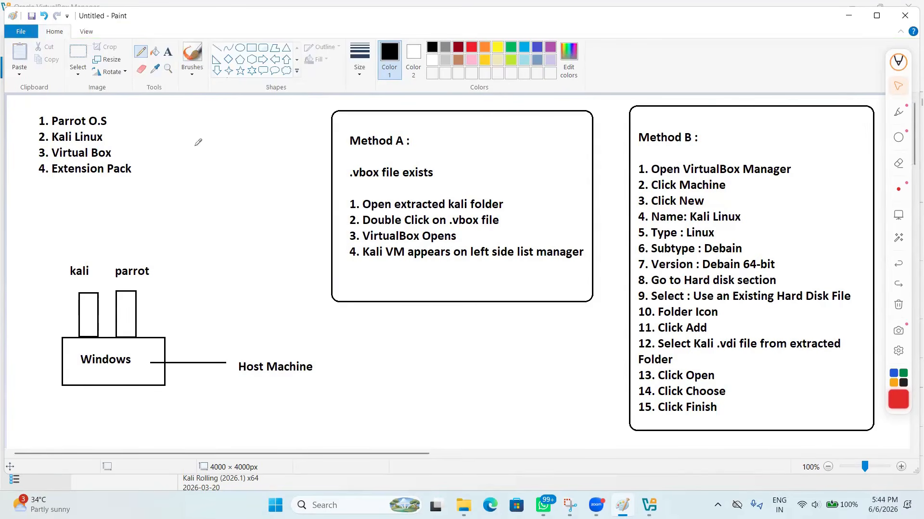
mouse_move(265, 359)
mouse_down()
mouse_move(270, 303)
mouse_move(227, 278)
mouse_move(152, 290)
mouse_up()
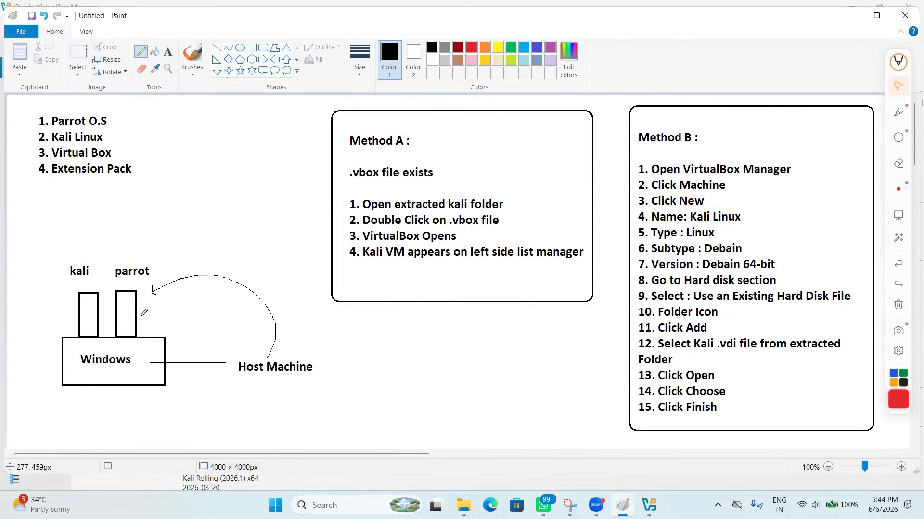
mouse_move(140, 315)
mouse_down()
mouse_move(192, 307)
mouse_move(234, 321)
mouse_move(242, 346)
mouse_move(251, 345)
mouse_up()
click(167, 51)
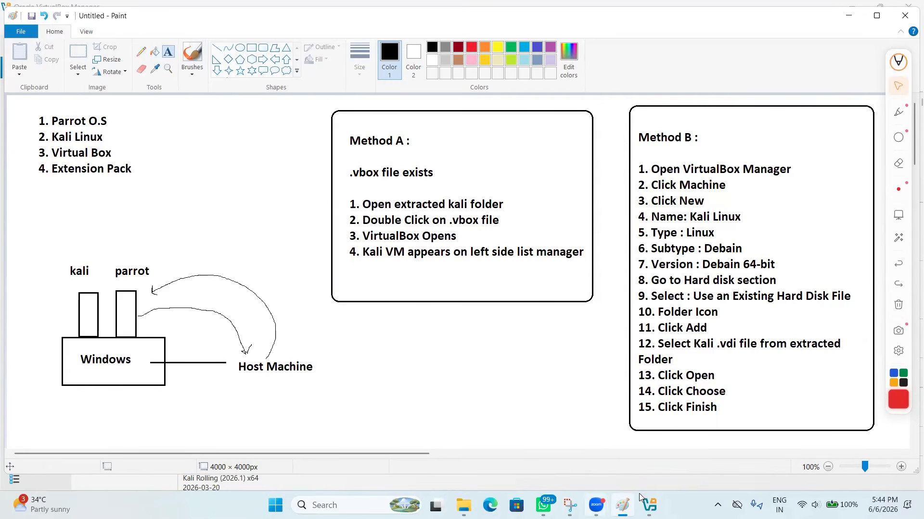
mouse_move(648, 505)
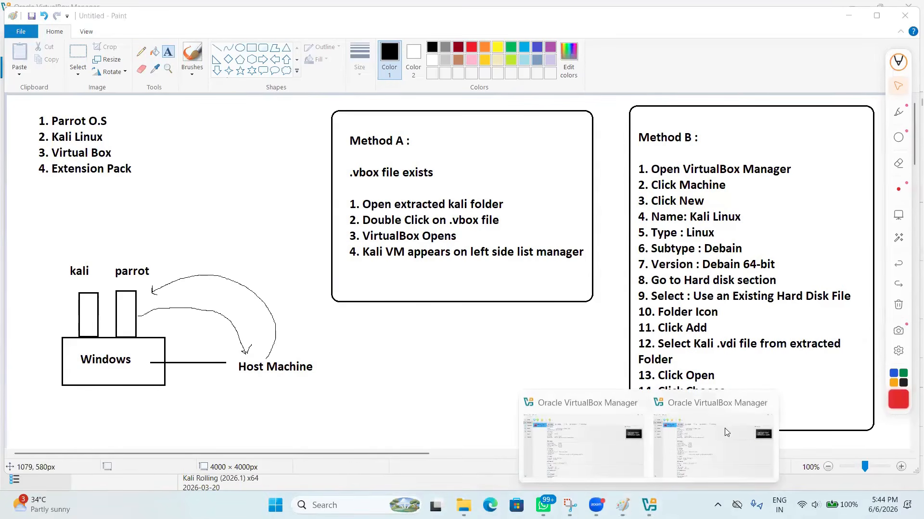
- Back in the VM settings, set Base Memory under System > Motherboard to 5049 MB
click(665, 405)
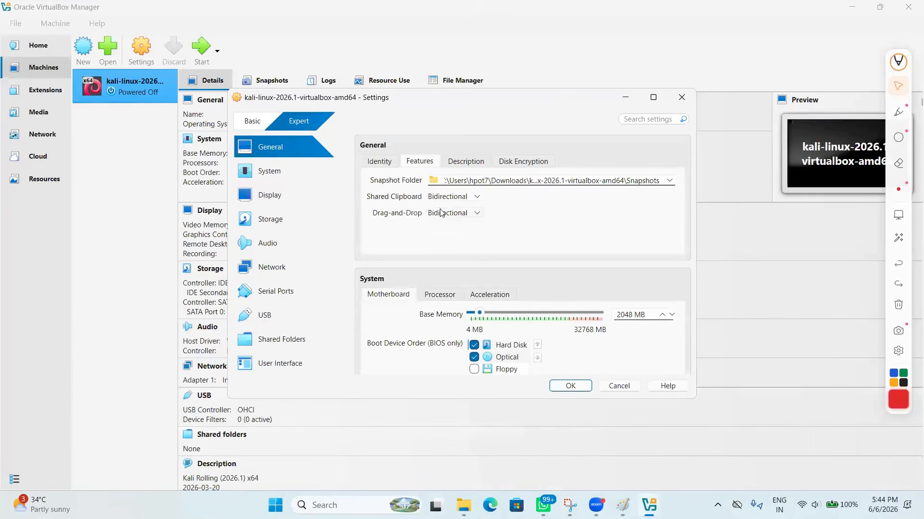
click(459, 165)
click(507, 165)
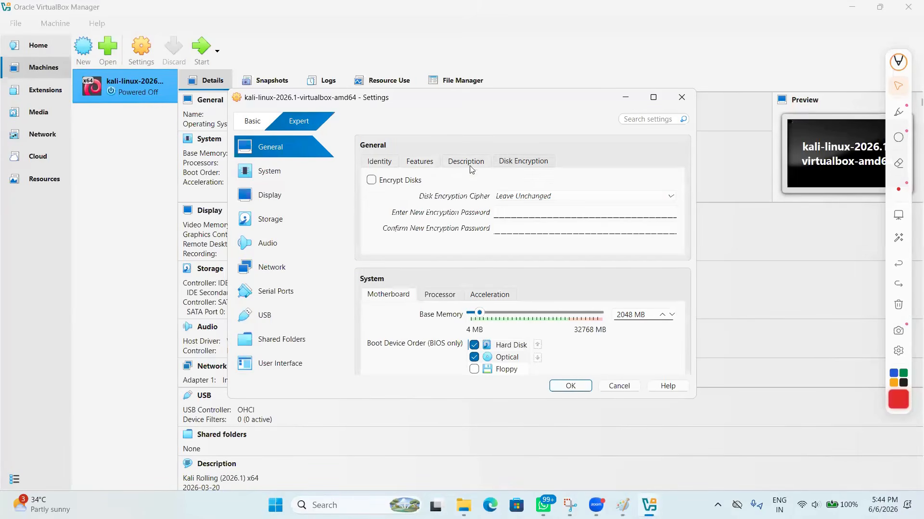
click(381, 162)
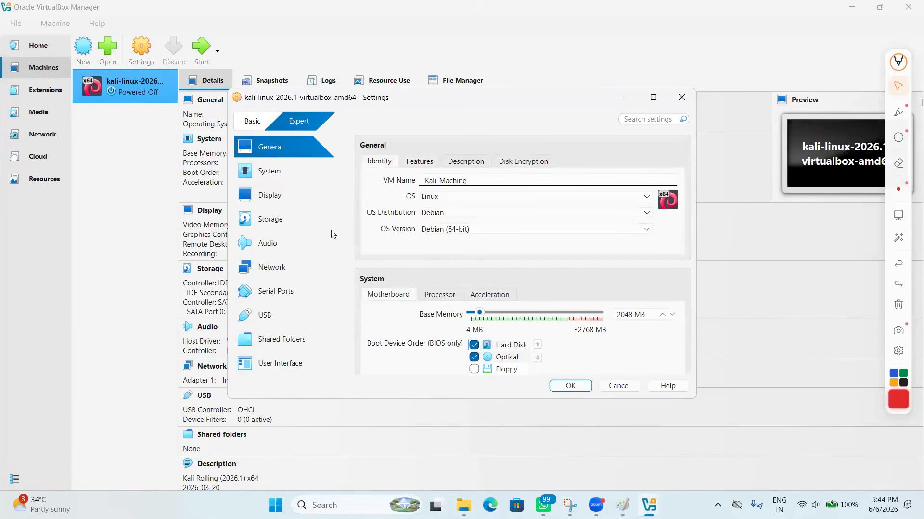
click(278, 179)
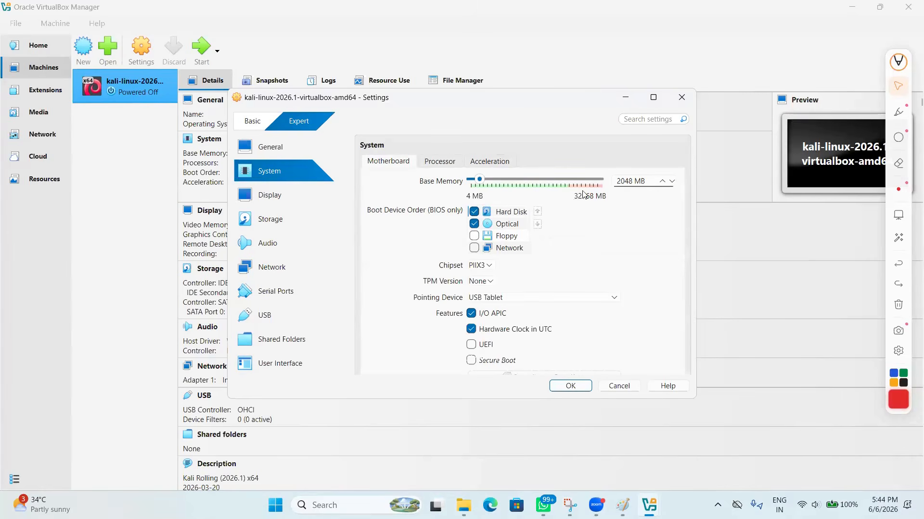
drag(481, 180, 496, 183)
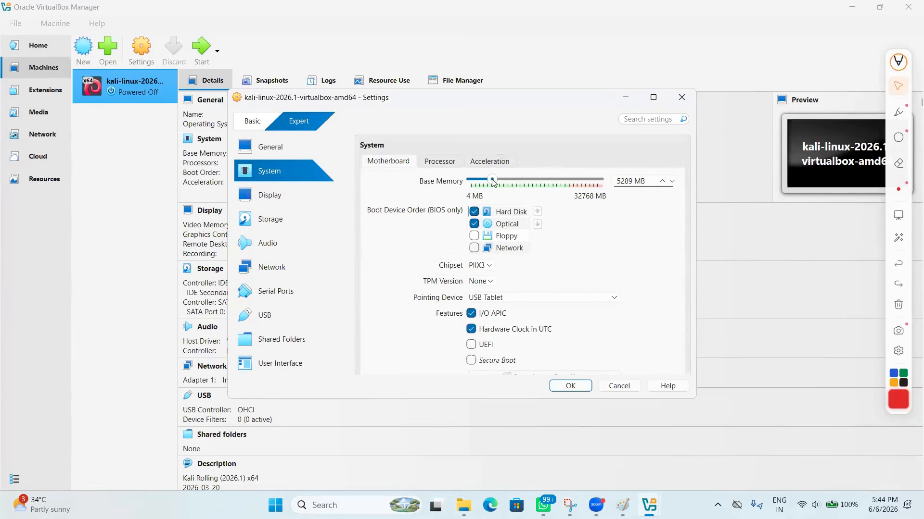
double_click(629, 180)
text(5049)
- Set the VM's number of CPUs to 4 on the System > Processor tab
scroll(410, 258, down, 1)
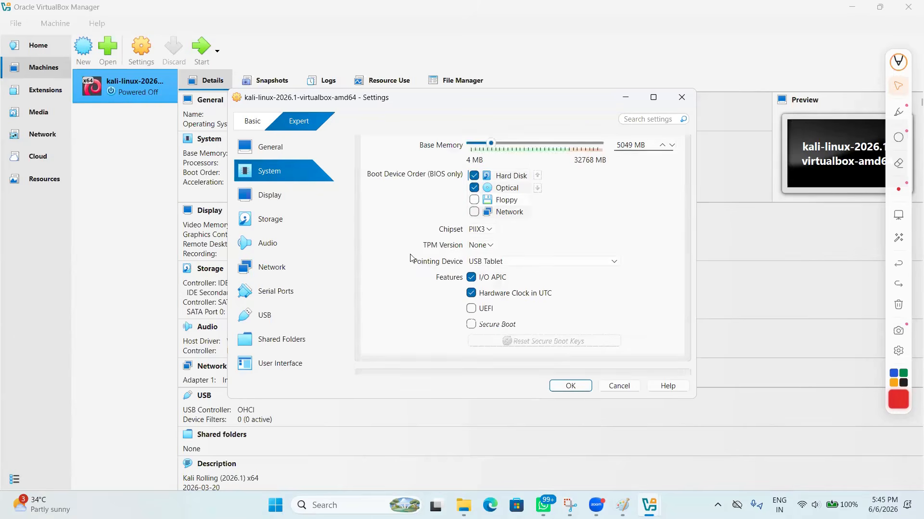
scroll(410, 258, down, 5)
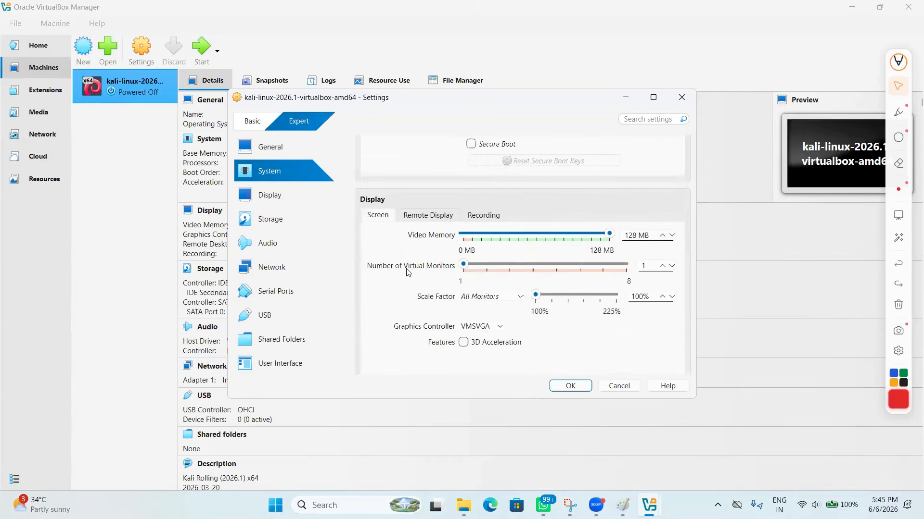
scroll(407, 272, up, 1)
scroll(408, 273, down, 3)
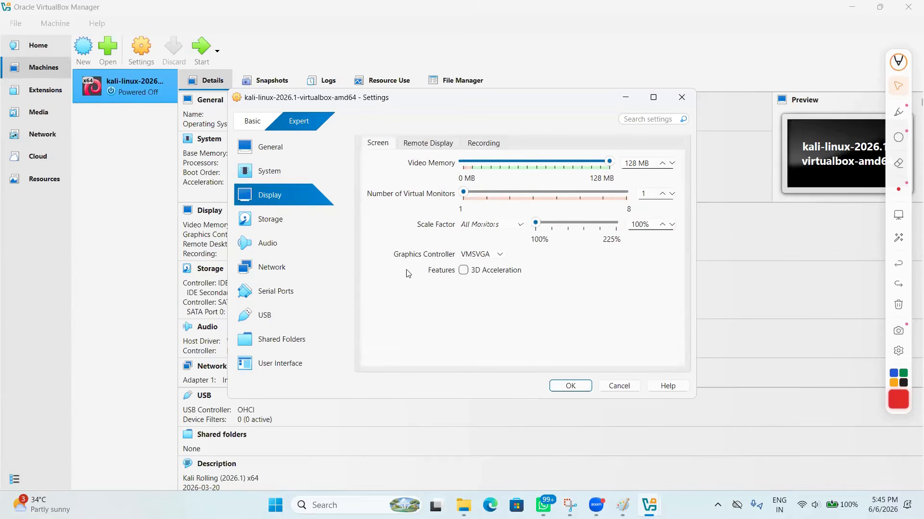
scroll(408, 273, up, 1)
scroll(488, 320, up, 6)
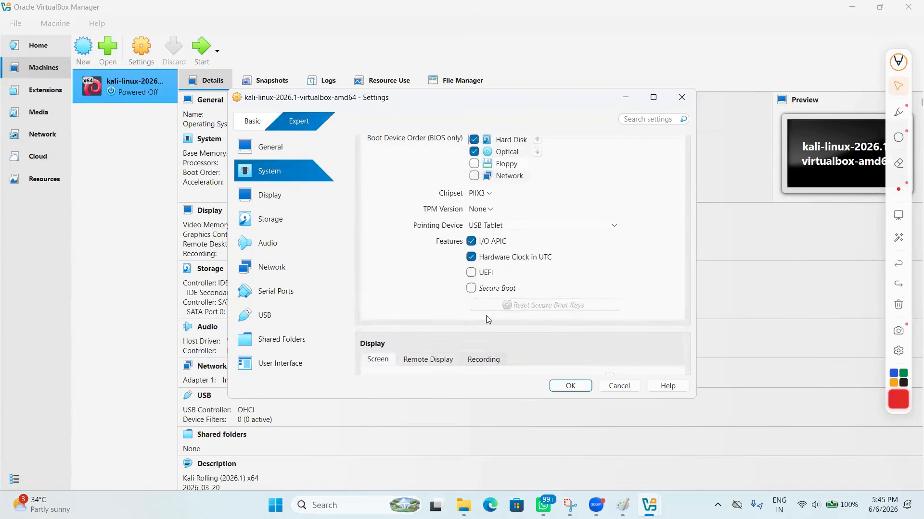
click(451, 296)
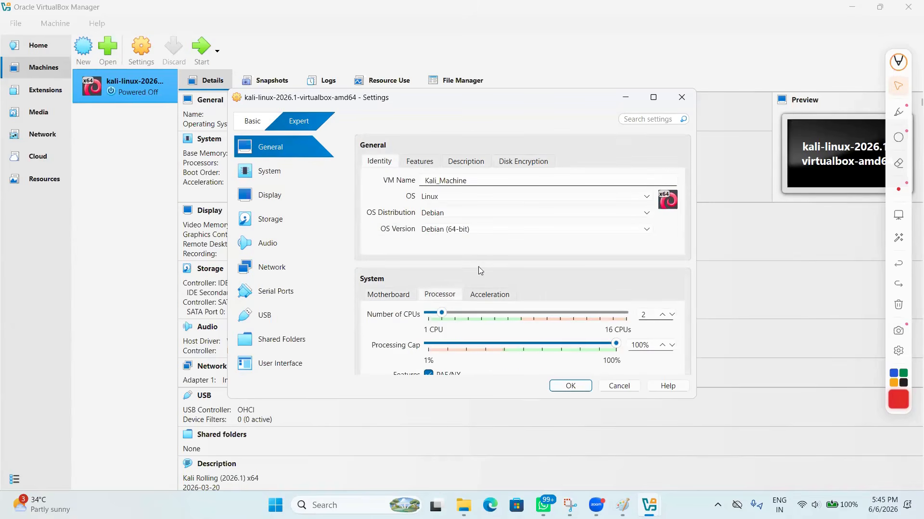
scroll(478, 267, down, 2)
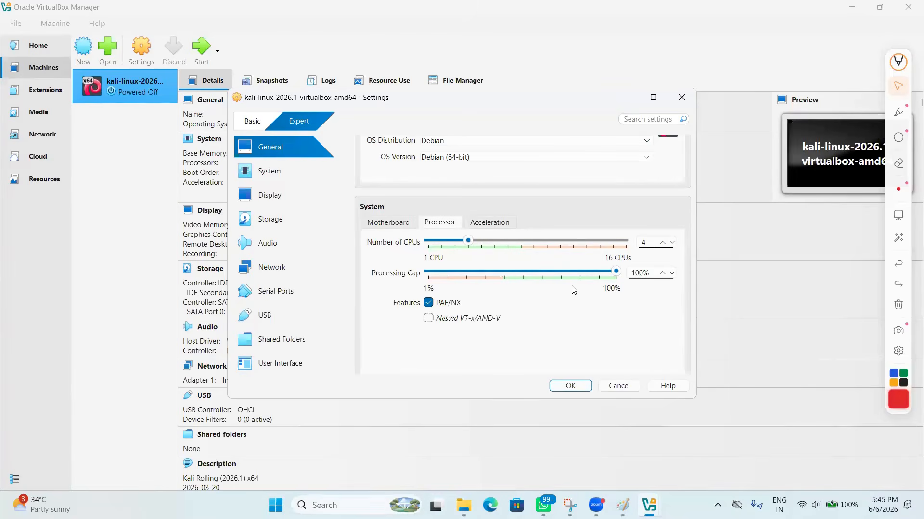
click(482, 223)
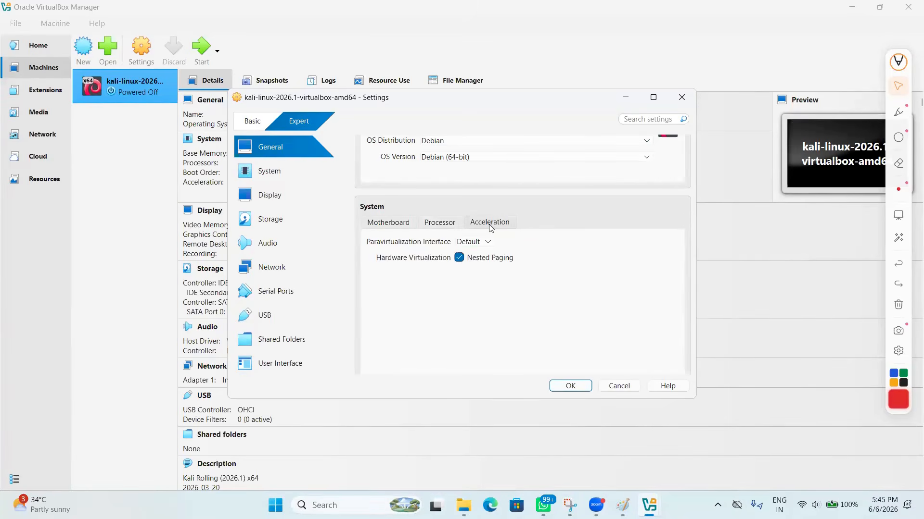
click(442, 224)
click(405, 225)
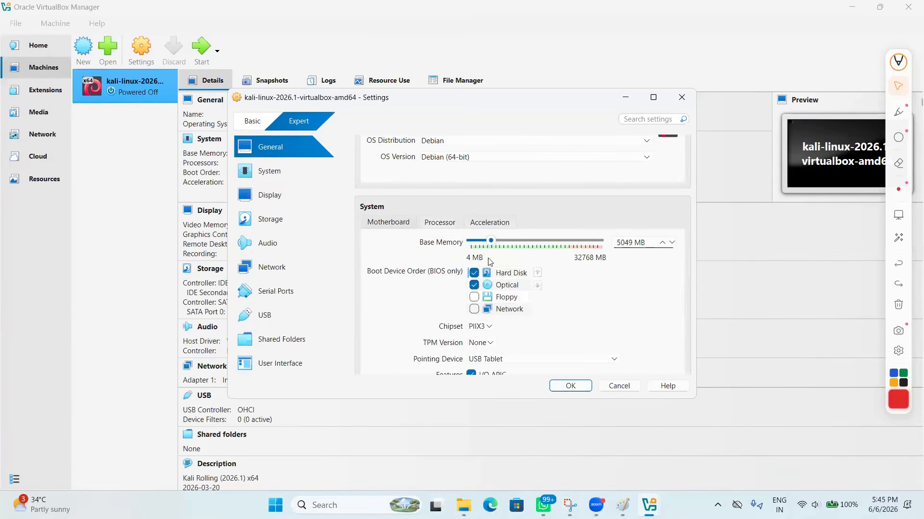
click(448, 224)
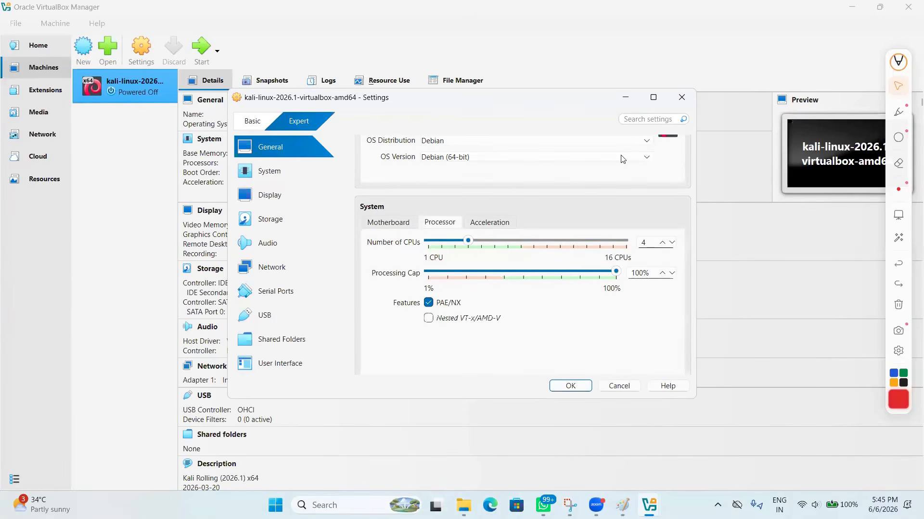
click(401, 225)
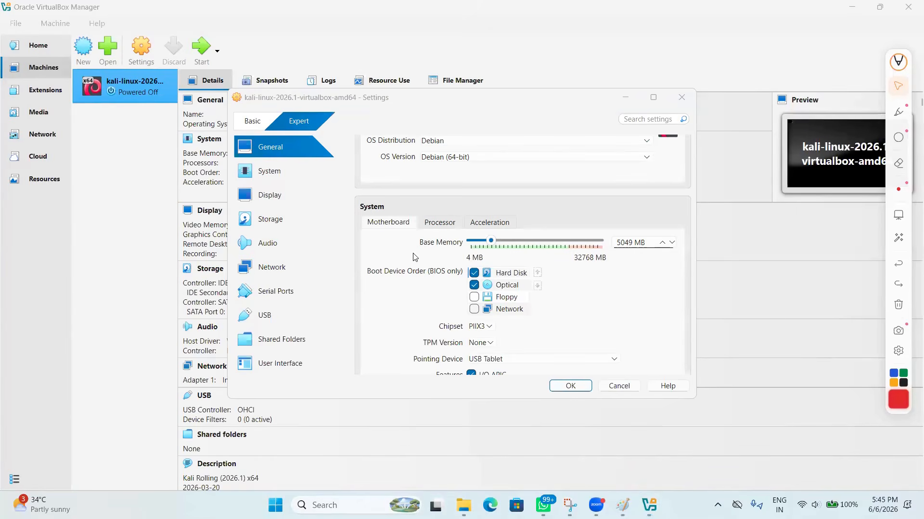
click(439, 222)
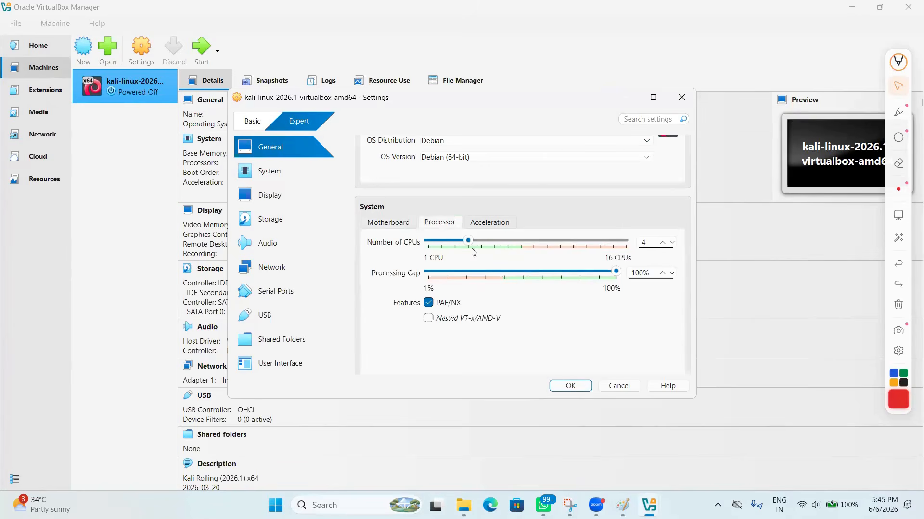
- Move through Display and Storage to the Network page and expand the Attached to list
click(269, 172)
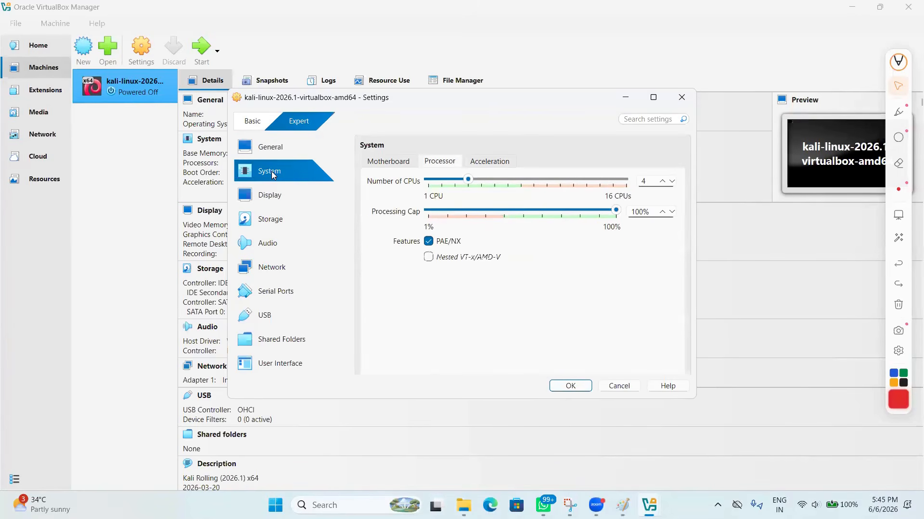
click(284, 201)
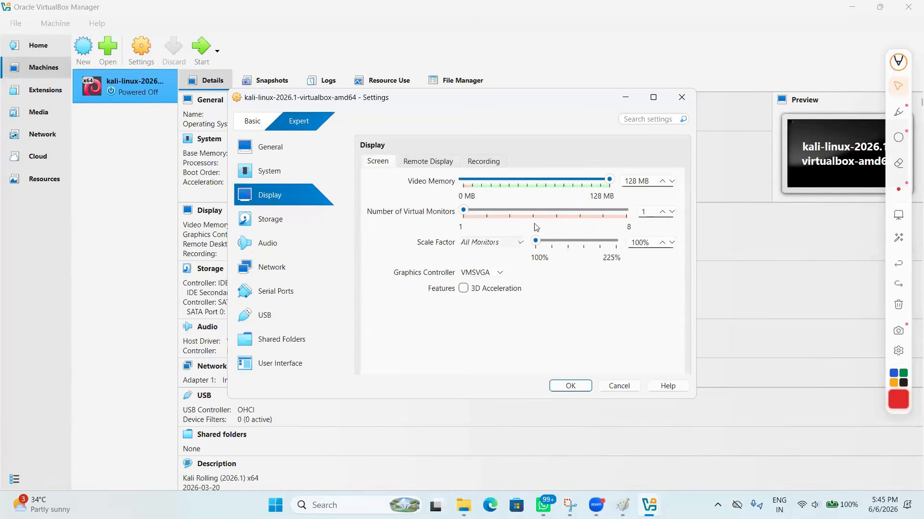
click(270, 227)
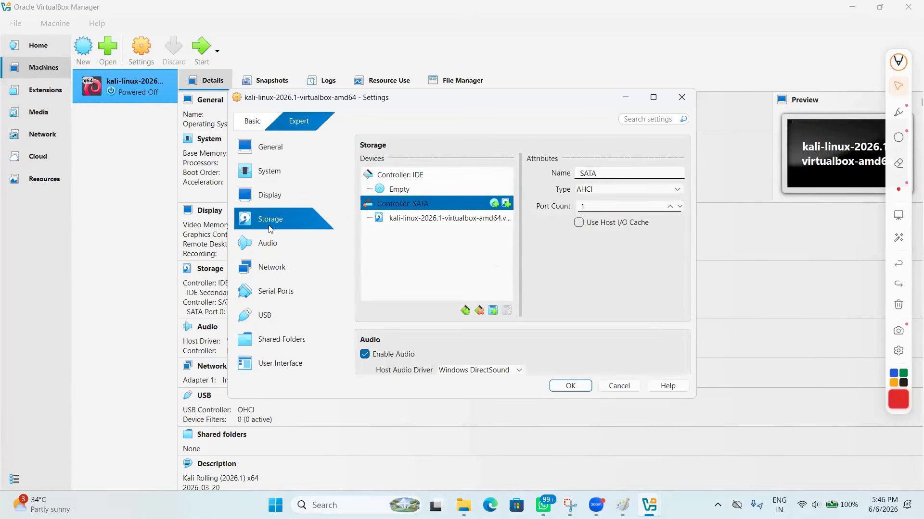
click(278, 269)
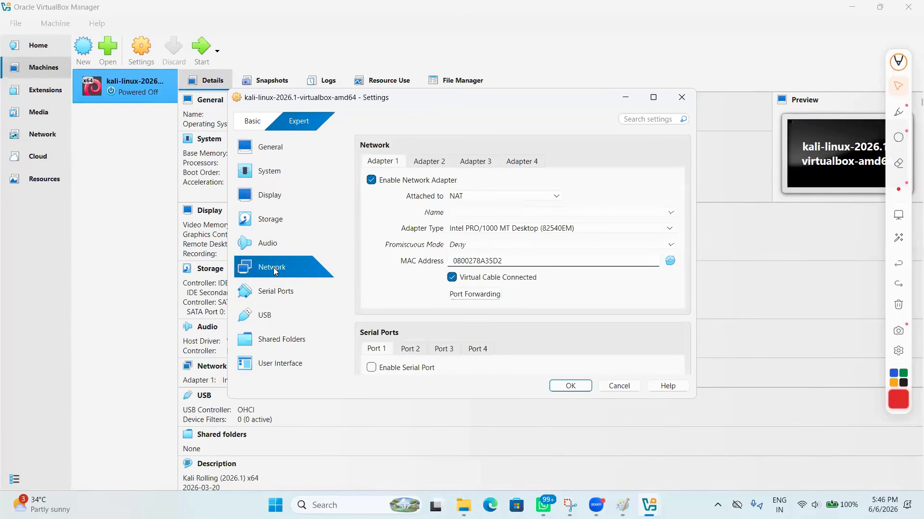
click(463, 198)
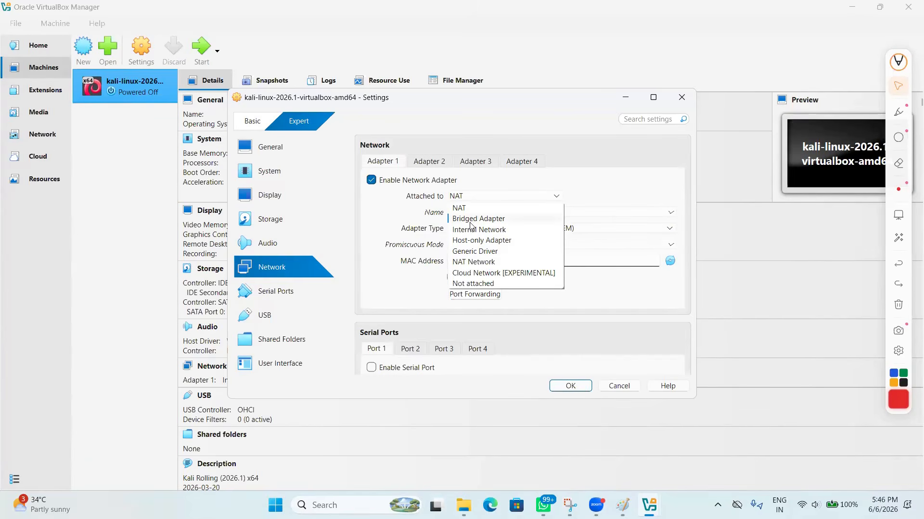
- Attach Adapter 1 as Bridged Adapter on the MediaTek Wi-Fi 6 MT7921 wireless card
click(470, 220)
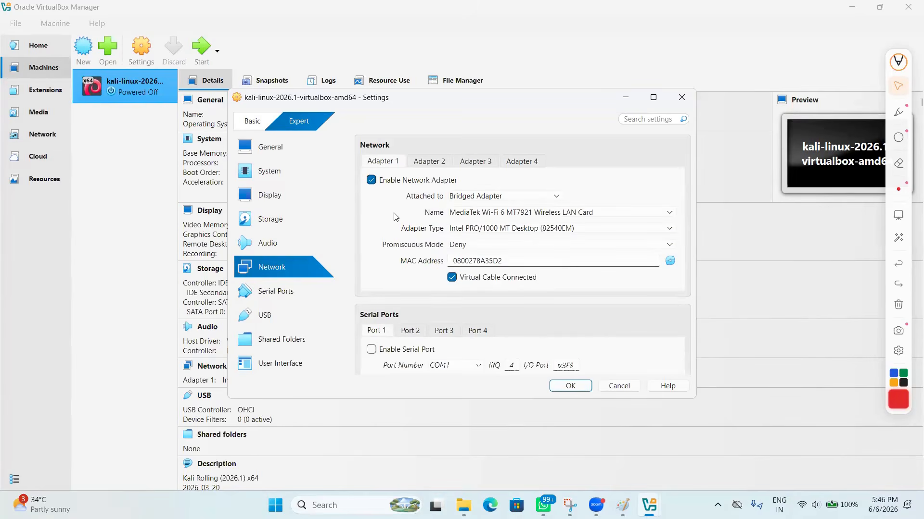
click(464, 198)
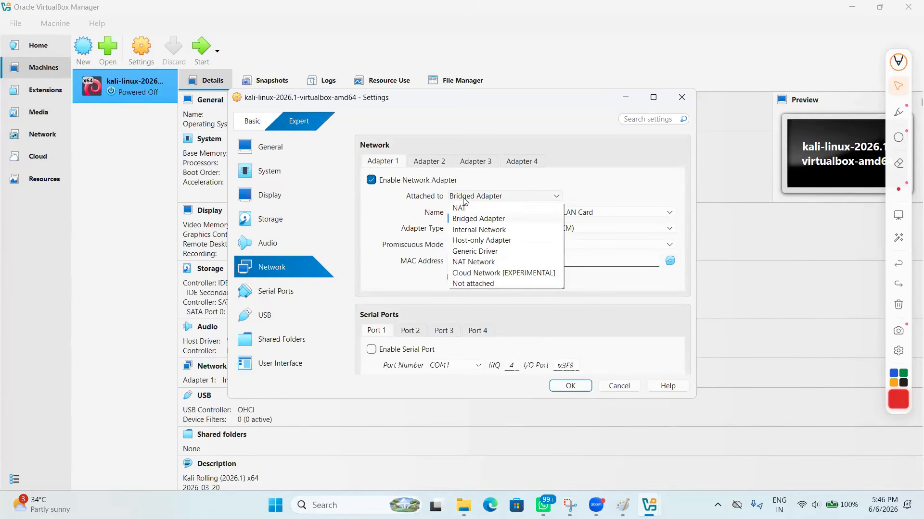
click(411, 208)
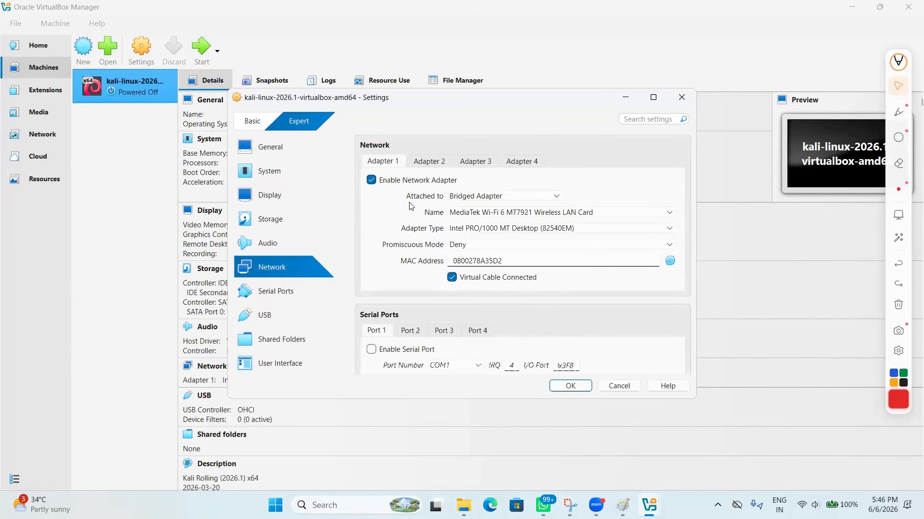
click(468, 197)
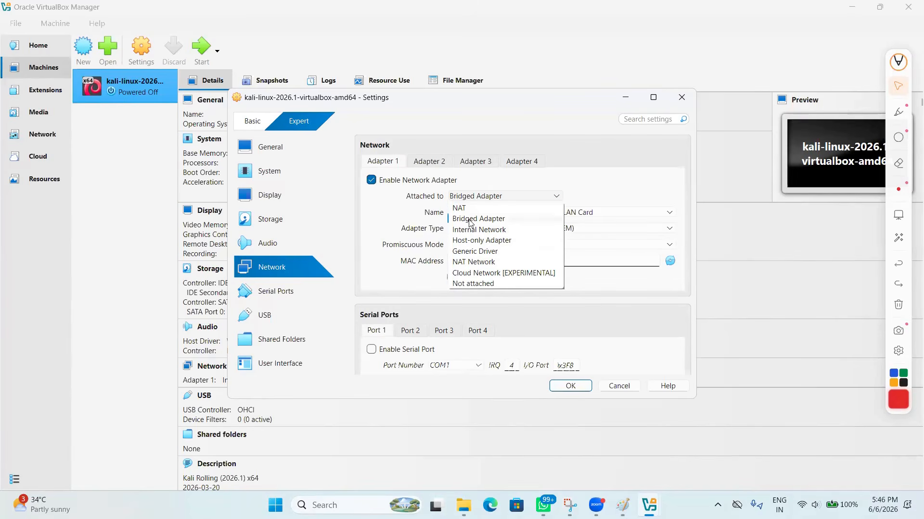
click(411, 207)
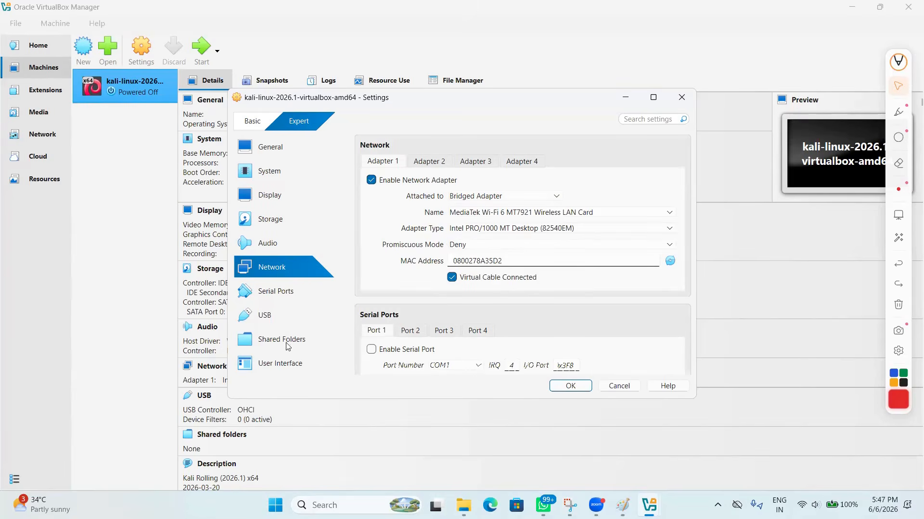
- Try saving the settings, dismiss the save error, and reopen the VM's Settings
click(581, 387)
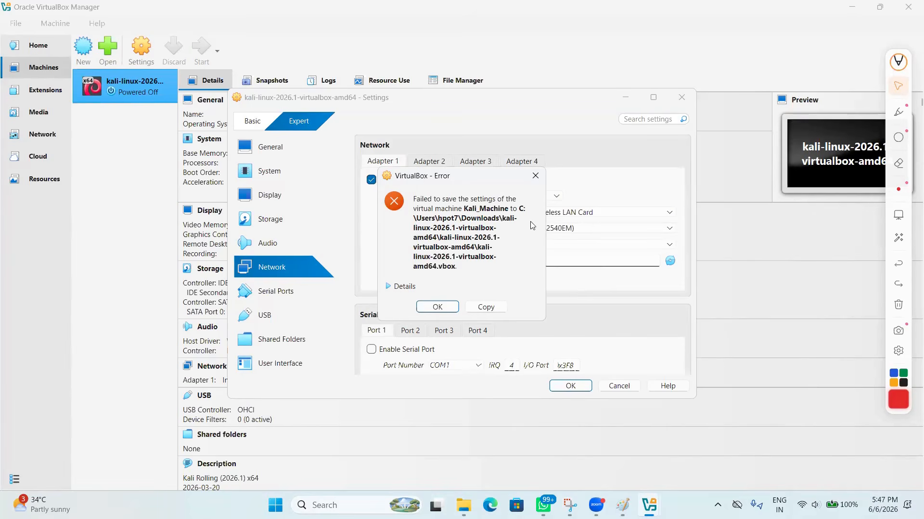
click(439, 307)
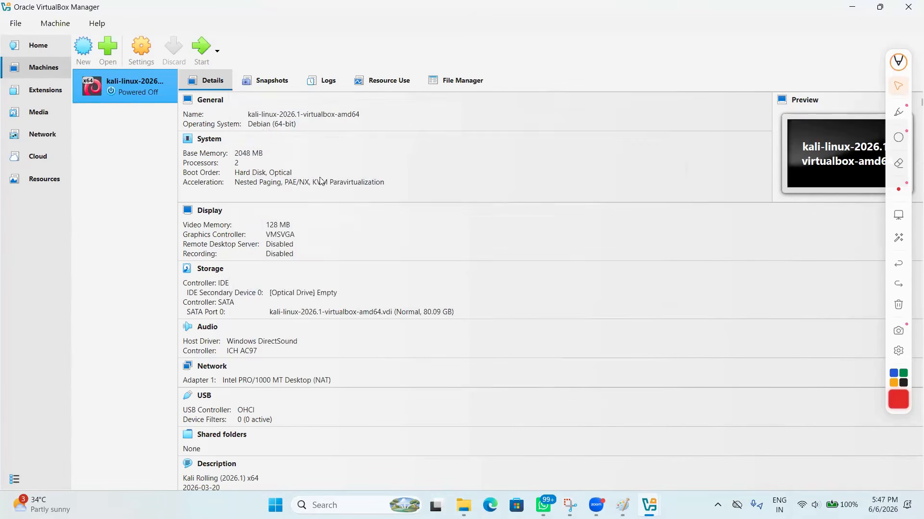
click(135, 48)
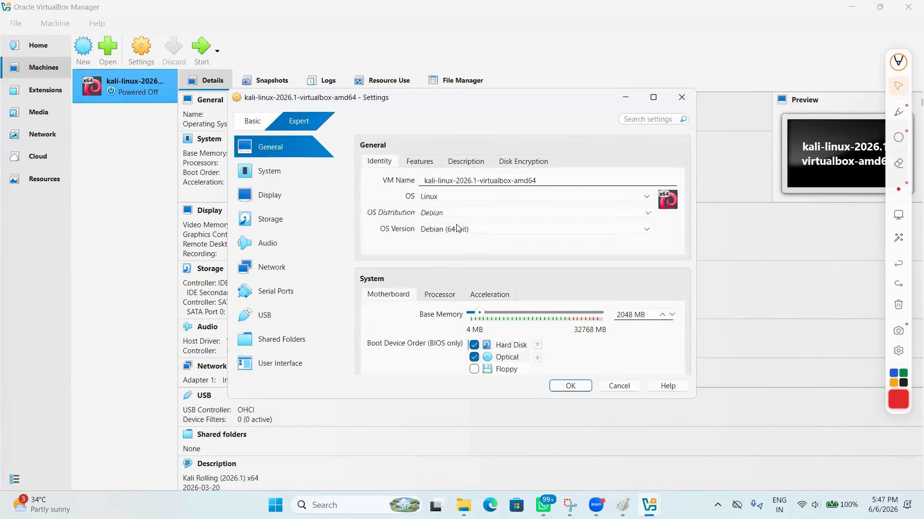
- Review the General, Display and Storage pages, keeping Linux/Debian, then close Settings
click(418, 161)
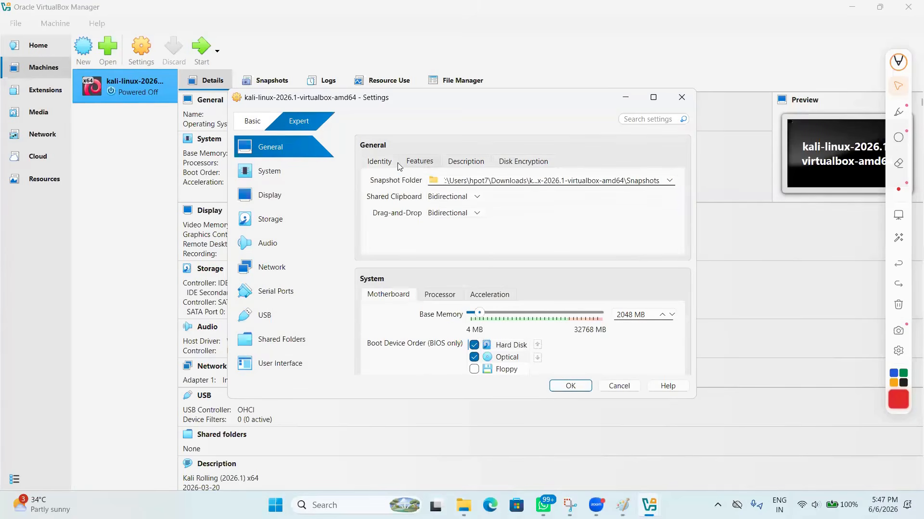
click(383, 162)
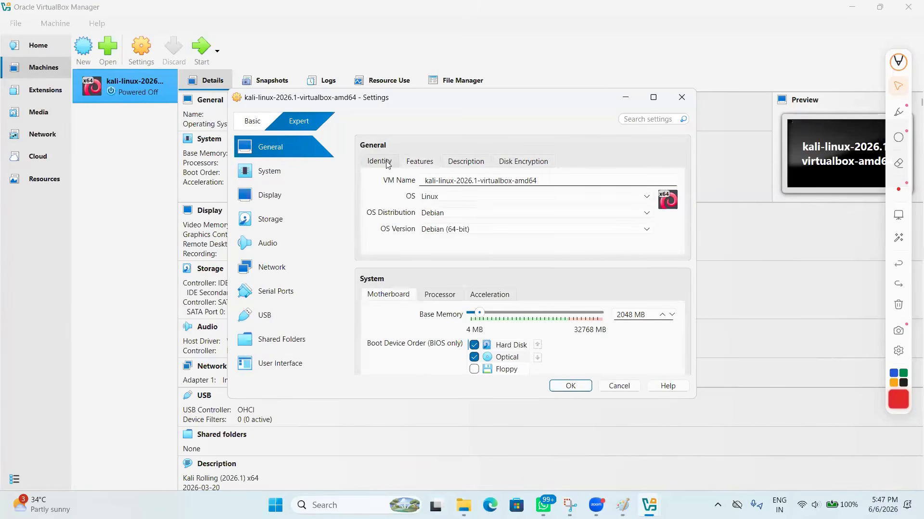
click(438, 197)
click(438, 199)
click(448, 211)
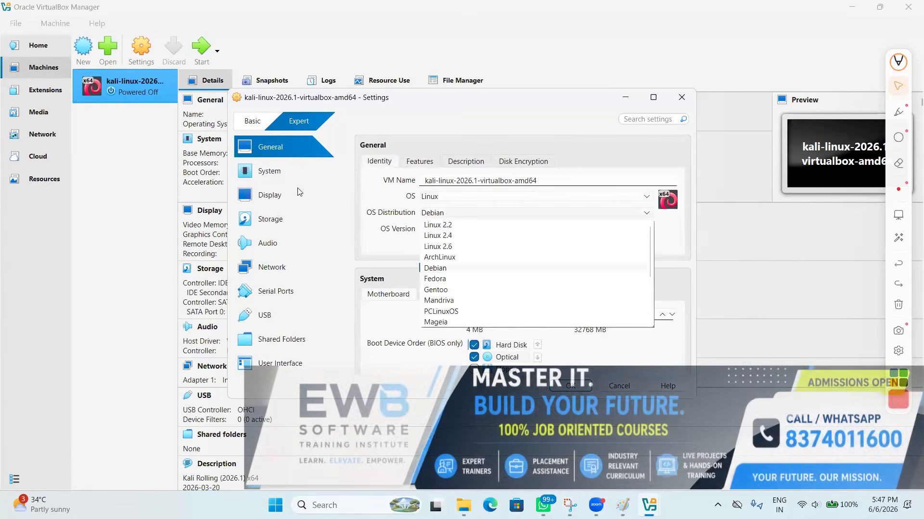
click(262, 178)
click(269, 195)
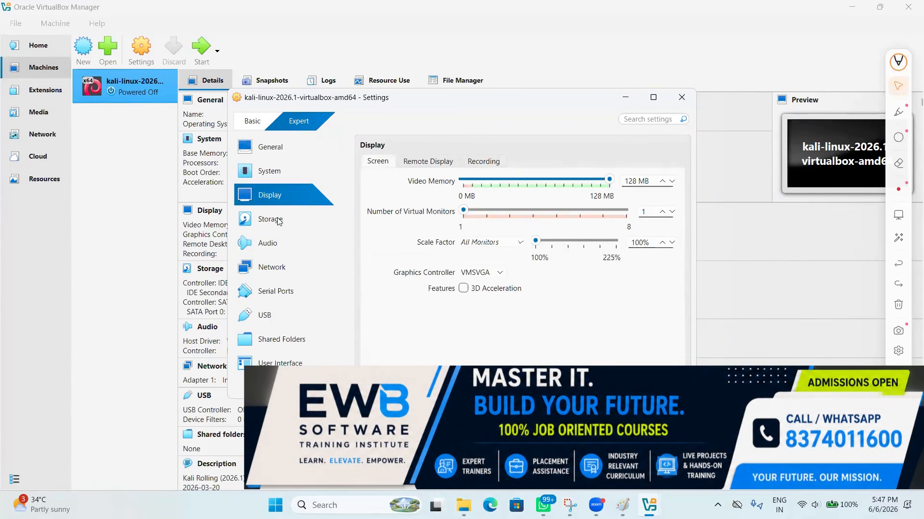
click(273, 220)
click(493, 222)
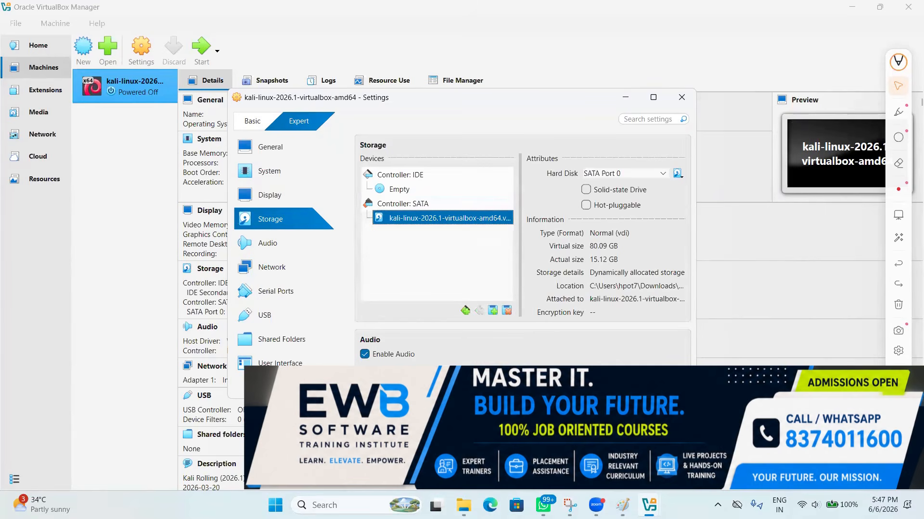
click(570, 386)
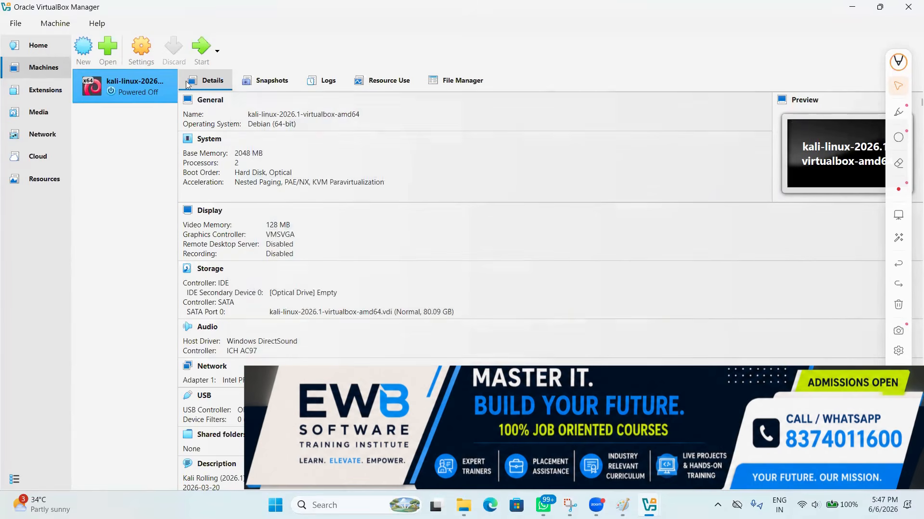
- Start the Kali VM, maximize its window and dismiss the keyboard capture notification
click(196, 53)
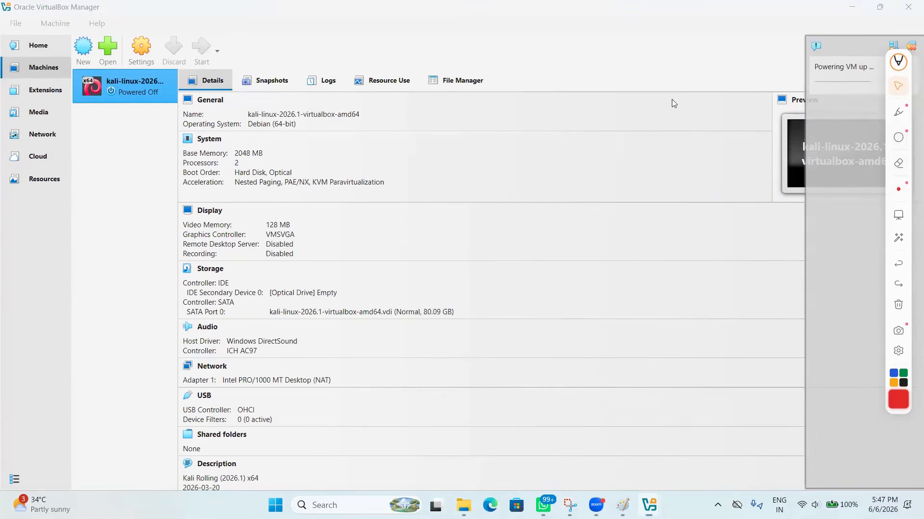
drag(898, 63, 897, 134)
click(896, 99)
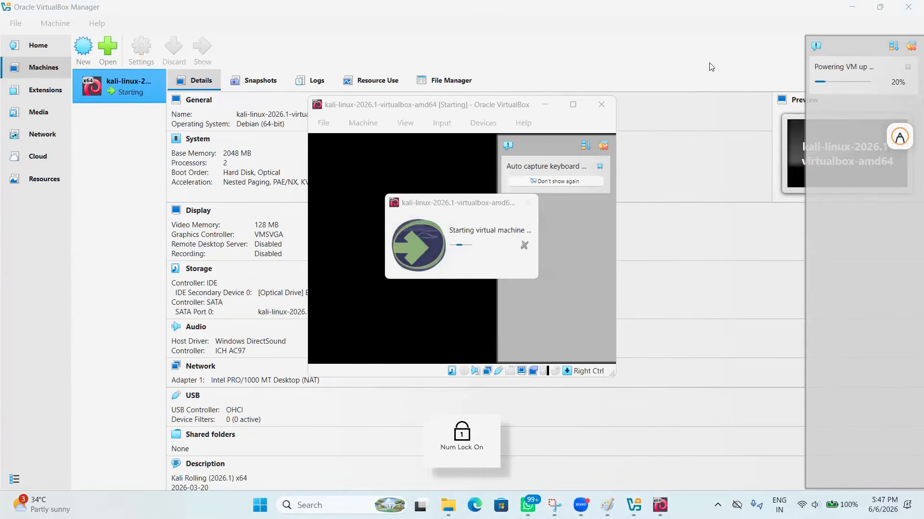
click(572, 105)
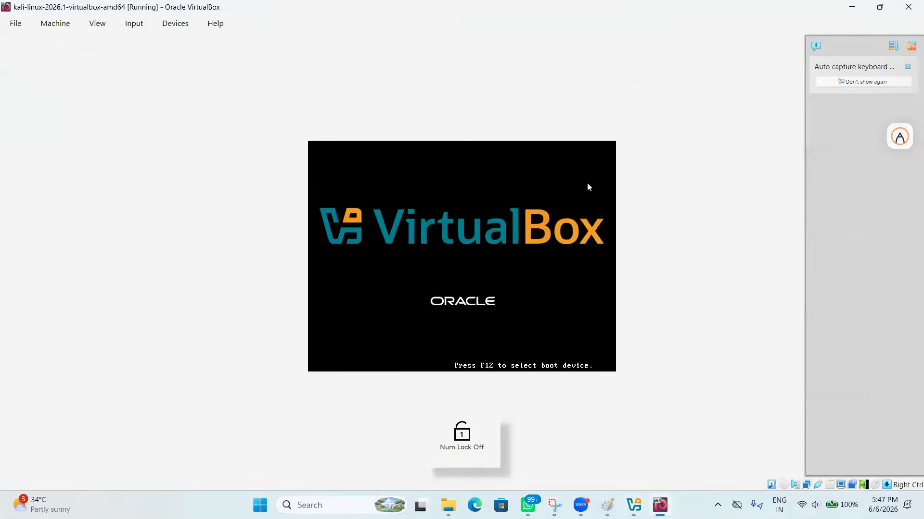
click(910, 47)
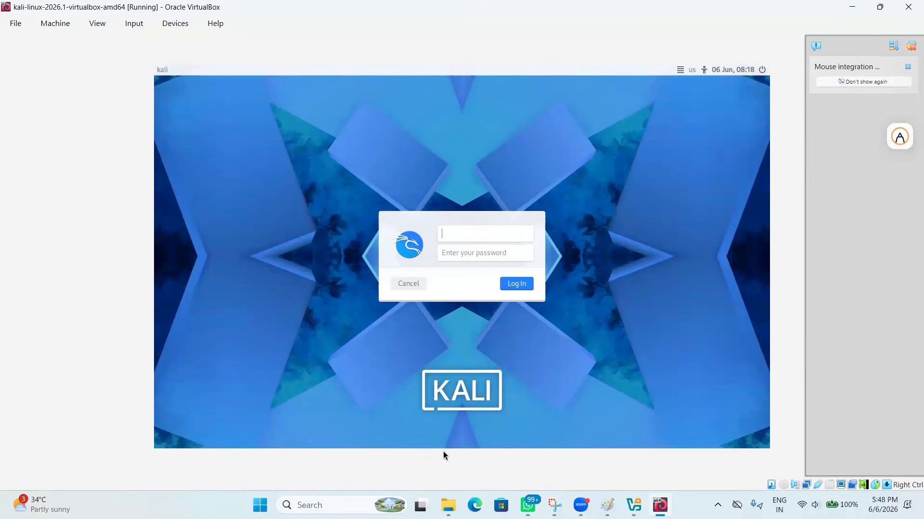
- Add a 'kali.org' note in Paint listing the Kali login username and password, then return to VirtualBox
click(607, 505)
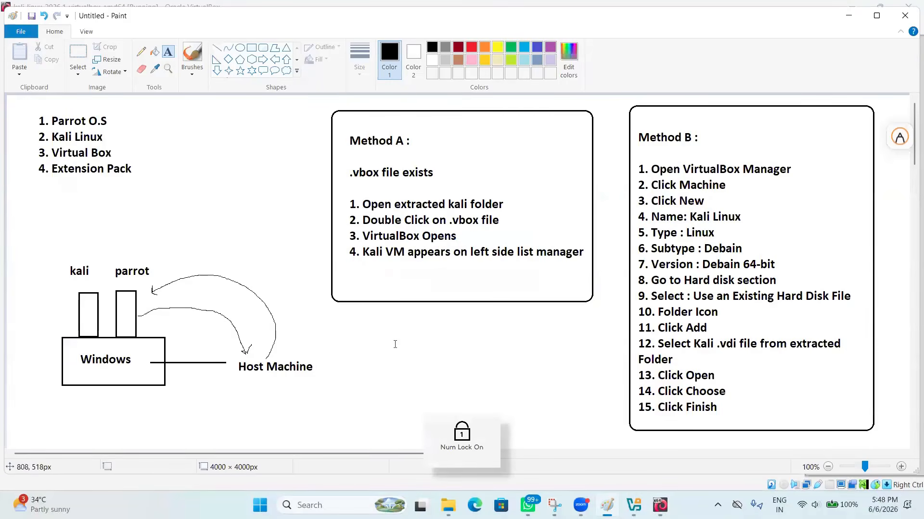
text(kali)
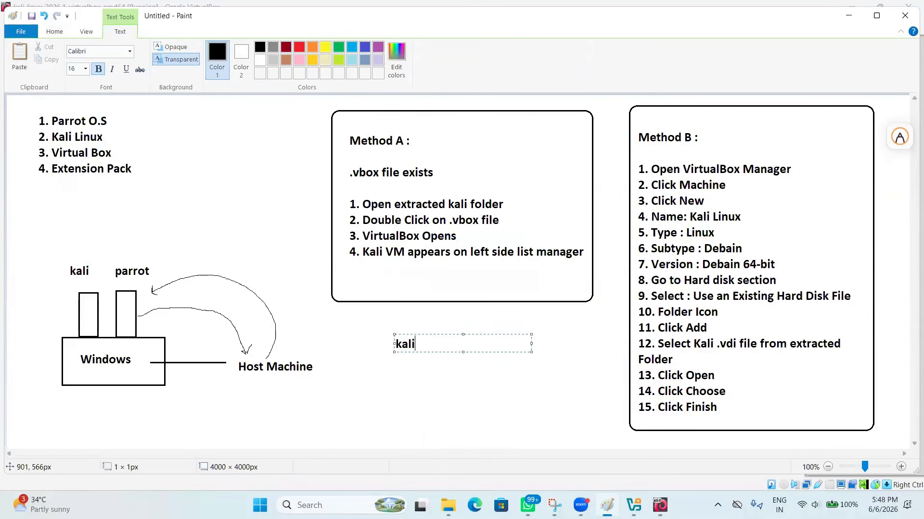
text(.org)
key(Return)
key(Return)
text(User)
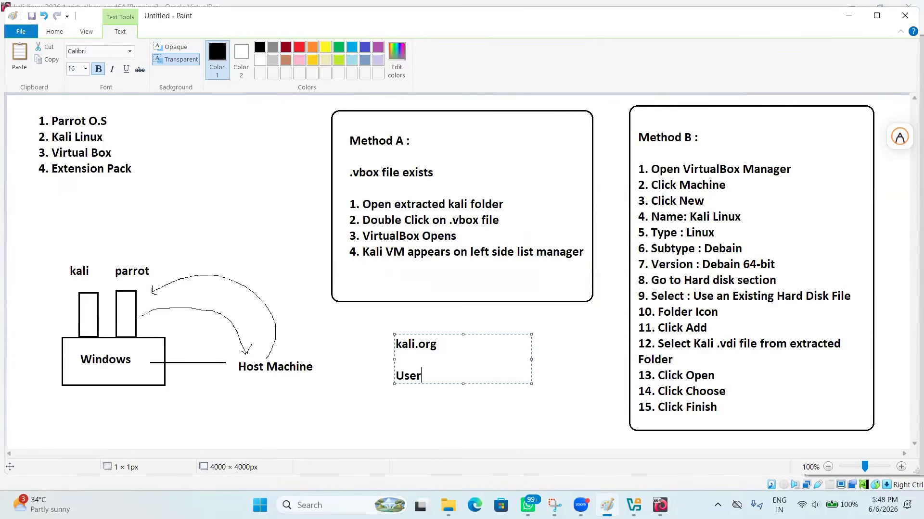
text(nameL)
key(BackSpace)
text(: kali)
key(Return)
text(Passwoerd)
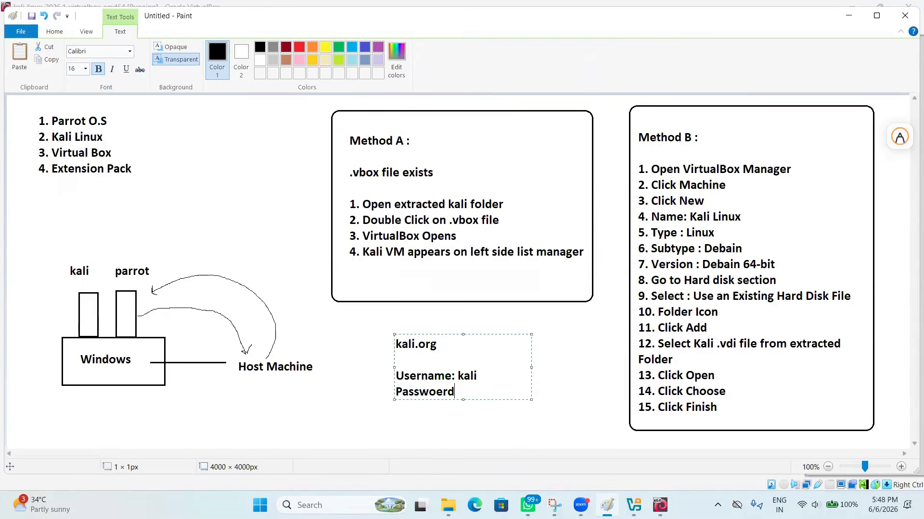
key(BackSpace)
key(BackSpace)
key(BackSpace)
text(rd: kali)
click(561, 396)
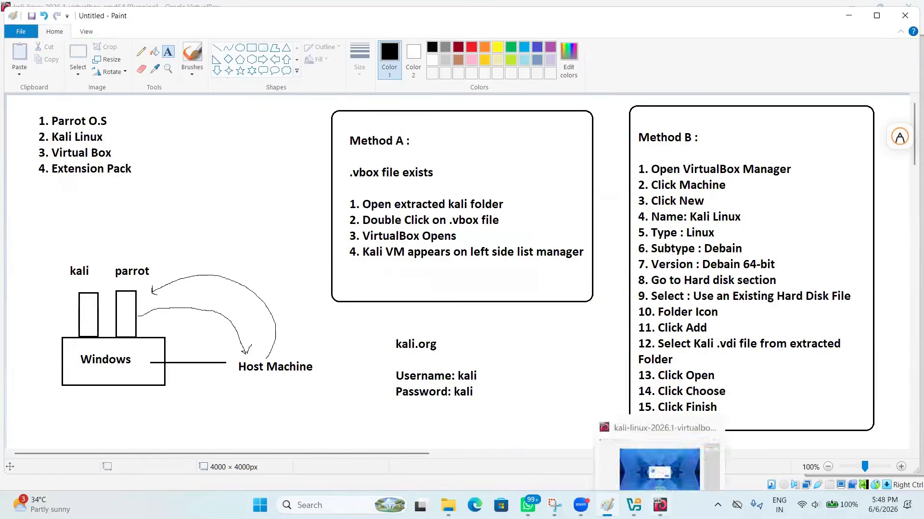
click(660, 505)
- Log in to the Kali VM with its default username and password
text(kali)
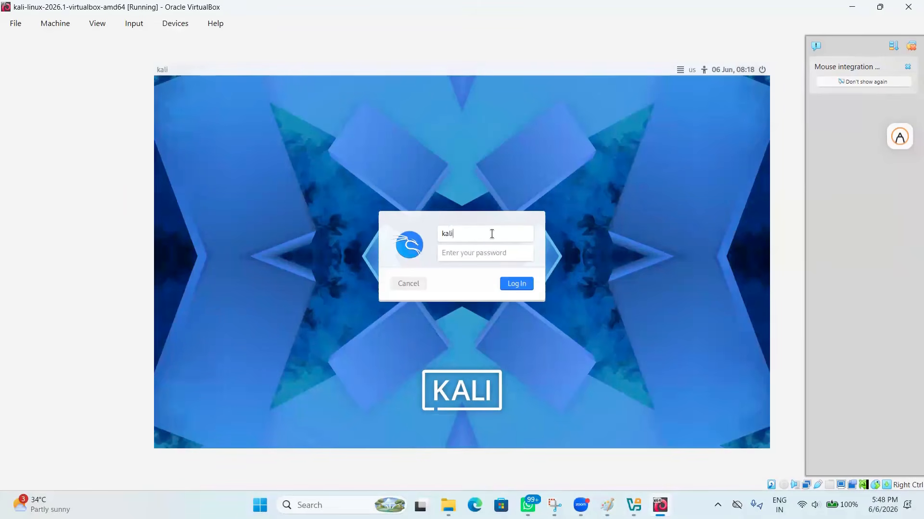
key(Tab)
text(kali)
key(Return)
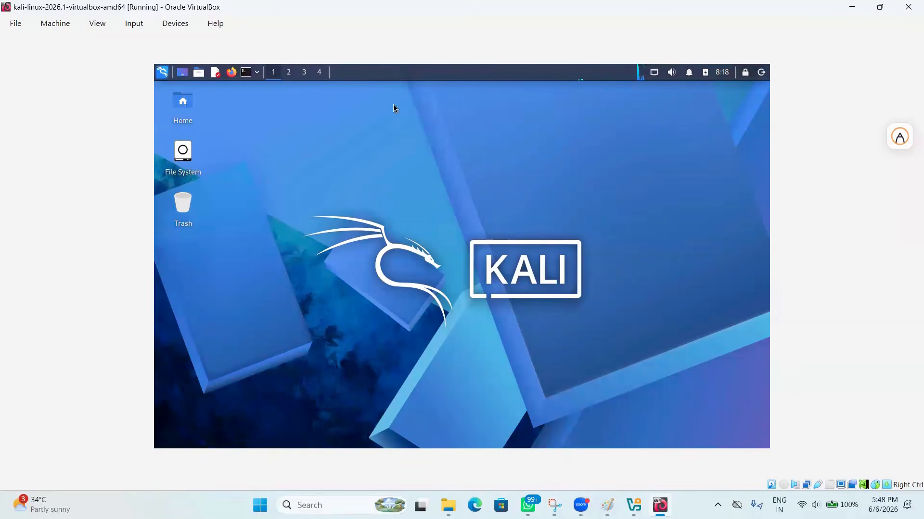
- Switch the Kali VM to full-screen mode from the View menu
click(97, 23)
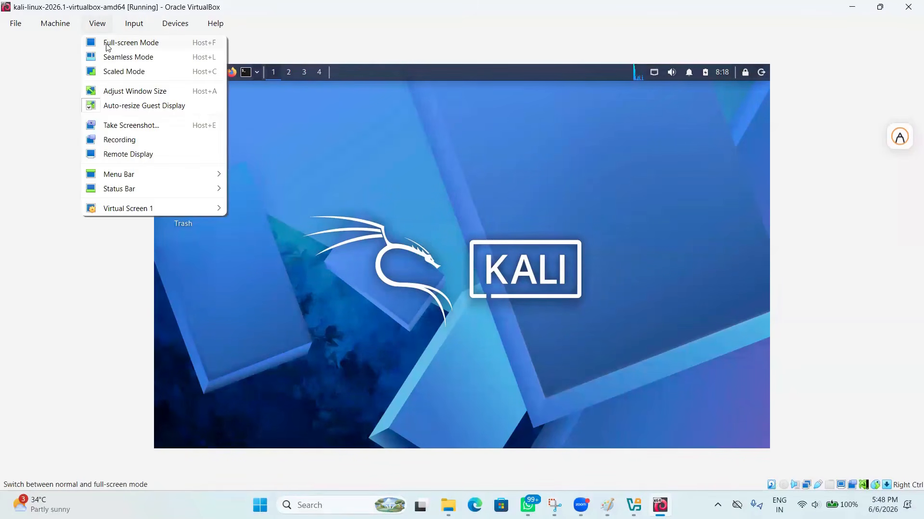
click(108, 43)
click(438, 305)
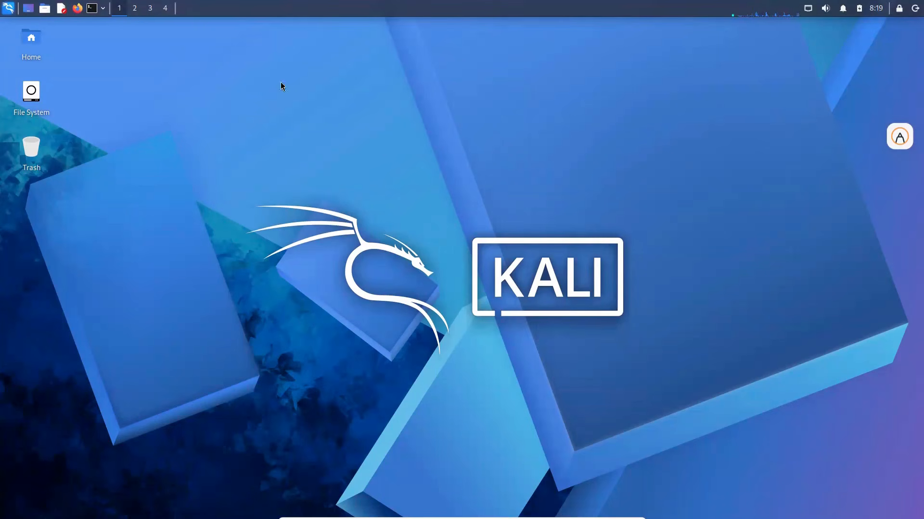
- Exit full-screen mode via the mini toolbar, returning Kali to a regular VirtualBox window
key(Num_Lock)
mouse_move(572, 518)
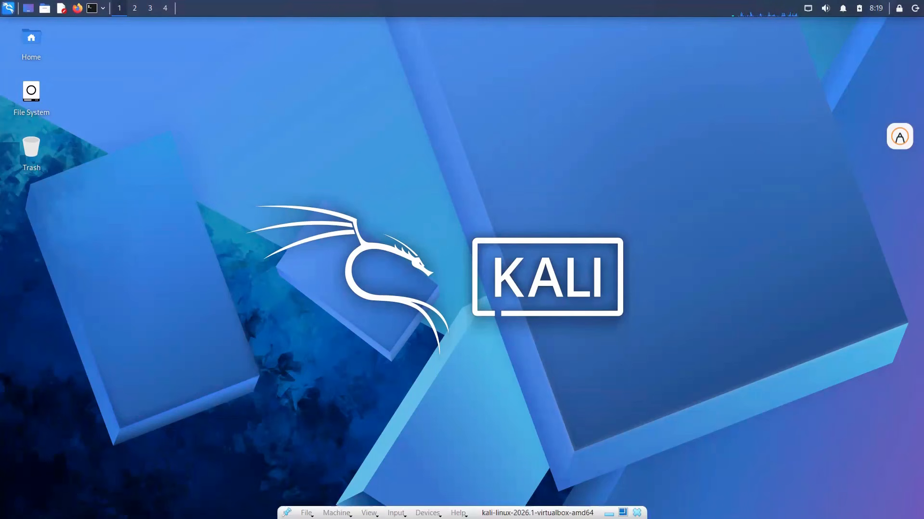
click(623, 513)
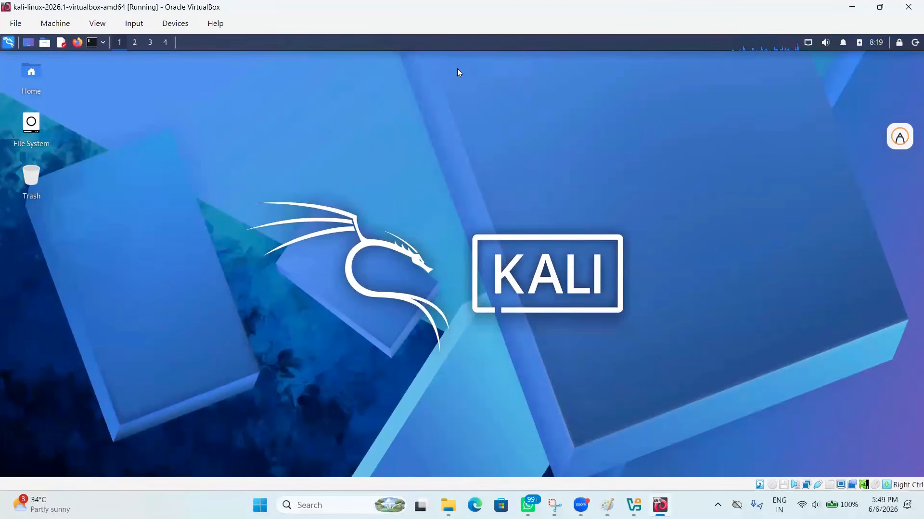
click(760, 216)
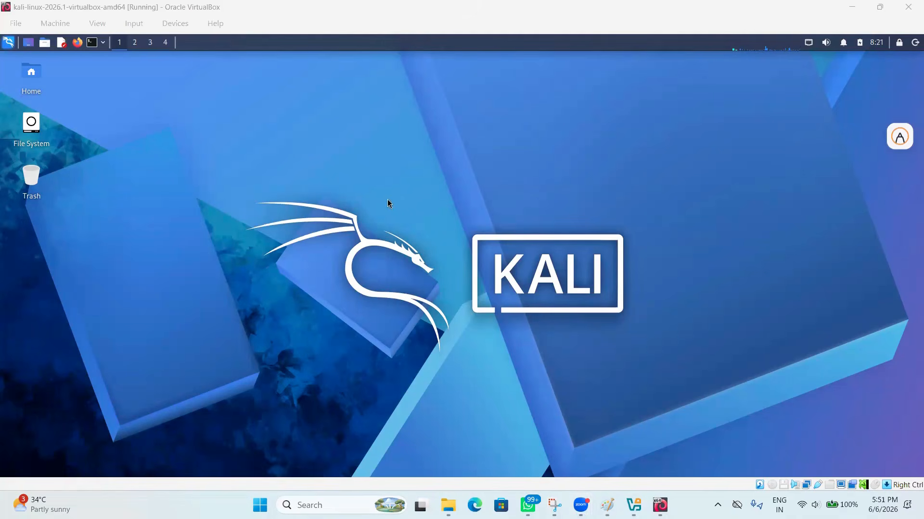
- Open a terminal window on the running Kali desktop with Ctrl+Alt+T
key(Num_Lock)
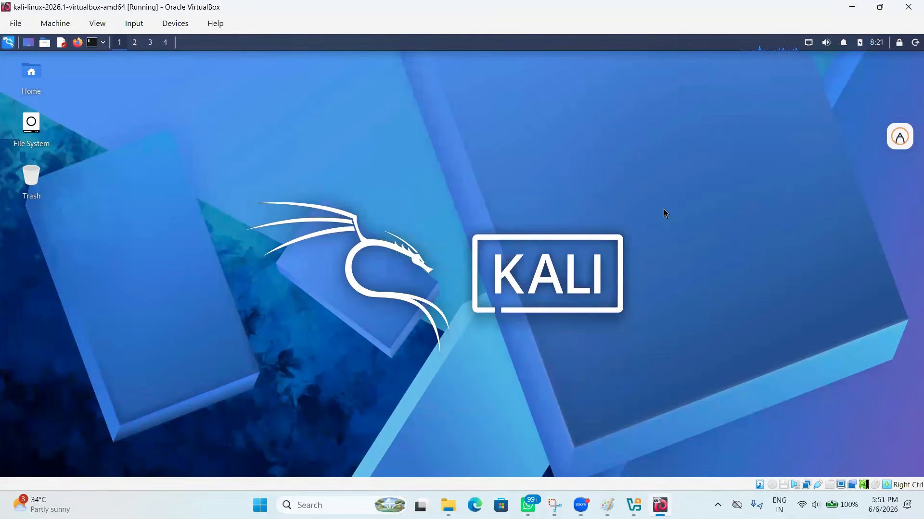
key(Num_Lock)
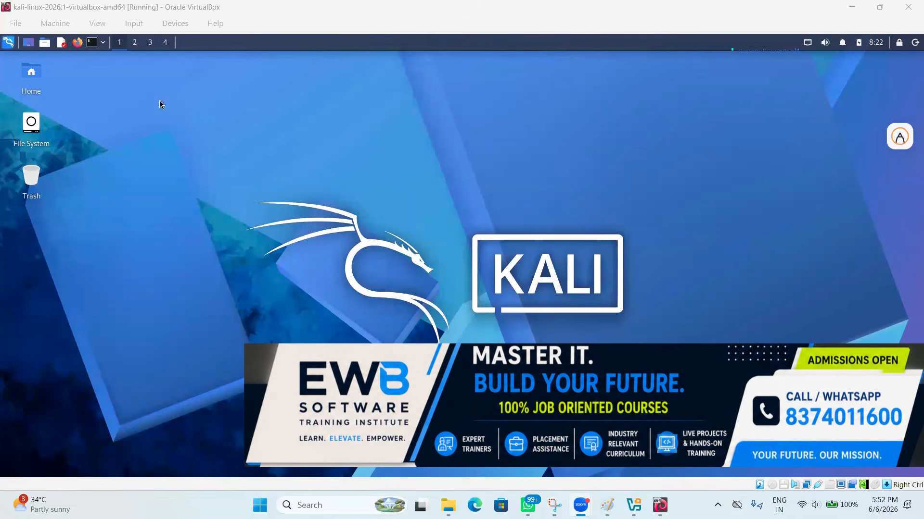
key(ctrl+alt+t)
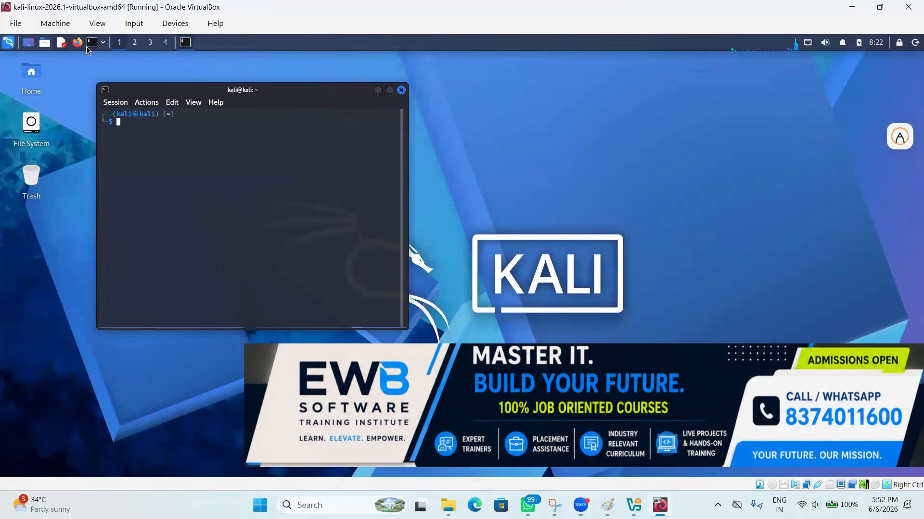
- Centre the terminal, enlarge its font, and shut Kali down with sudo poweroff and the sudo password
drag(294, 94, 423, 127)
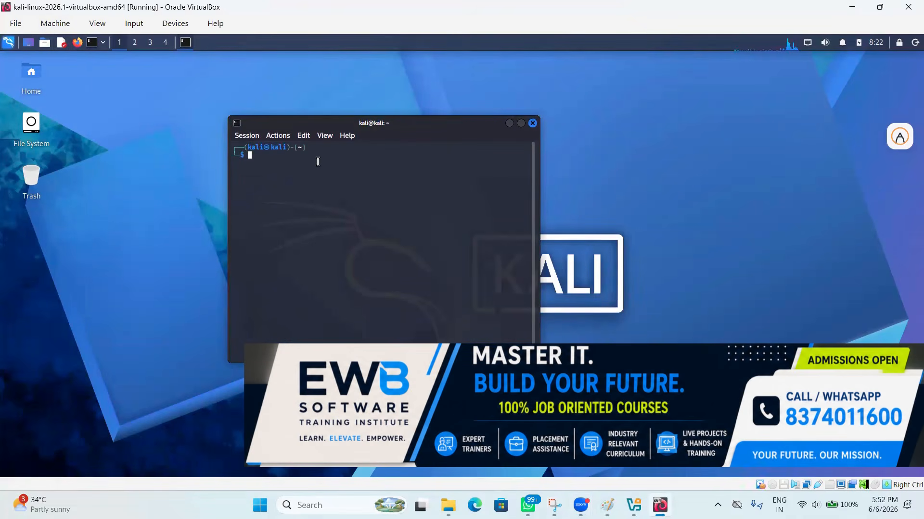
key(ctrl+plus)
key(ctrl+plus)
key(ctrl+plus)
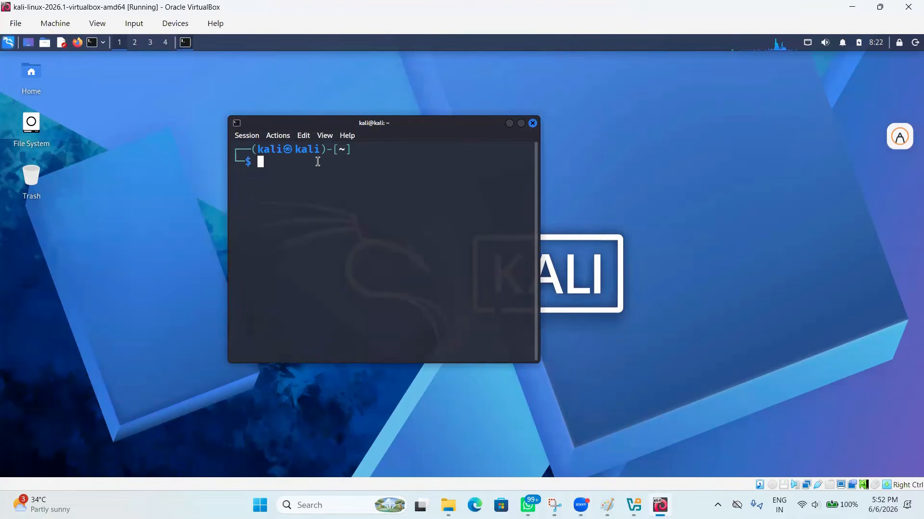
text(sudo poweroff)
key(Return)
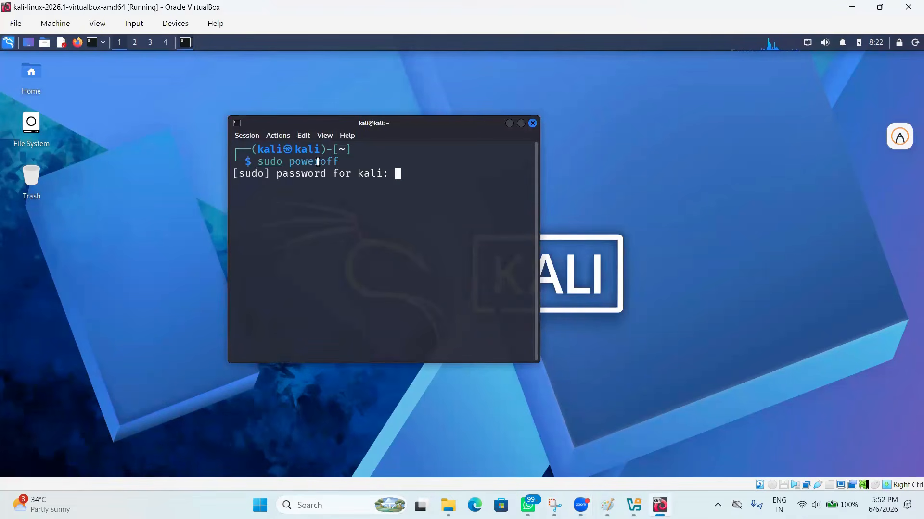
key(Return)
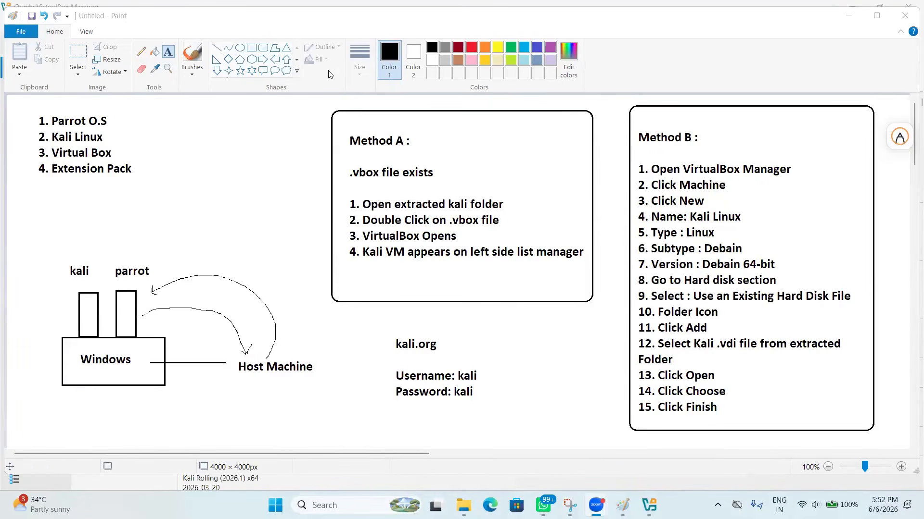
- Remove the kali-linux-2026.1-virtualbox-amd64 VM from the VirtualBox Manager list
click(848, 15)
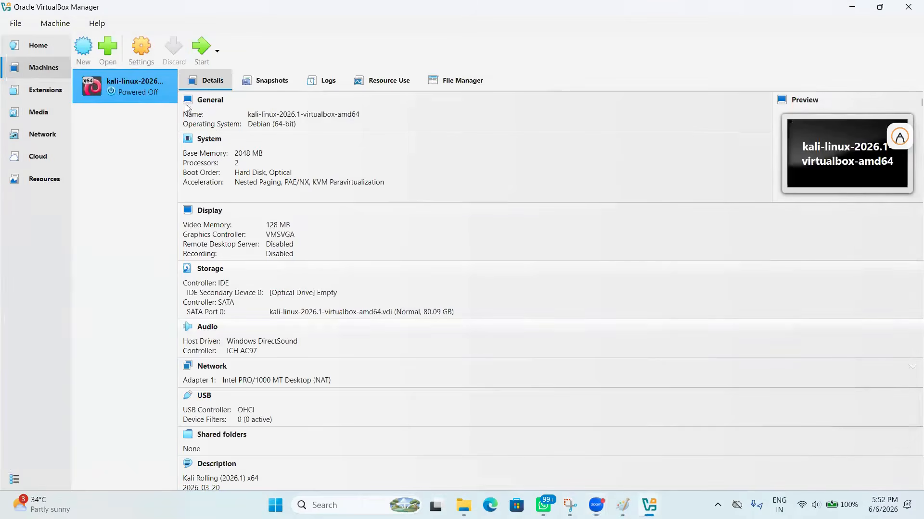
right_click(115, 83)
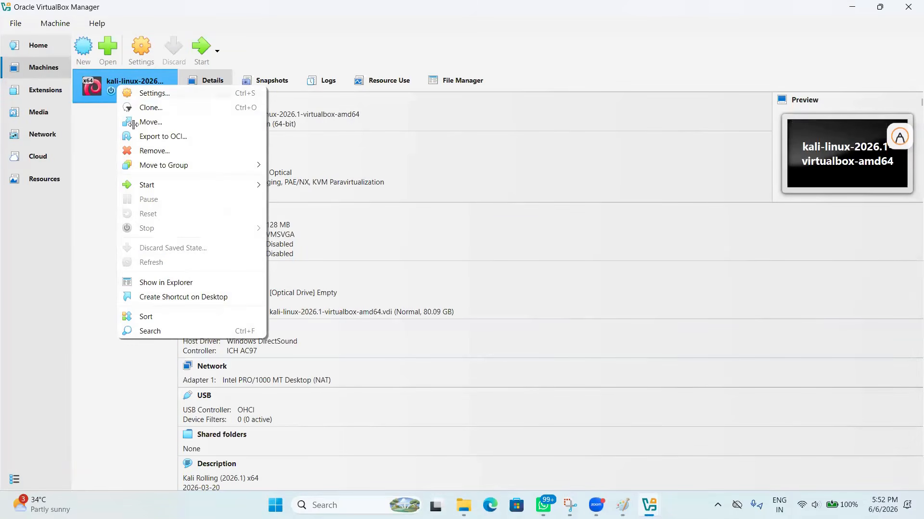
click(136, 153)
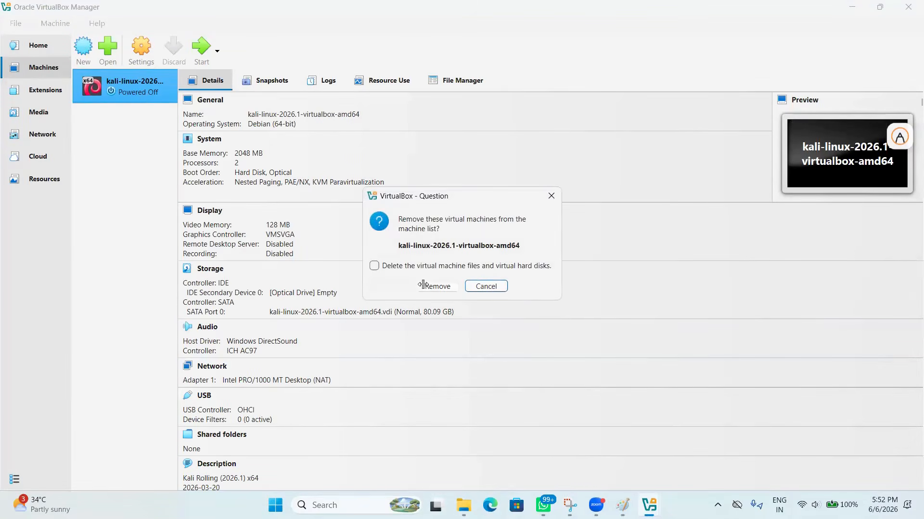
click(426, 286)
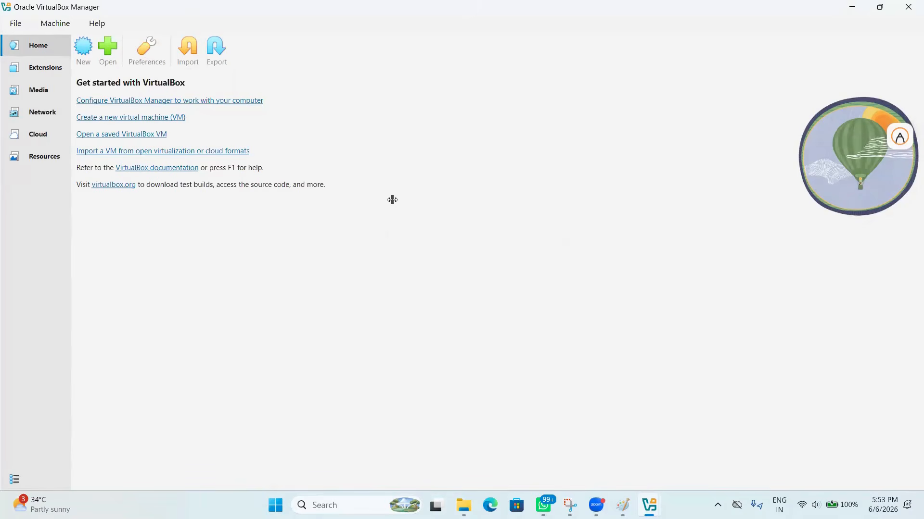
- Glance at the Paint notes, then return to VirtualBox Manager and open the Machine menu
click(622, 505)
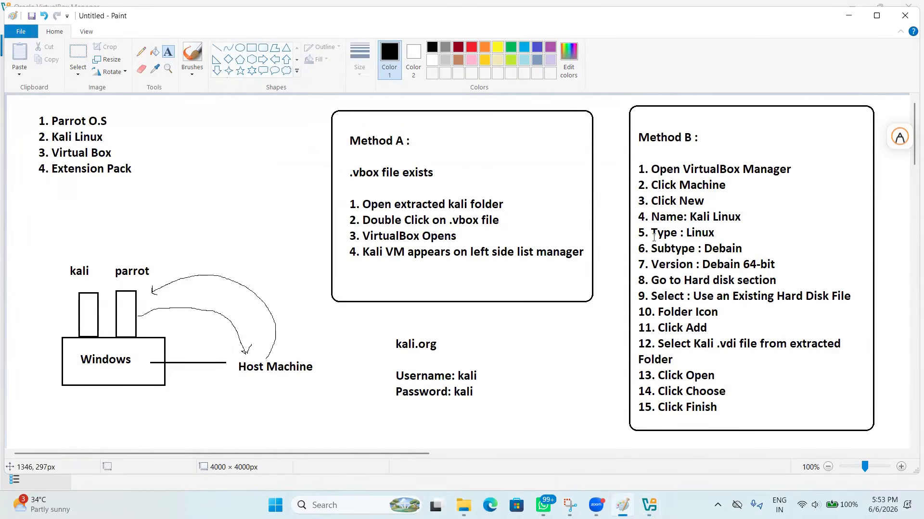
click(649, 505)
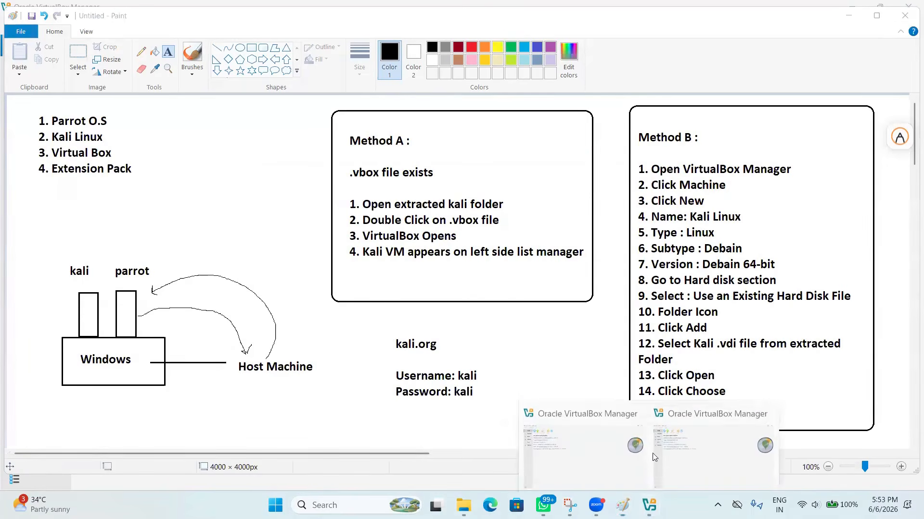
click(672, 454)
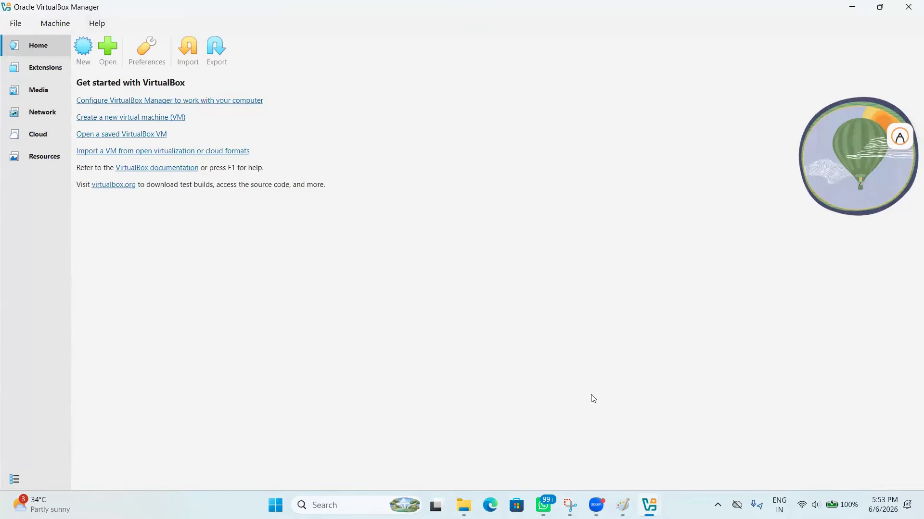
click(622, 505)
click(623, 505)
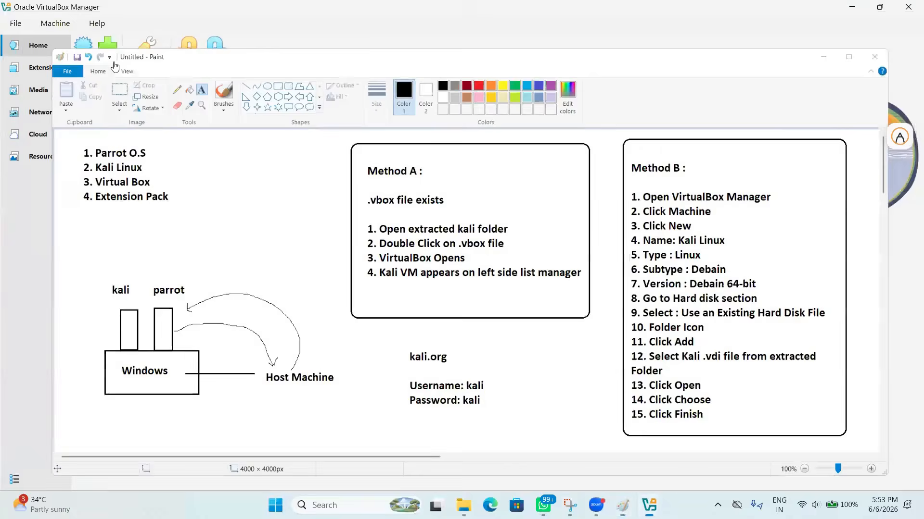
click(54, 24)
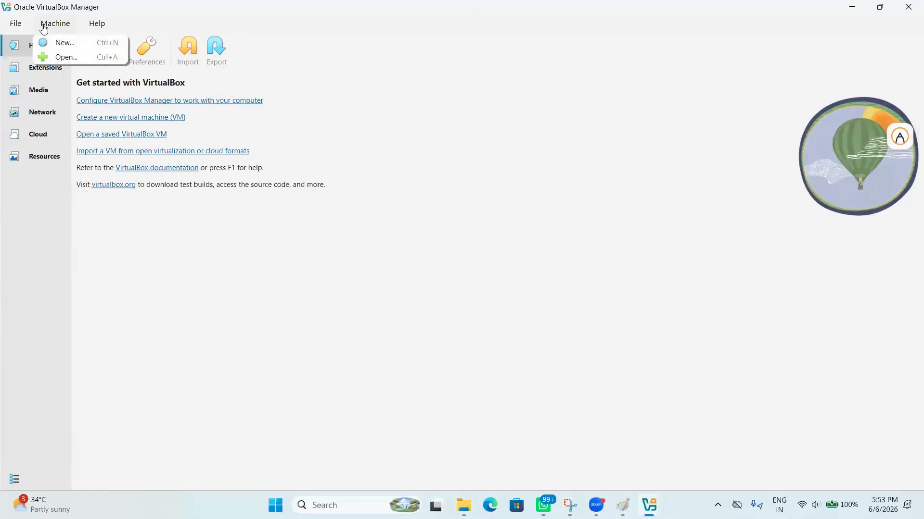
- Start a new virtual machine named Kali-Linux-2026, checking the Paint notes for reference
click(77, 43)
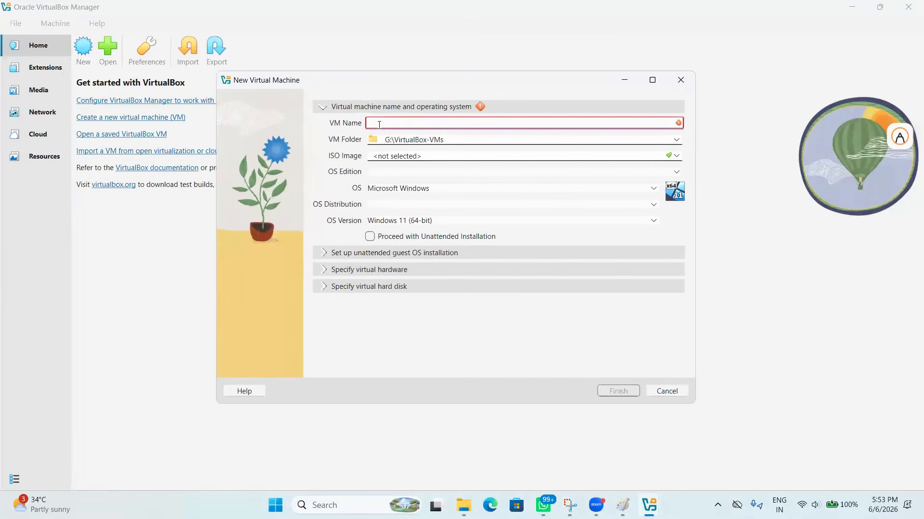
text(Ka)
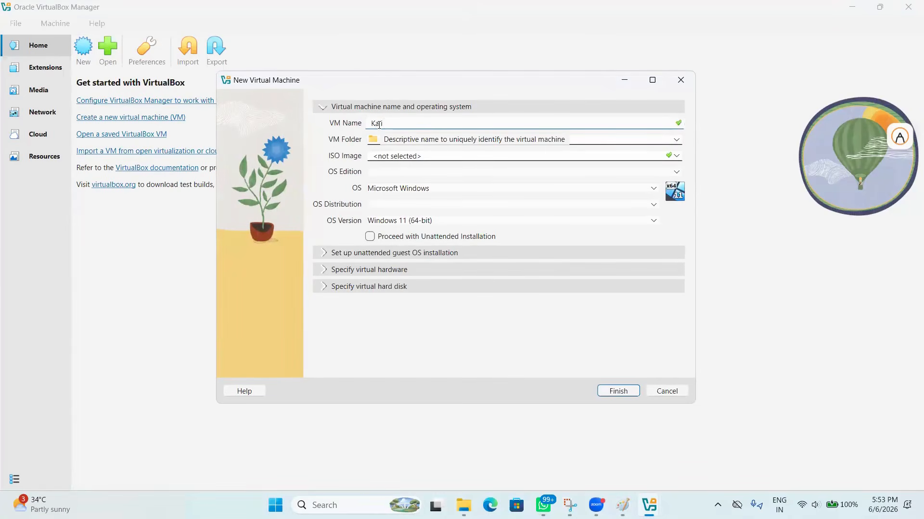
text(li-Linux-2)
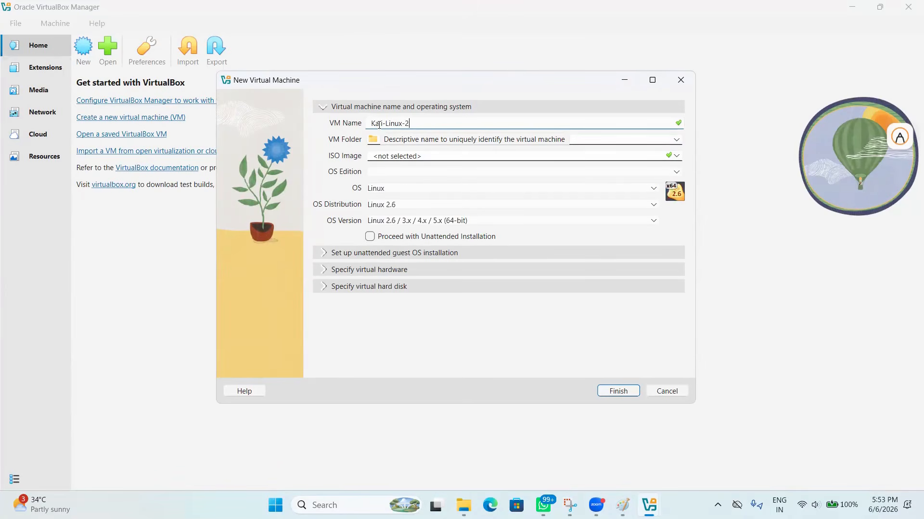
text(026)
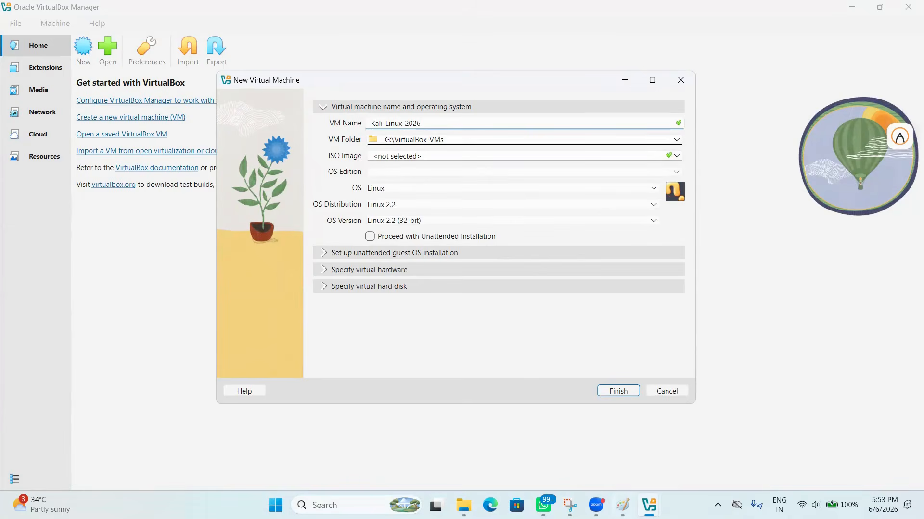
click(623, 505)
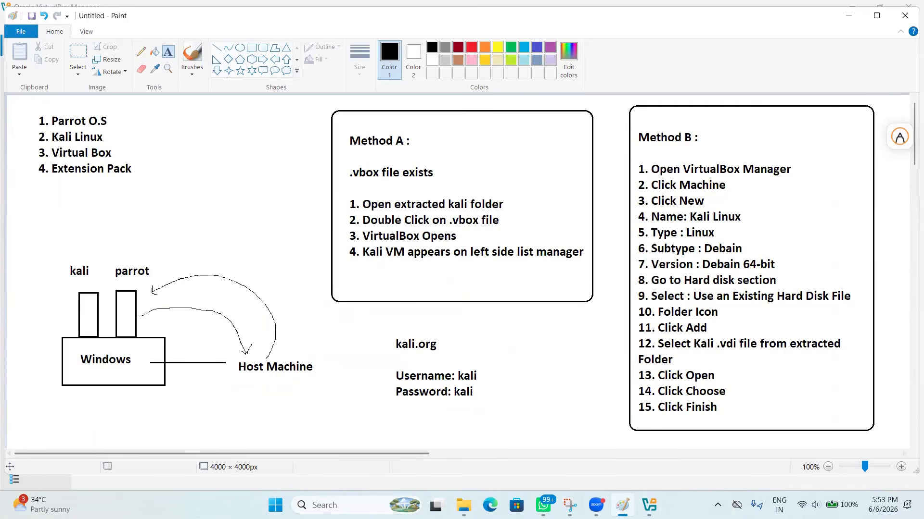
click(696, 437)
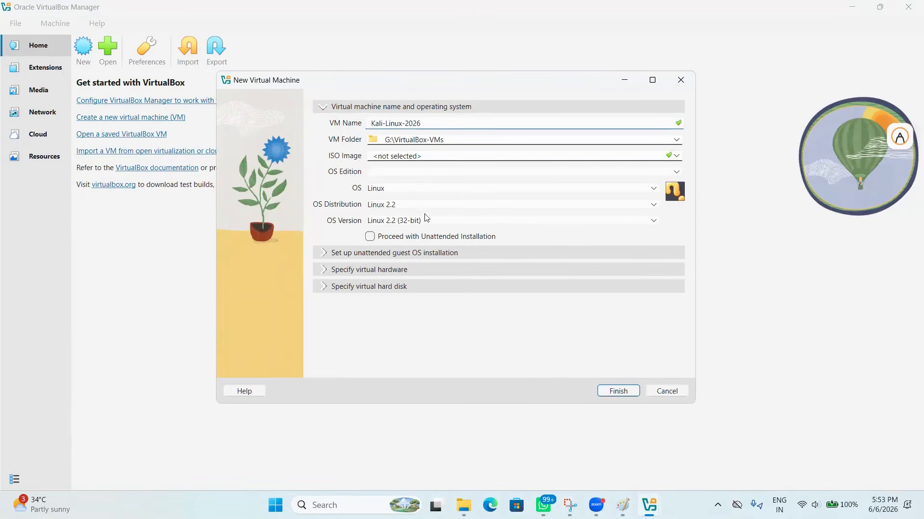
- Set the OS type to Linux with the Debian (64-bit) distribution
click(380, 191)
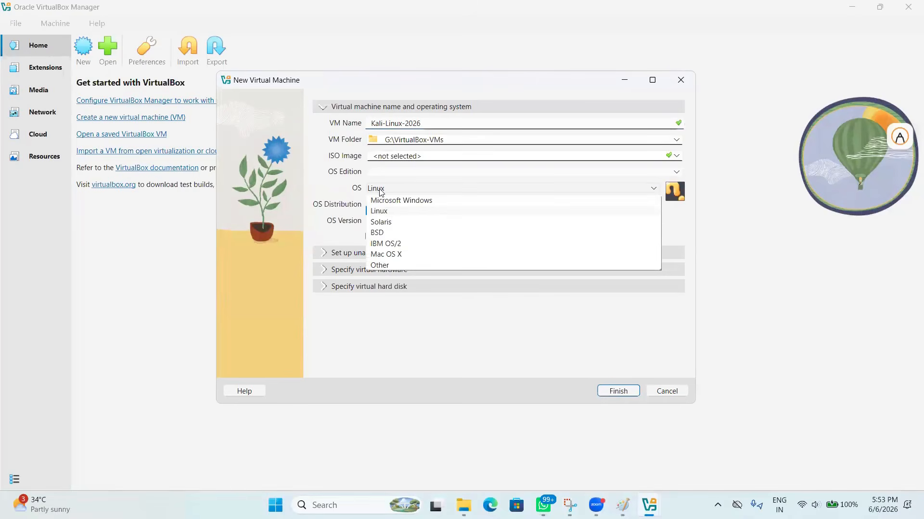
click(379, 211)
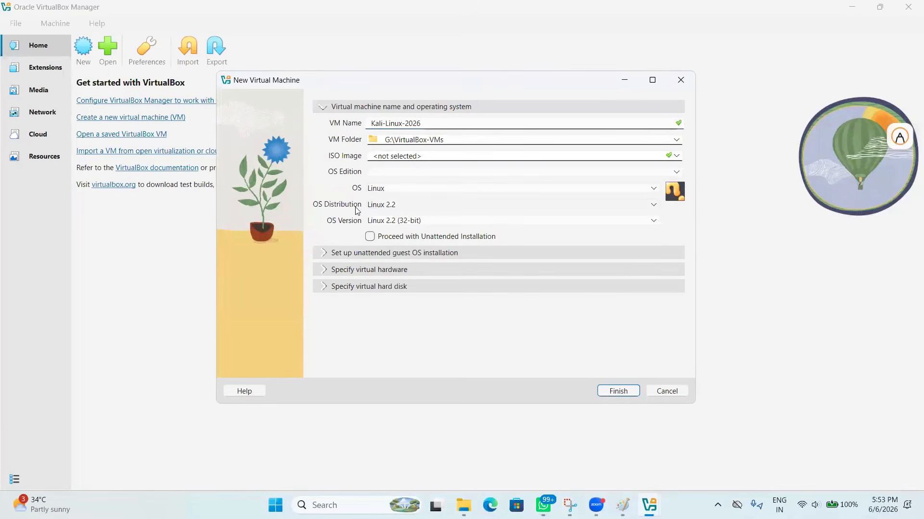
click(405, 211)
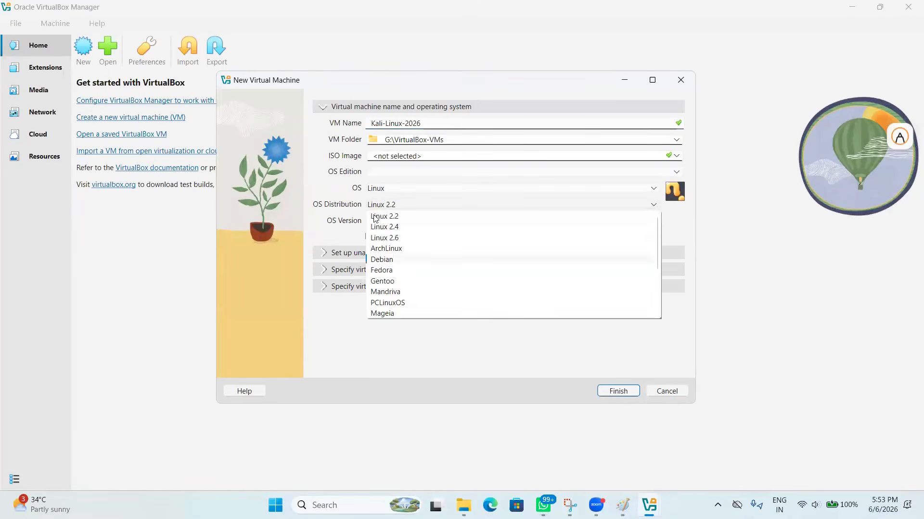
click(387, 260)
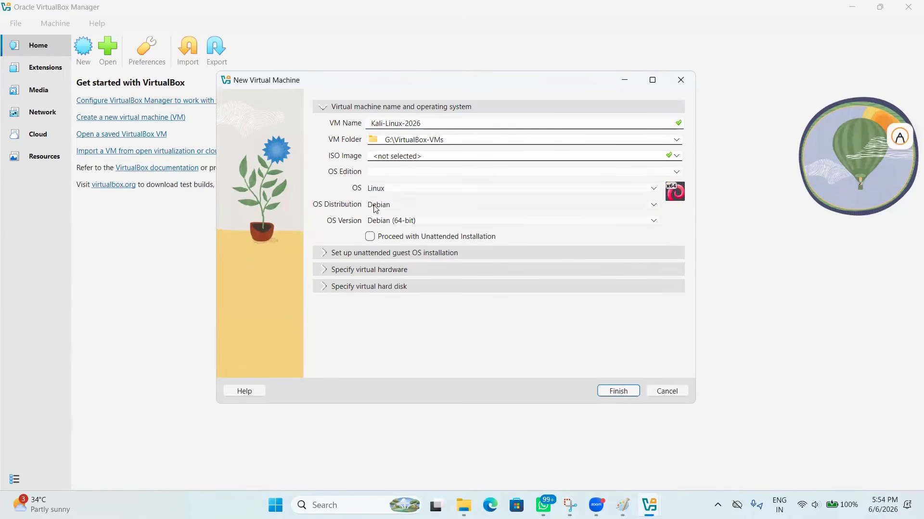
- Mark the 'Go to Hard disk section' note in Paint, then return to the VM setup
click(624, 496)
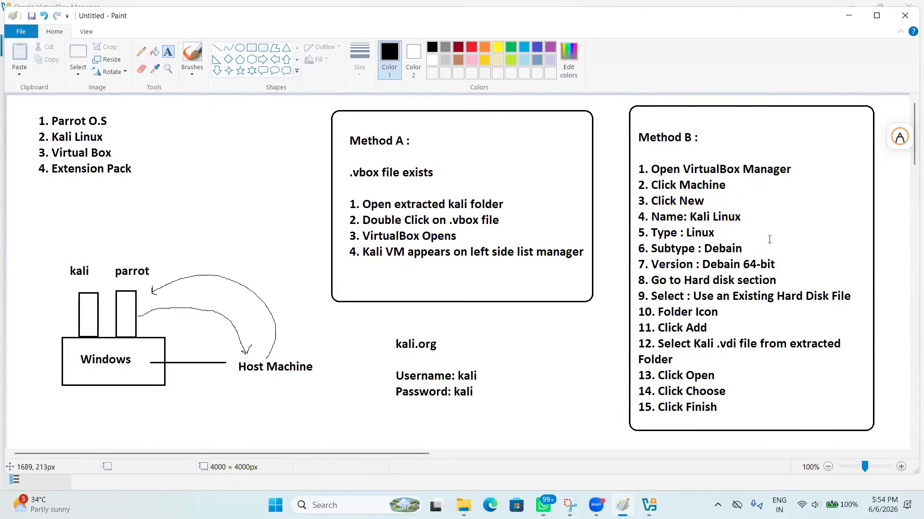
drag(654, 281, 775, 281)
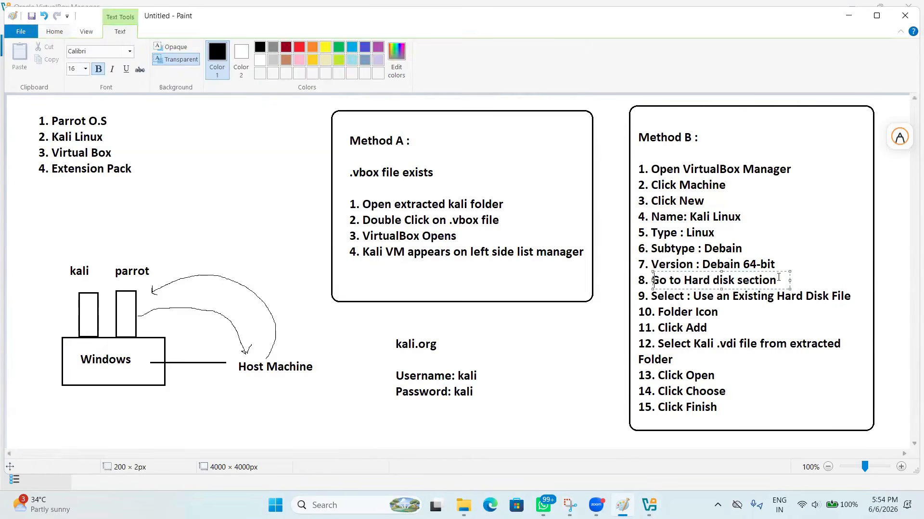
click(792, 320)
mouse_move(649, 506)
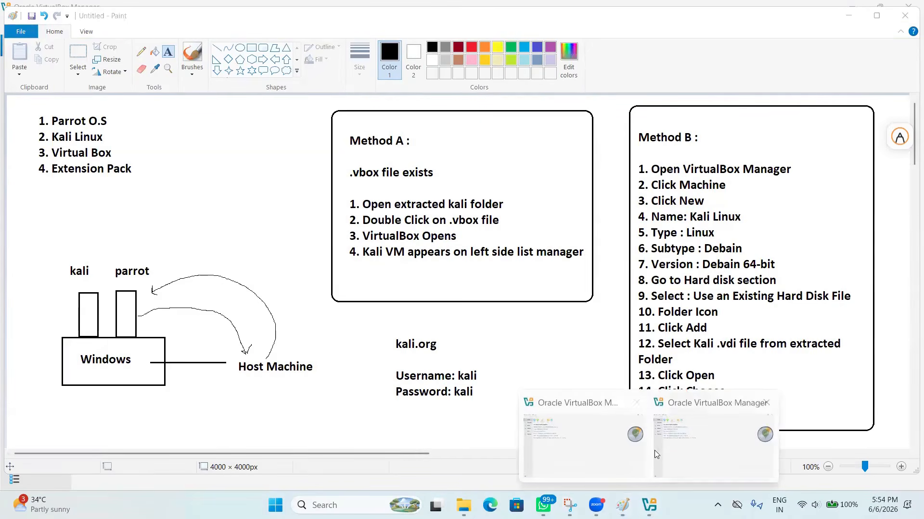
click(654, 450)
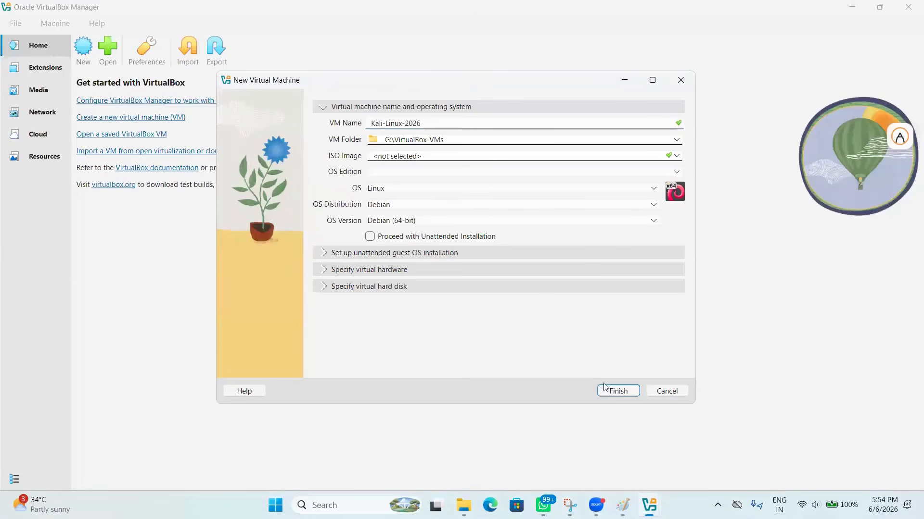
- Give the new VM 4096 MB base memory and 4 CPUs, and reveal the hard disk options
click(324, 271)
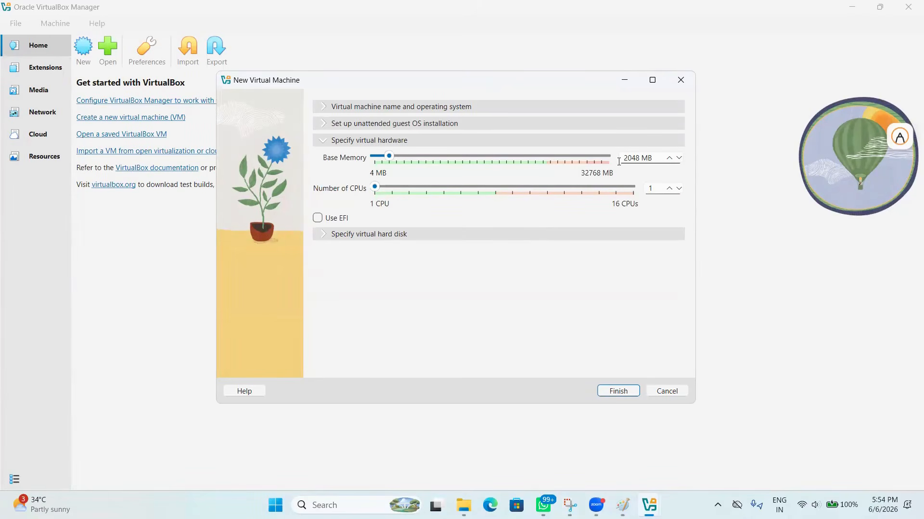
click(416, 160)
drag(642, 158, 614, 157)
text(40)
text(96)
click(669, 188)
click(669, 189)
click(669, 188)
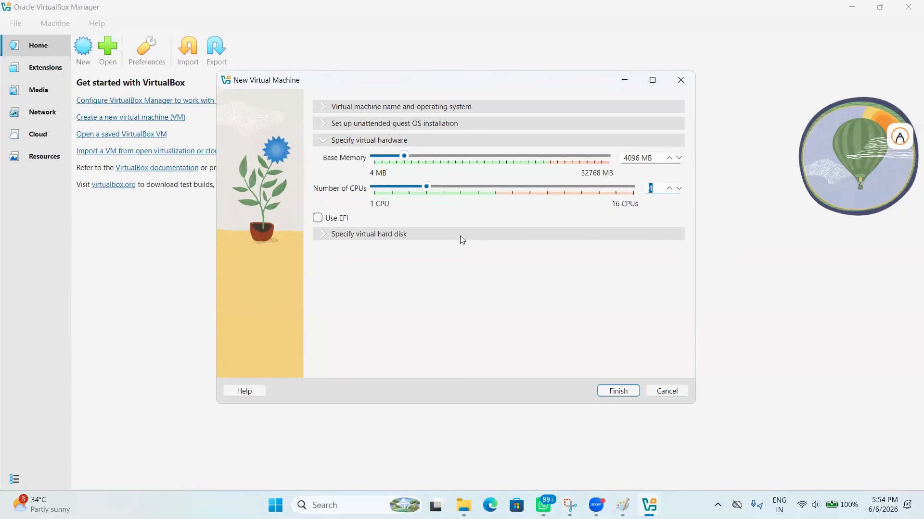
click(323, 235)
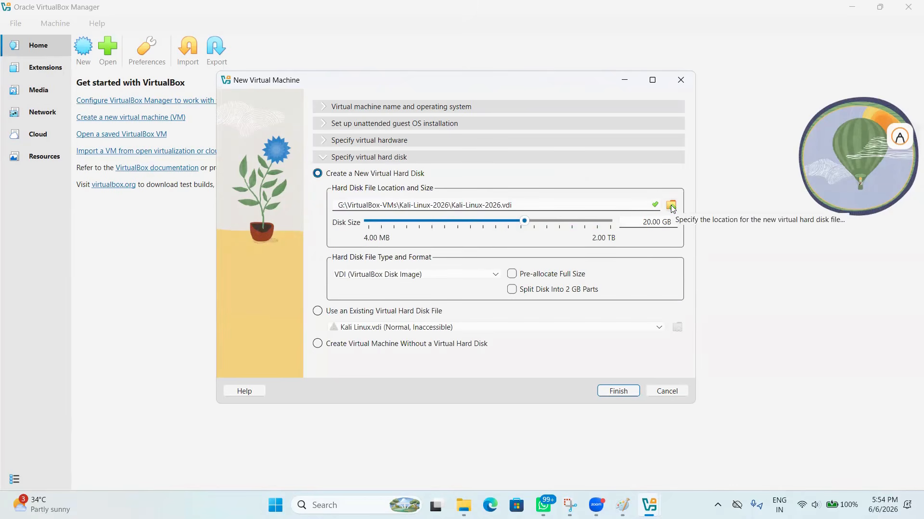
- Highlight step 9 in the Paint notes, then go back to VirtualBox
click(622, 505)
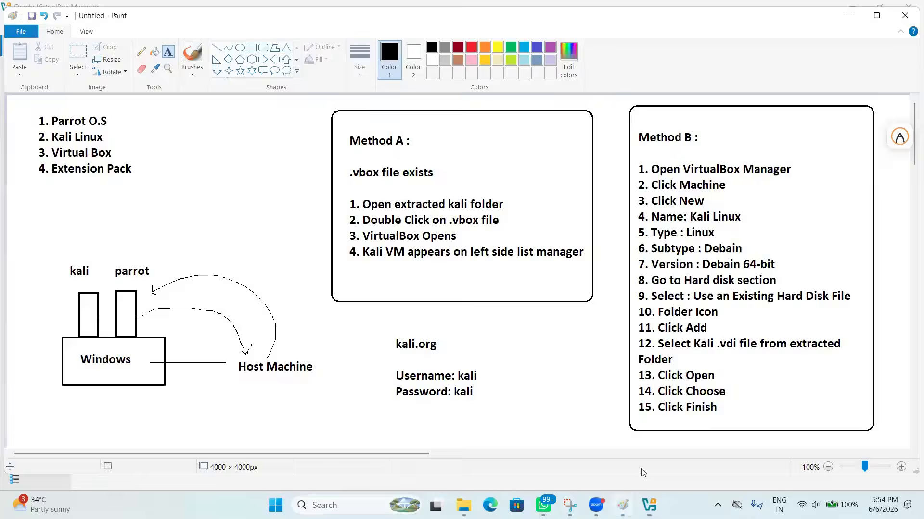
drag(691, 293, 776, 299)
click(778, 313)
click(649, 505)
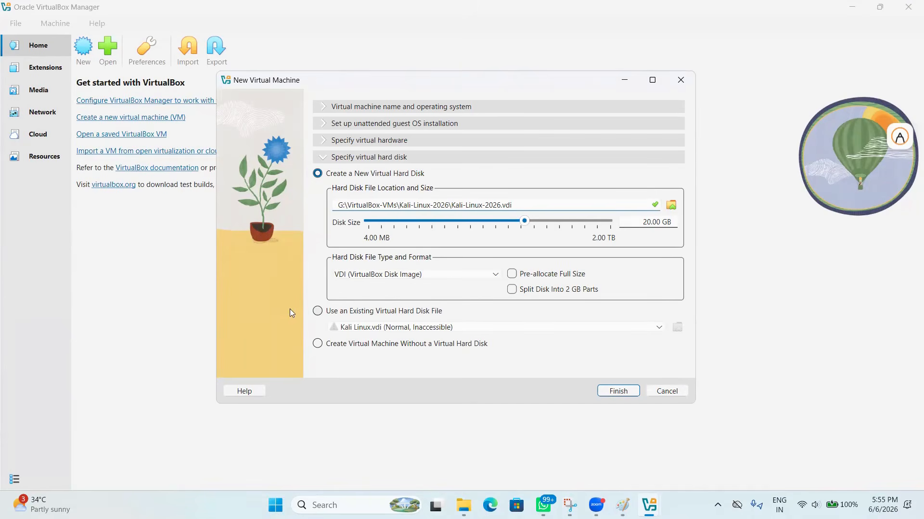
- Choose an existing disk and browse Downloads to kali-linux-2026.1-virtualbox-amd64.vdi
click(318, 311)
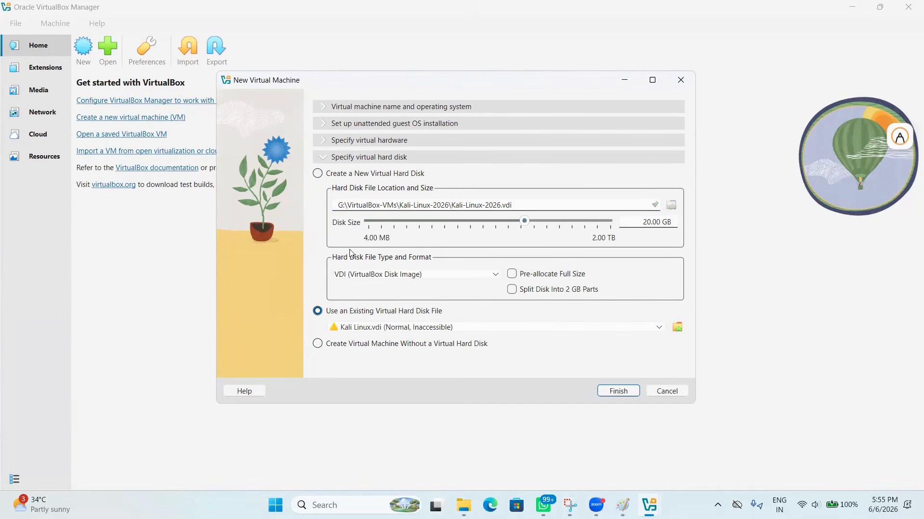
click(675, 328)
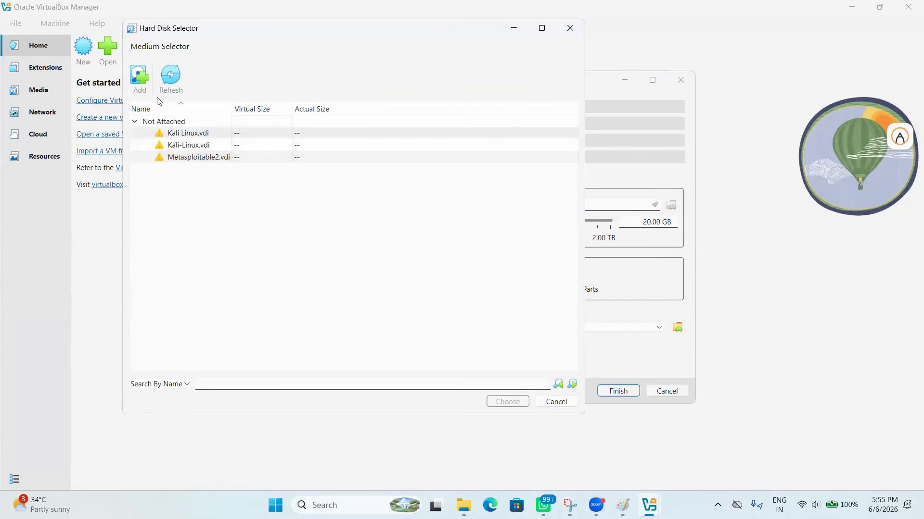
click(139, 76)
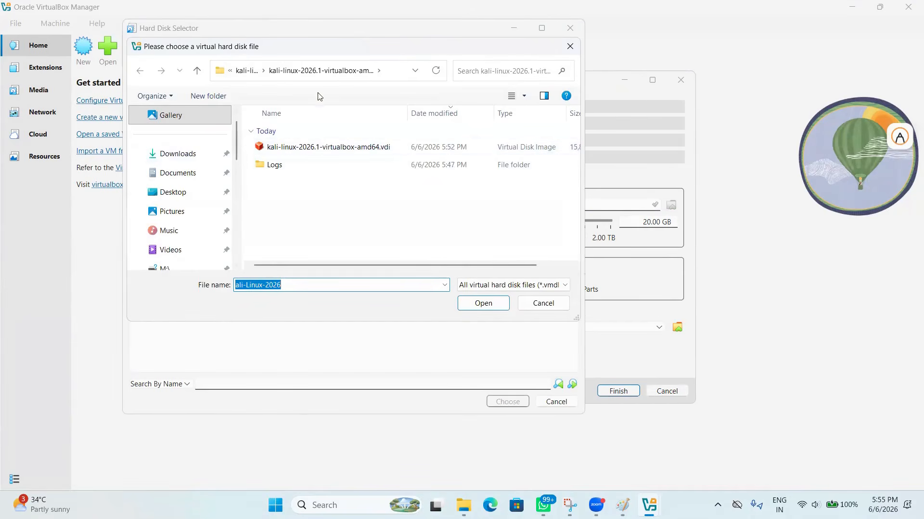
click(179, 154)
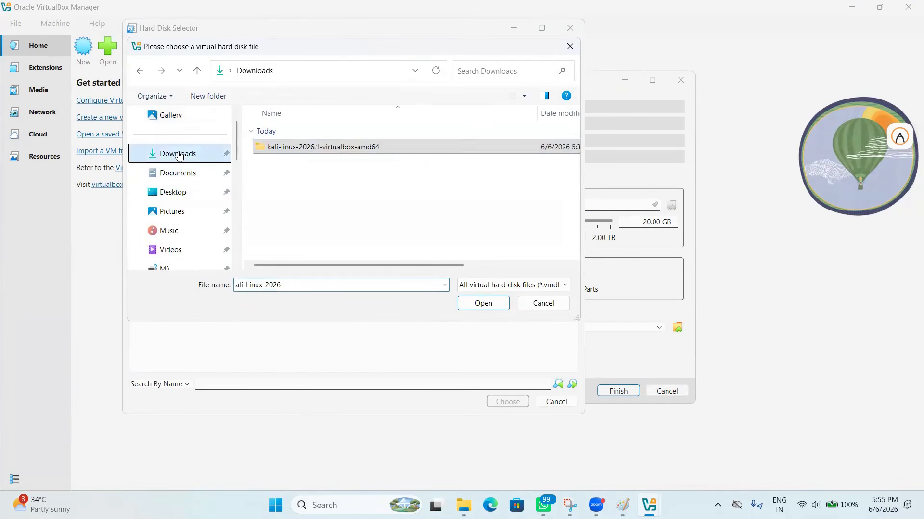
double_click(336, 150)
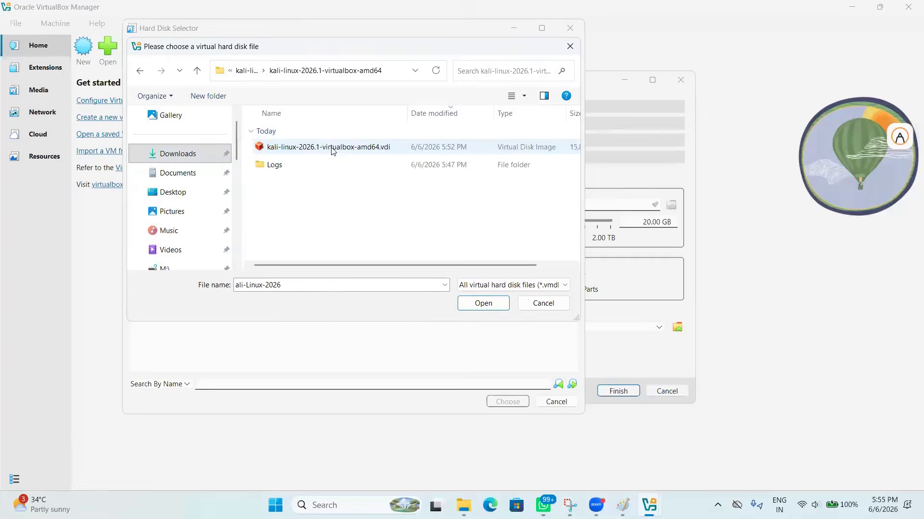
click(339, 151)
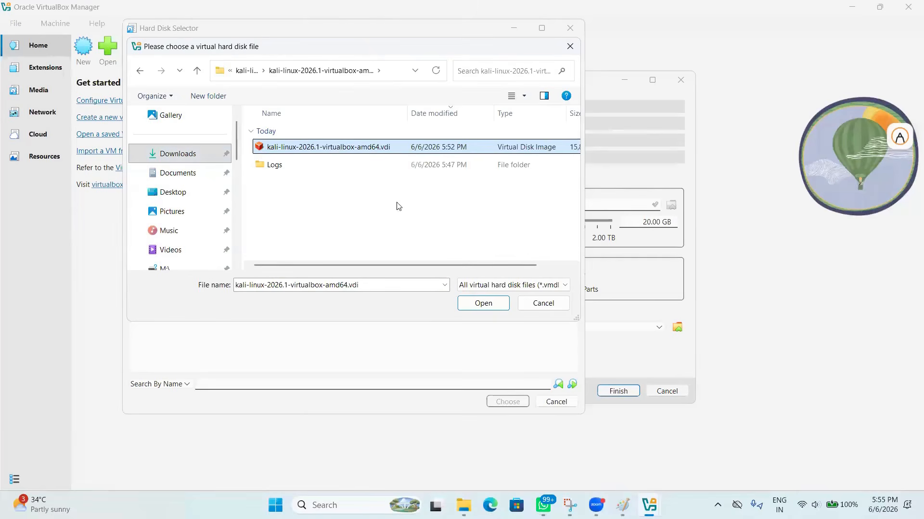
- Attach the Kali .vdi (80.09 GB) to the VM and finish creating Kali-Linux-2026
click(622, 505)
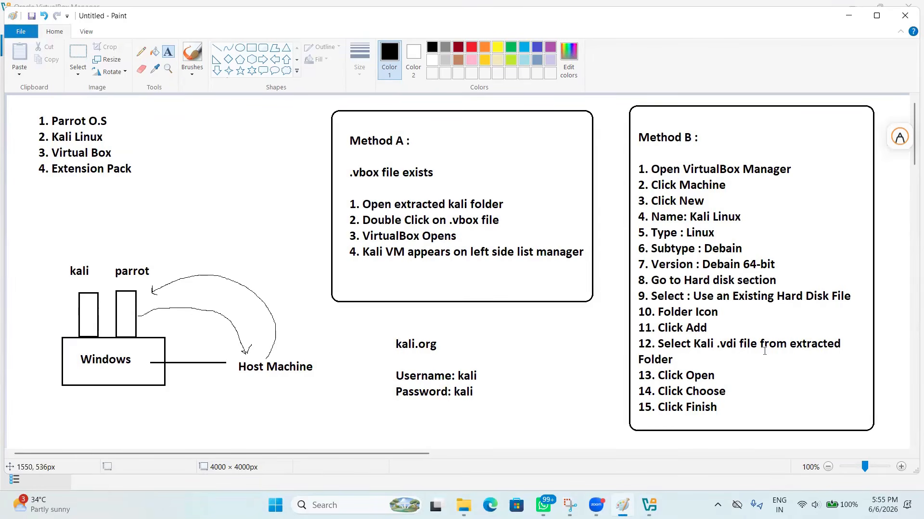
click(847, 18)
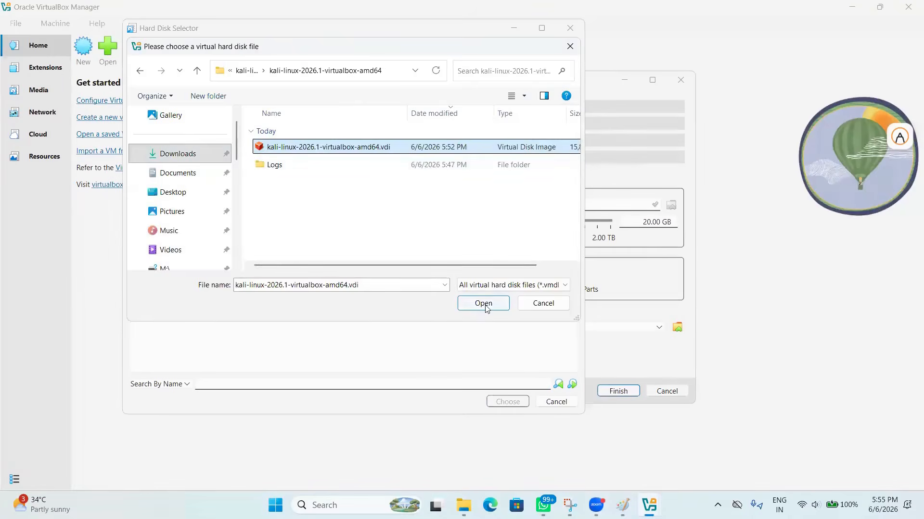
click(485, 302)
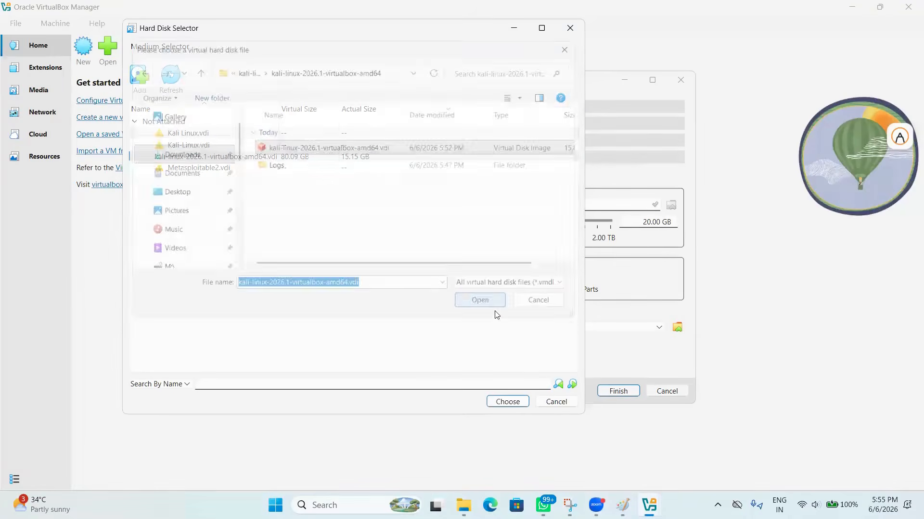
click(510, 404)
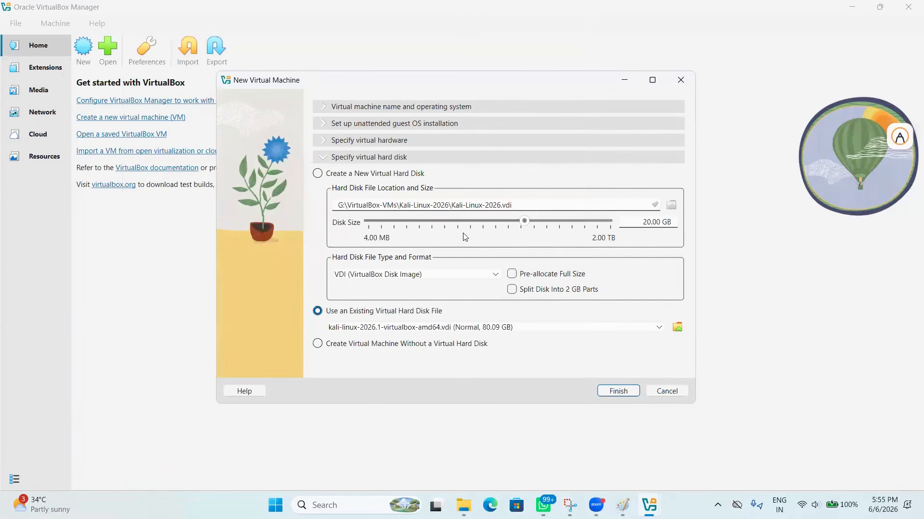
click(625, 392)
click(622, 505)
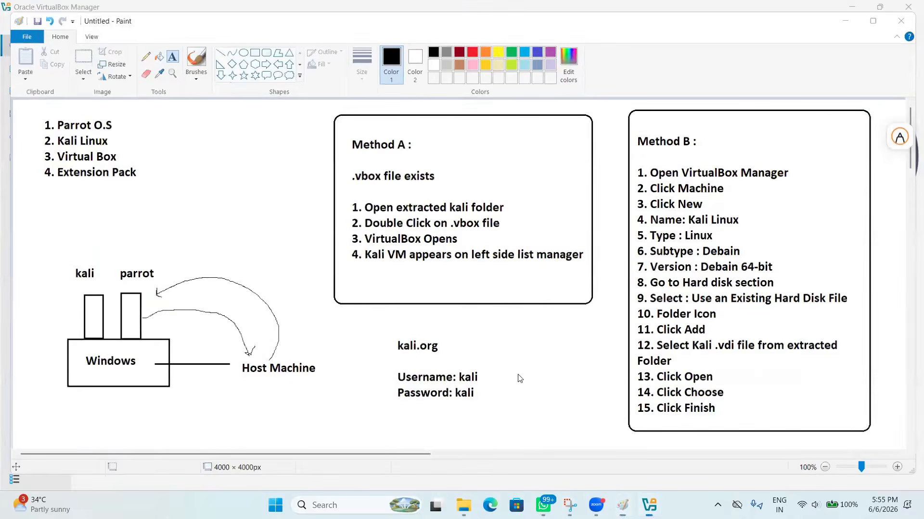
click(623, 505)
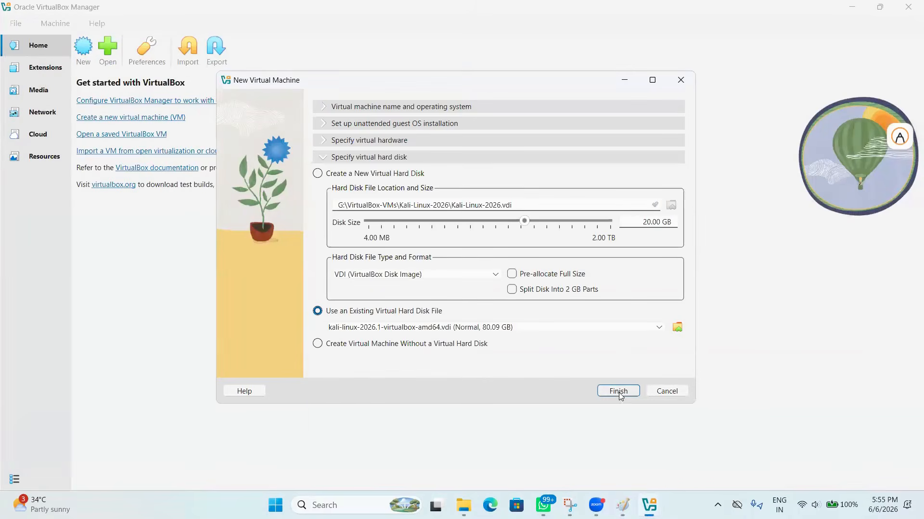
click(618, 393)
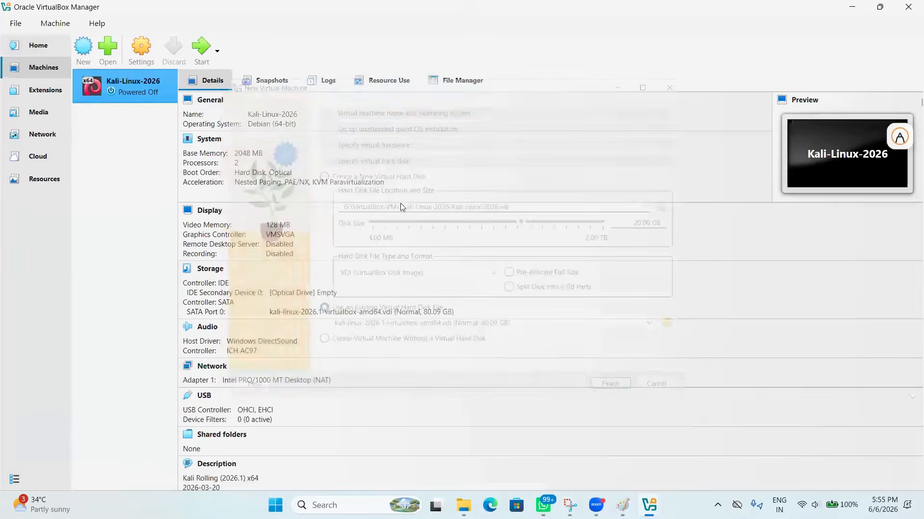
- Boot Kali-Linux-2026 and maximize its VM window
click(201, 54)
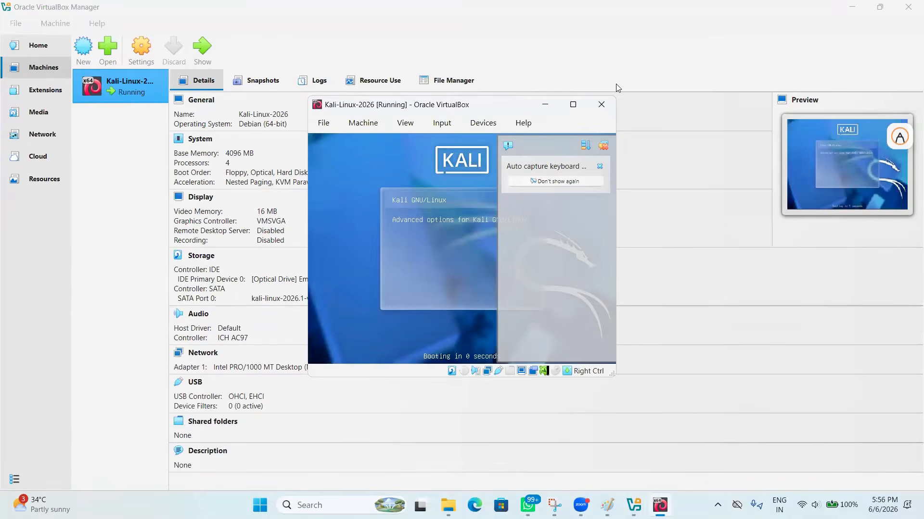
click(448, 505)
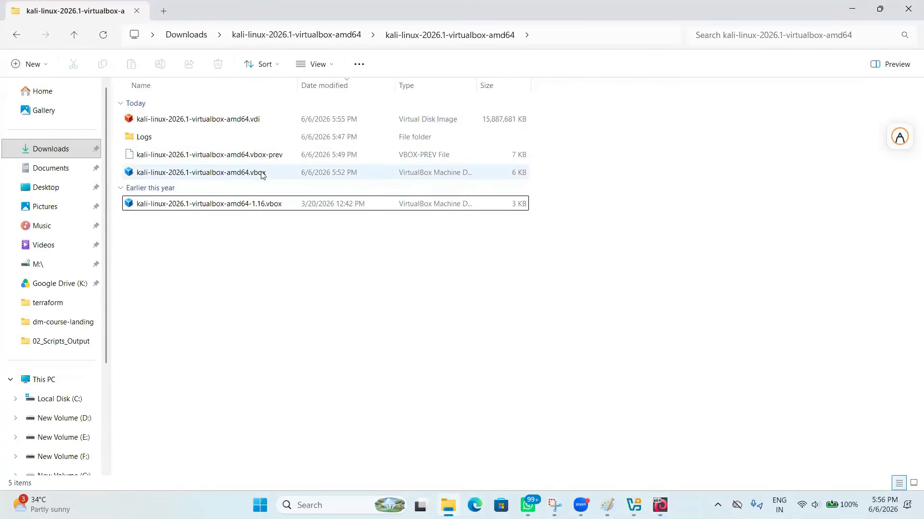
click(852, 9)
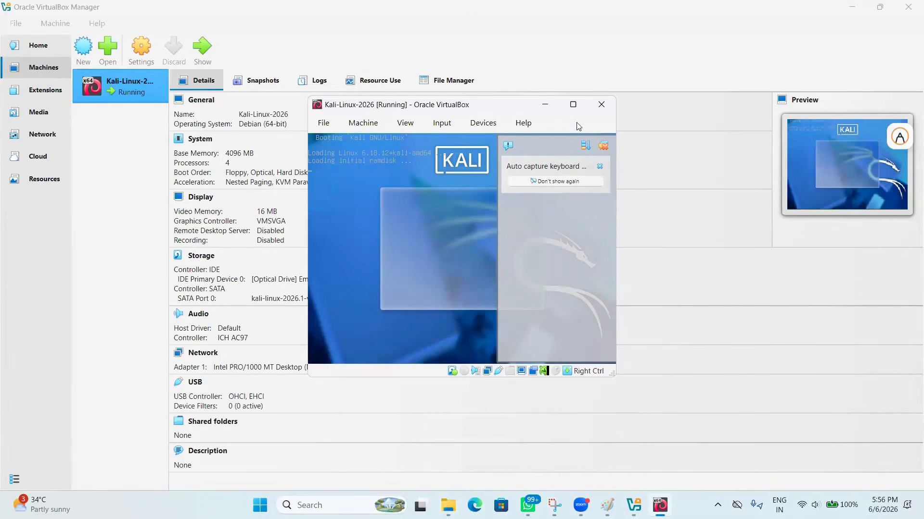
click(573, 105)
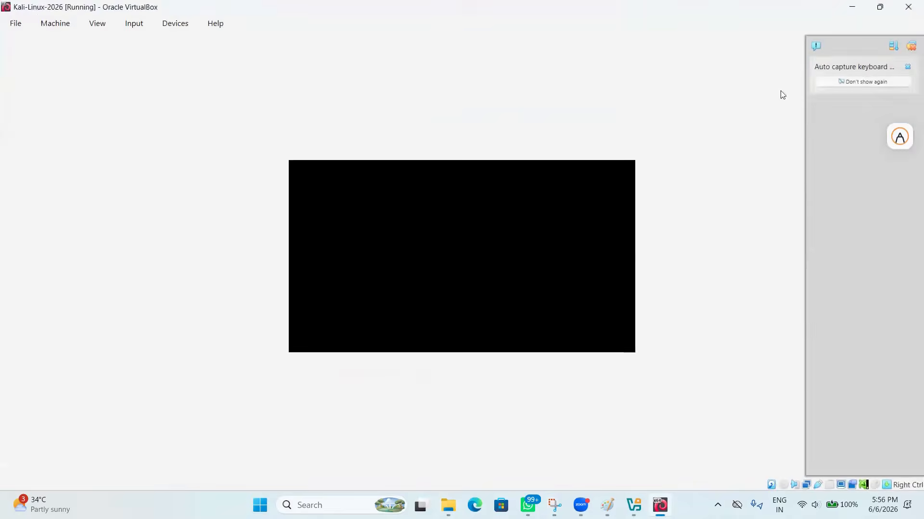
- Dismiss the notifications and log in to Kali as the kali user with its password
click(911, 46)
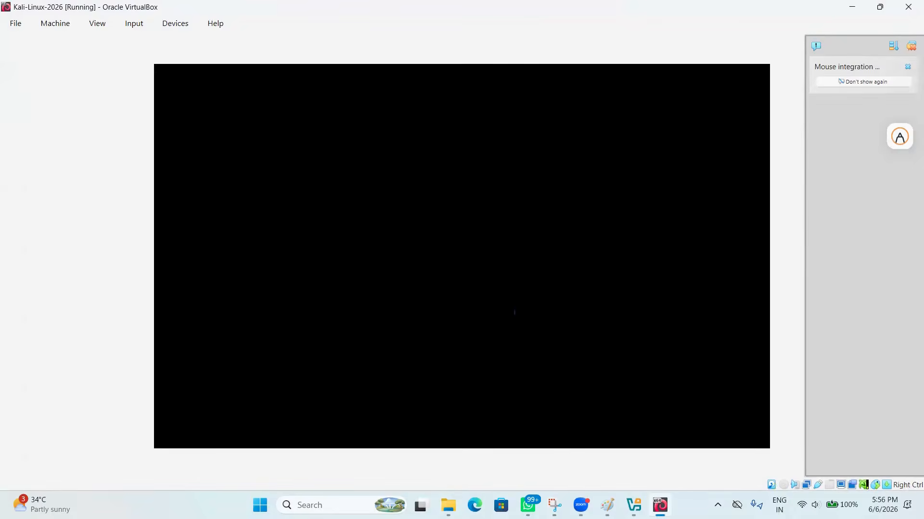
click(911, 46)
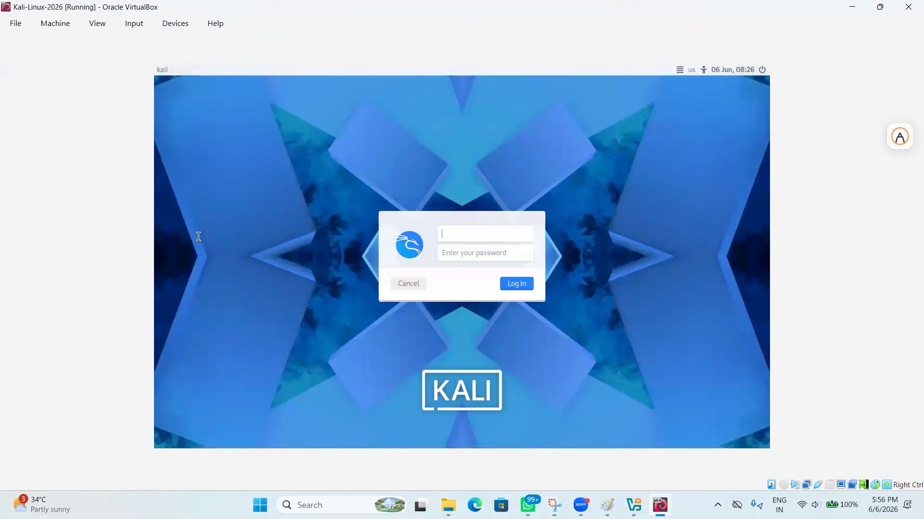
text(kali)
key(Tab)
text(kali)
click(518, 284)
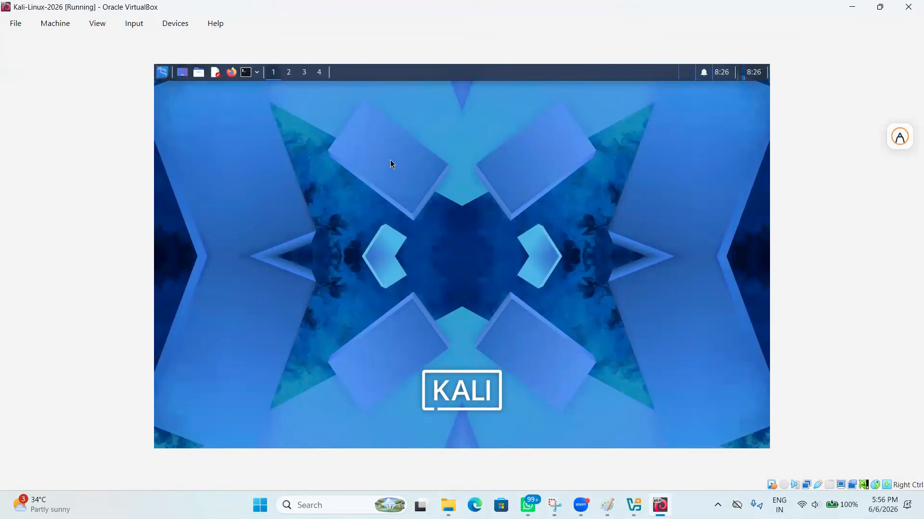
- Put the Kali VM into full-screen mode via View > Full-screen Mode, confirming Switch
click(105, 23)
click(116, 42)
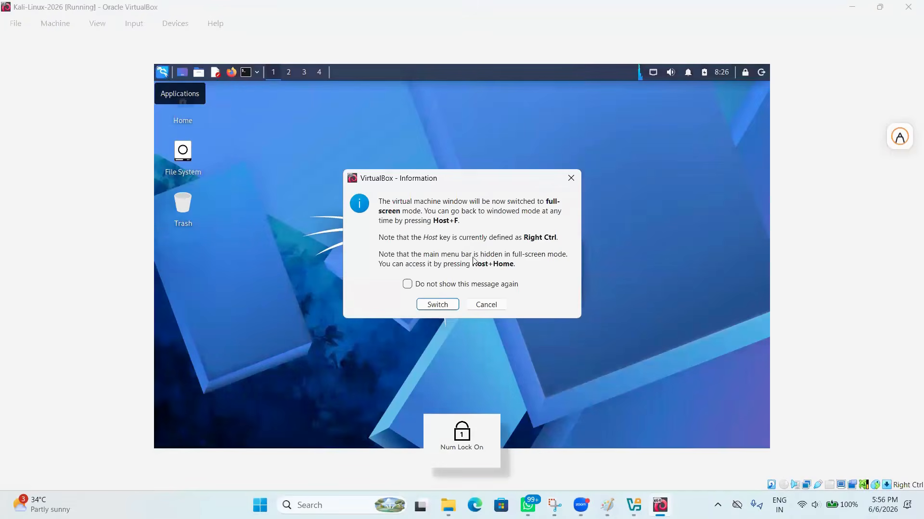
click(437, 305)
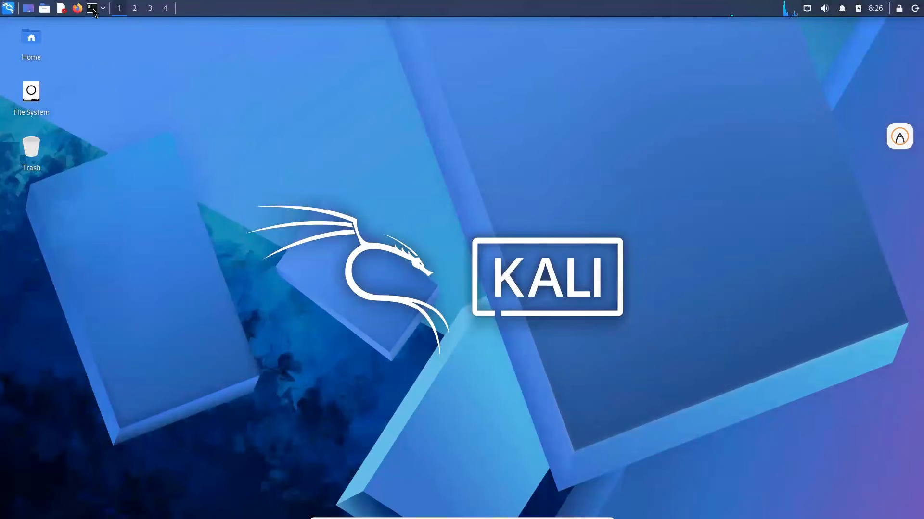
- Open a terminal and power Kali off with sudo poweroff and the sudo password
click(91, 8)
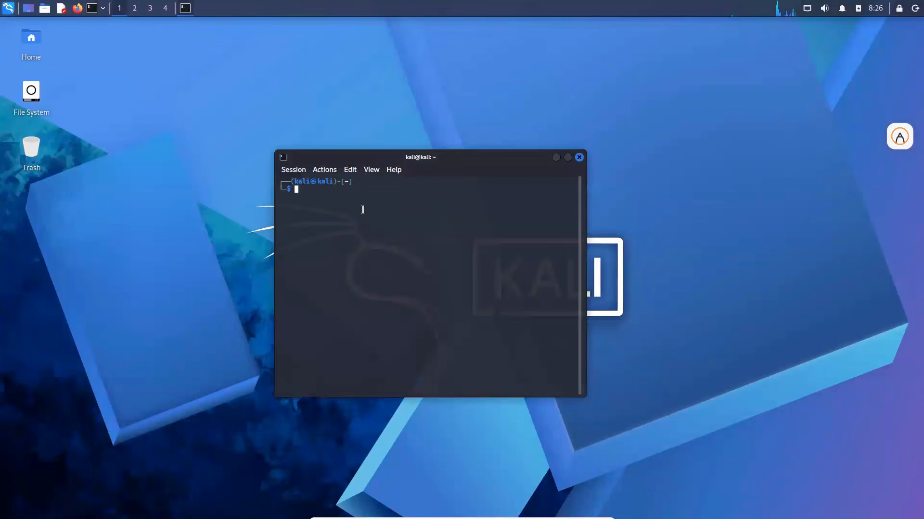
text(sudo poweroff)
key(Return)
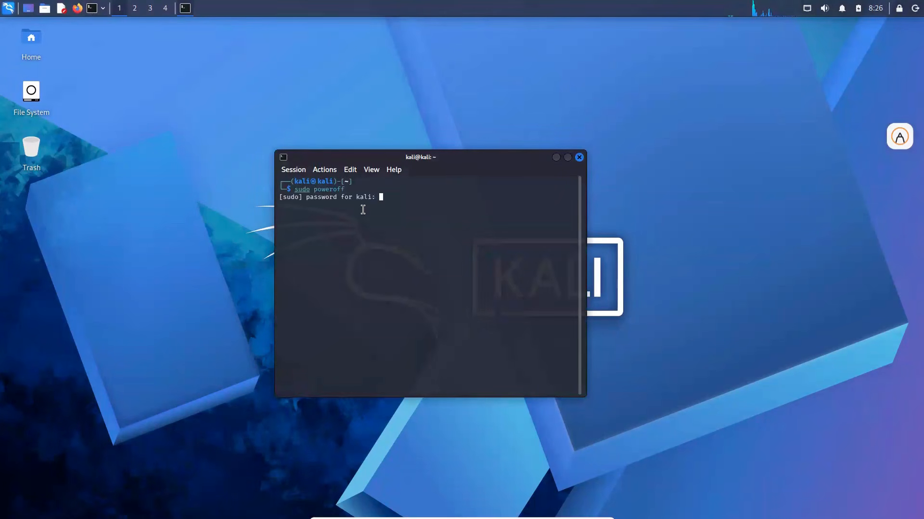
text(kali)
key(Return)
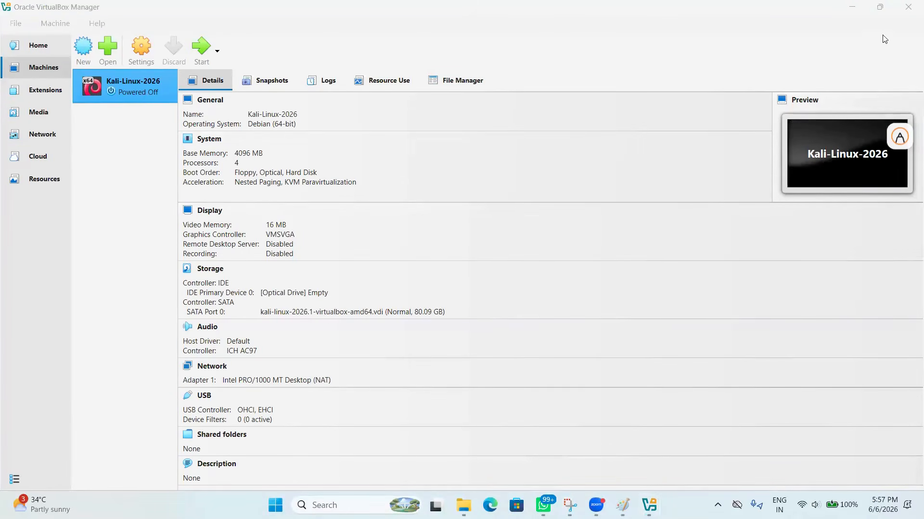
- Bring Paint forward and rectangle-select the whole Method A / Method B notes diagram
click(622, 505)
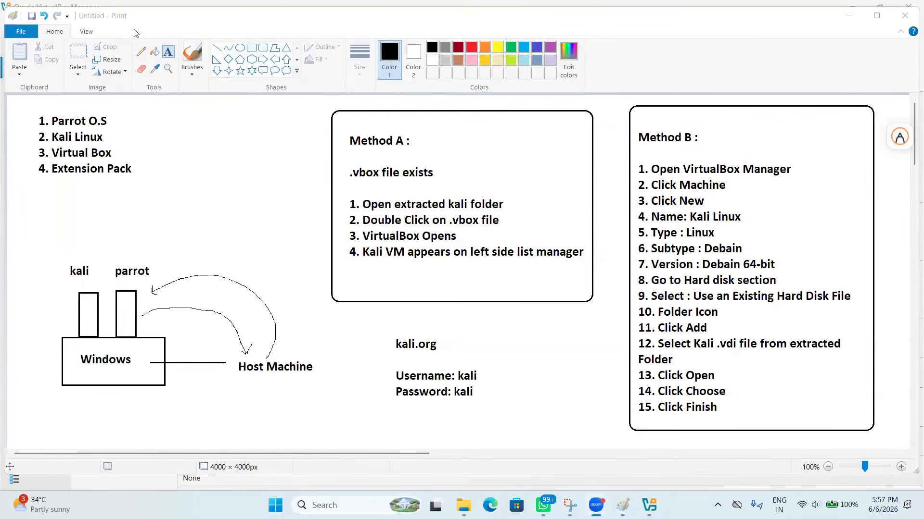
click(96, 87)
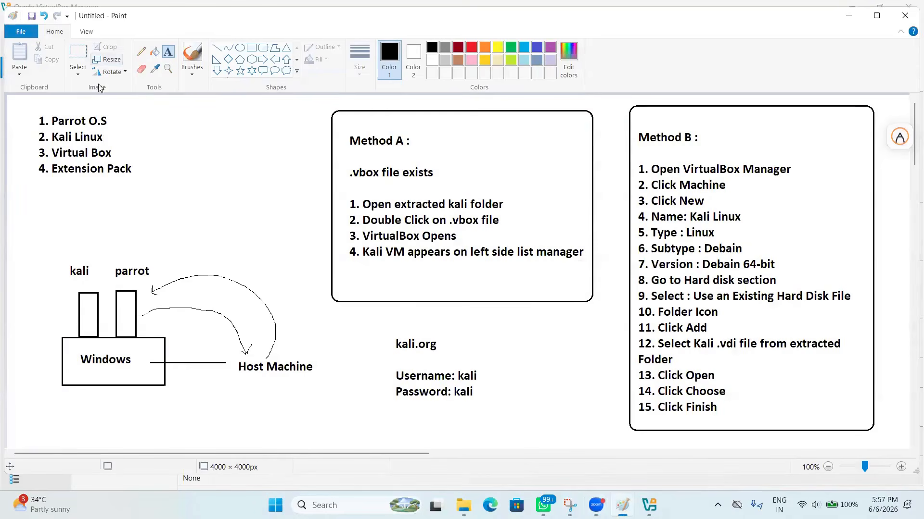
click(80, 51)
drag(29, 101, 883, 441)
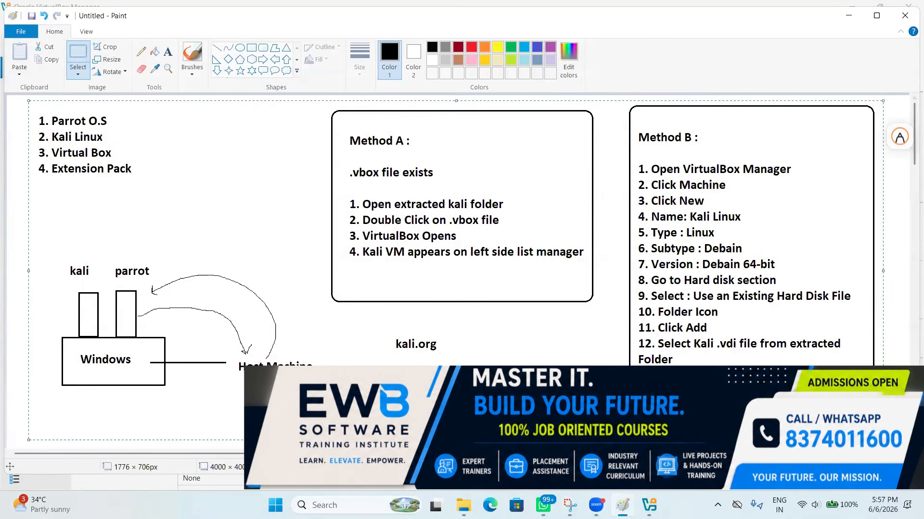
- Paste and send the notes diagram in the EWB Cyber Security May_June 2026 Batch WhatsApp group, then minimize WhatsApp
click(544, 505)
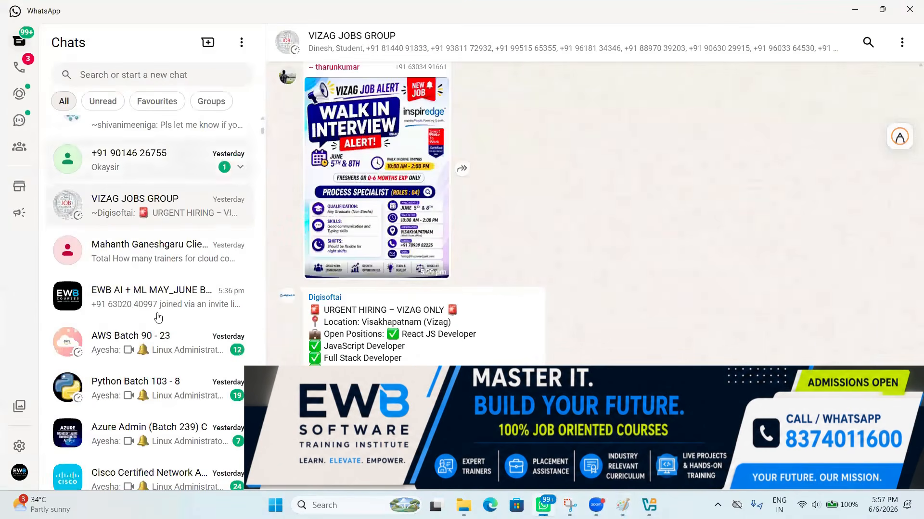
scroll(139, 287, up, 3)
scroll(151, 443, up, 11)
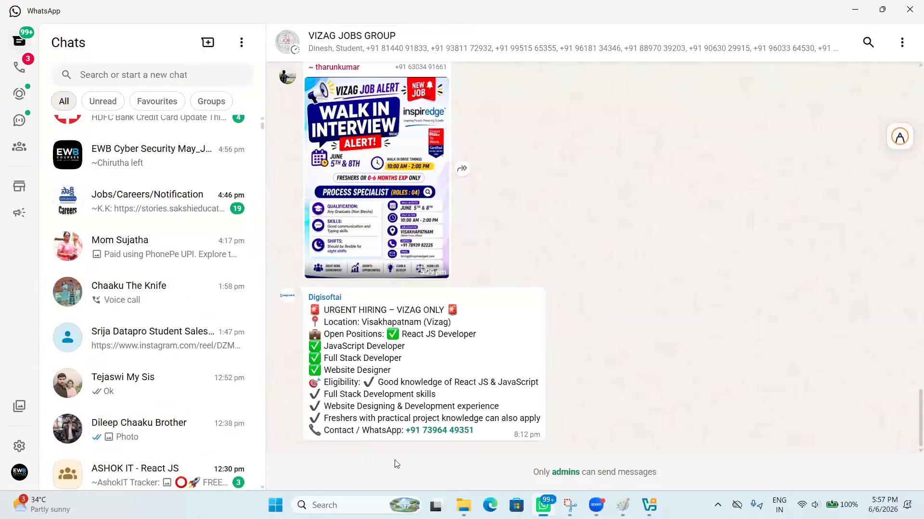
click(151, 276)
key(ctrl+v)
key(Return)
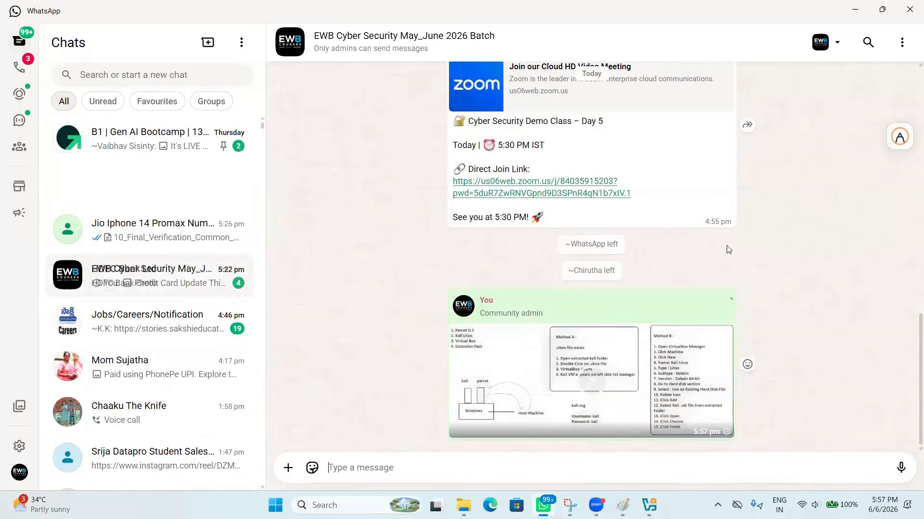
click(855, 9)
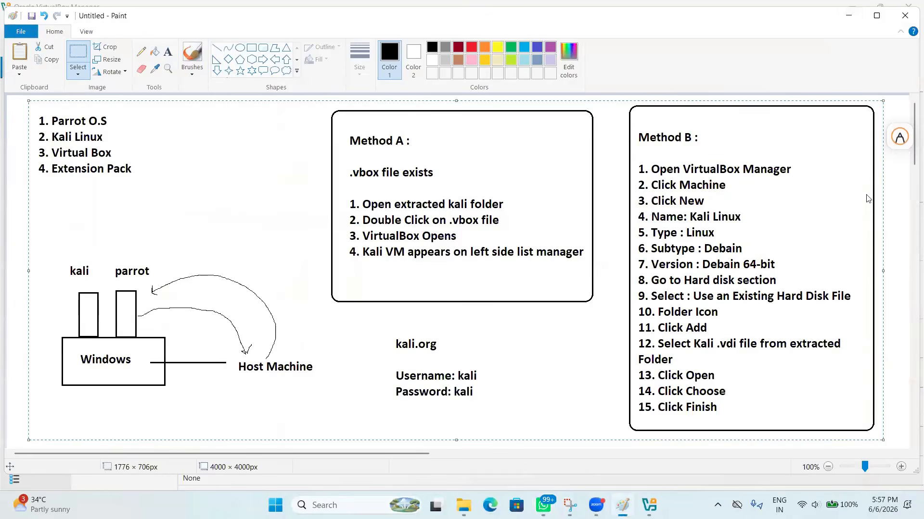
- Deselect the diagram, launch Google Chrome with a chosen profile, then return to Paint
click(886, 264)
click(790, 78)
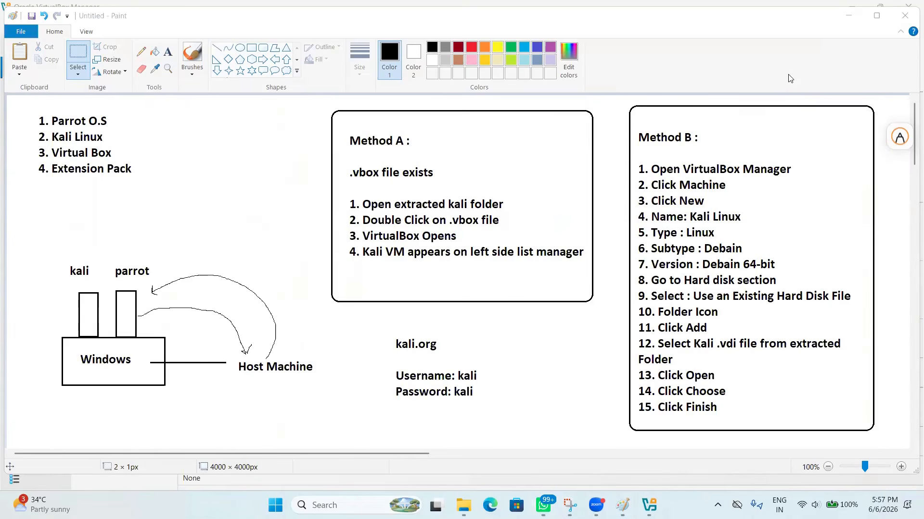
click(284, 503)
text(g)
click(284, 503)
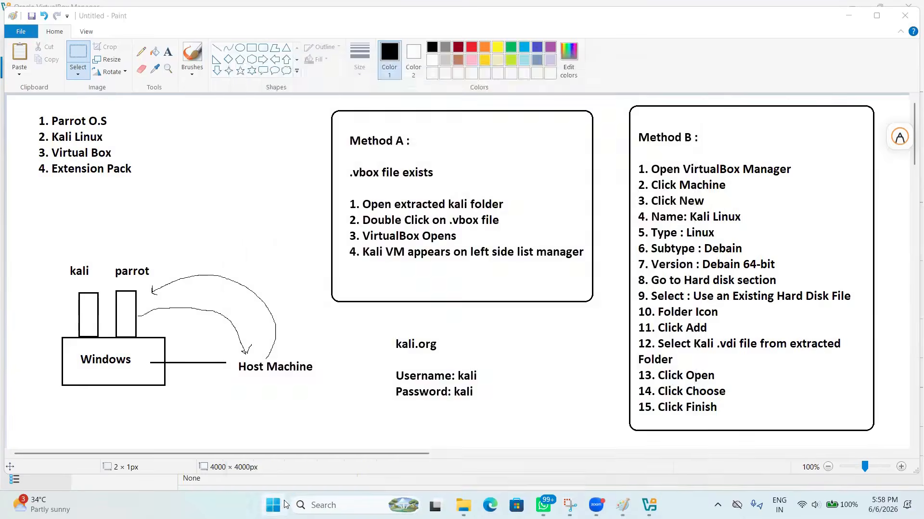
click(385, 254)
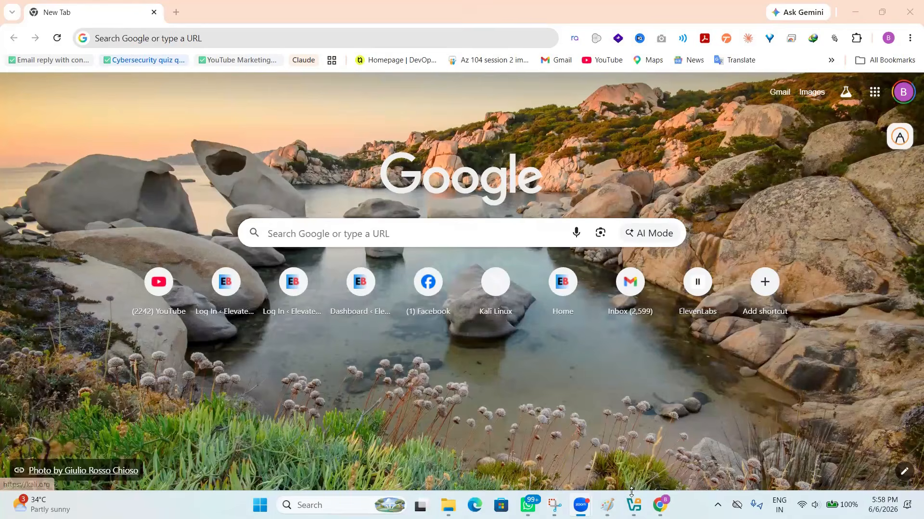
click(607, 506)
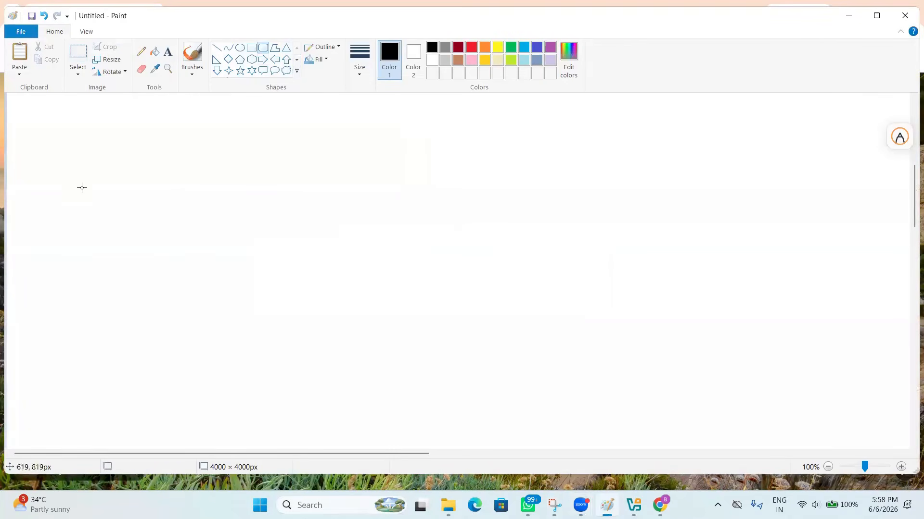
- Draw a rounded box near the top centre labelled 'Kali Linux' and 'Attacker VM' on two lines
mouse_move(133, 137)
mouse_down()
mouse_move(135, 235)
mouse_move(280, 275)
mouse_up()
drag(208, 197, 406, 181)
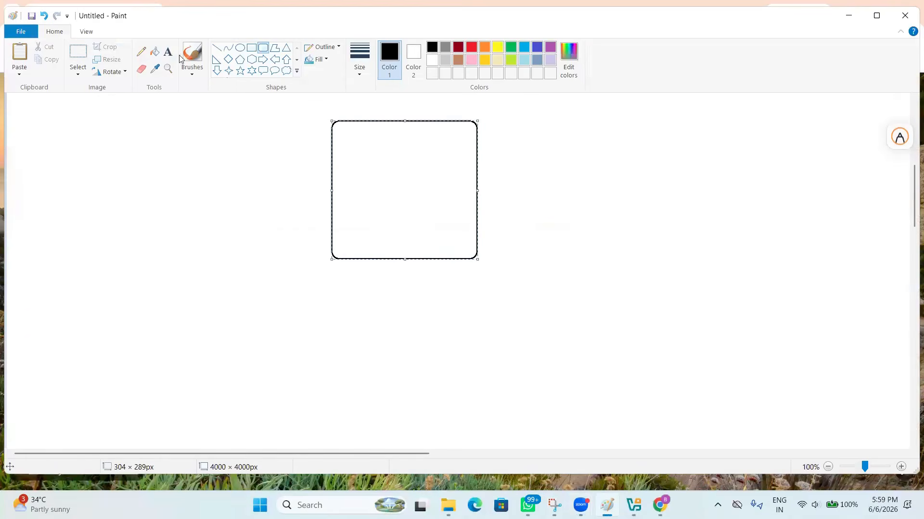
click(168, 51)
click(363, 143)
click(389, 181)
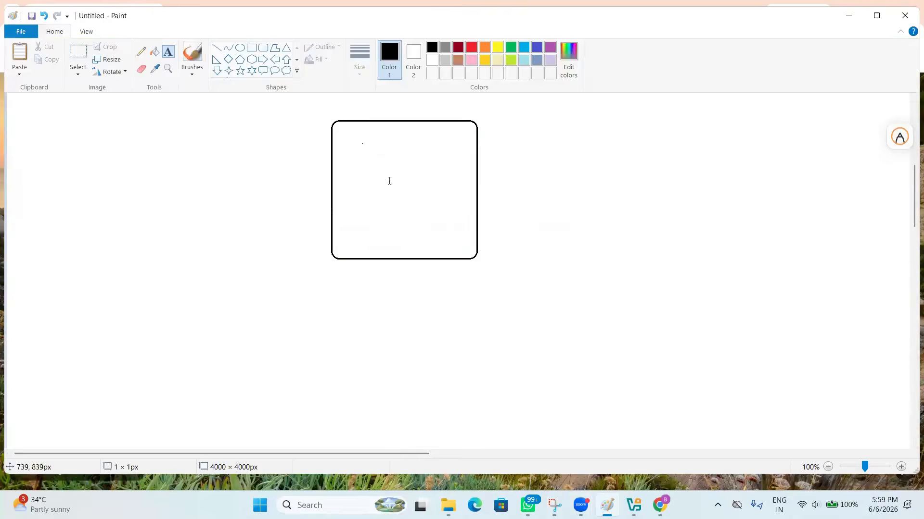
text(Kali Linux)
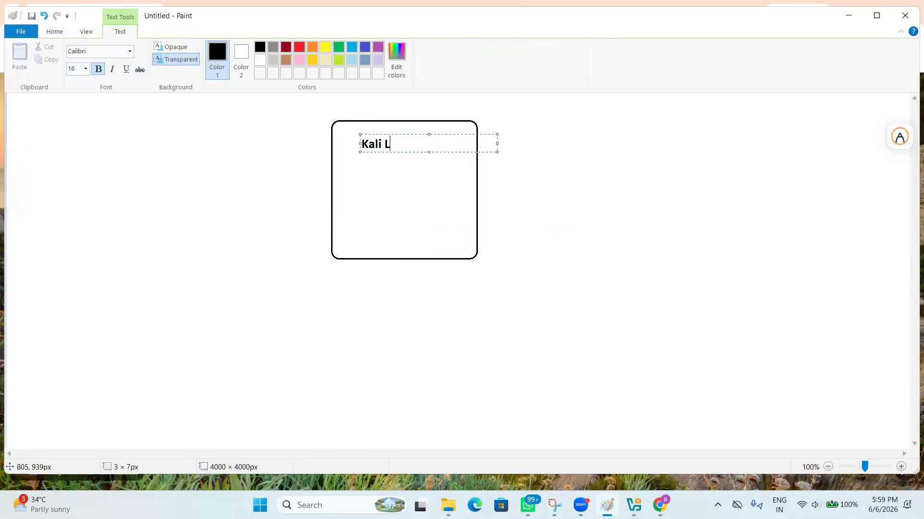
key(Return)
key(Return)
text(Atatckjetr)
key(BackSpace)
key(BackSpace)
key(BackSpace)
key(BackSpace)
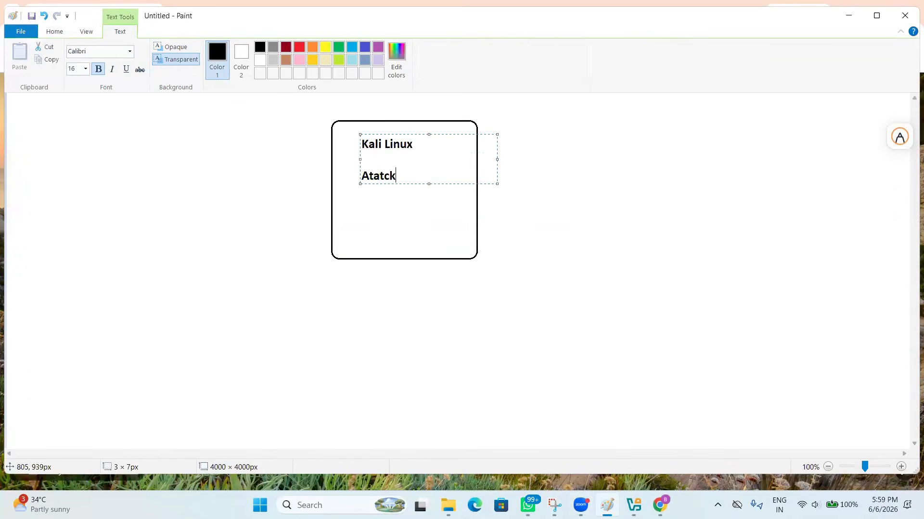
text(er)
key(BackSpace)
text(a)
text(VM)
click(539, 209)
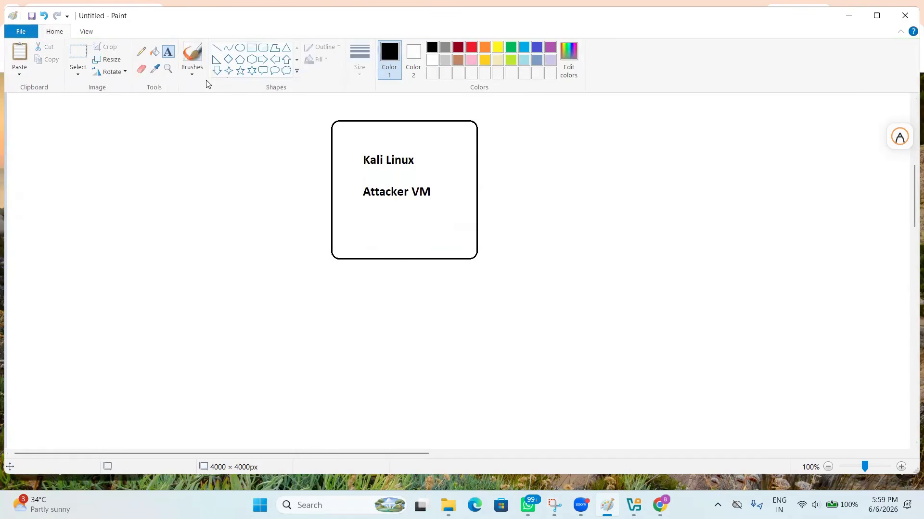
- Draw a second rounded box of matching size to the right of the Kali Linux box
click(264, 47)
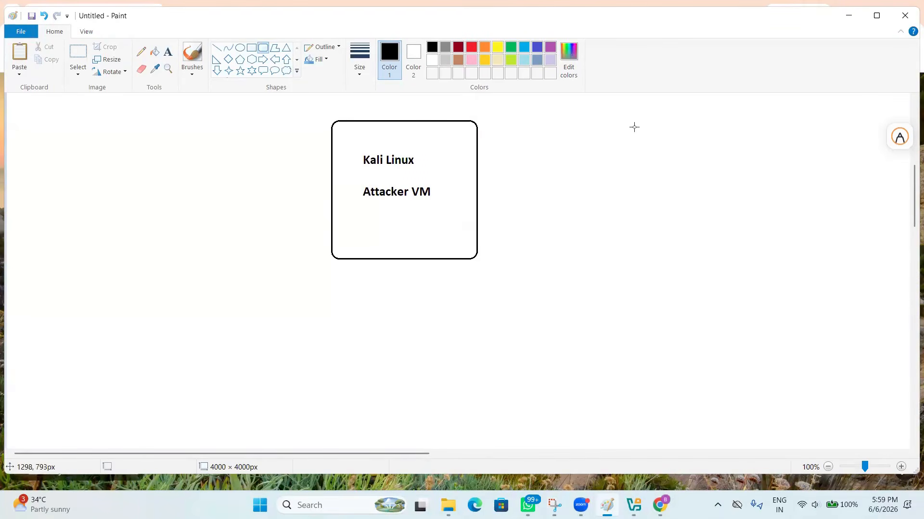
drag(630, 121, 651, 210)
drag(681, 242, 766, 255)
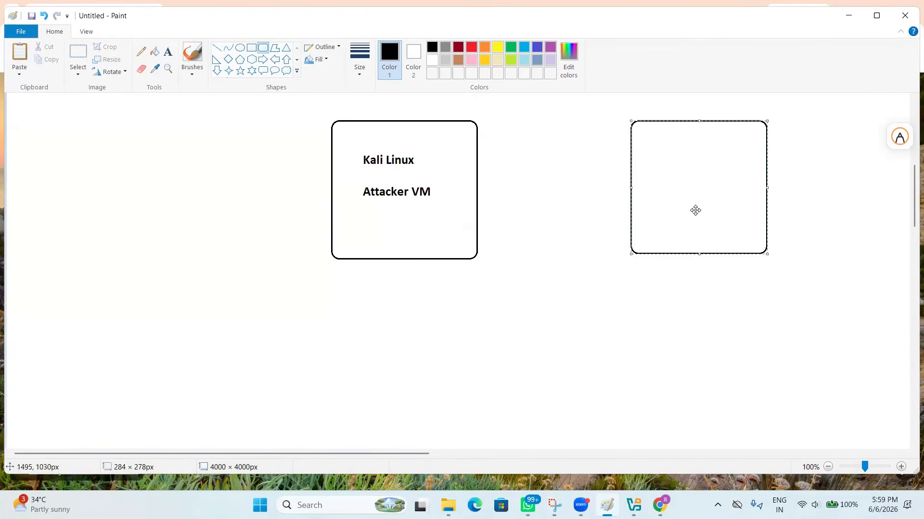
drag(697, 209, 691, 205)
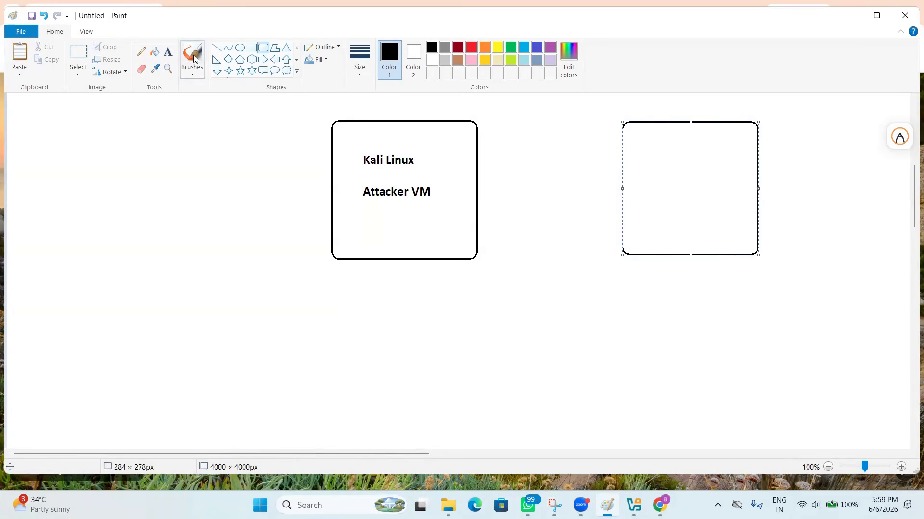
click(168, 51)
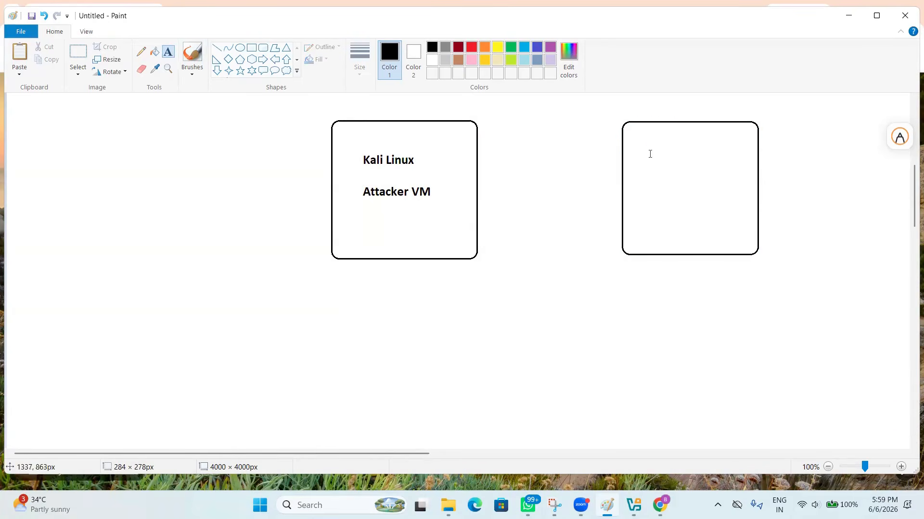
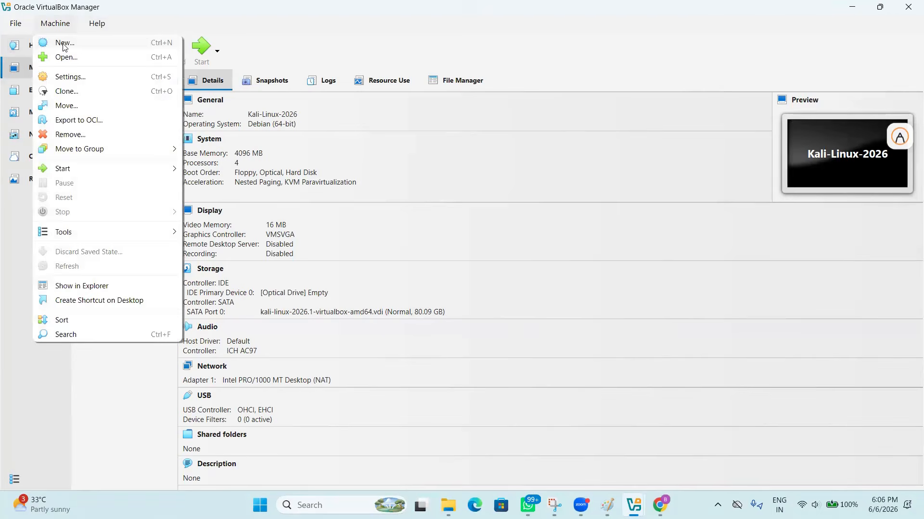
- Start a new VM named Metasploitable2 in G:\VirtualBox-VMs, type Linux, distribution Ubuntu (64-bit)
click(64, 44)
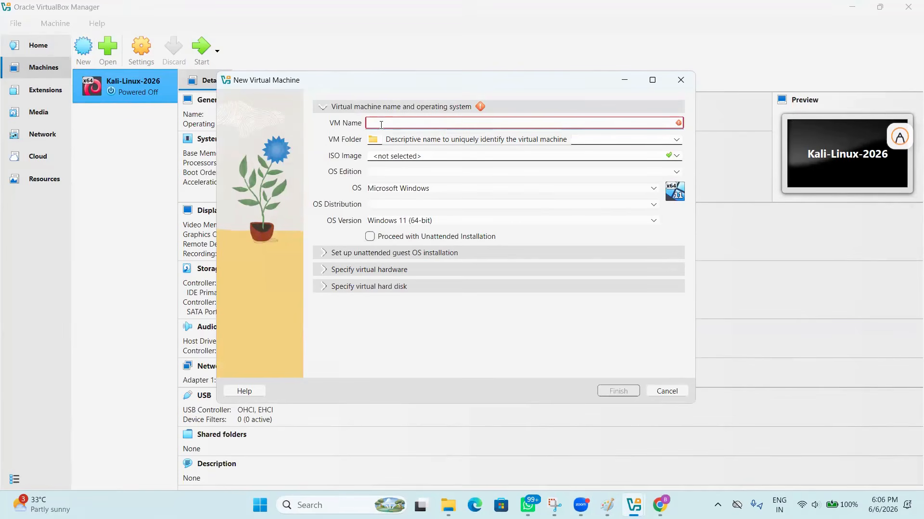
text(M)
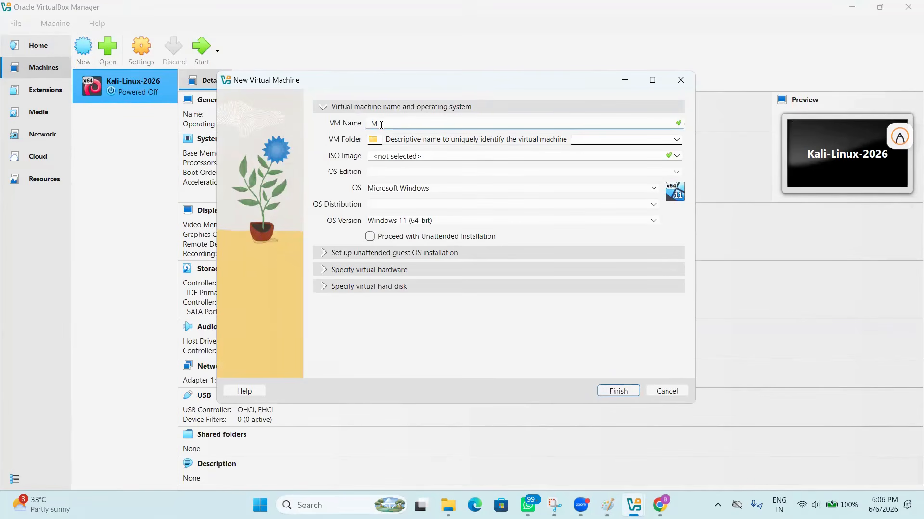
text(etasploitable2)
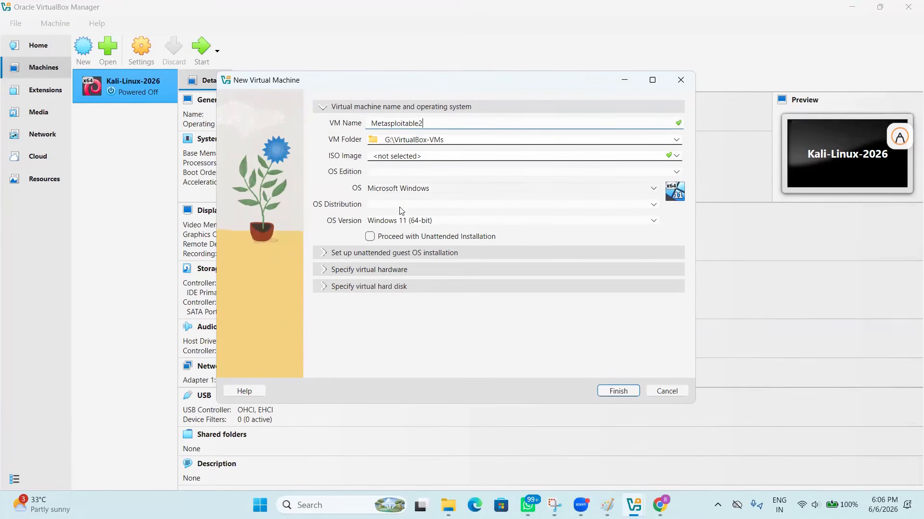
click(381, 190)
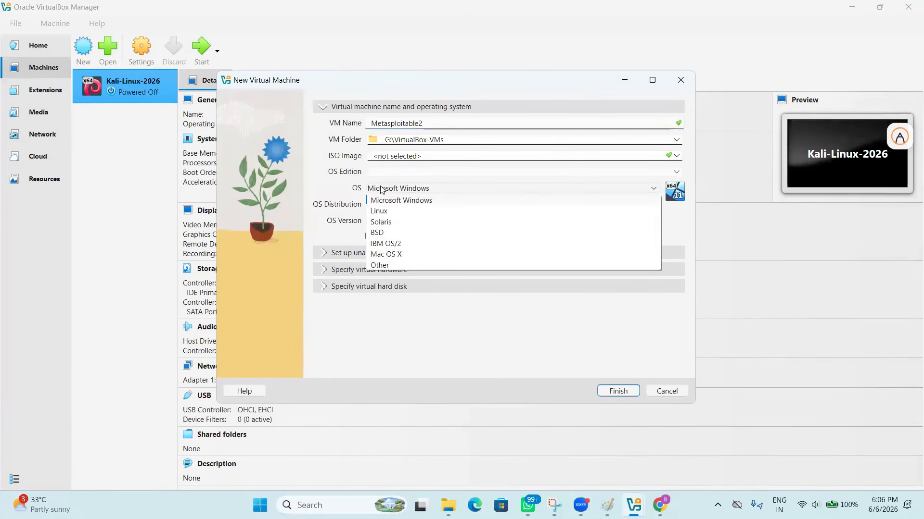
click(380, 211)
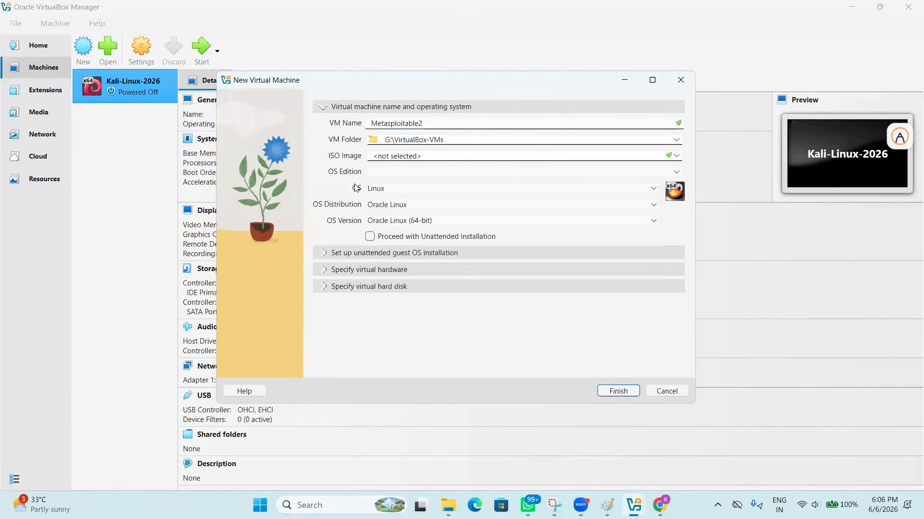
click(391, 206)
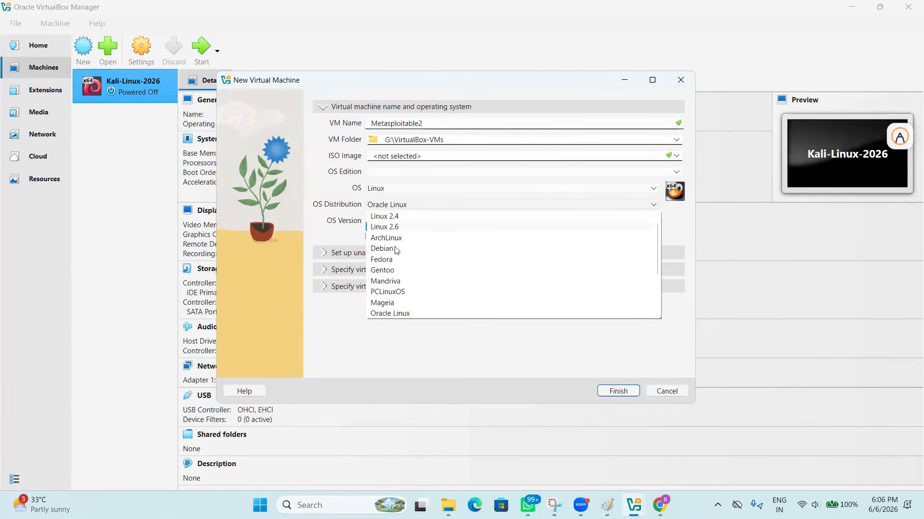
scroll(394, 288, down, 3)
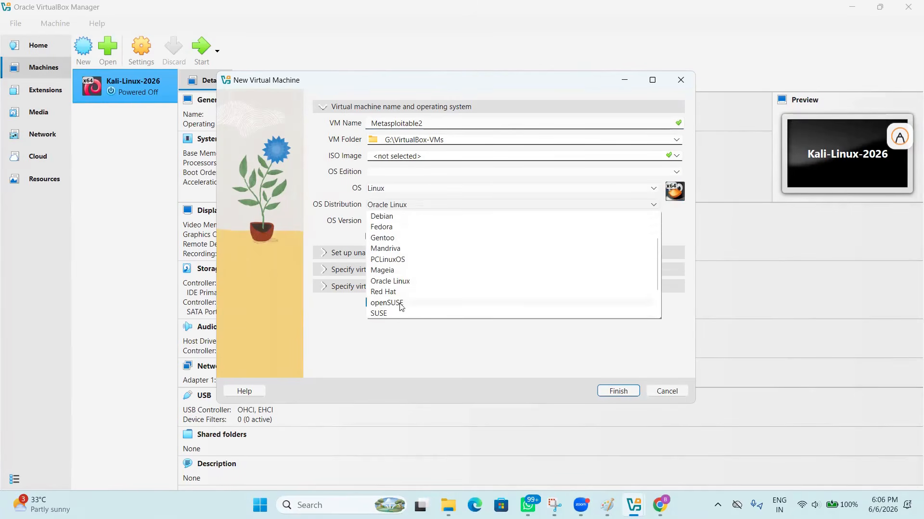
click(389, 293)
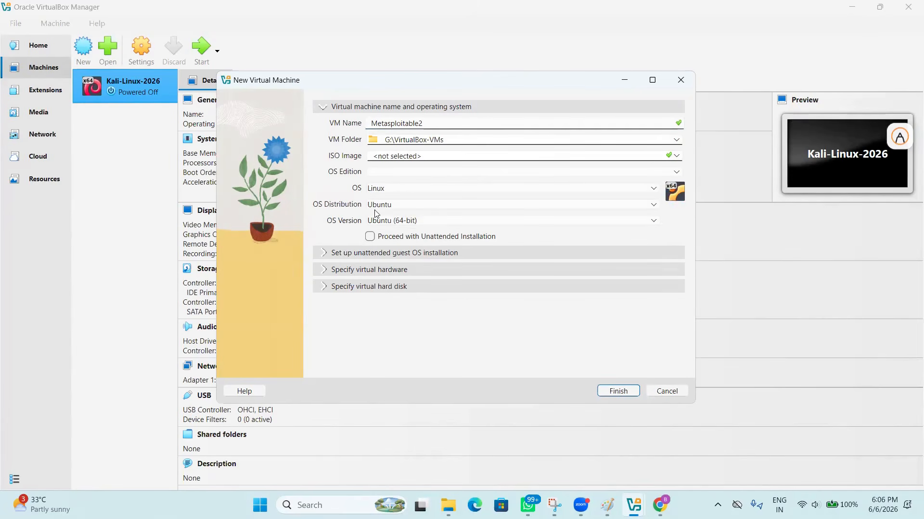
click(325, 270)
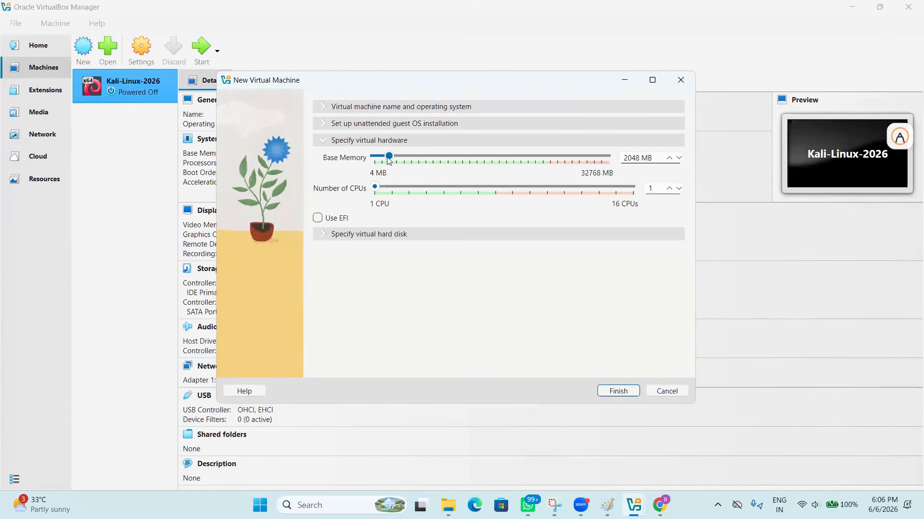
- Give the new machine 2 CPUs and keep base memory at 2048 MB
click(392, 188)
double_click(629, 155)
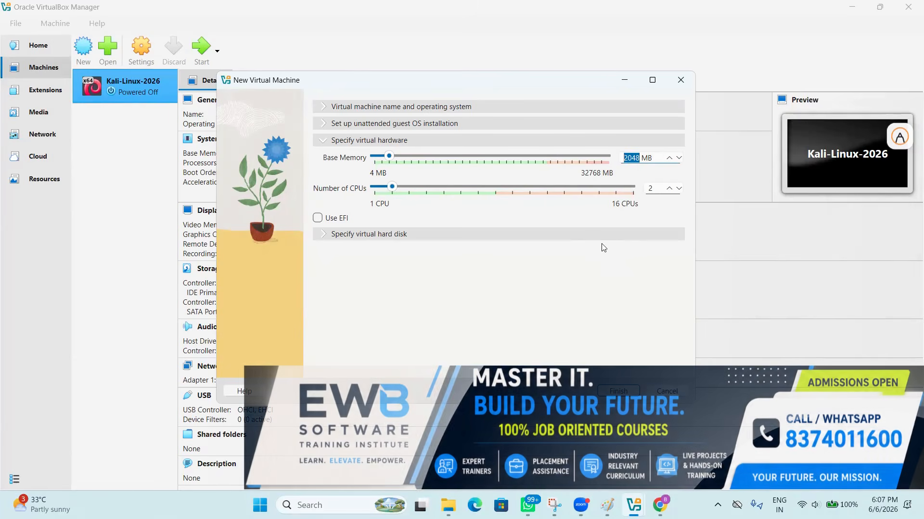
click(323, 234)
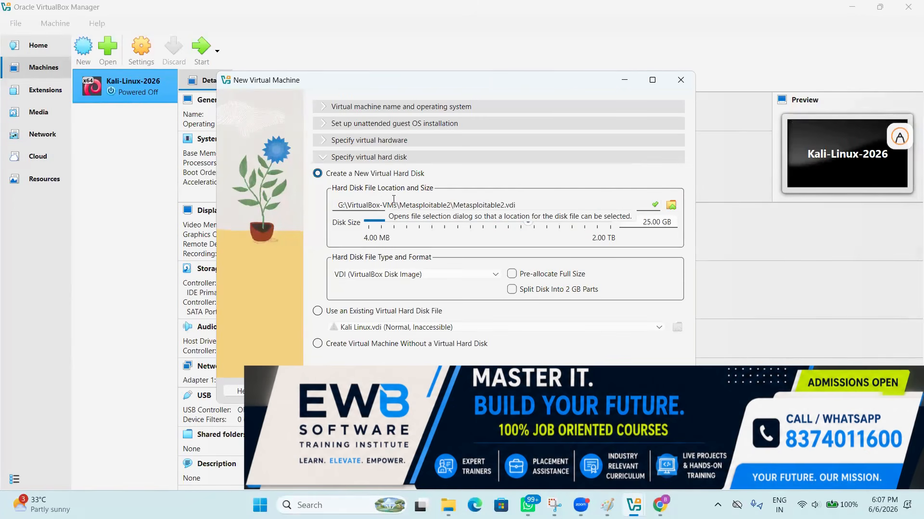
- Attach the existing Downloads Metasploitable.vmdk as the disk and finish creating Metasploitable2
click(318, 310)
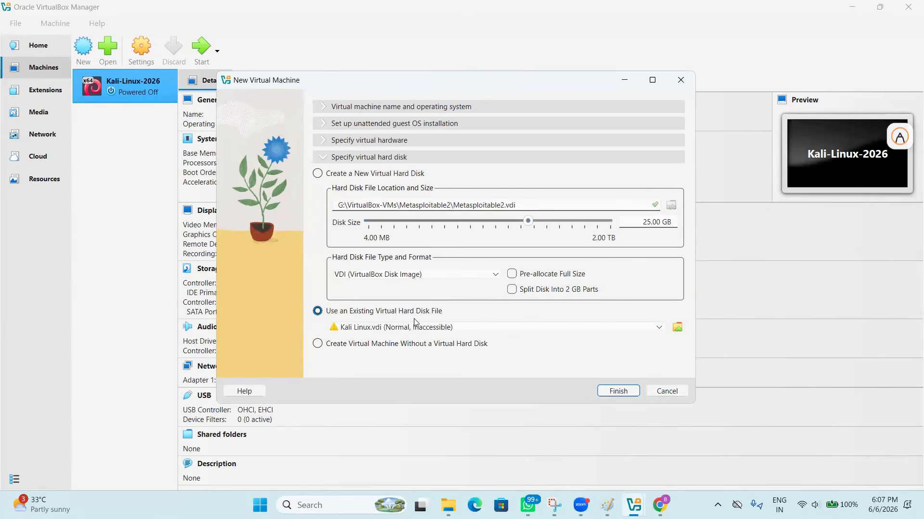
click(677, 328)
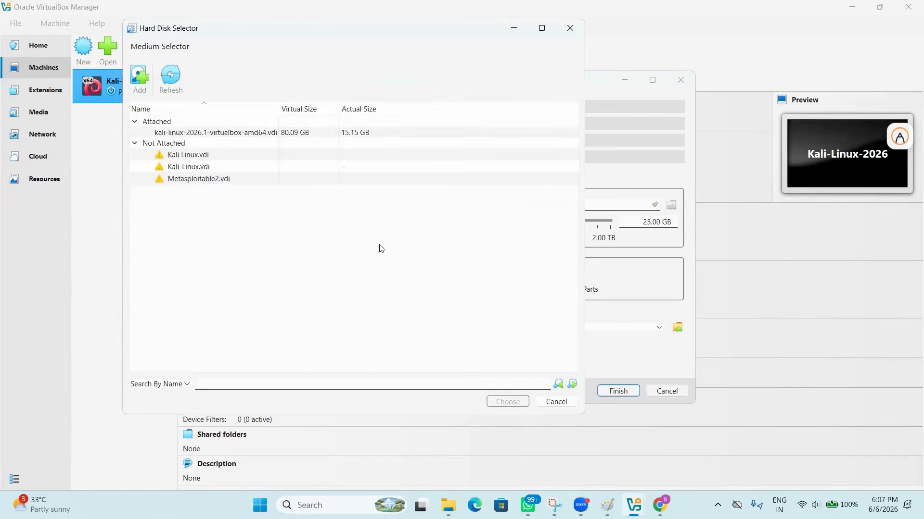
click(140, 79)
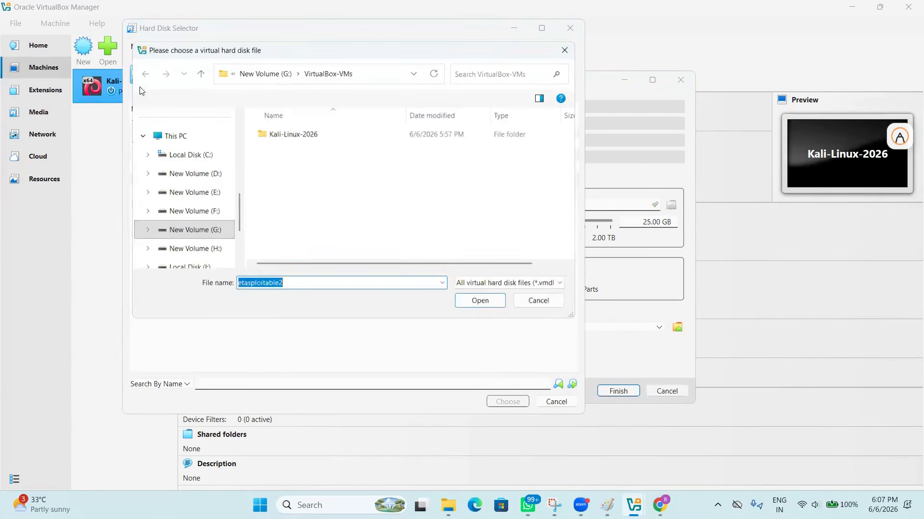
scroll(207, 193, up, 5)
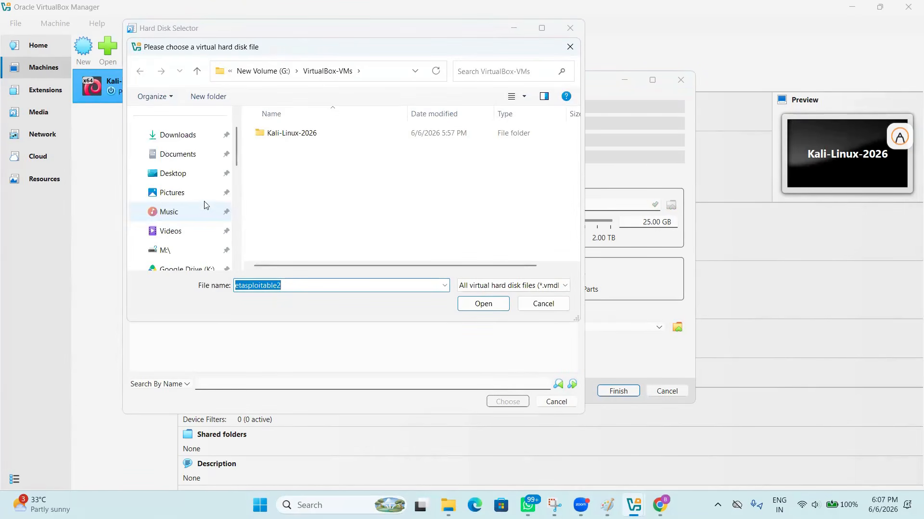
click(175, 137)
double_click(304, 182)
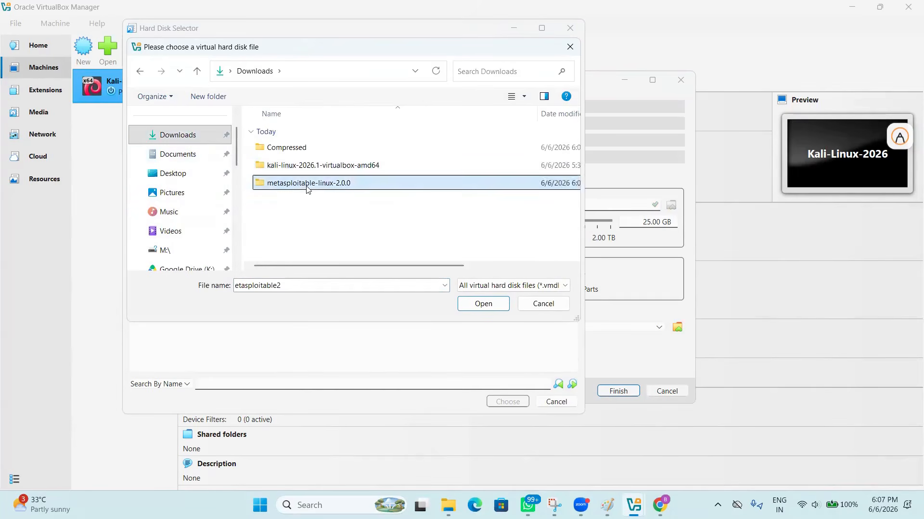
double_click(299, 150)
click(299, 152)
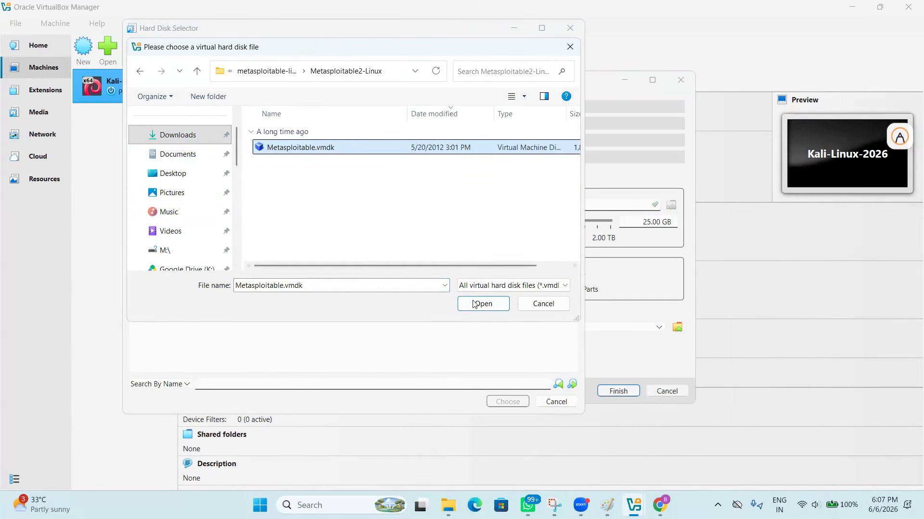
click(483, 304)
click(508, 402)
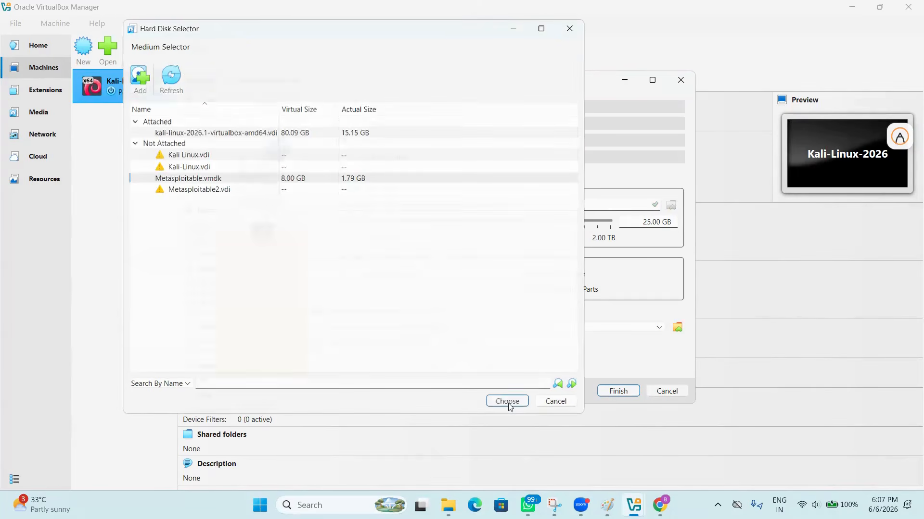
click(619, 391)
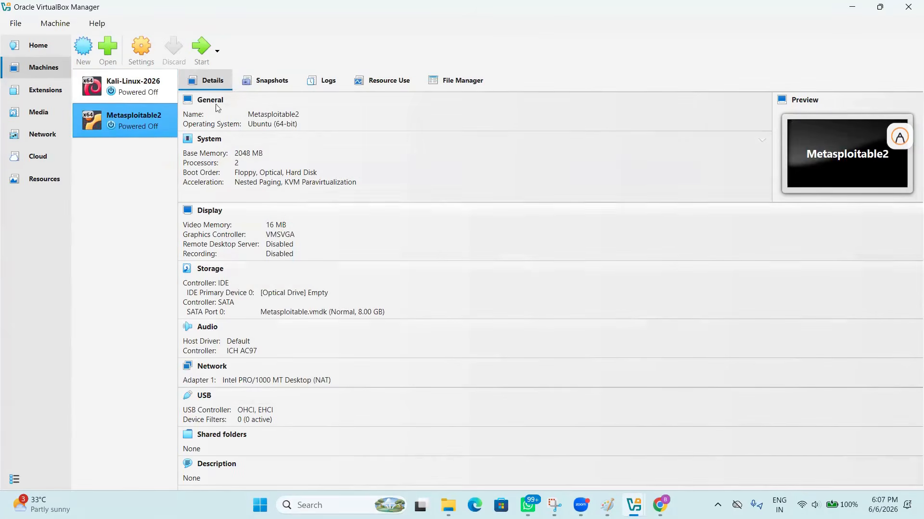
- Boot Metasploitable2 in a maximized window, dismiss the notification, and return to Paint
click(202, 48)
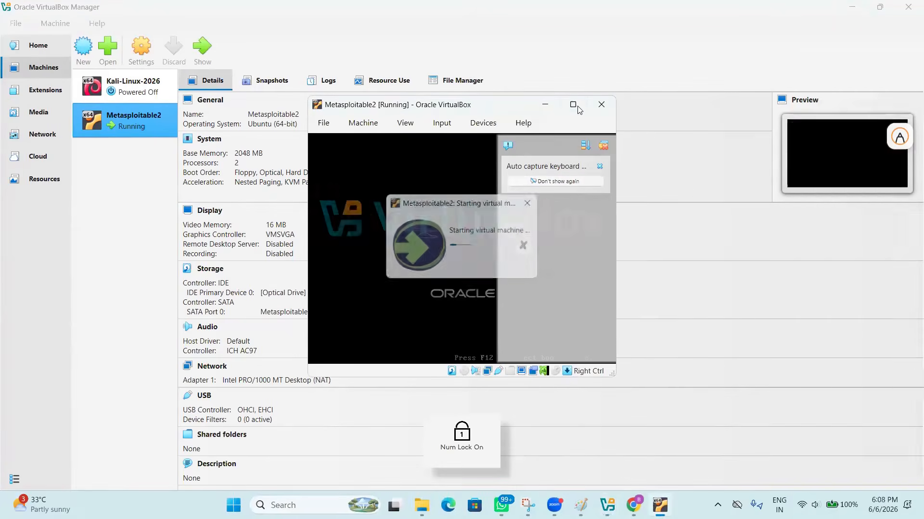
click(574, 105)
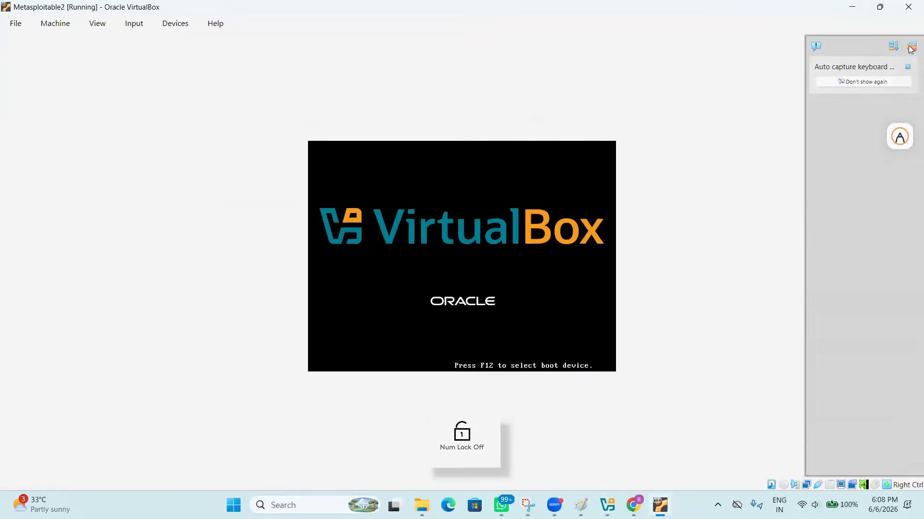
click(910, 48)
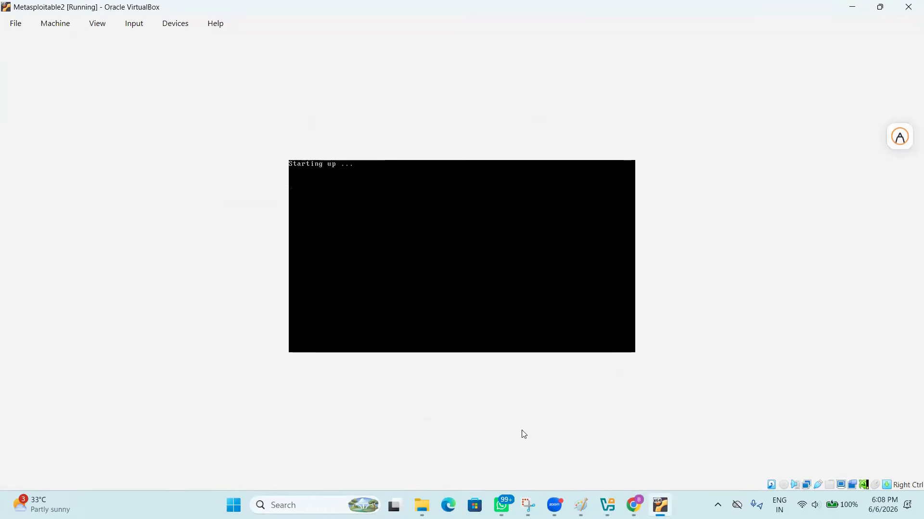
click(580, 505)
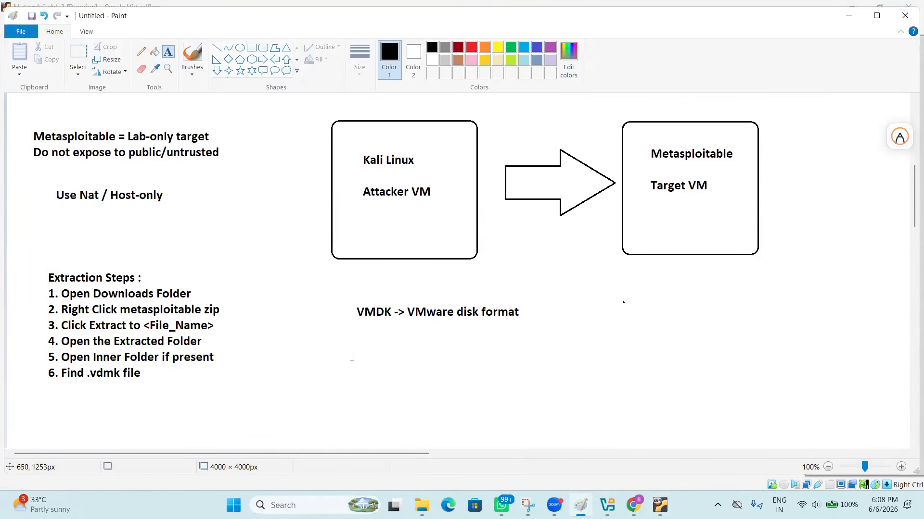
- Add a Metasploitable note with its default username and password below the VMDK line
drag(331, 332, 467, 349)
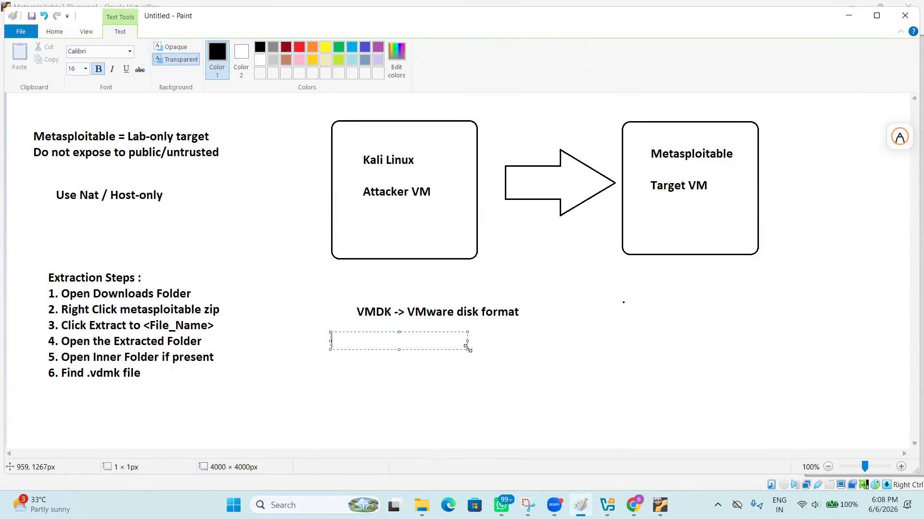
drag(467, 347, 640, 428)
text(m)
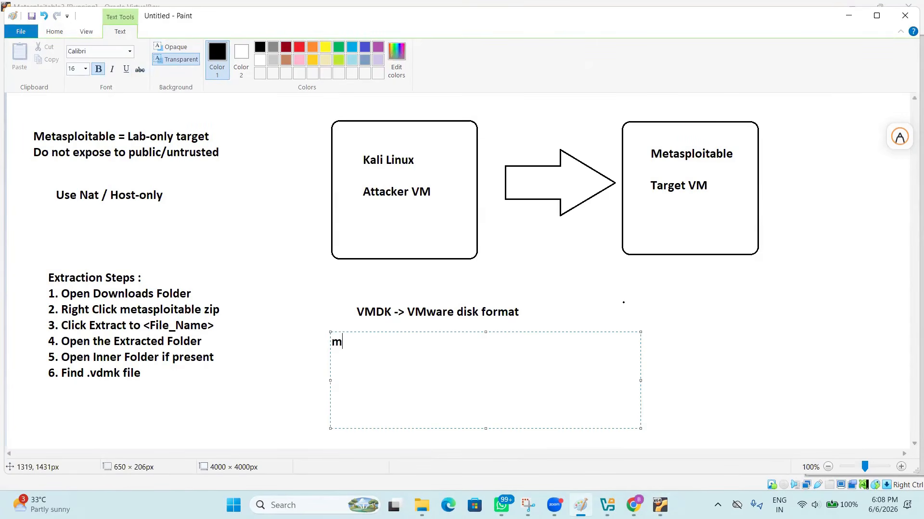
text(etasplotable)
key(Return)
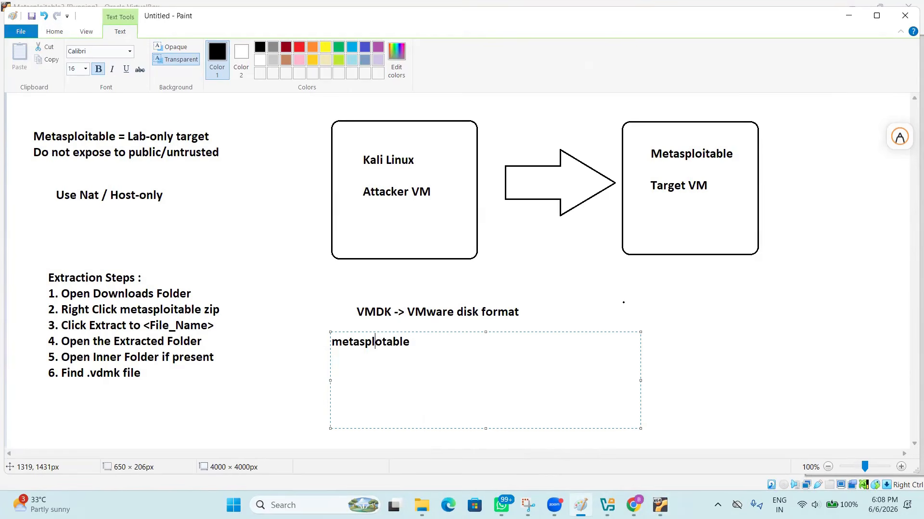
text(i)
key(Down)
text(username )
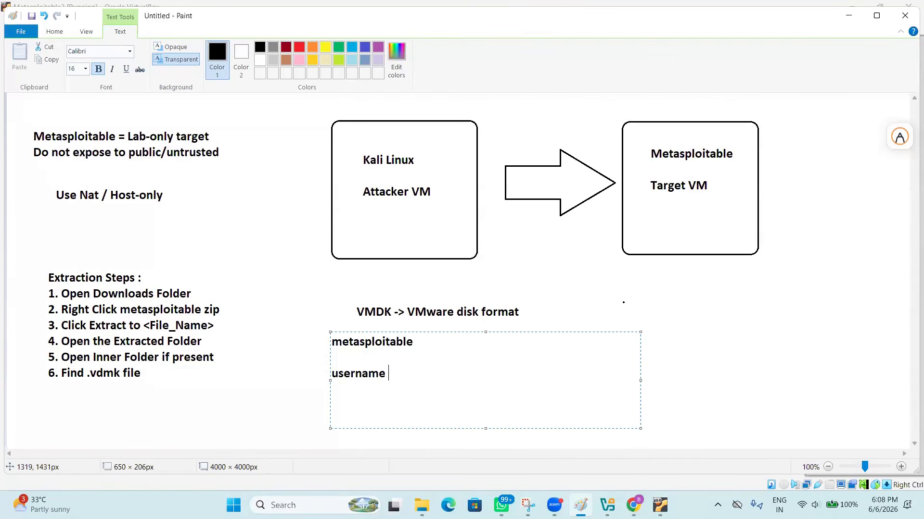
text(: msfadmin pa)
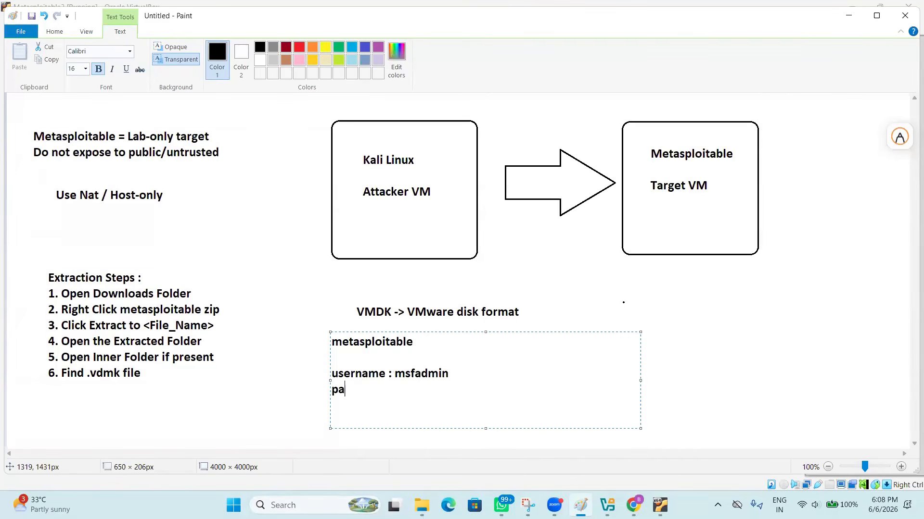
text(ssword : msfadmin)
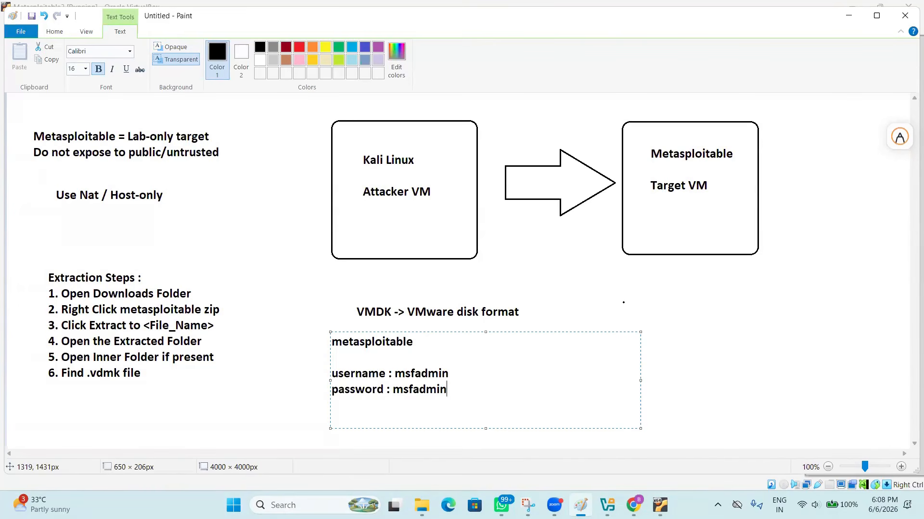
click(660, 505)
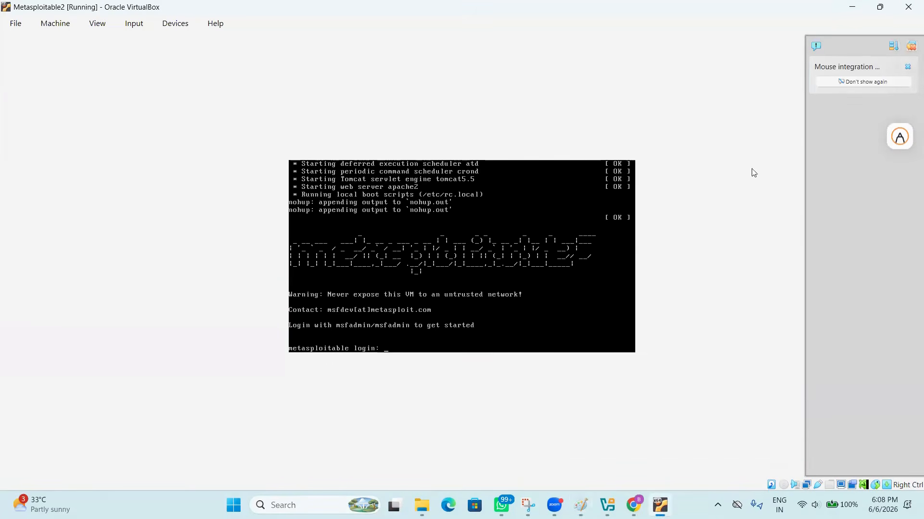
- Log in to Metasploitable with the default account and run whoami
click(846, 82)
text(msfadmin)
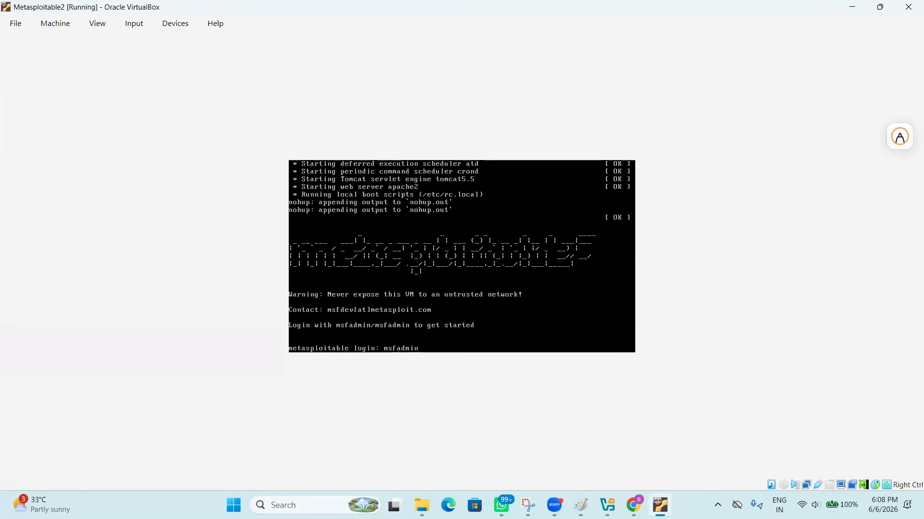
key(Return)
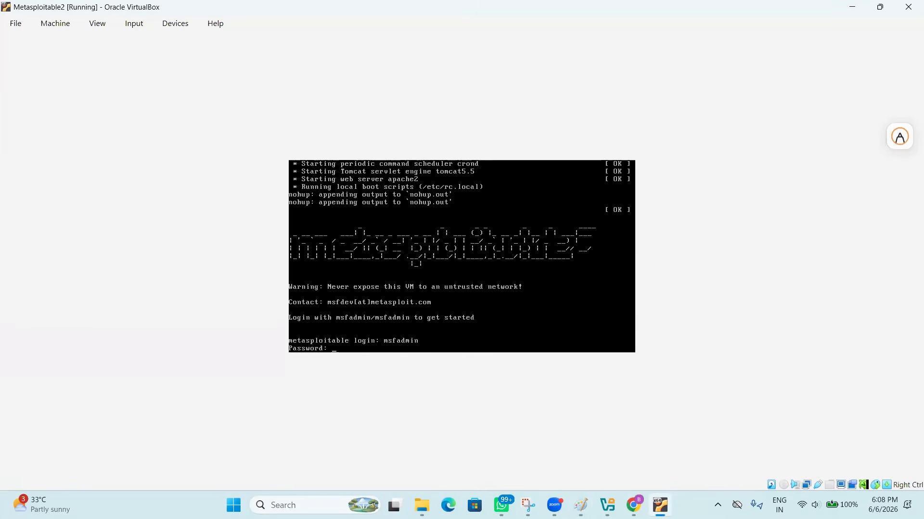
key(Return)
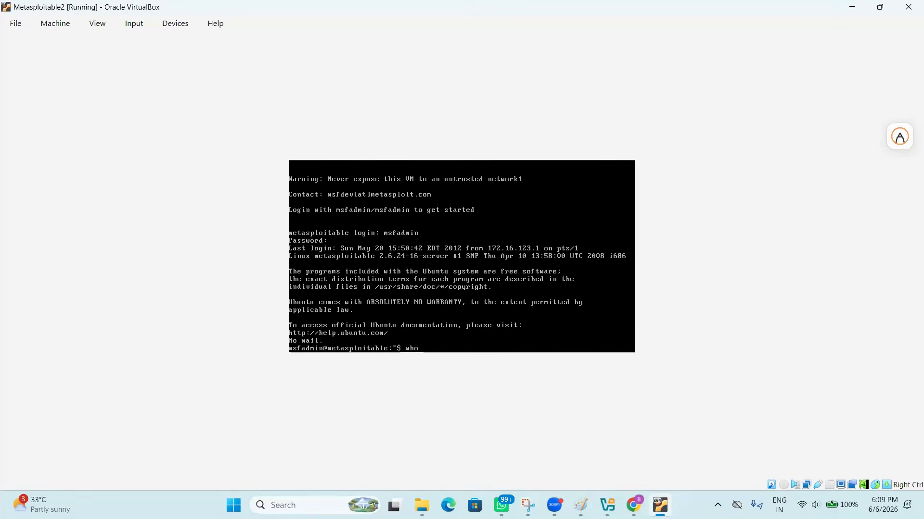
key(Return)
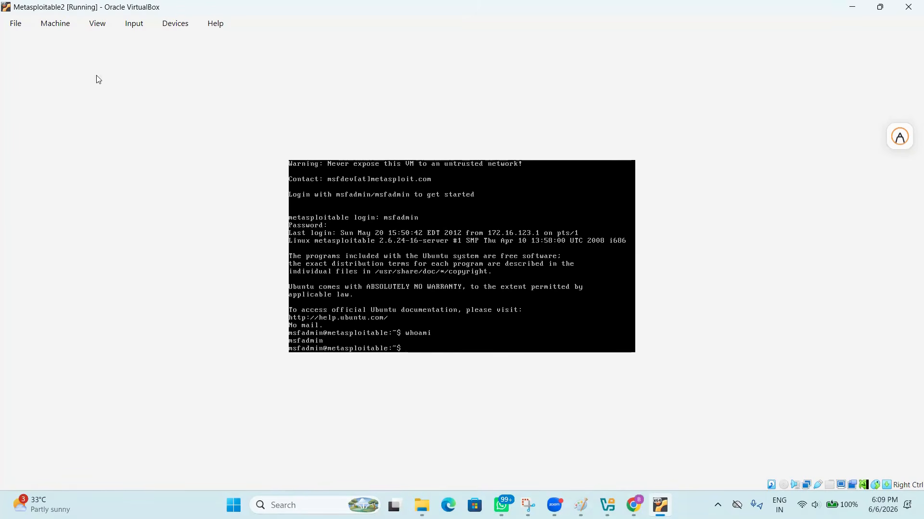
click(103, 30)
- Switch the VM to full-screen mode, then return to windowed mode
click(108, 42)
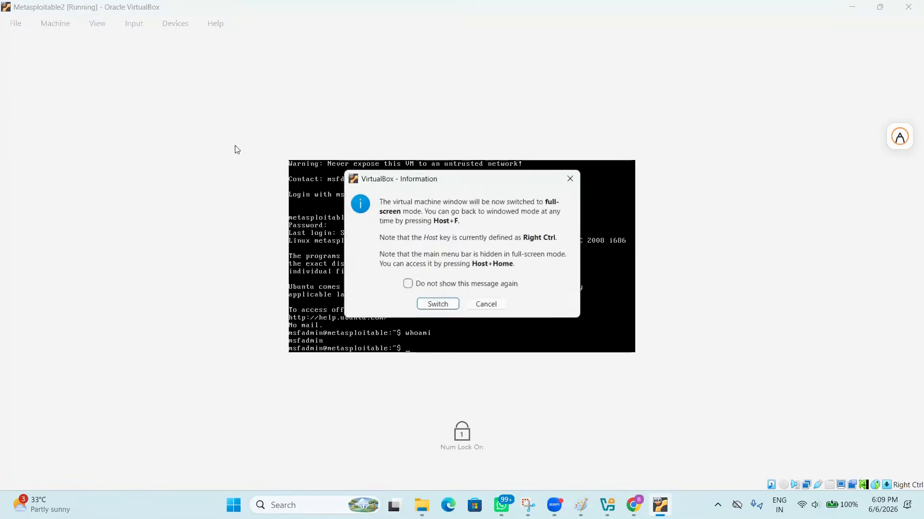
click(437, 305)
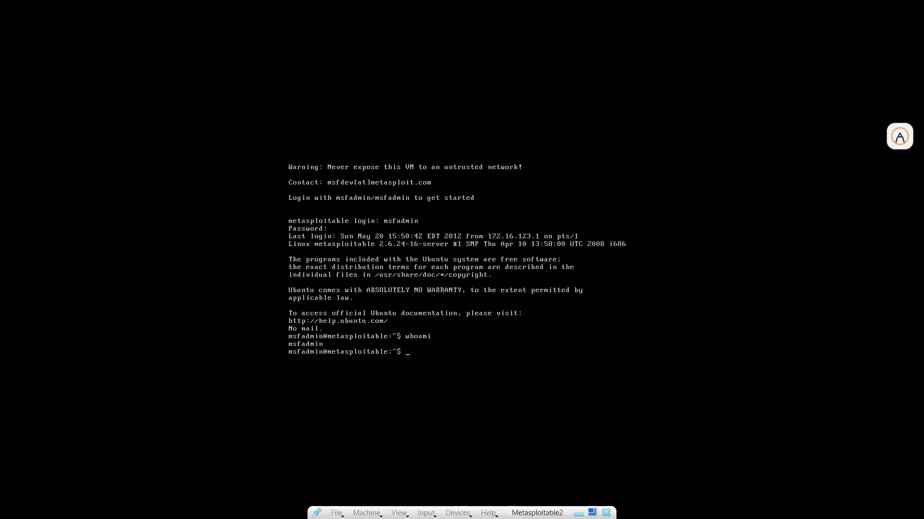
click(592, 512)
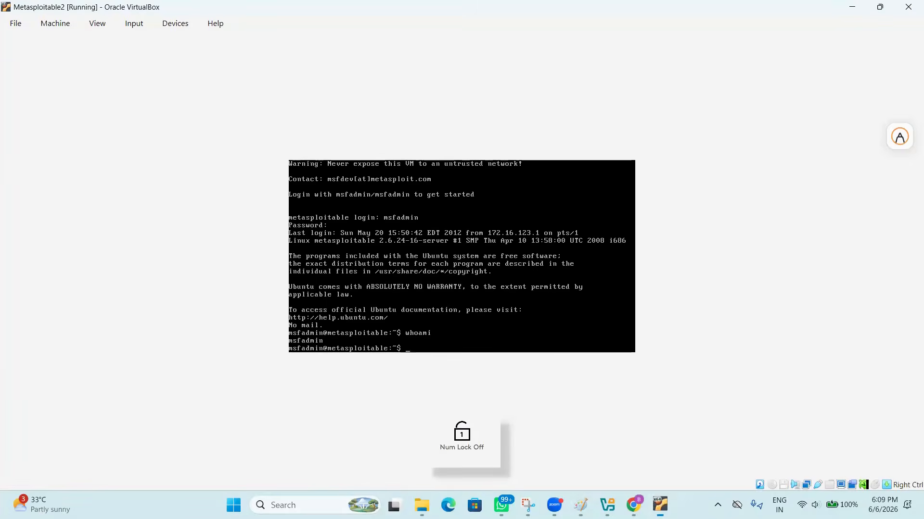
- Scale the VM's virtual screen to 125%, then up to 150%
click(134, 24)
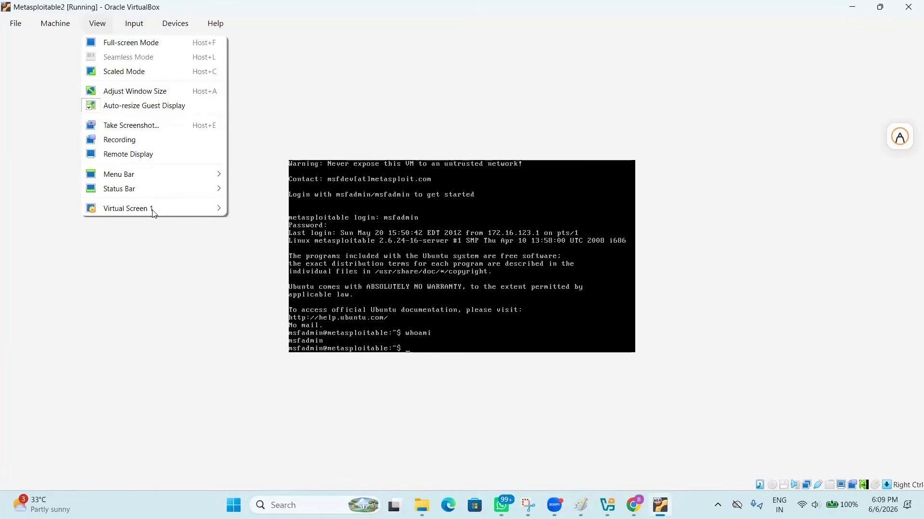
mouse_move(152, 210)
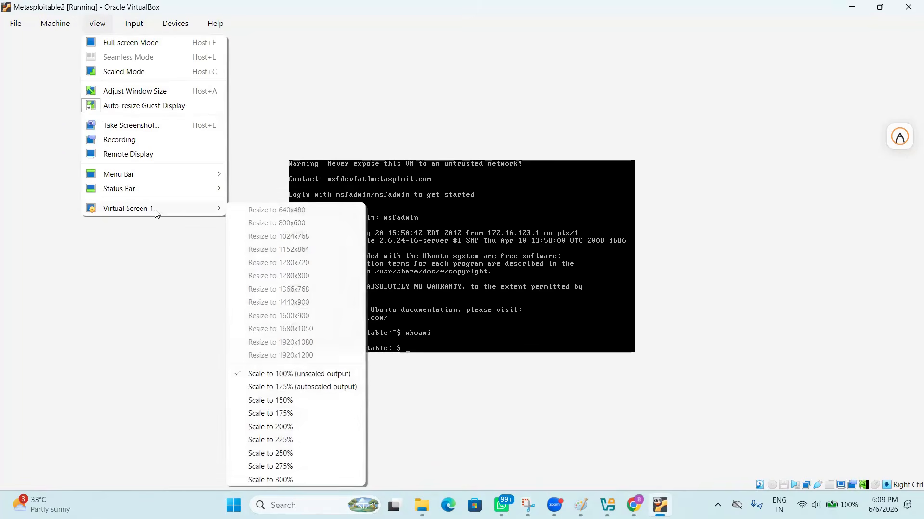
click(291, 388)
click(136, 24)
mouse_move(91, 21)
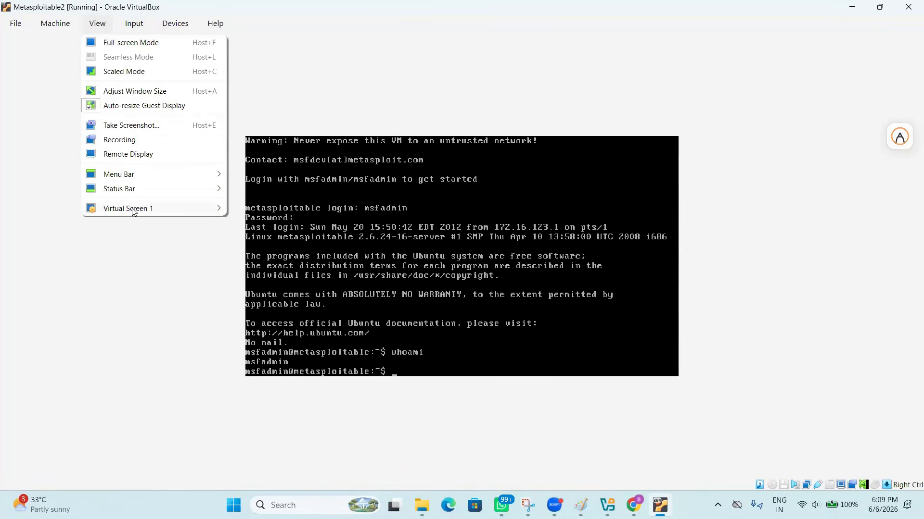
mouse_move(133, 211)
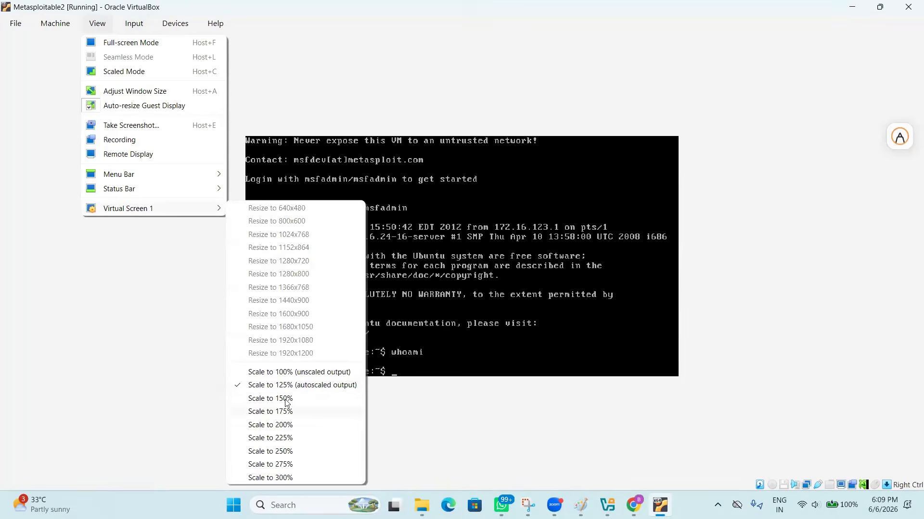
click(271, 398)
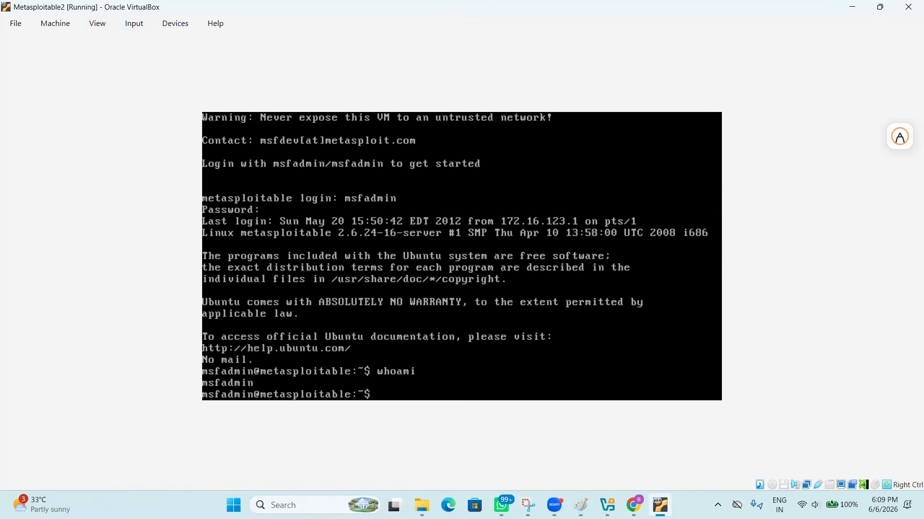
- Run poweroff, then sudo poweroff with the password so Metasploitable halts
text(:ower)
key(BackSpace)
key(BackSpace)
key(BackSpace)
key(BackSpace)
text(poweroff)
key(Return)
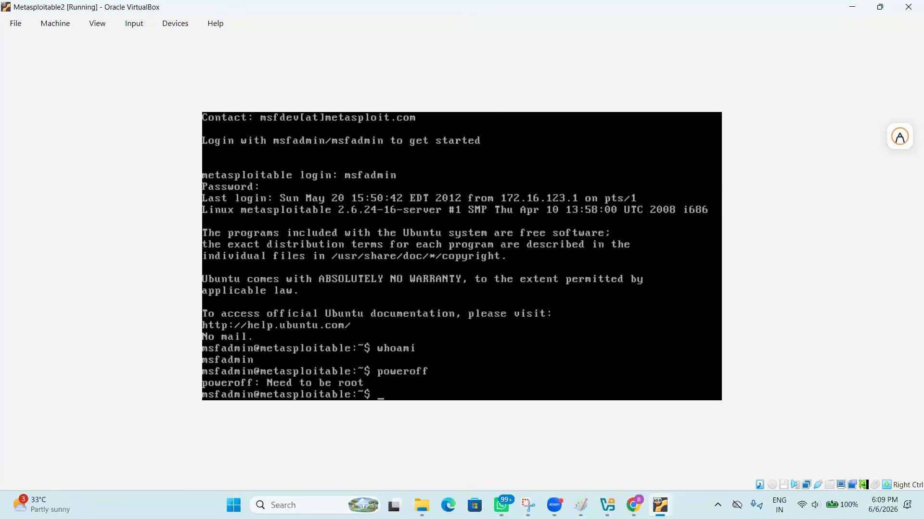
text(sudo poweroff)
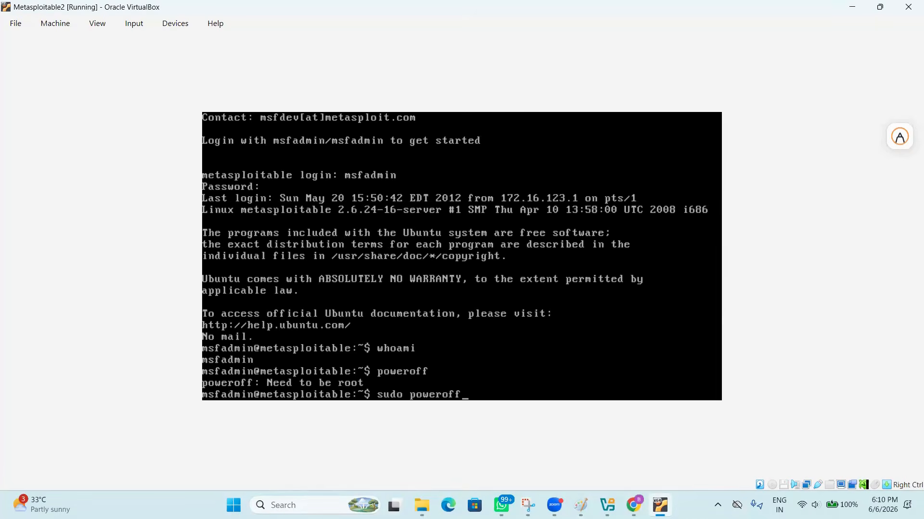
key(Return)
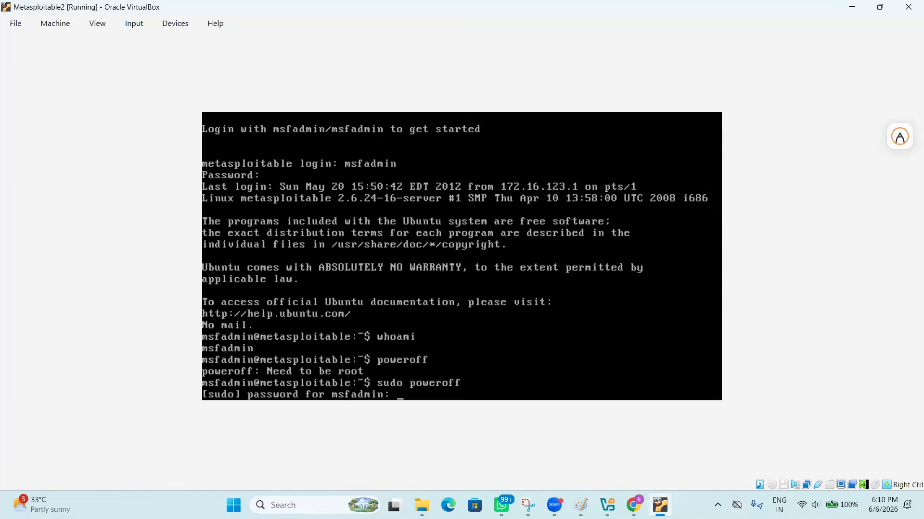
key(Return)
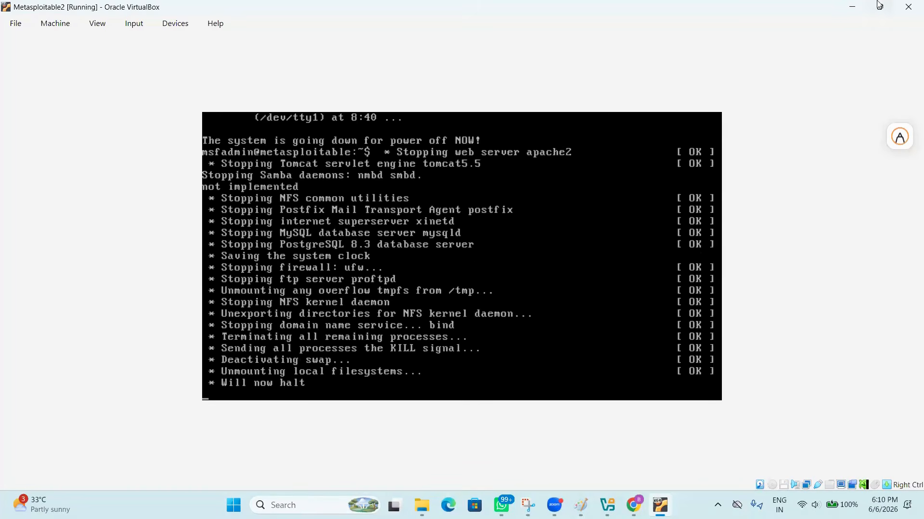
mouse_move(880, 8)
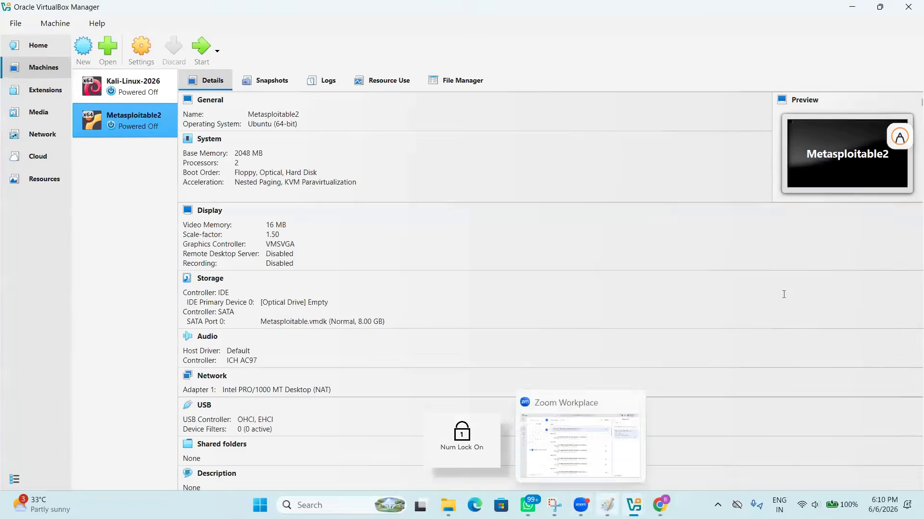
- Add a Paint text box headed 'Exact VirtualBox Steps:' beside the credentials note
click(607, 505)
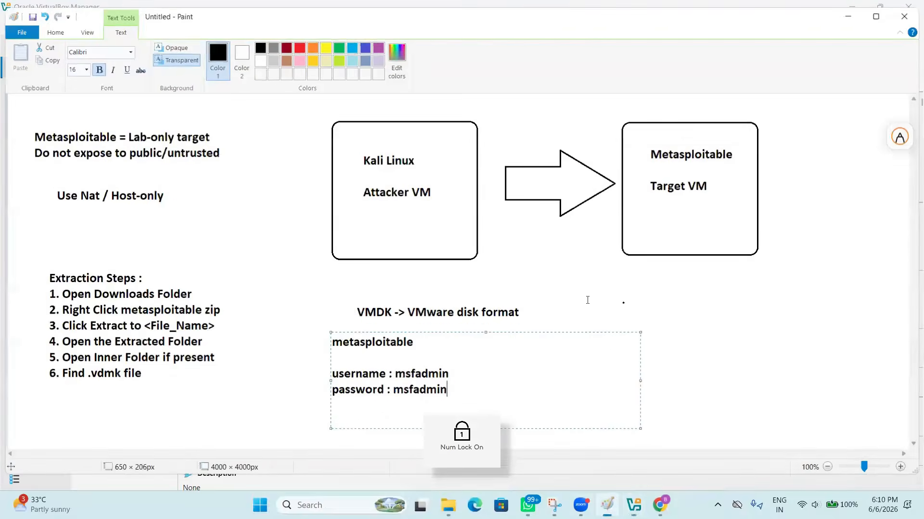
click(587, 298)
scroll(592, 207, down, 3)
drag(549, 179, 687, 197)
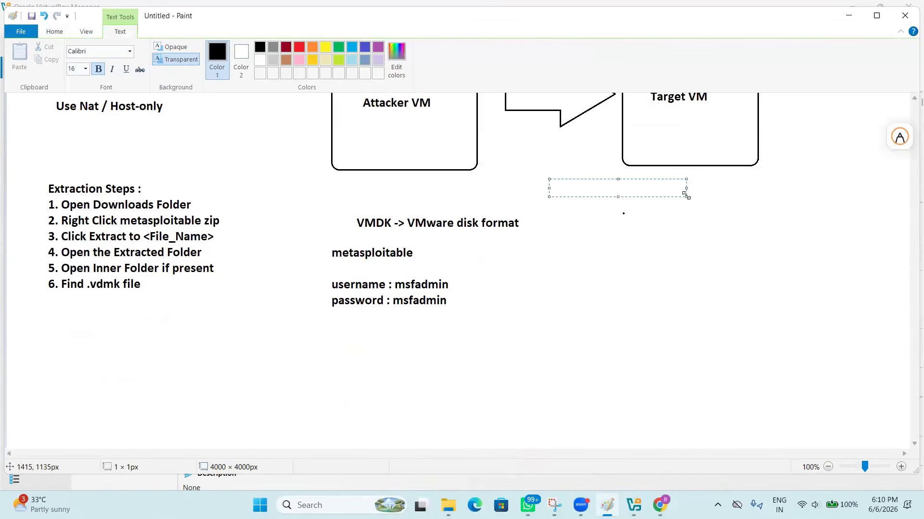
drag(686, 194, 866, 440)
text(Exa)
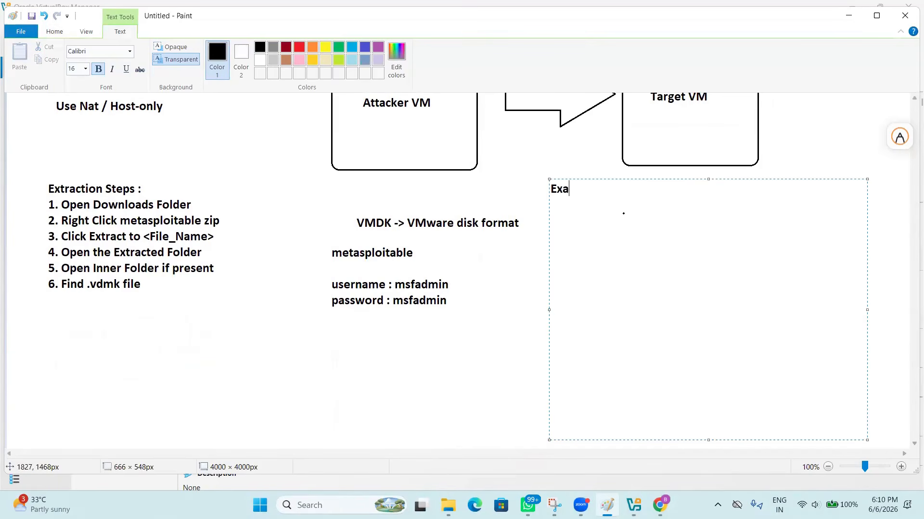
text(ct VirtualBox )
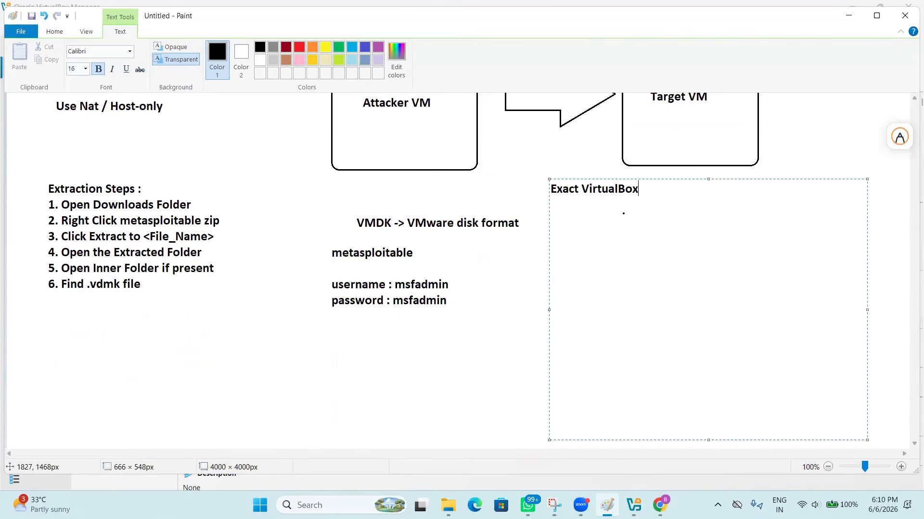
text(Steps:)
key(Return)
- List steps 1–4: Open VirtualBox Manager, Click Machine, Click New, Name : Metasploitable
text(1.)
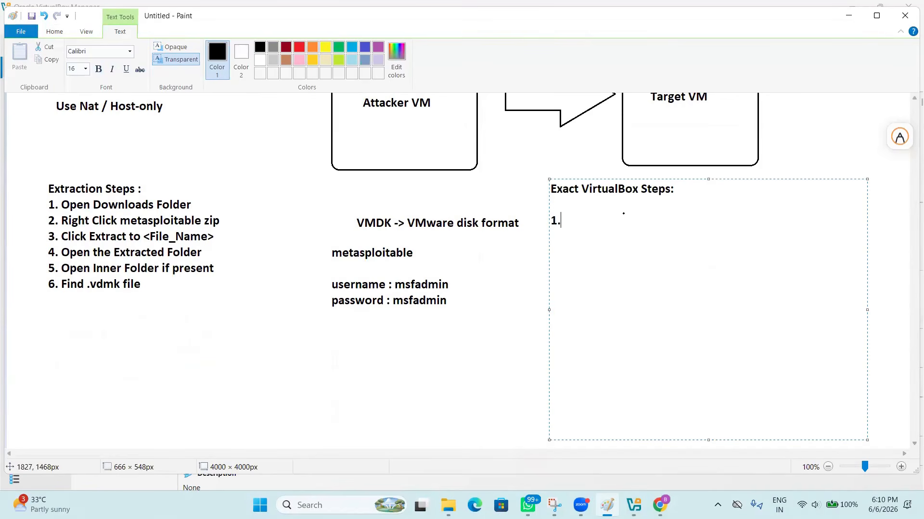
text(Open VirtualB)
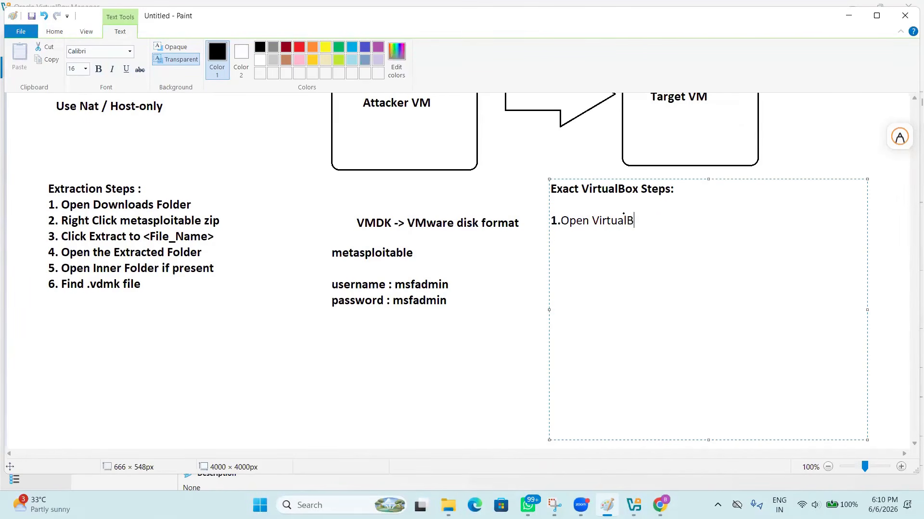
text(ox)
text( Mangeer)
key(BackSpace)
key(BackSpace)
key(BackSpace)
key(BackSpace)
text(ager)
key(Return)
text(2. C)
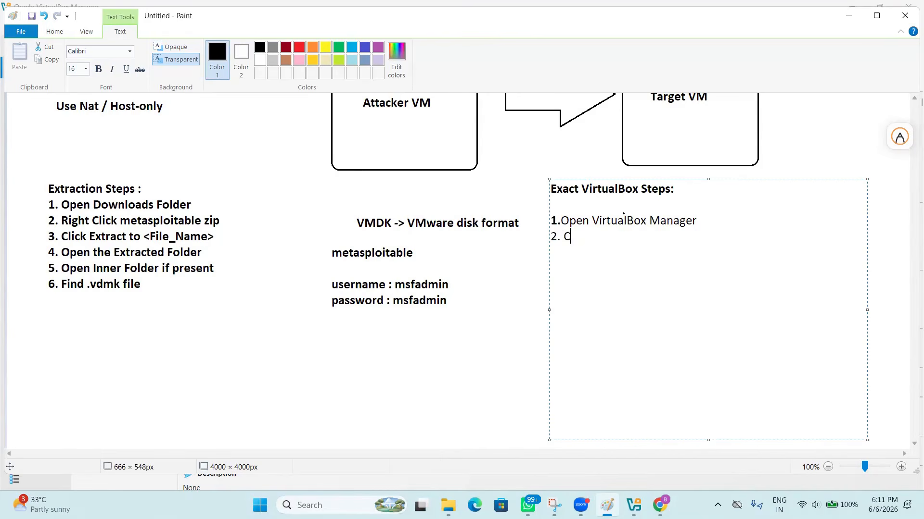
text(lick Machine)
key(Return)
text(3.)
text( Click New )
text(4. )
text(Name :)
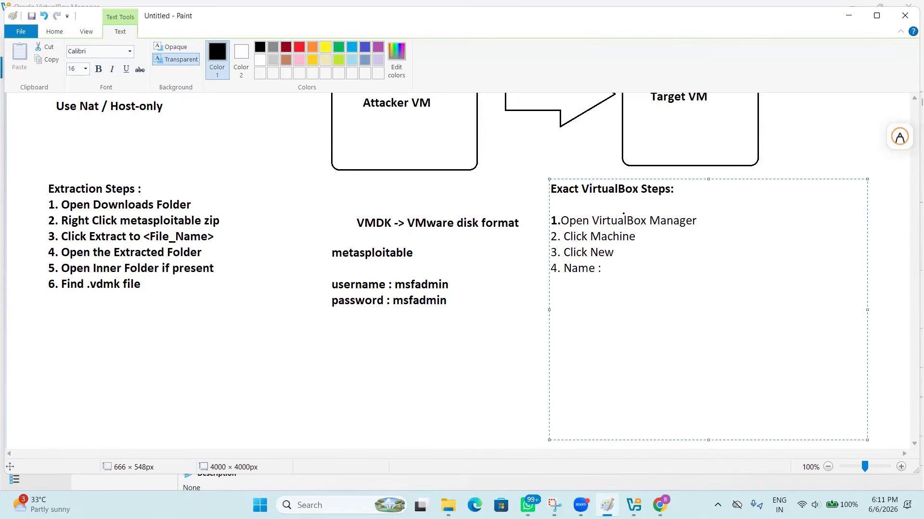
text( Metasploitable )
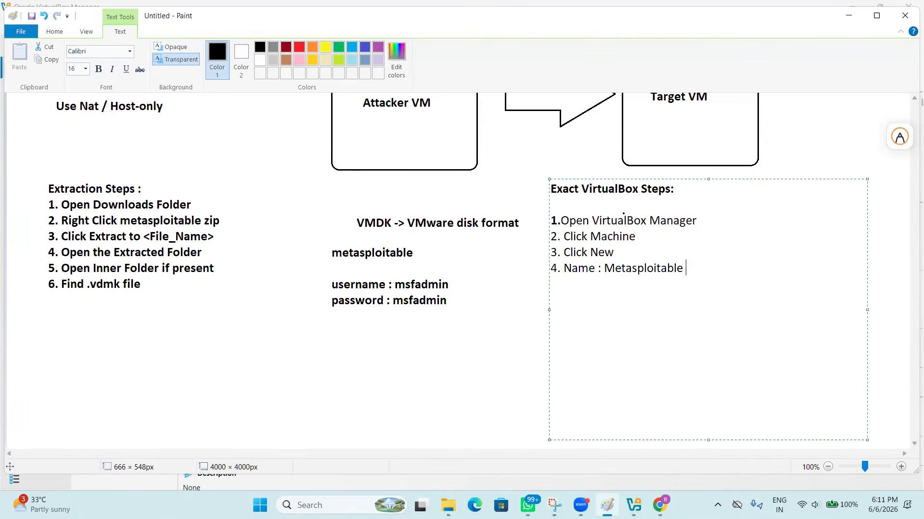
text(25. Type : Linx)
- Add steps 5–7: Type Linux, Ubuntu, and Version: Ubuntu 64-bit
key(BackSpace)
text(ux )
text(6.)
text( Ubuntu)
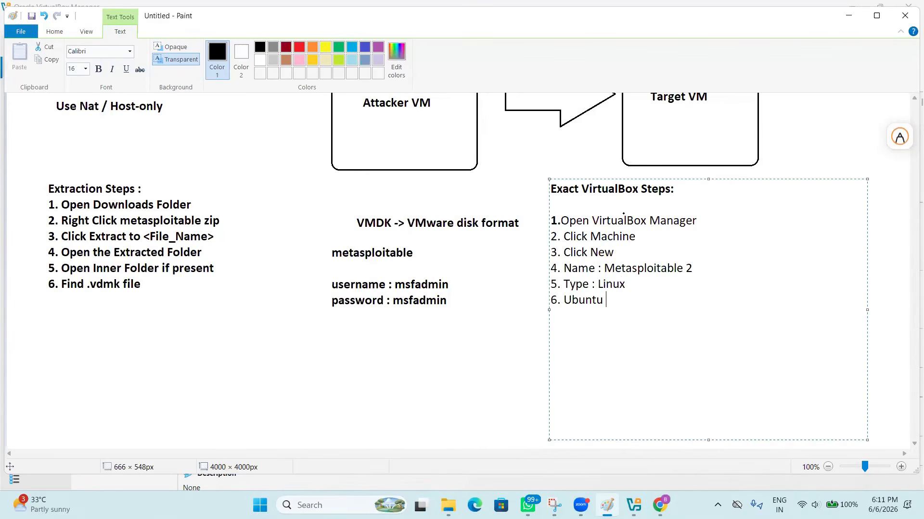
key(Return)
text(7. Vert)
key(BackSpace)
key(BackSpace)
text(rsion: Ubuntu)
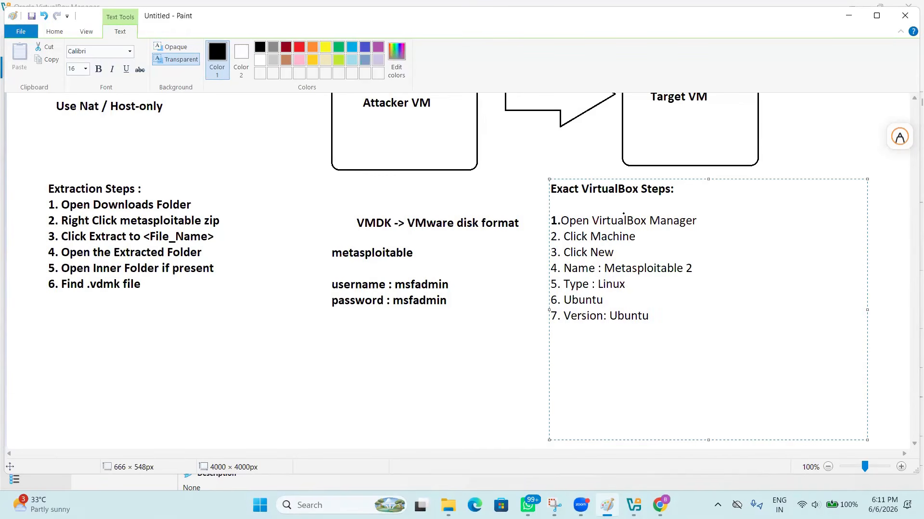
text( 64-bit)
- Add step 8, 'Hardware selection lo default RAM', and begin step 9
key(Return)
text(8.)
text( Hardw)
text(arte)
key(BackSpace)
key(BackSpace)
text(e selection)
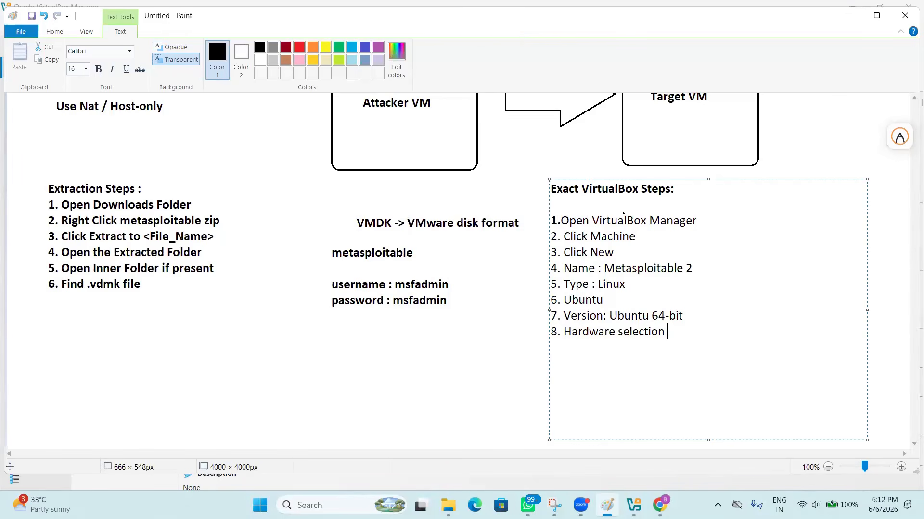
text( :)
key(BackSpace)
key(BackSpace)
text(lo defua)
text(lkt)
key(BackSpace)
key(BackSpace)
text(t RAM)
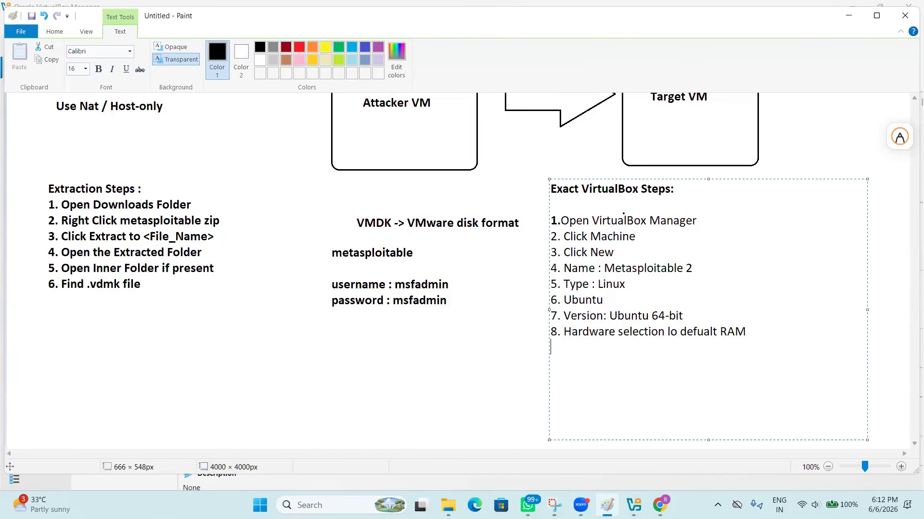
key(Return)
text(9. )
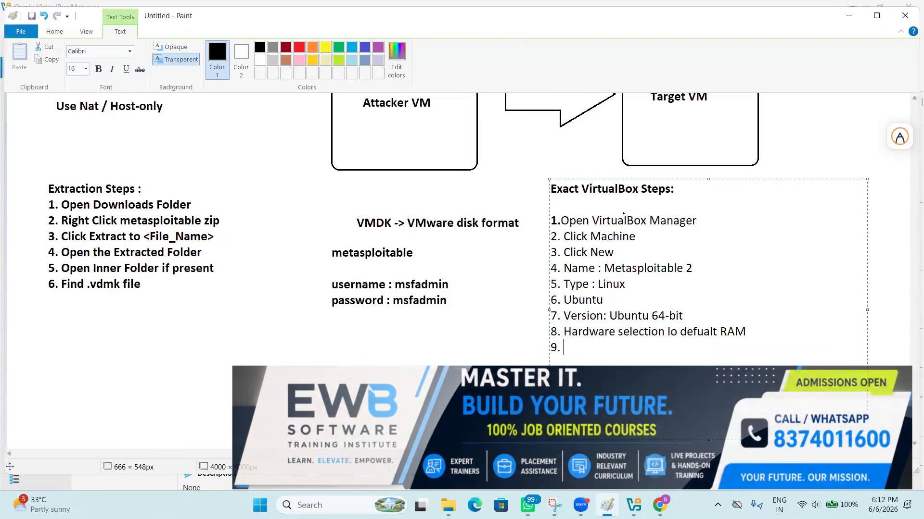
text(Go y)
text(o)
- Write step 9 'Go to Harddisk section' and begin step 10 with 'Select:'
key(BackSpace)
key(BackSpace)
text(t)
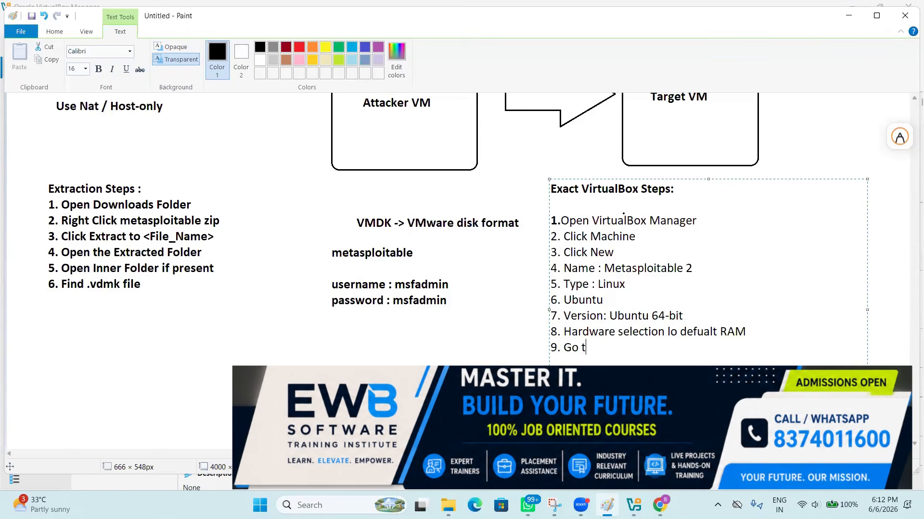
text(o Harddisk section)
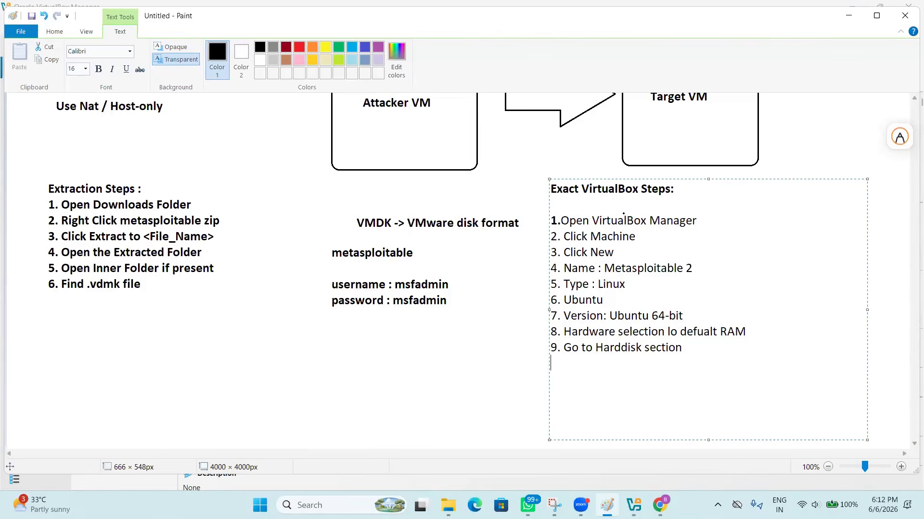
key(Return)
text(10. Selct)
key(BackSpace)
key(BackSpace)
text(ect:)
- Finish steps 10–14: use existing disk file, folder icon, add, select Metasploitable .vmdk, open
text(Use an d)
key(BackSpace)
key(BackSpace)
text(existing)
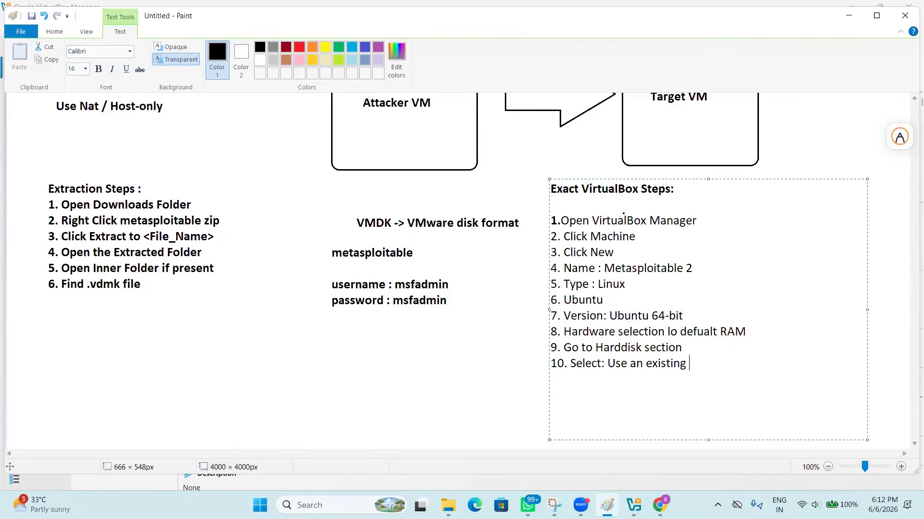
text( virtual hard disk file )
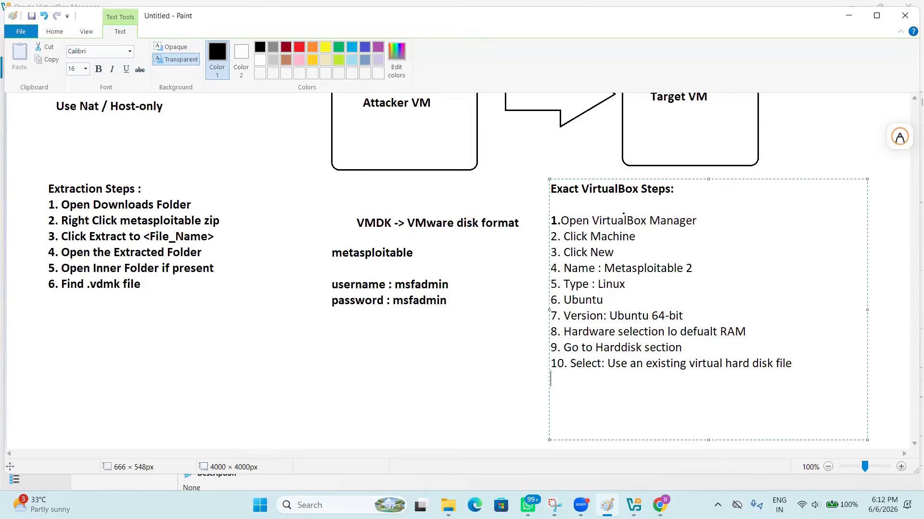
text(11. click folder icon )
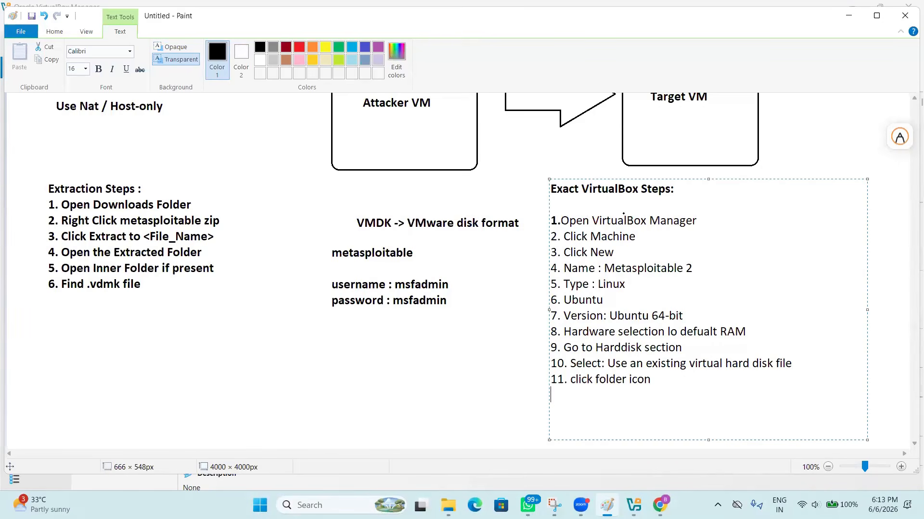
text(12. click add)
key(Return)
text(13. select )
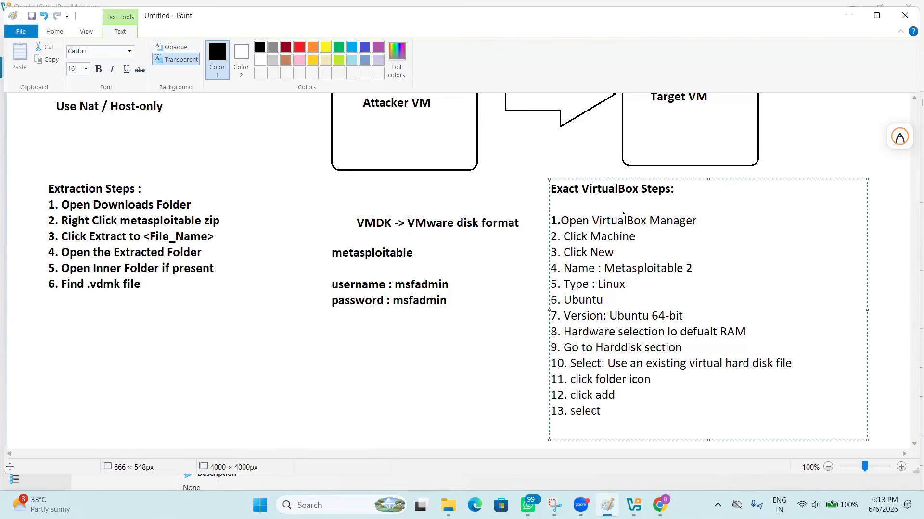
text(Metasploitable .vmdk file )
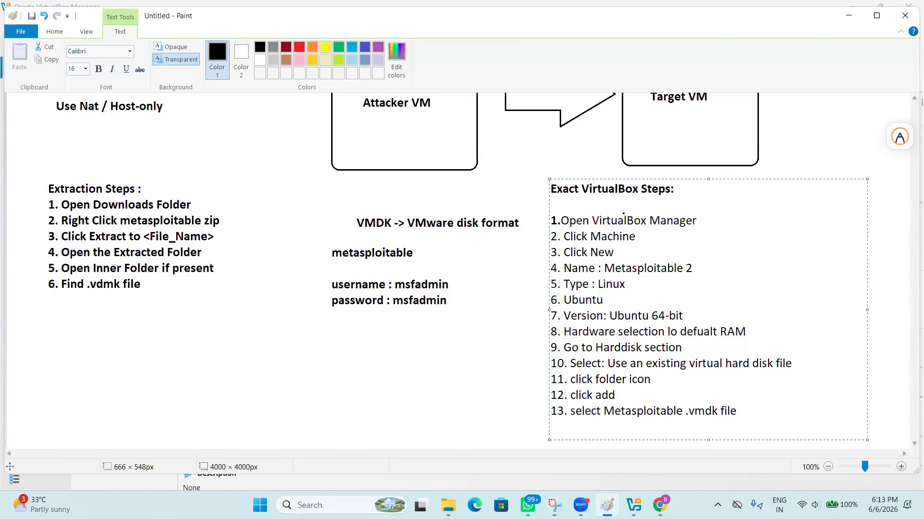
text(14. click open )
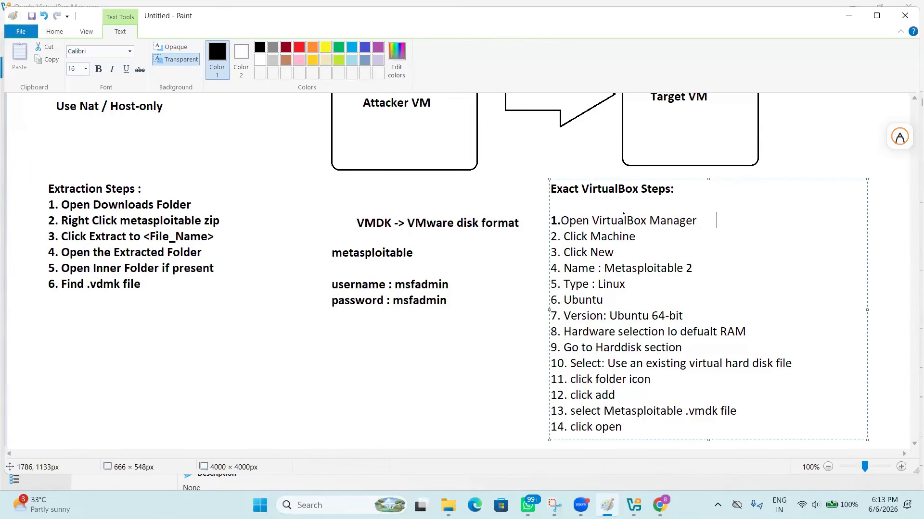
text(15)
key(BackSpace)
key(BackSpace)
- Commit the list, then start a new text block below the credentials with '15. choose'
click(314, 355)
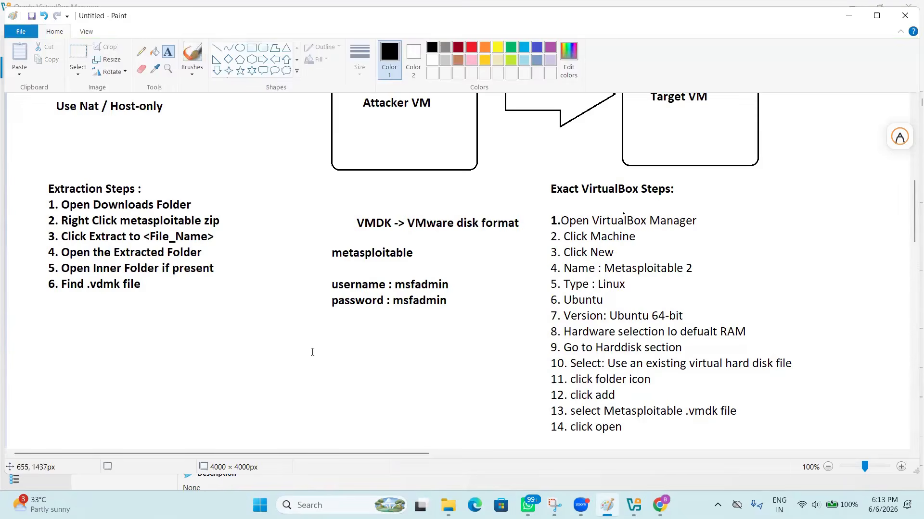
click(306, 336)
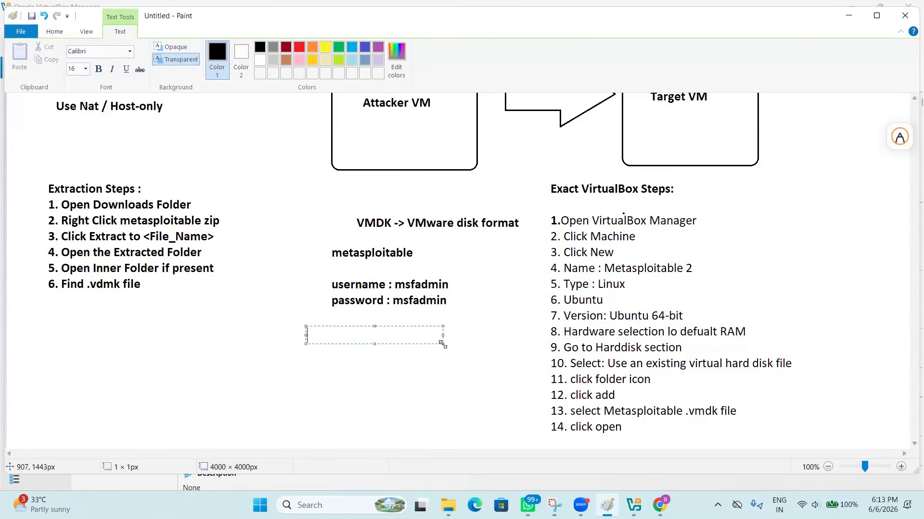
drag(442, 343, 504, 430)
text(15.c)
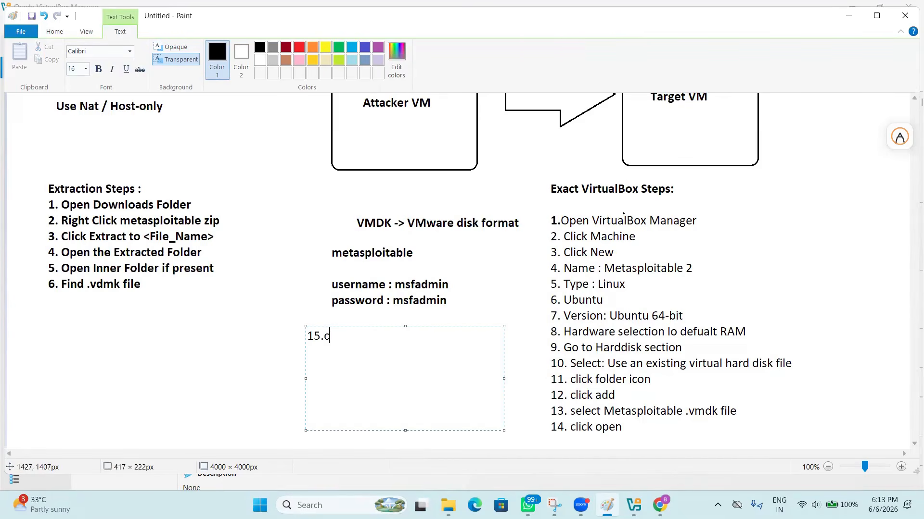
text(hoose)
key(BackSpace)
key(BackSpace)
text(ose)
key(Return)
- Add step '16. Click Finish', capitalise 'Choose', and commit the new text block
text(16. Clicki)
key(BackSpace)
text(Finisgh)
key(BackSpace)
key(BackSpace)
key(BackSpace)
text(h)
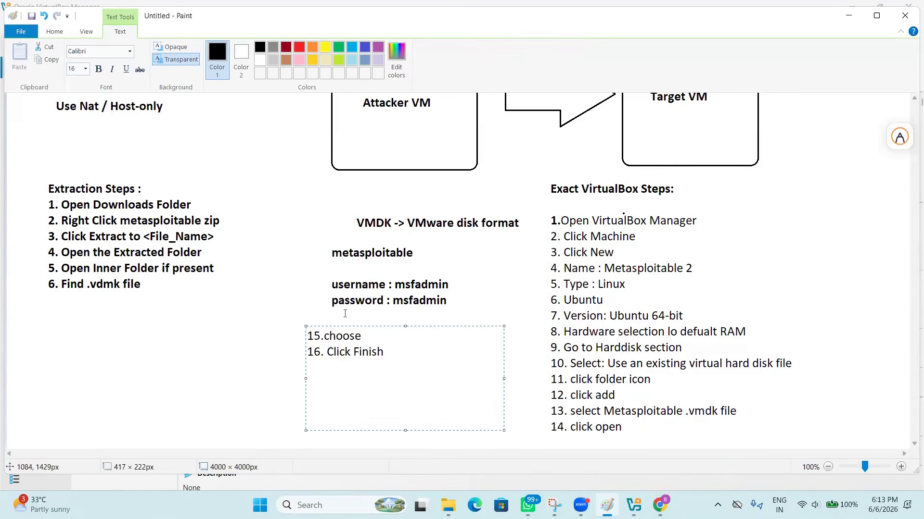
click(329, 336)
key(BackSpace)
text(C)
click(769, 236)
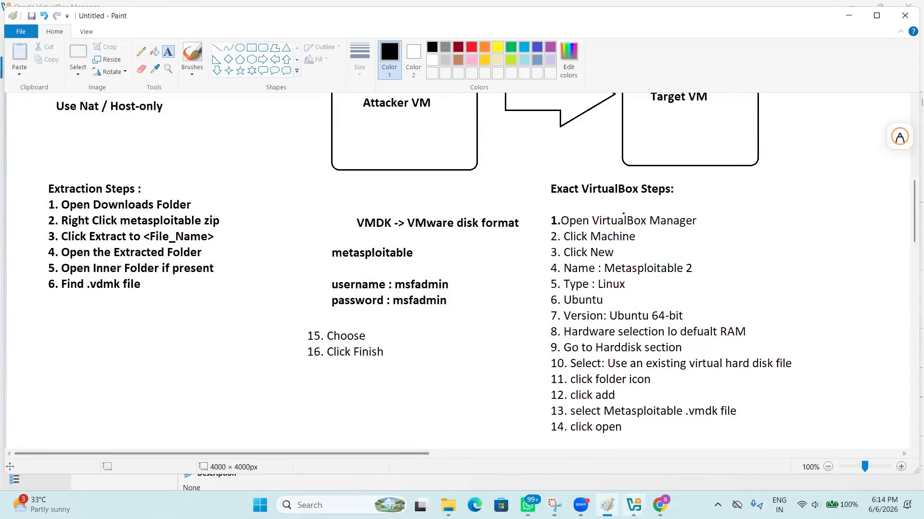
click(634, 505)
- Show the powered-off Metasploitable2 machine's details: 2048 MB memory, 2 processors, 8.00 GB vmdk
click(659, 434)
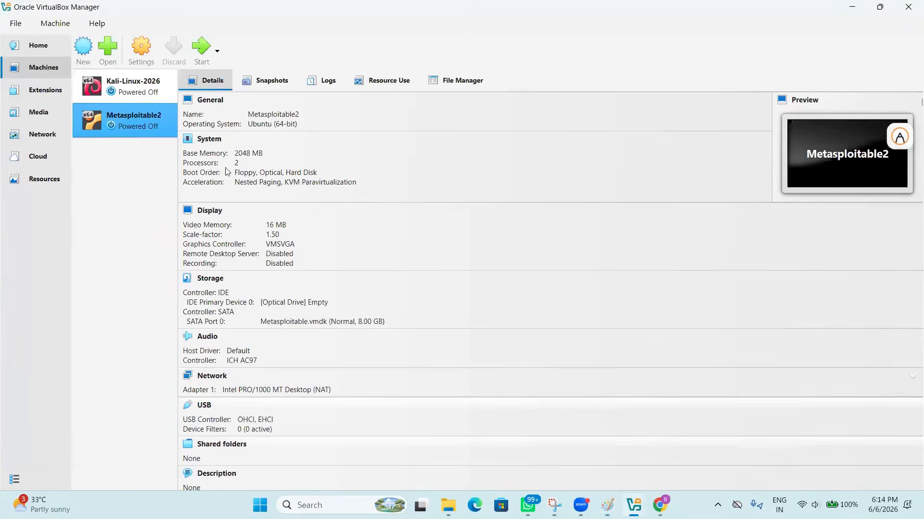
right_click(125, 128)
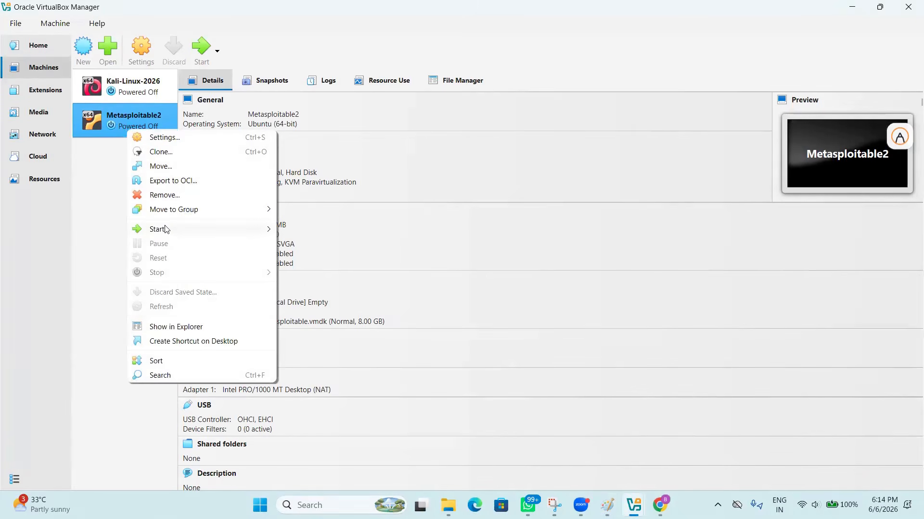
mouse_move(166, 229)
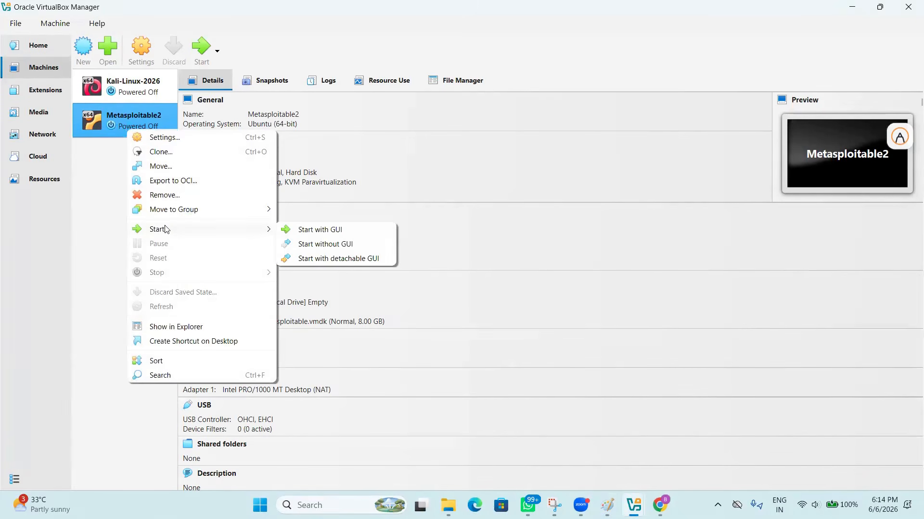
click(225, 25)
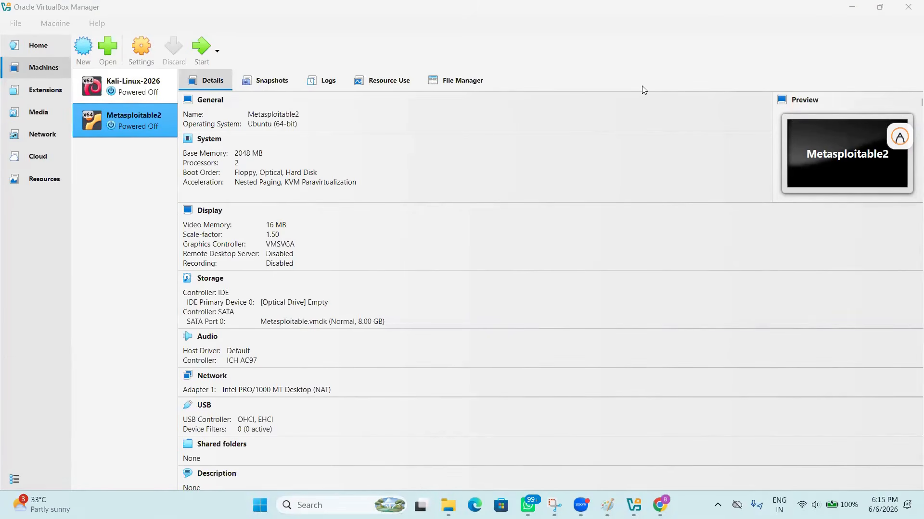
- Return from VirtualBox Manager to the Paint notes listing the VirtualBox steps with Alt+Tab
click(650, 73)
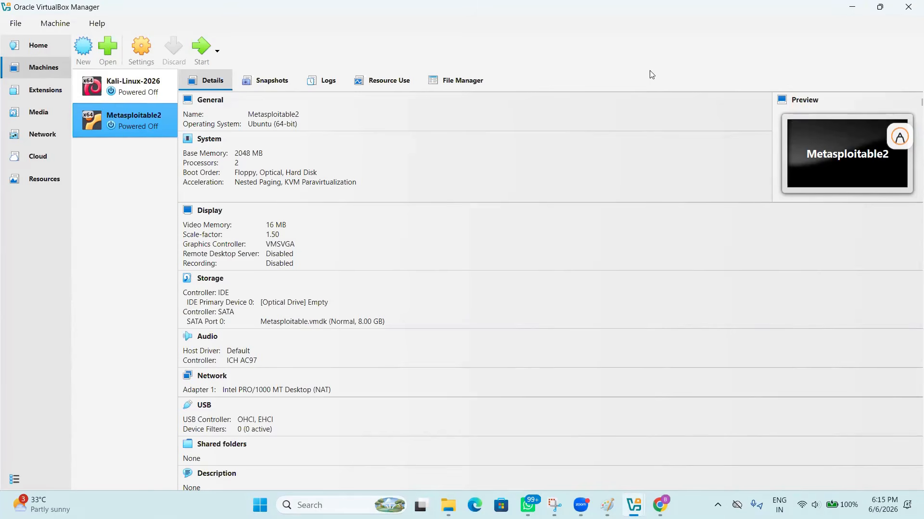
key(alt+Tab)
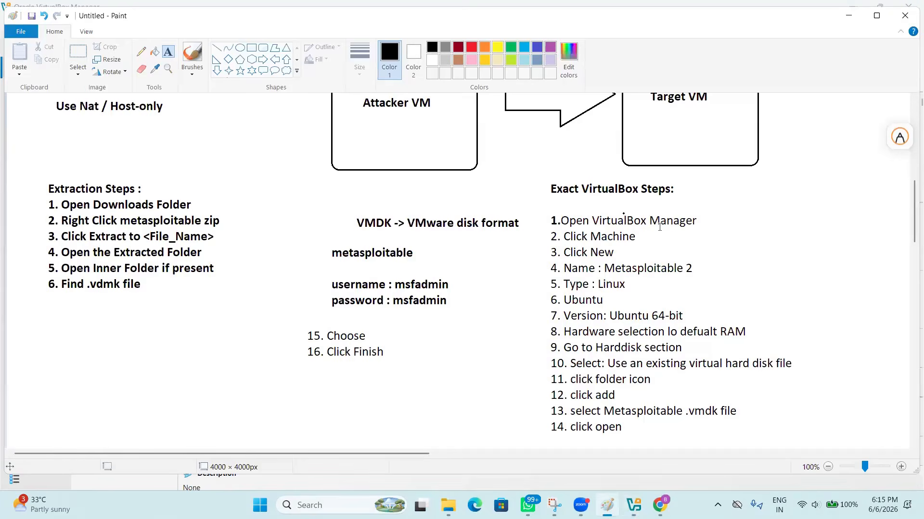
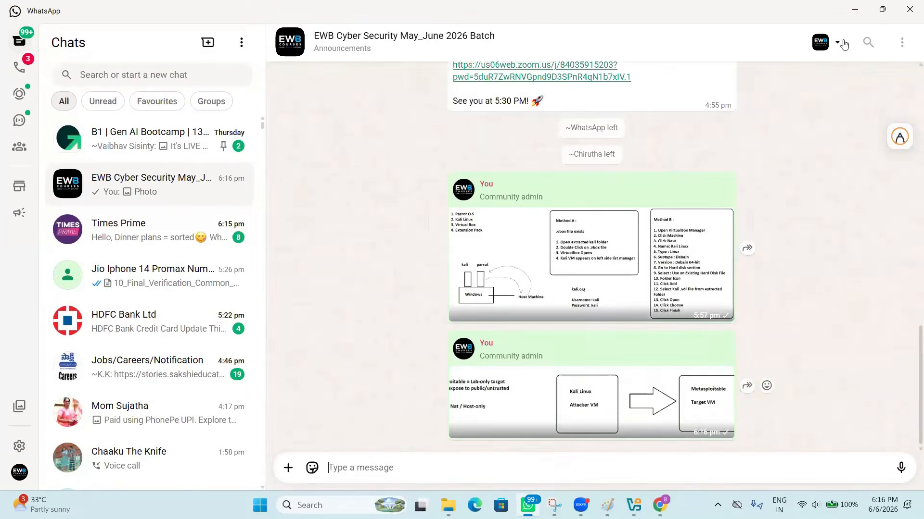
- Send the notes photo to the EWB Cyber Security May_June 2026 Batch group
click(855, 14)
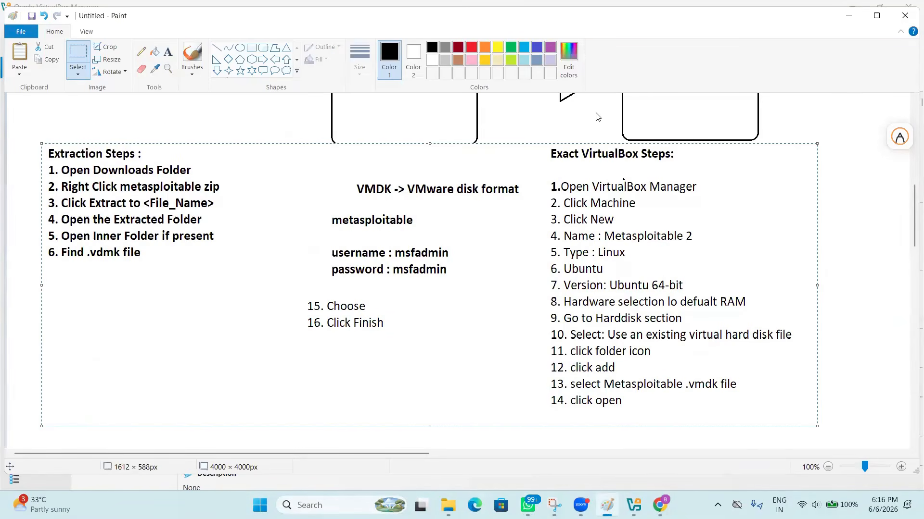
- Deselect the step notes and scroll the canvas toward the Kali and Metasploitable diagrams
click(178, 112)
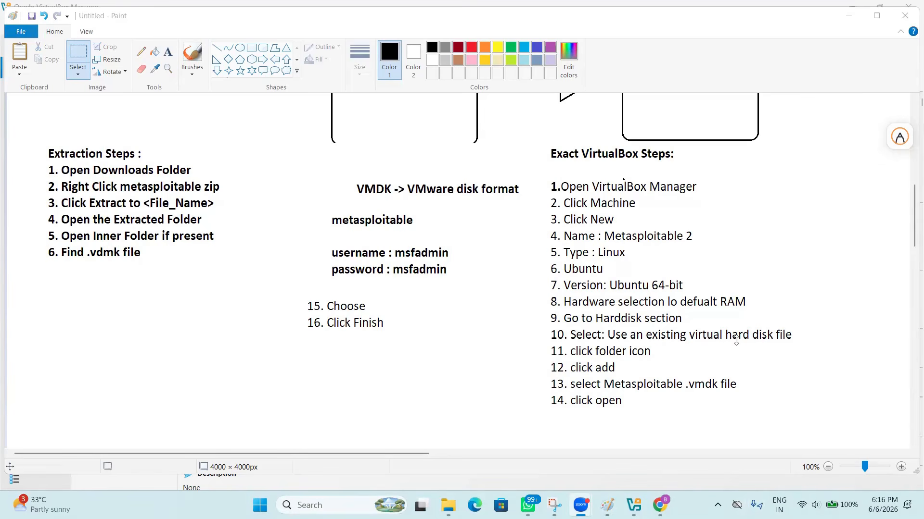
scroll(335, 317, down, 5)
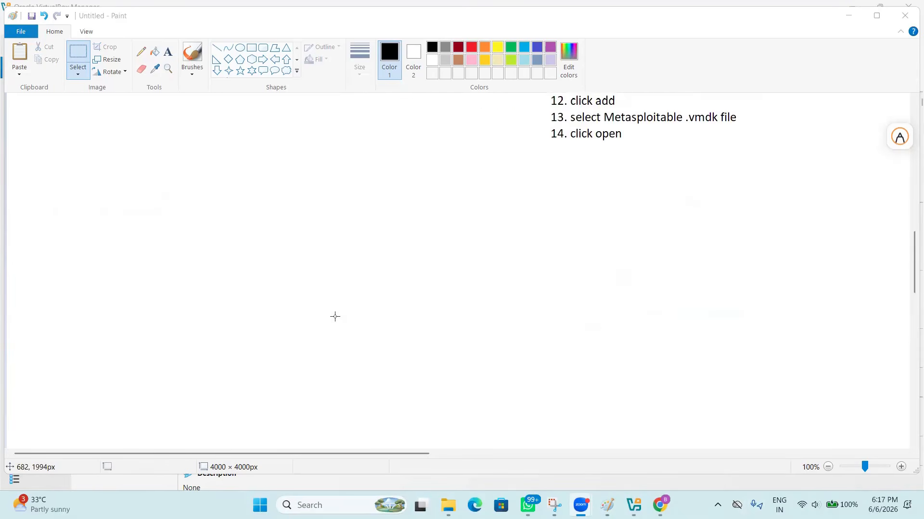
scroll(335, 317, down, 5)
scroll(335, 316, up, 19)
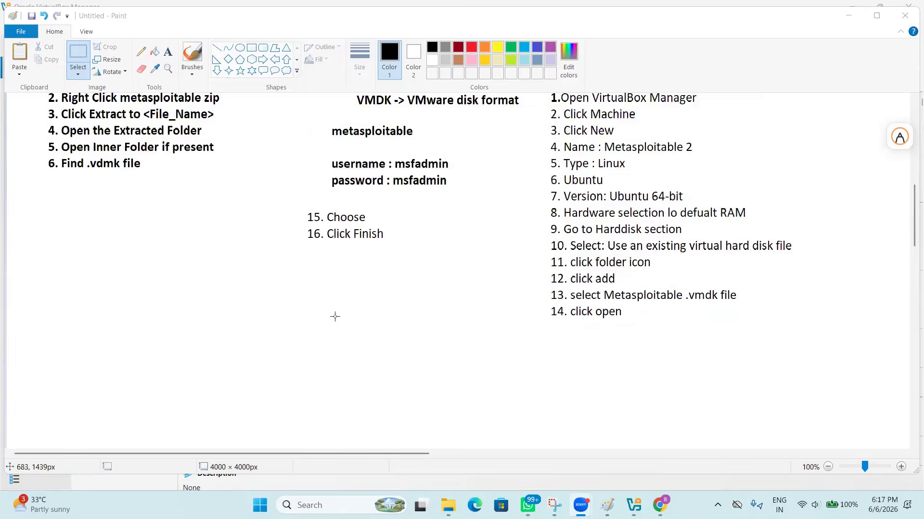
scroll(335, 316, down, 17)
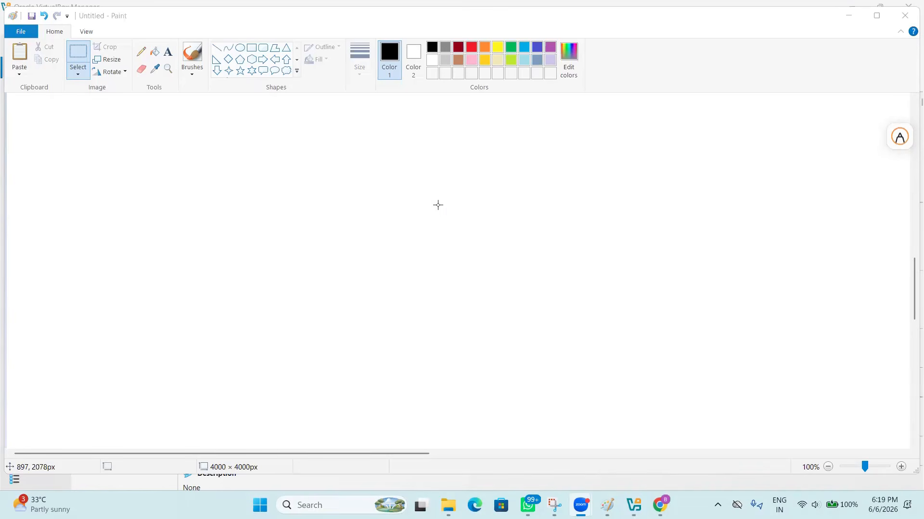
- Create a large text box headed 'Parrot OS Use Case :' in dark red
click(168, 55)
mouse_move(60, 127)
mouse_down()
mouse_move(195, 145)
mouse_move(616, 352)
mouse_move(585, 365)
mouse_up()
text(Parr)
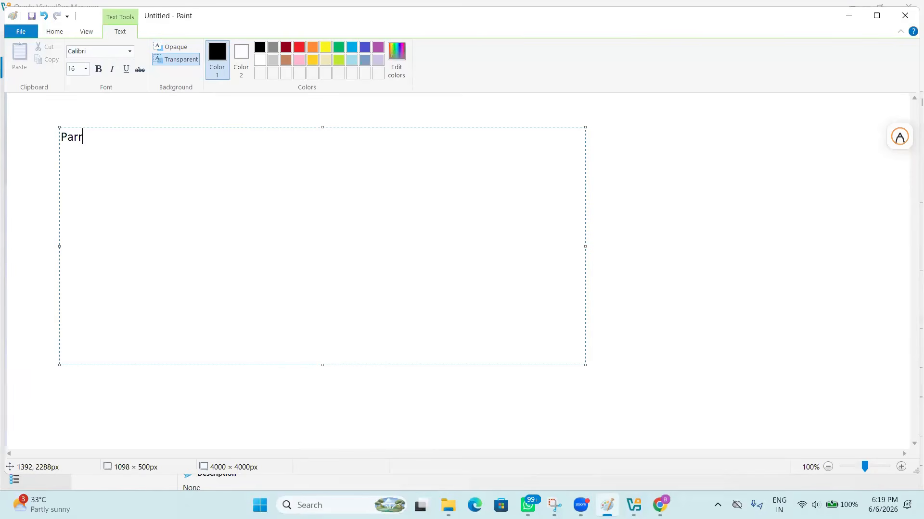
text(ot OS Use Case :)
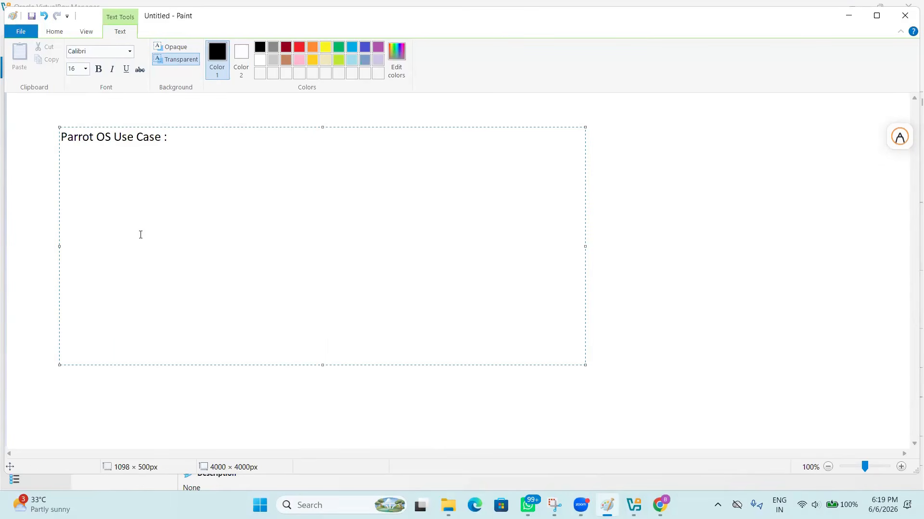
click(286, 47)
drag(71, 169, 81, 170)
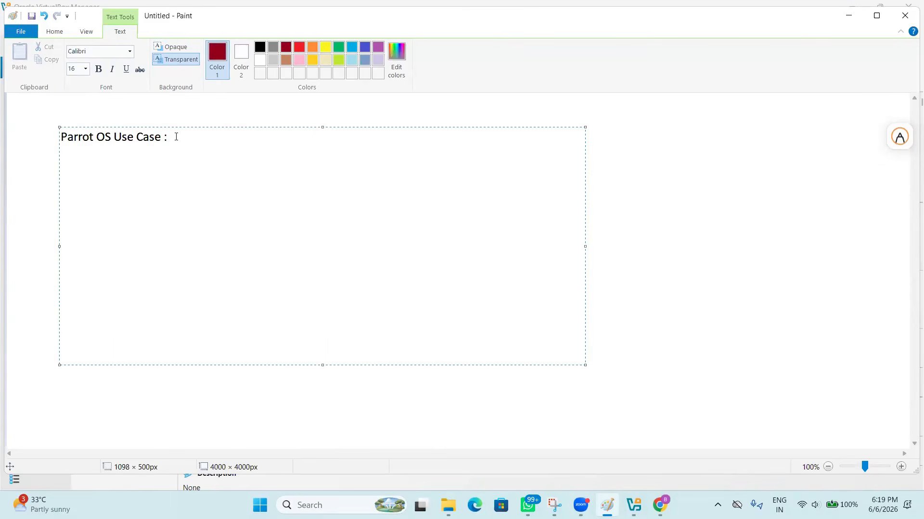
- List '-> Kali Alternative', '-> Security Tools Practice' and '-> Secondary Lab OS' under the heading
key(Return)
key(Return)
text(1.)
key(BackSpace)
key(BackSpace)
key(BackSpace)
text(-> Kali)
text( Alne)
key(BackSpace)
key(BackSpace)
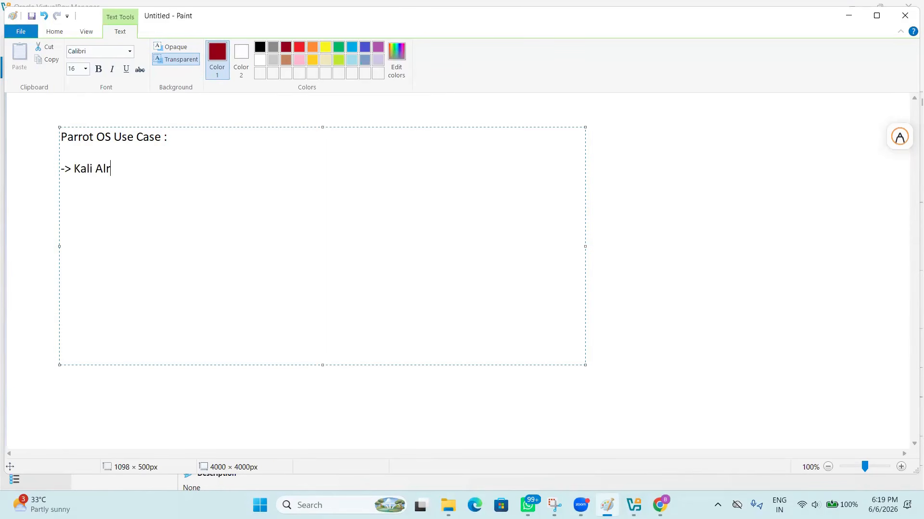
text(ternative)
key(Return)
text(-> Security Too)
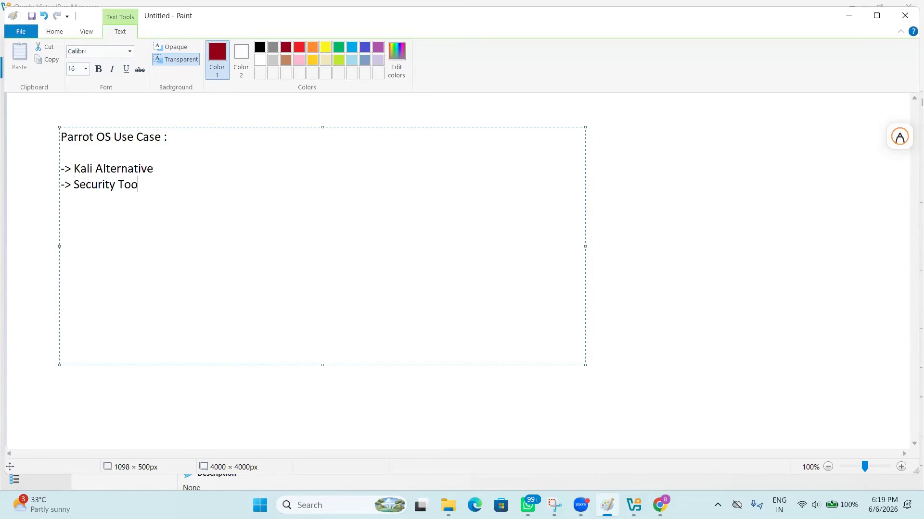
text(ls Practice)
key(Return)
text(-> Secondar)
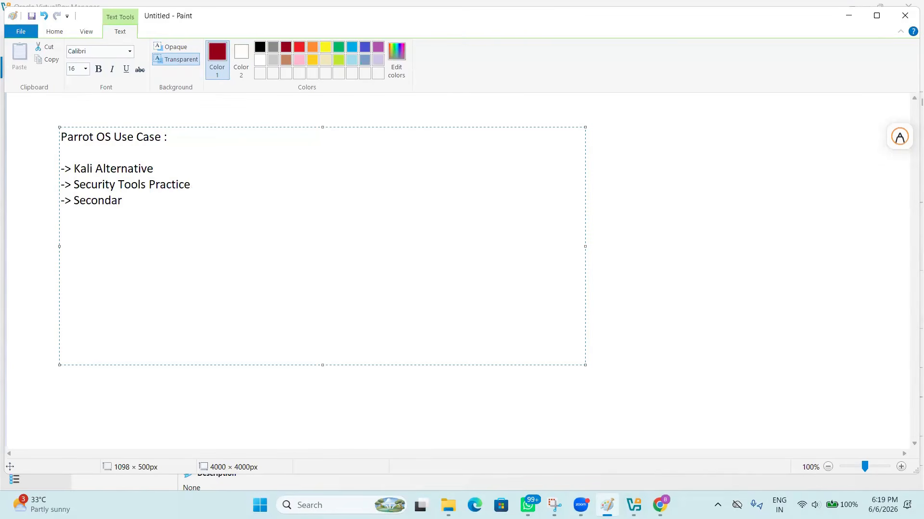
text(y Lab)
text(OS)
click(726, 246)
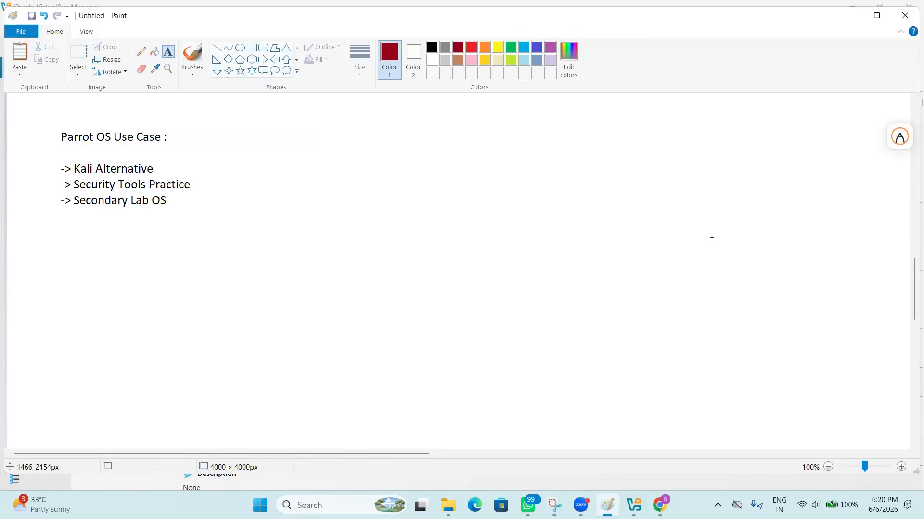
- Place a red top-right note reading 'Linux - 90%' and '10% --> commands'
click(653, 110)
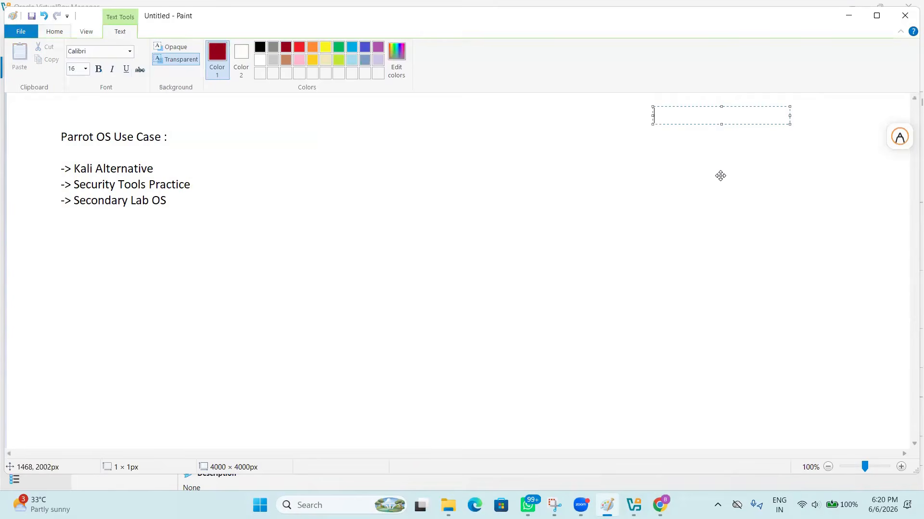
text(Linux - 90%)
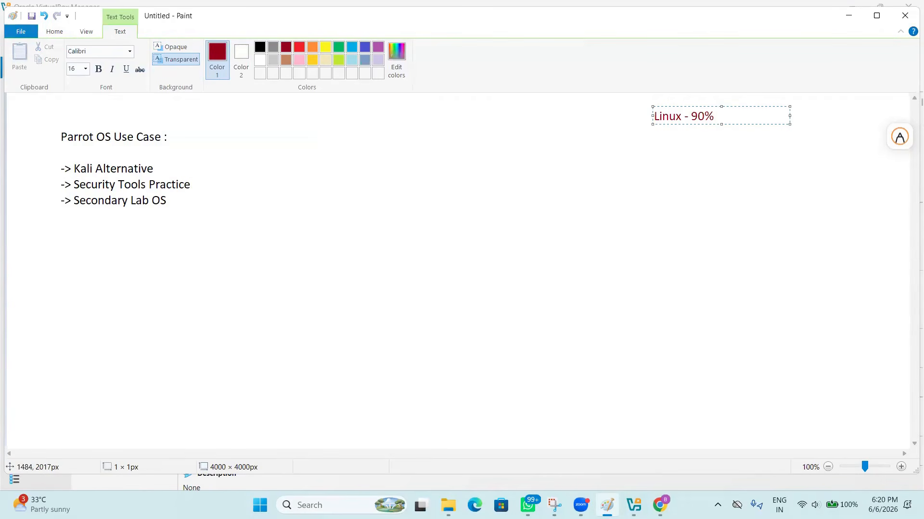
key(Return)
key(Return)
text(10% -->)
text( s)
key(BackSpace)
text(commands)
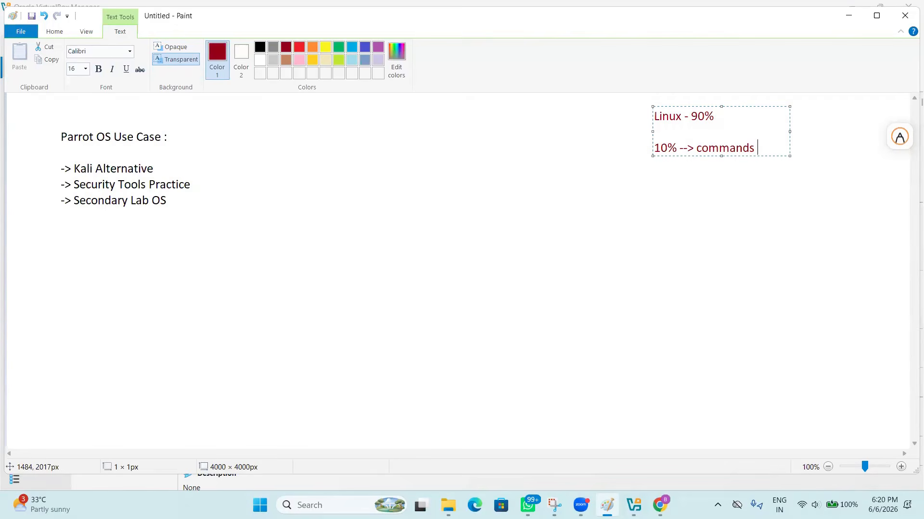
click(695, 192)
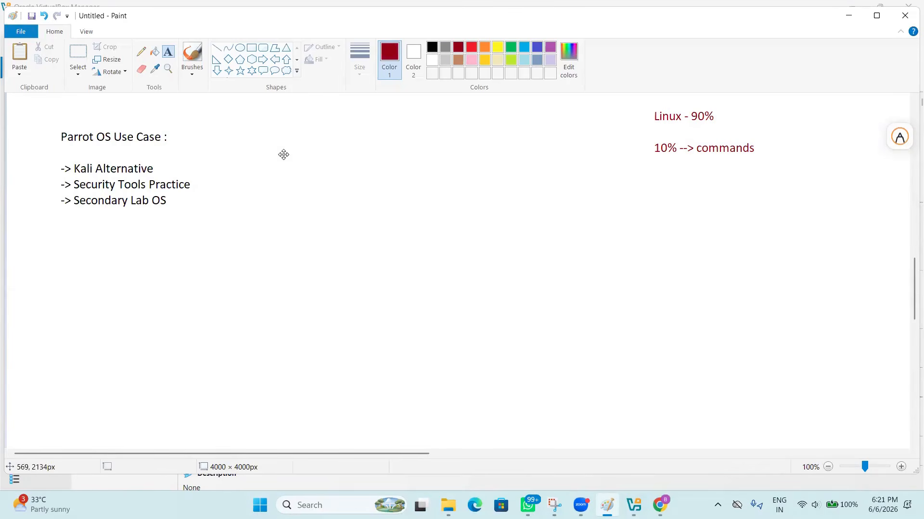
- Start an 'OVA Import Steps :' note with '1. Open Downloads Folder' and '2. Double Click Parrot .ova file'
click(269, 115)
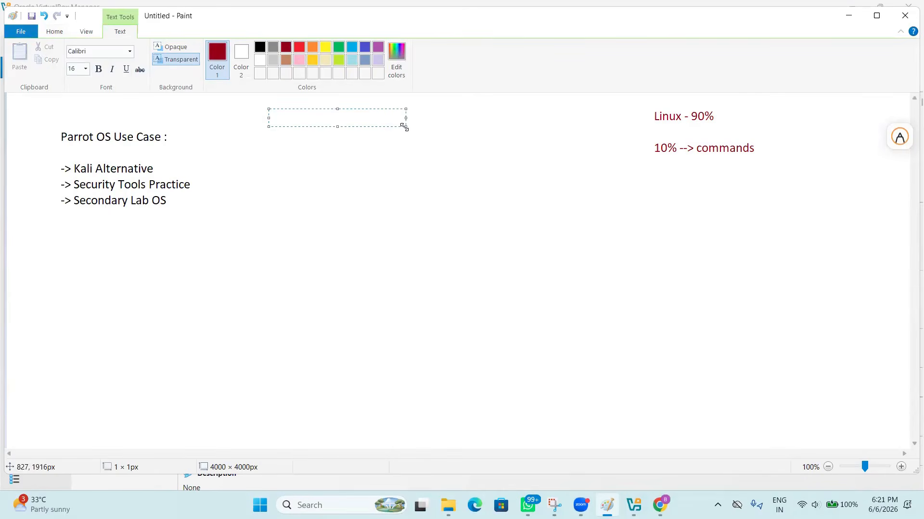
drag(404, 126, 600, 356)
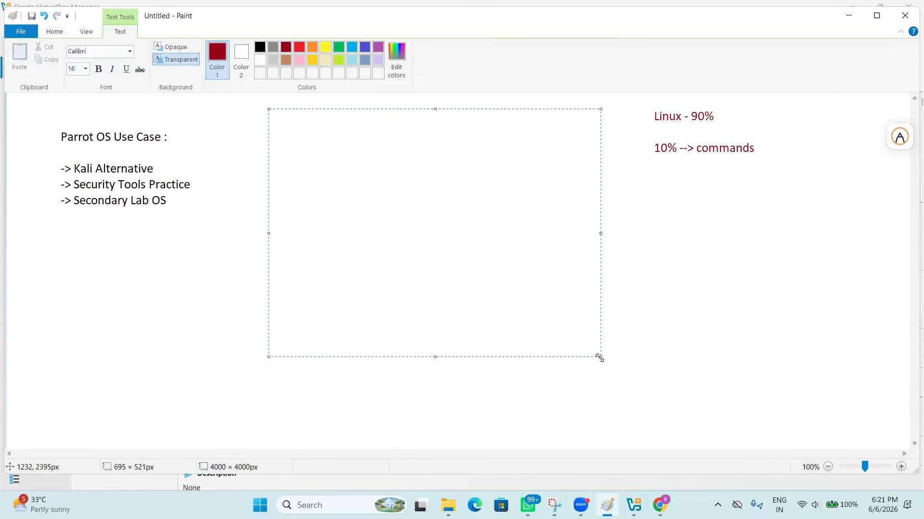
text(OVA Import Steps :)
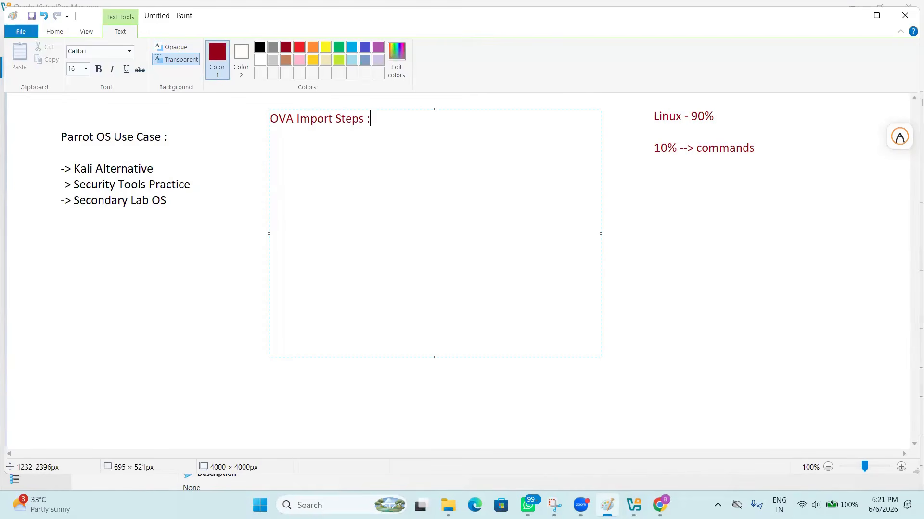
key(Return)
key(Return)
text(1. Open Donwlolad)
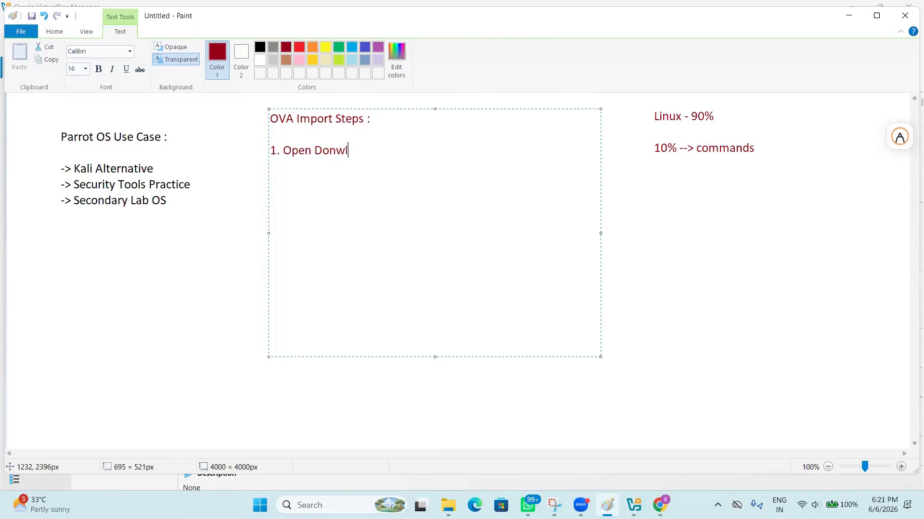
key(BackSpace)
key(BackSpace)
key(BackSpace)
text(ads Folder)
key(Return)
text(2. Dou)
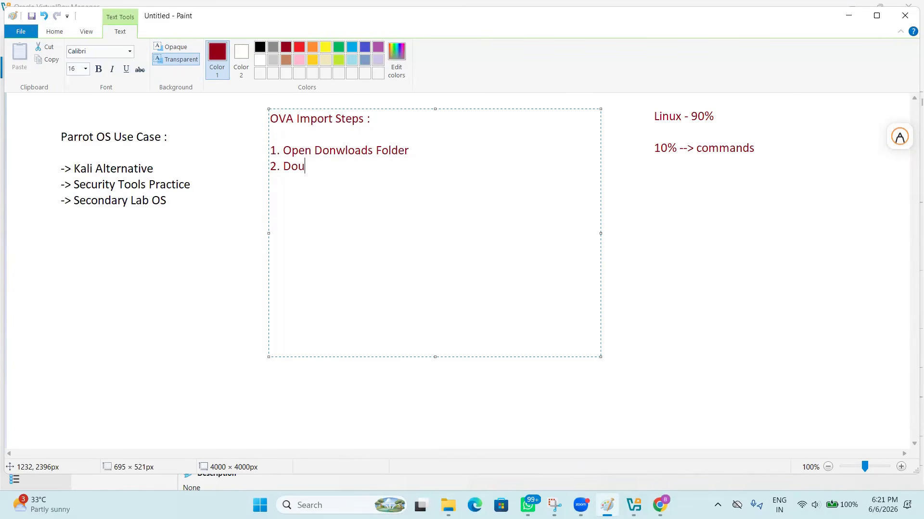
text(ble Click Parrrot)
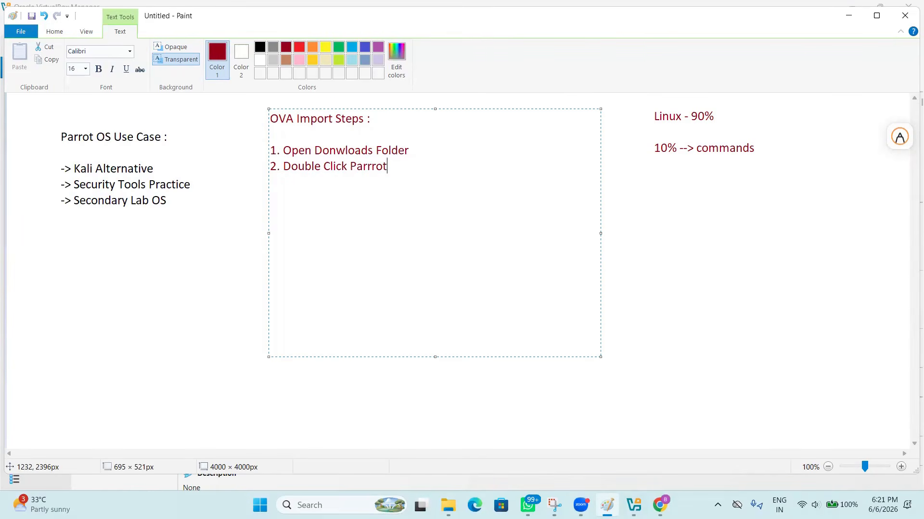
key(BackSpace)
key(BackSpace)
key(BackSpace)
key(BackSpace)
text(ot .ova file)
- Add step '3. Virtualbox Import Appliance Screen Opens' to the list
key(Return)
text(3. Virtual)
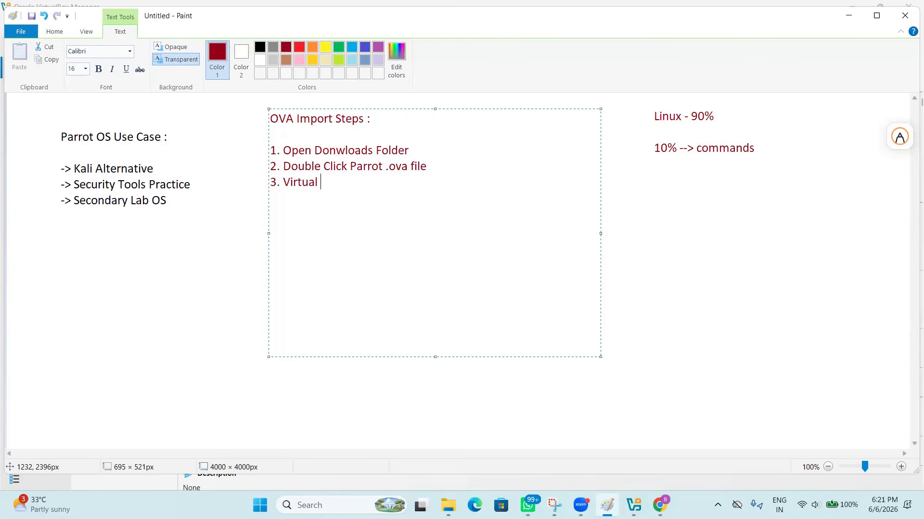
key(BackSpace)
text(box)
key(BackSpace)
key(BackSpace)
text(ox )
text(Import Ap)
text(pl)
key(BackSpace)
text(plicance)
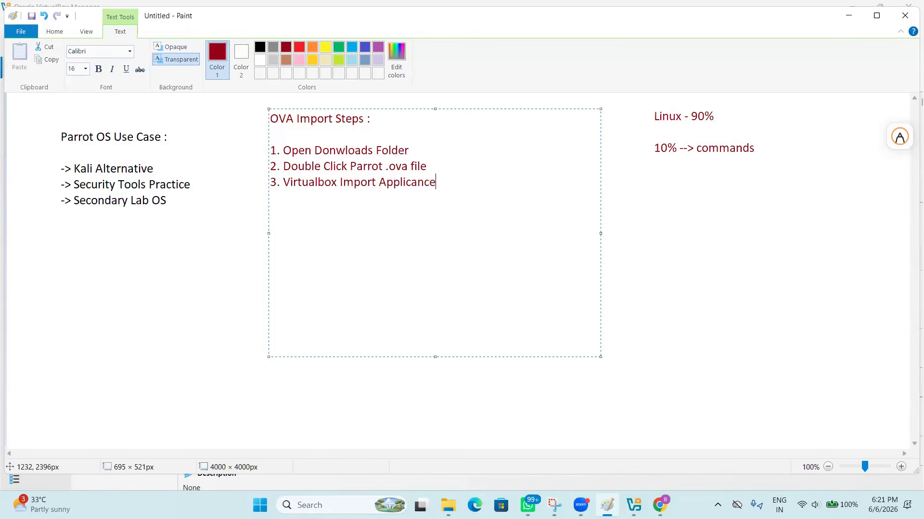
key(BackSpace)
key(BackSpace)
key(BackSpace)
key(BackSpace)
key(BackSpace)
text(ance Screen Opens)
- Add steps 4–6: Review Machine Name & Settings, Click Finish / Import, Wait for import progress to complete
key(Return)
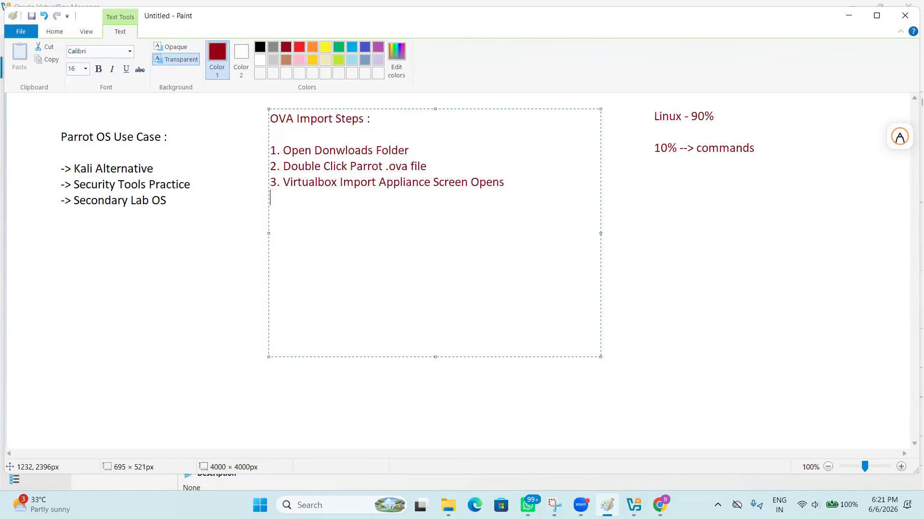
text(4. Review Machine Na)
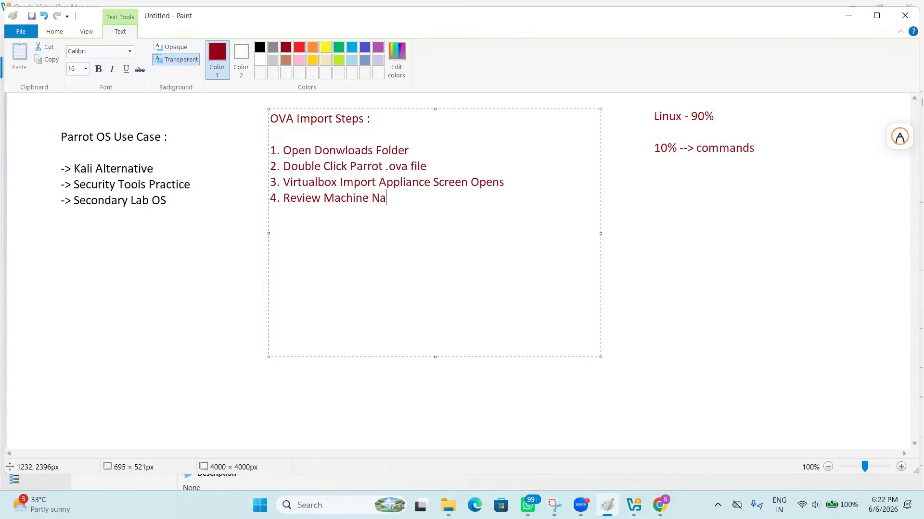
text(me & Settings)
key(Return)
text(5. Click Finish)
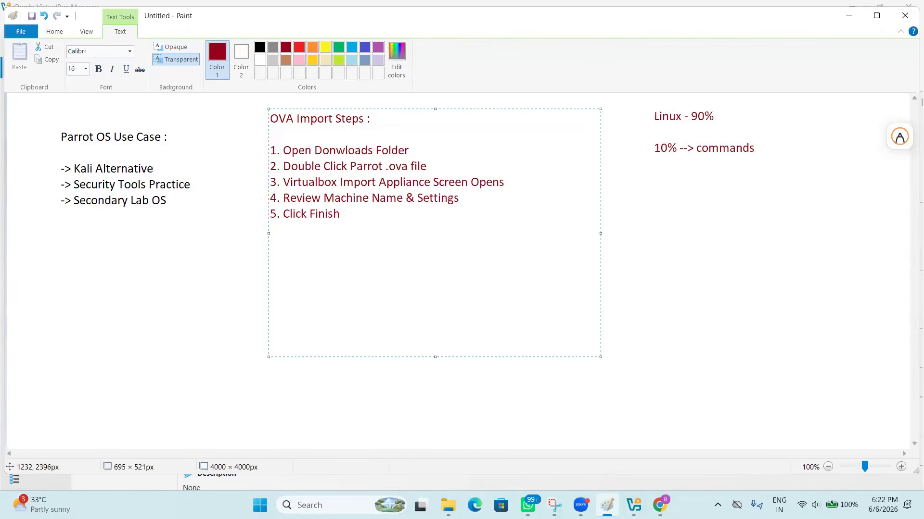
text( / Import)
key(Return)
text(6. Wait )
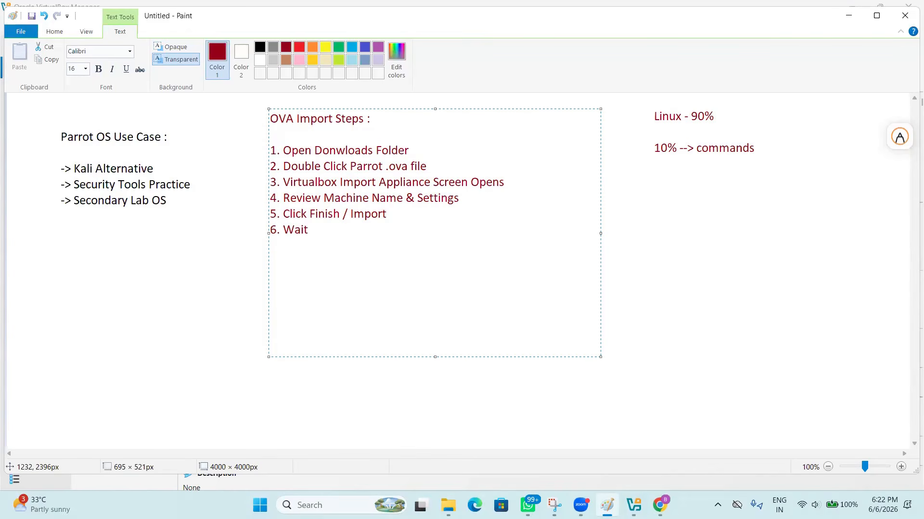
text(for impor)
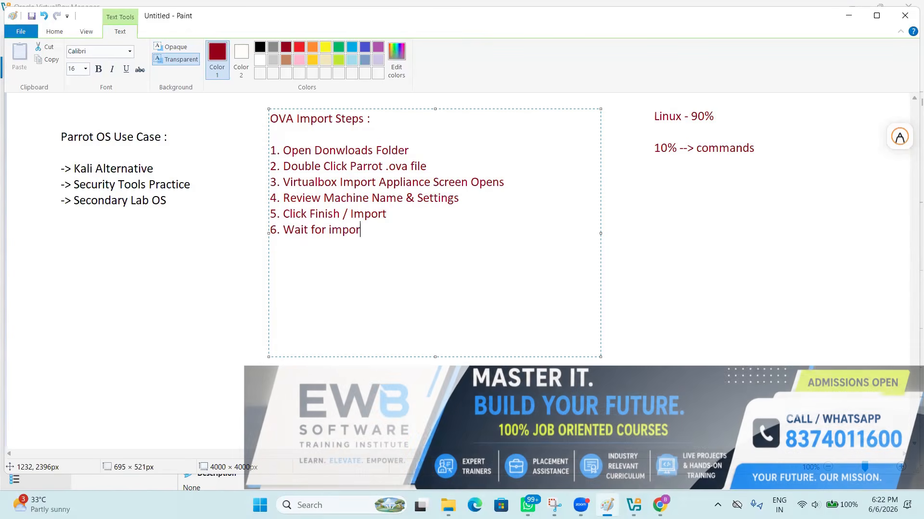
text(t por)
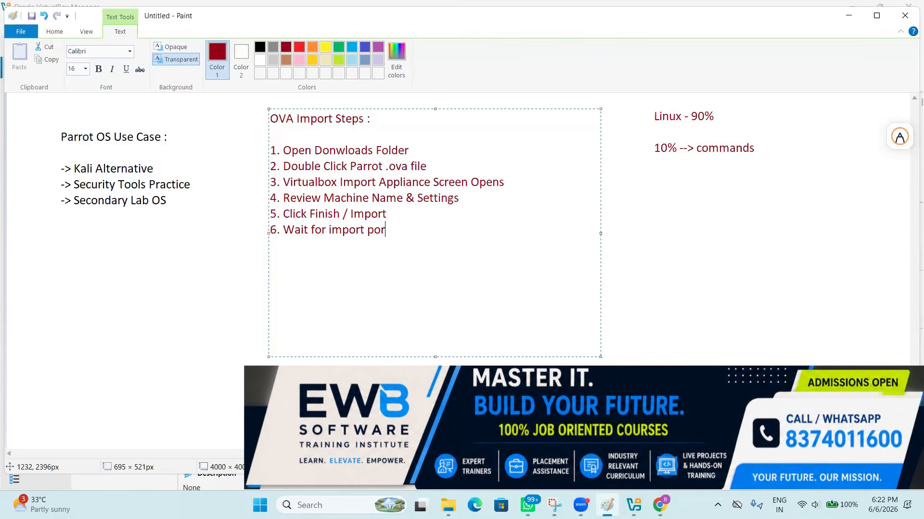
text(g)
key(BackSpace)
key(BackSpace)
key(BackSpace)
text(rogress to complete)
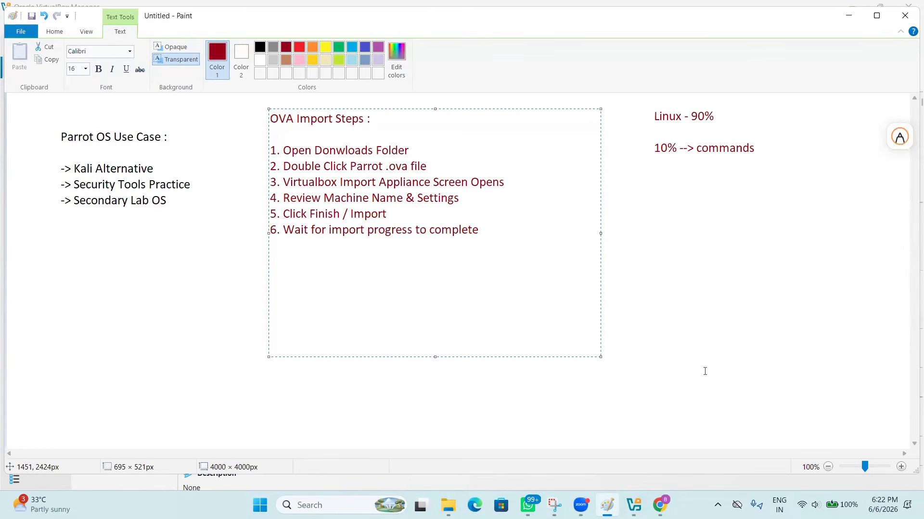
click(704, 371)
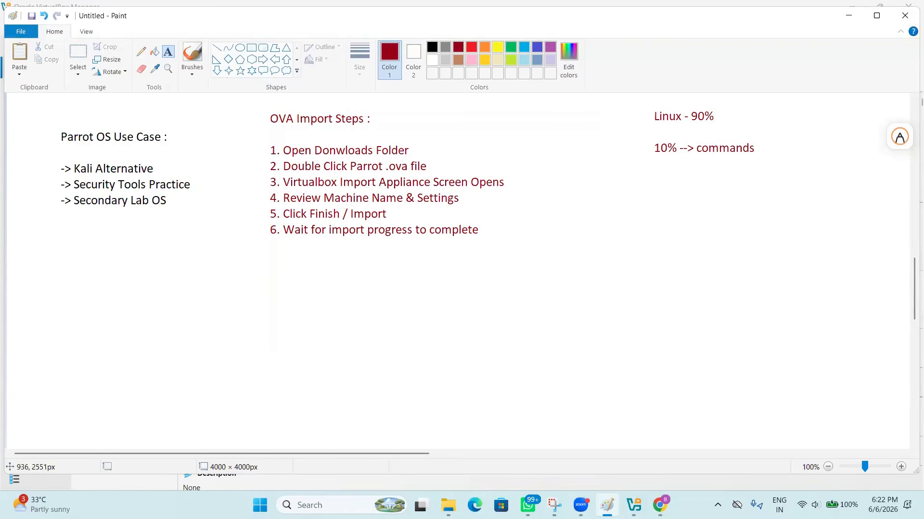
- In the kali-linux Explorer window's Downloads, double-click Parrot-security-7.2_amd64.ova
mouse_move(447, 505)
click(406, 451)
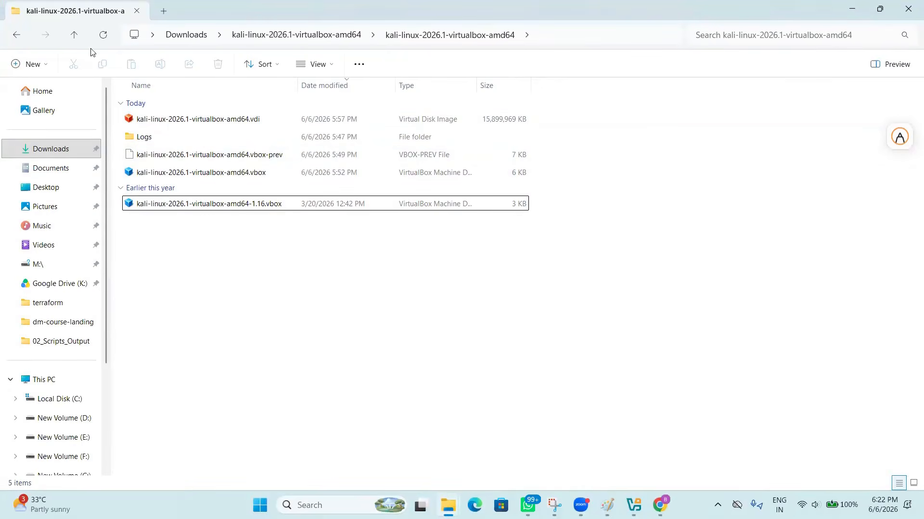
click(71, 150)
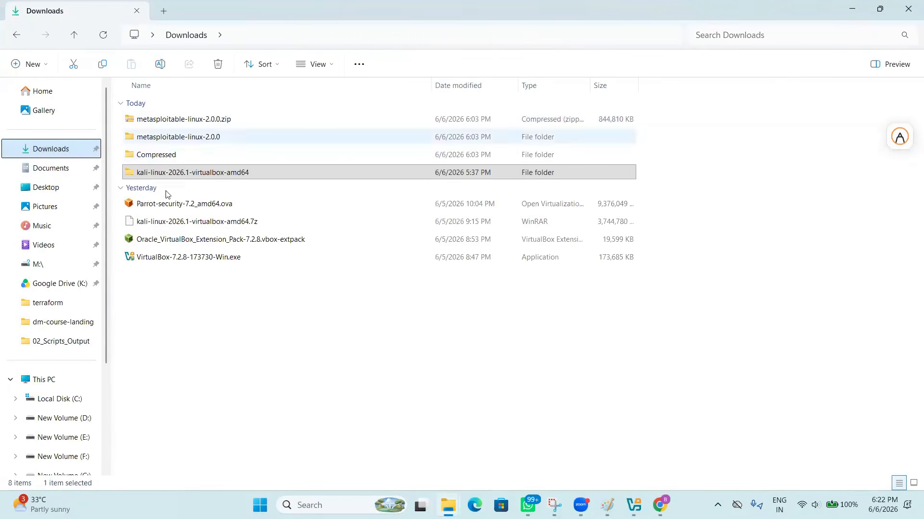
click(217, 206)
double_click(217, 206)
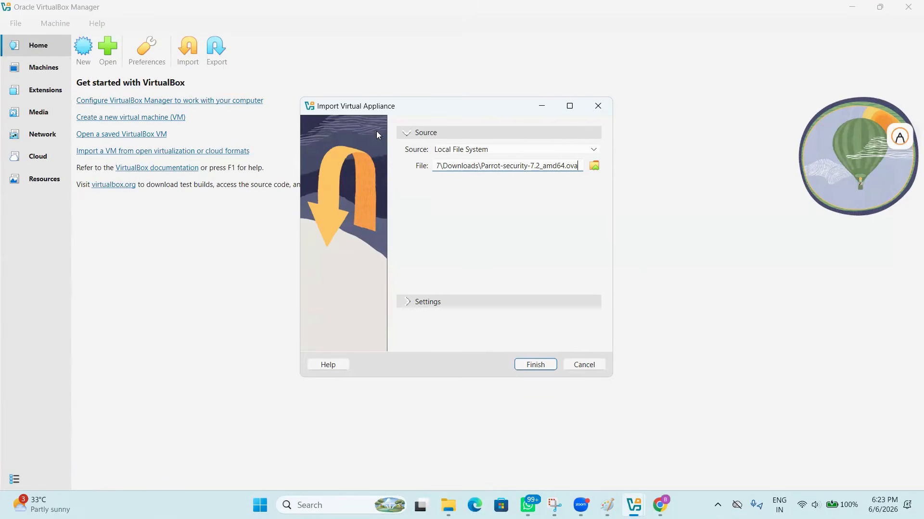
- Check the notes, review the appliance's Name, CPU and RAM settings, and click Finish to import
click(607, 505)
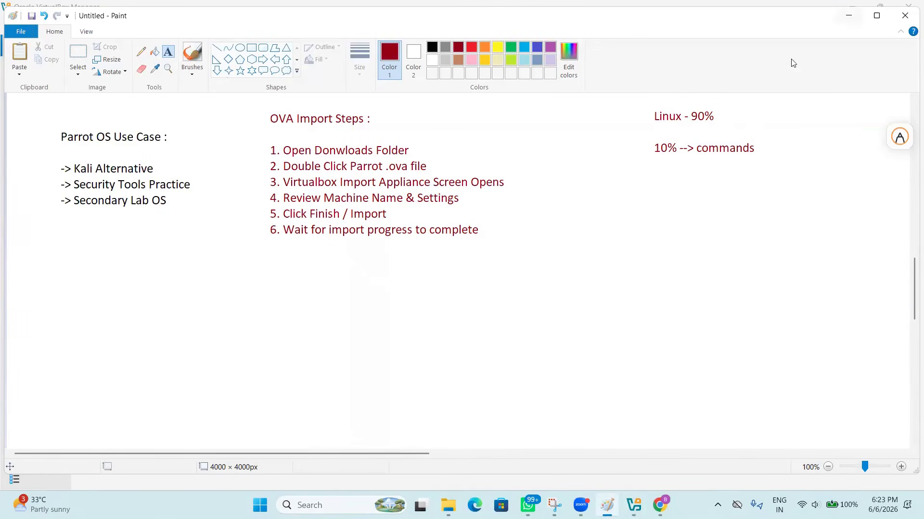
click(848, 16)
click(409, 302)
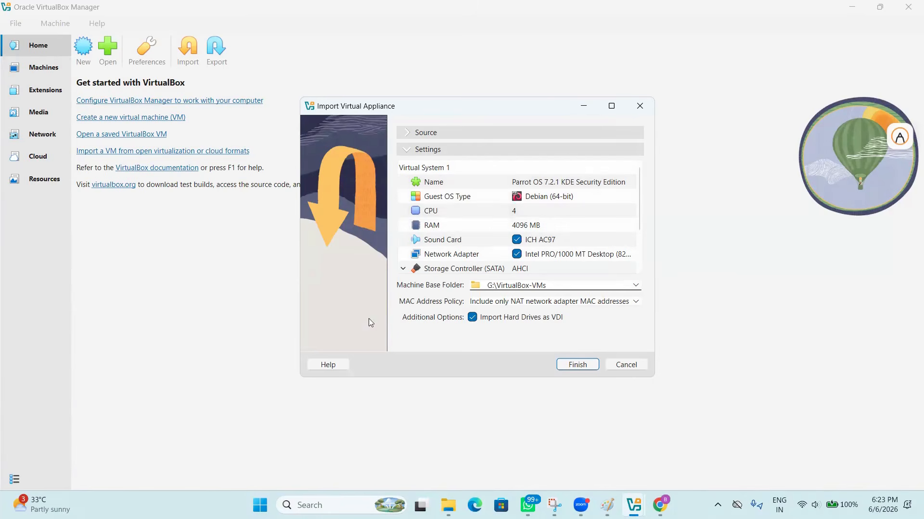
click(568, 364)
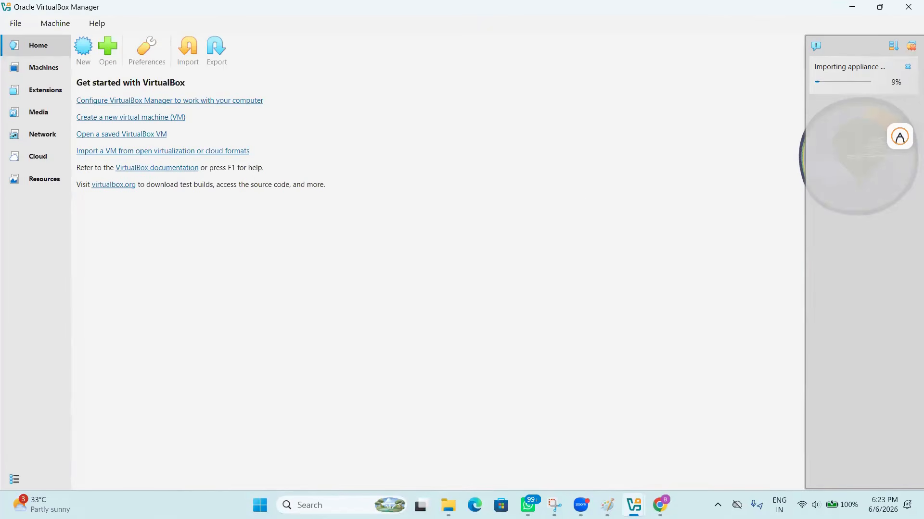
click(660, 505)
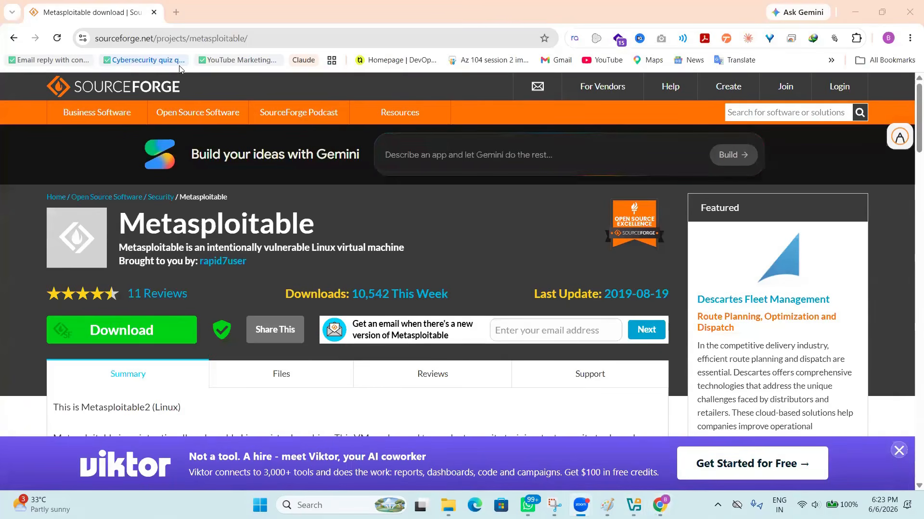
- Open parrotsec.org in a new Chrome tab via the Google search box
click(181, 16)
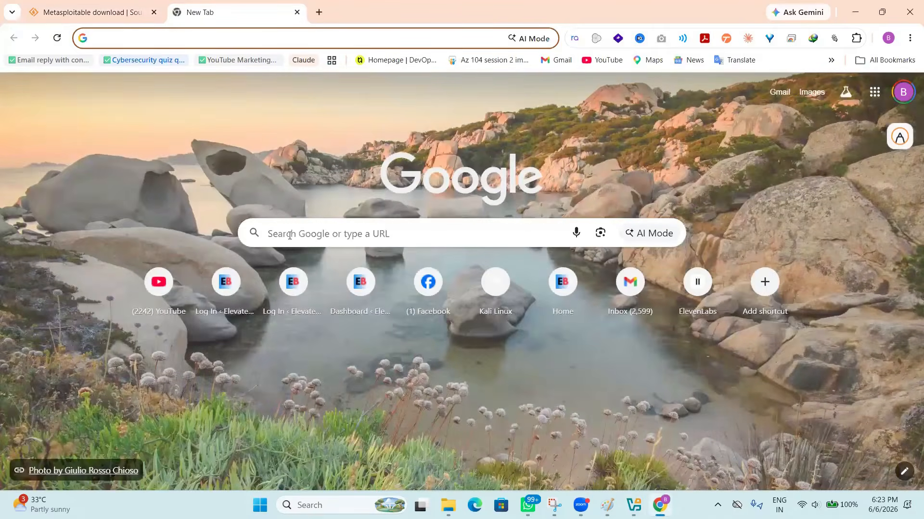
click(289, 236)
text(p)
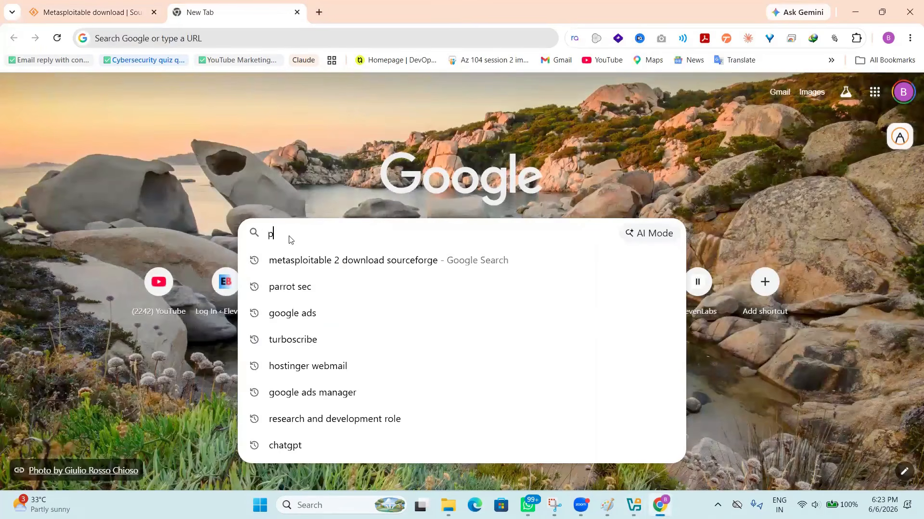
key(Caps_Lock)
text(.ORG)
key(Return)
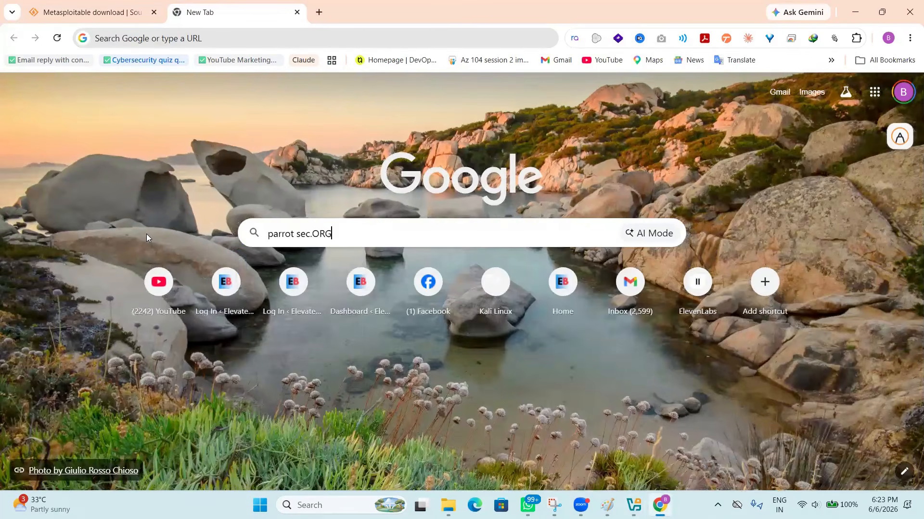
key(Caps_Lock)
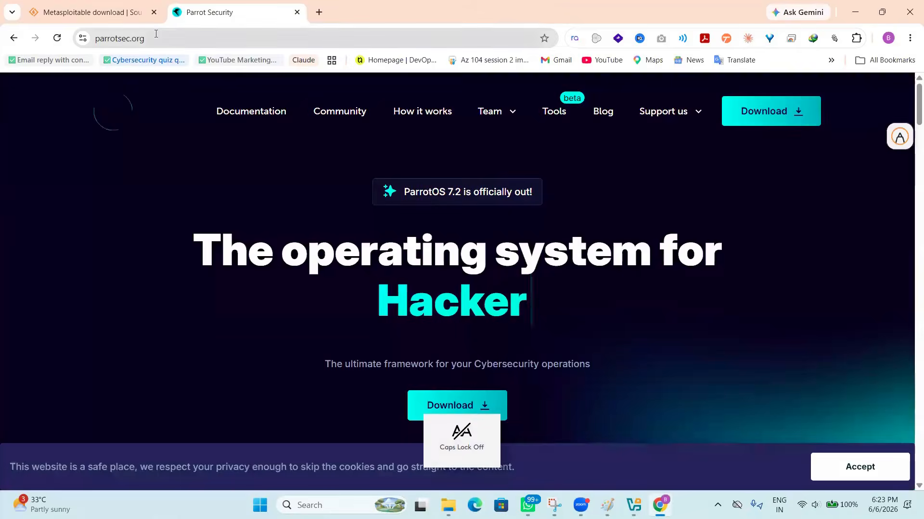
- Return to the Metasploitable SourceForge tab and copy its page address
key(ctrl+shift+Tab)
click(395, 48)
key(ctrl+c)
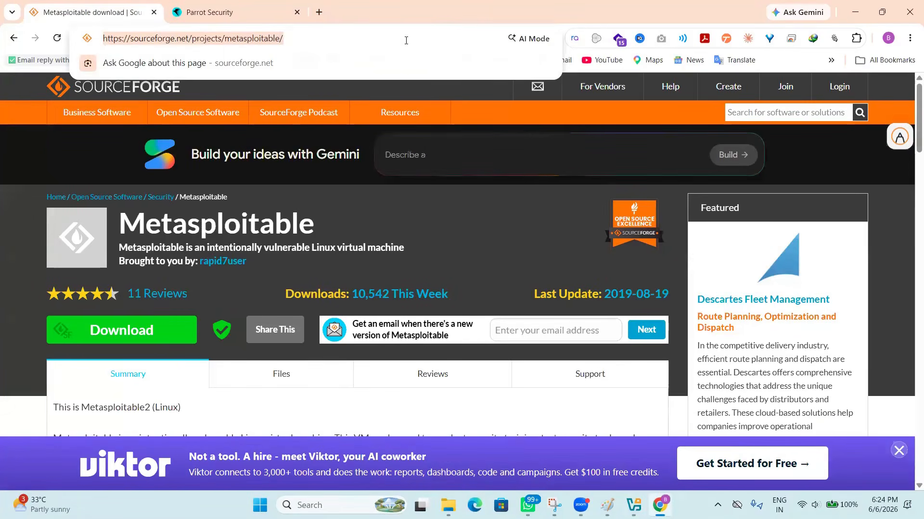
click(528, 505)
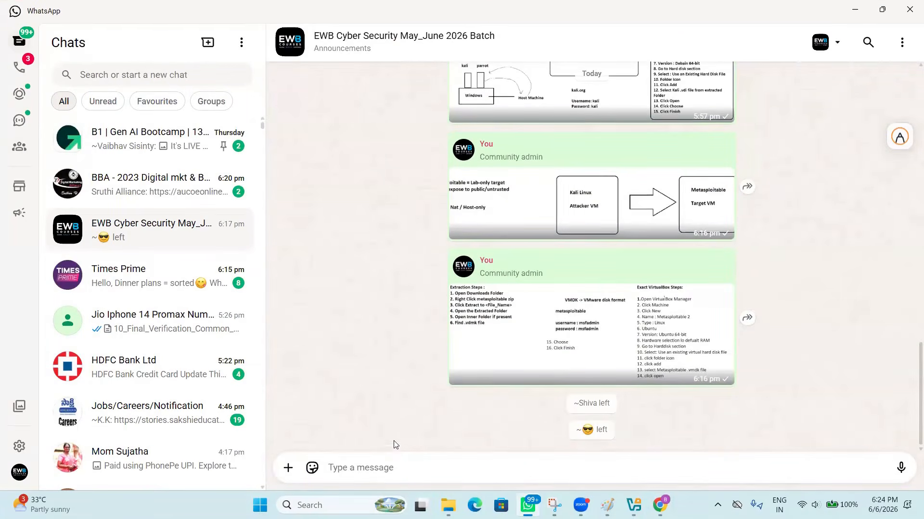
- Paste and send the Metasploitable SourceForge URL in the batch chat, then return to Chrome
key(ctrl+v)
key(Return)
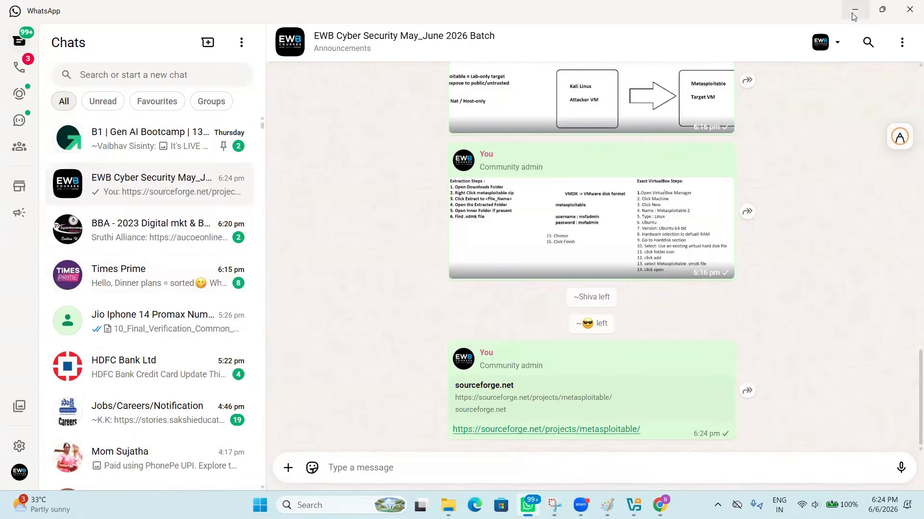
click(882, 9)
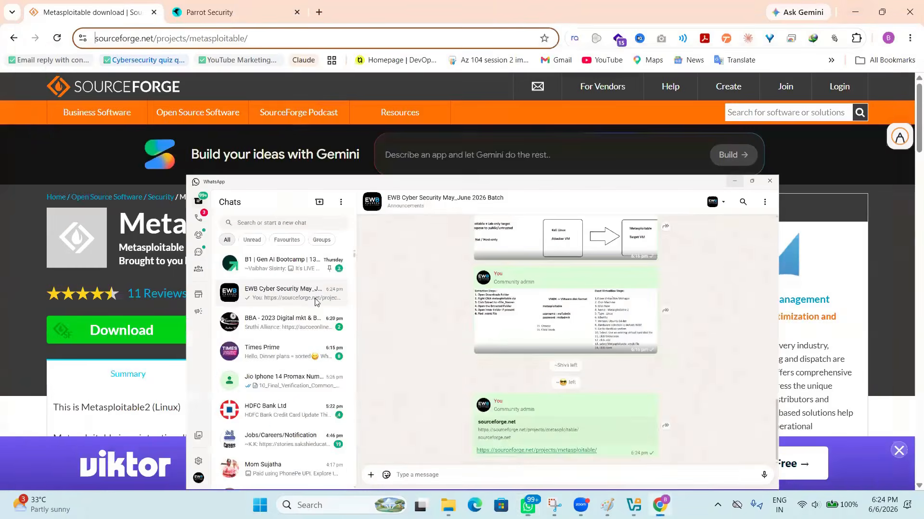
click(734, 117)
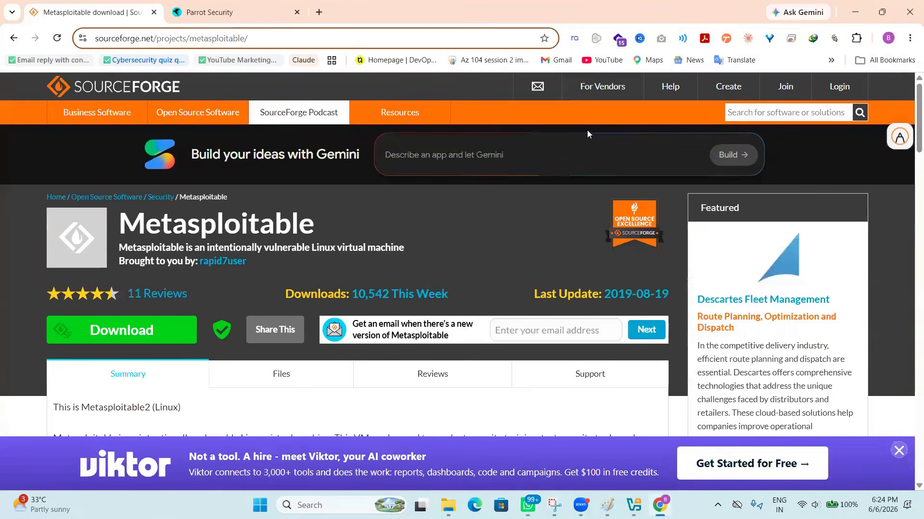
- On parrotsec.org's download page, start the Security Edition direct ISO (7.8 GB) download
key(ctrl+Tab)
click(772, 112)
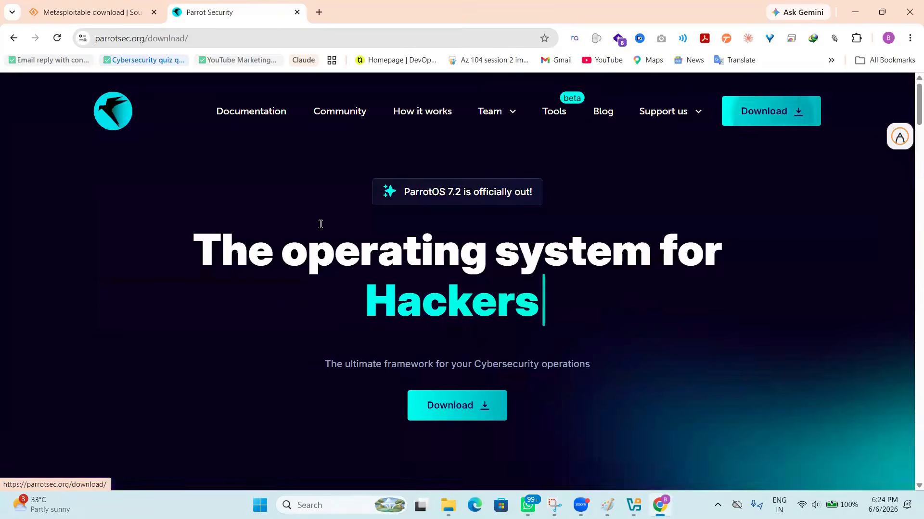
scroll(320, 232, down, 7)
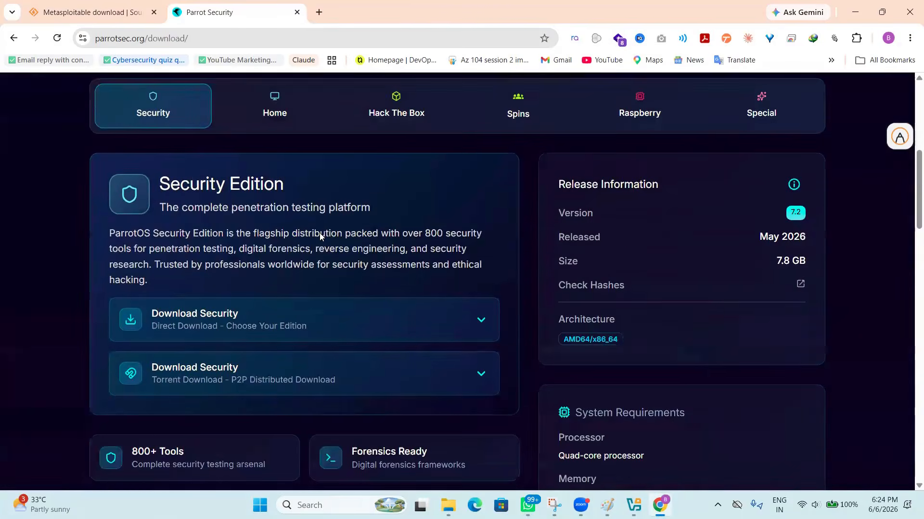
scroll(320, 233, down, 2)
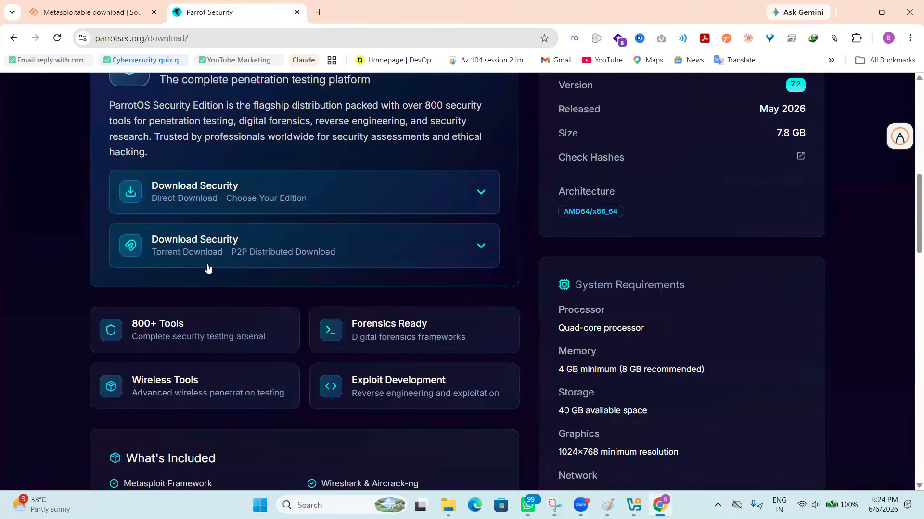
click(480, 193)
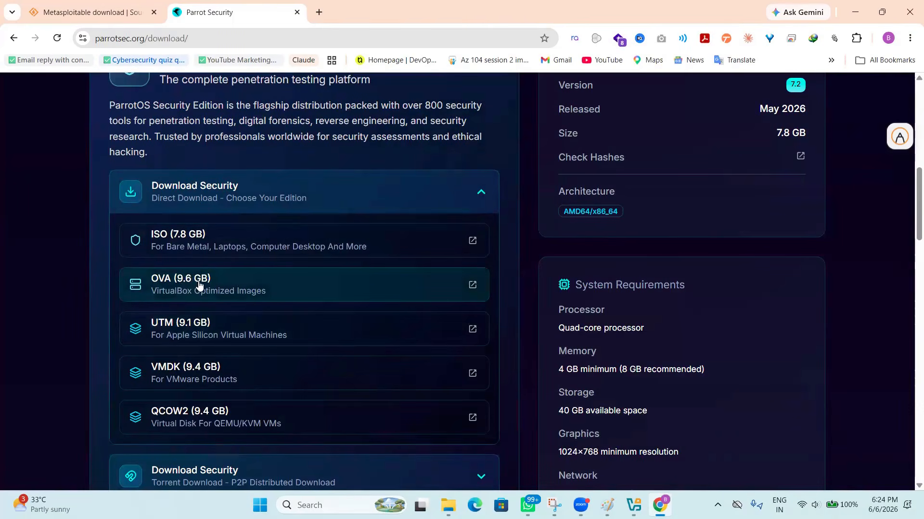
click(197, 240)
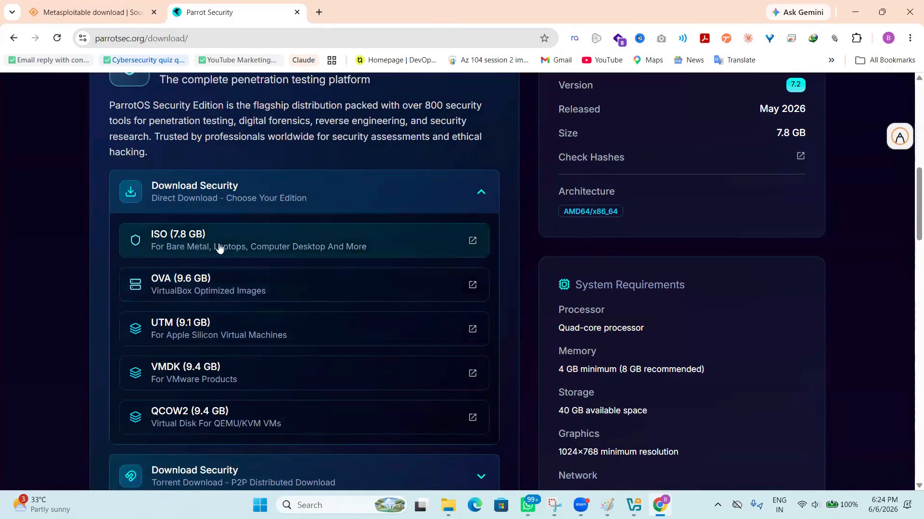
click(452, 304)
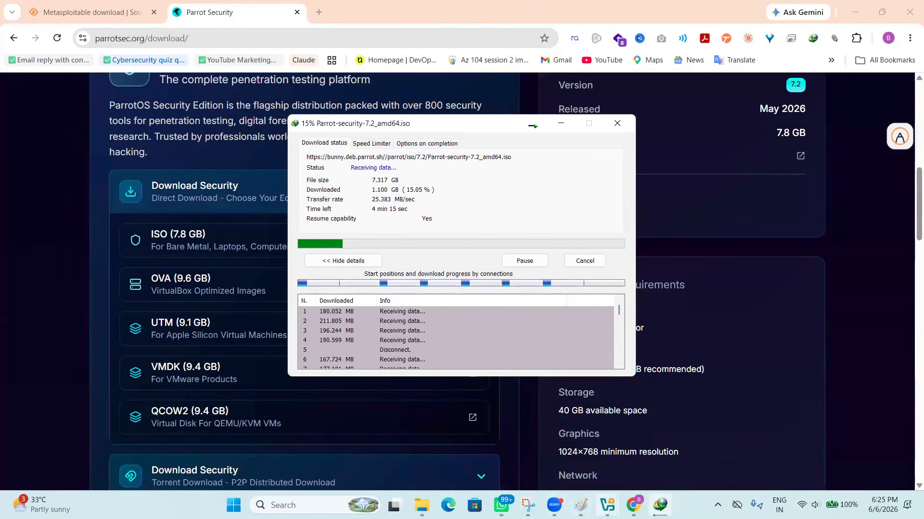
- Start the Parrot OS VM, maximize its window, and dismiss the keyboard and mouse notifications
mouse_move(607, 505)
click(606, 433)
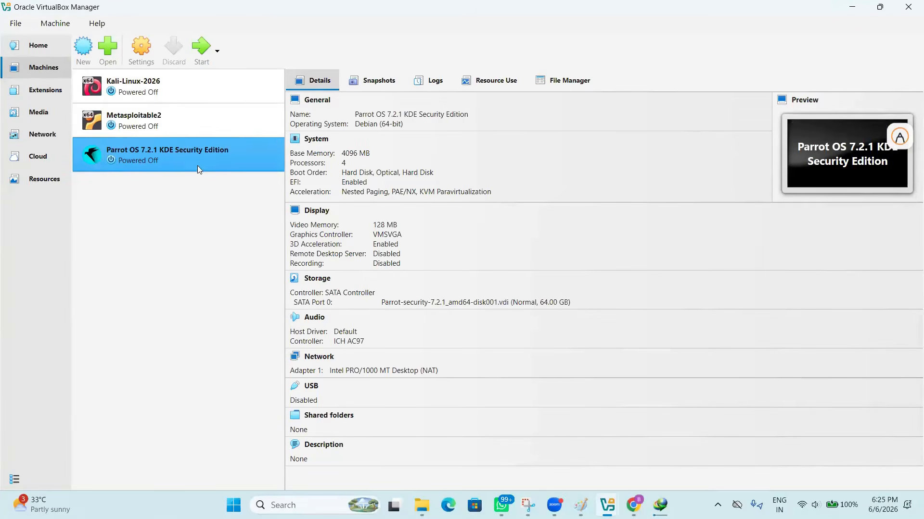
click(198, 48)
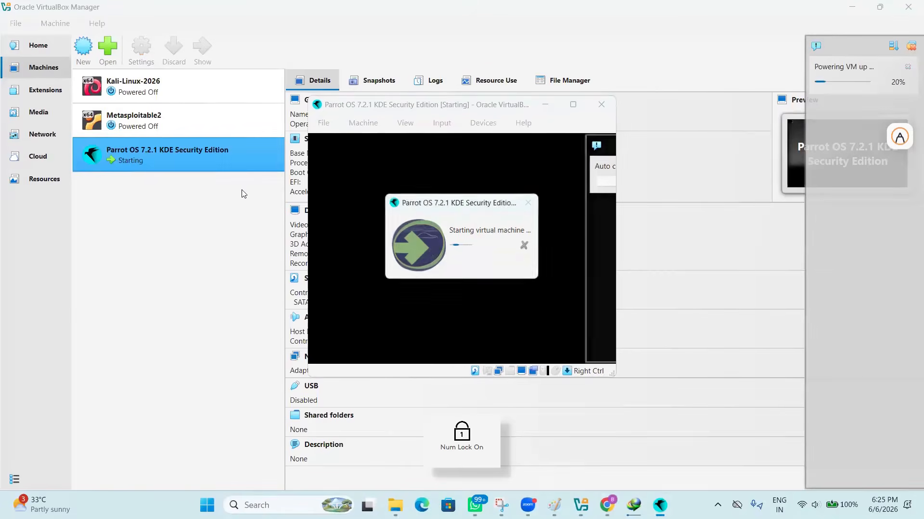
click(573, 105)
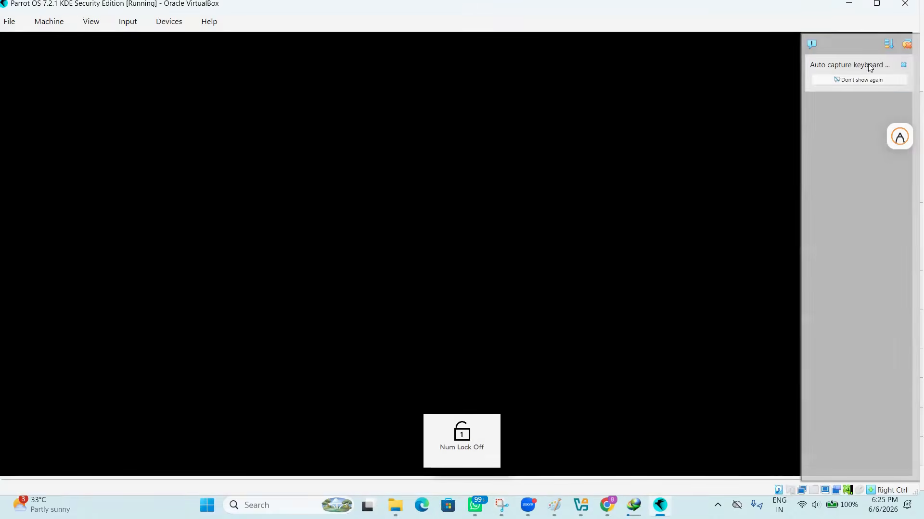
click(907, 45)
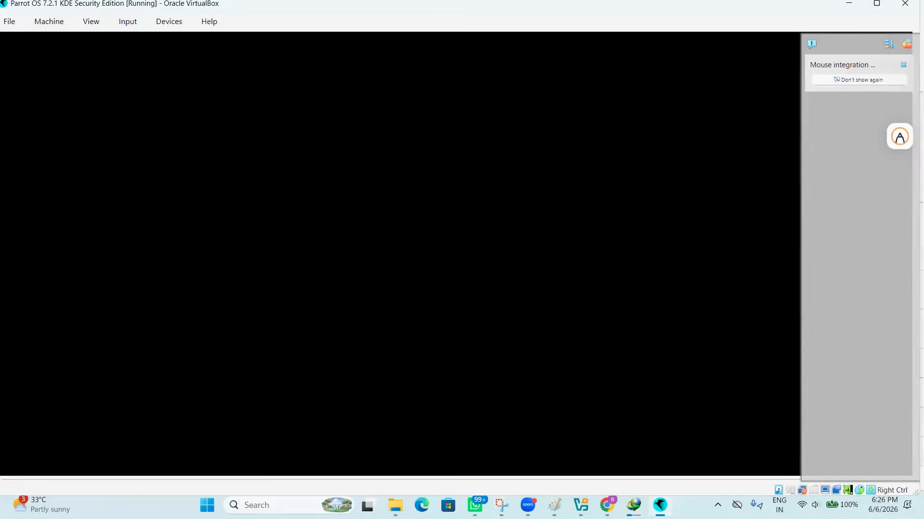
click(907, 45)
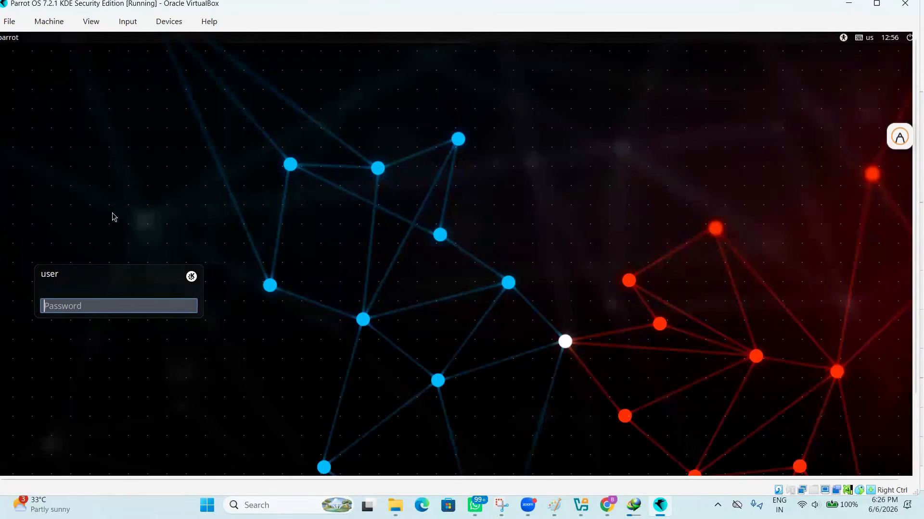
- Sign in to Parrot with the login password, then return to the Paint notes
text(parrot)
key(Return)
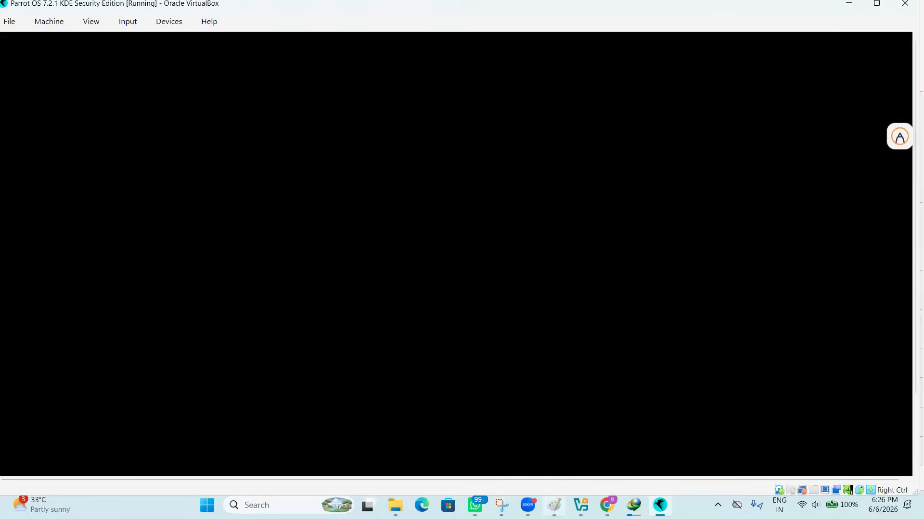
click(555, 505)
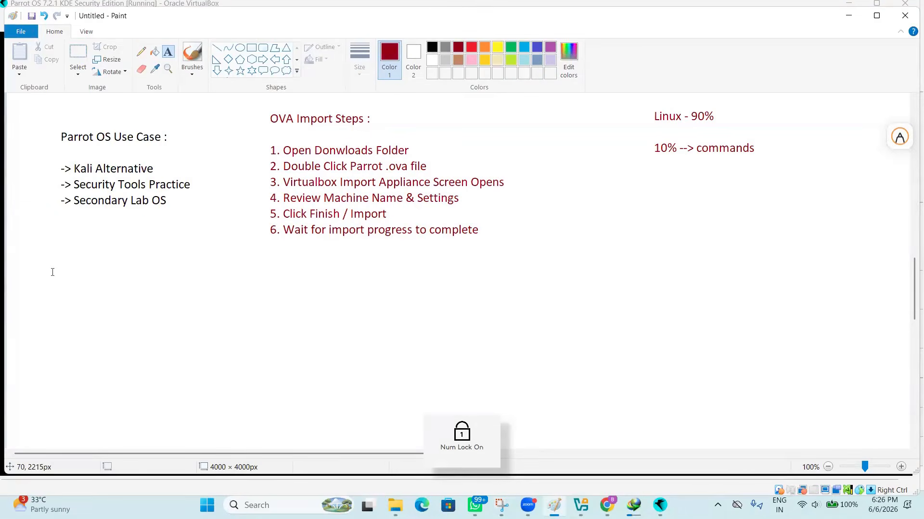
- Add a 'Parrot Machine' text note in Paint with Username and Password lines for the guest login
drag(51, 262, 447, 413)
text(Parrot)
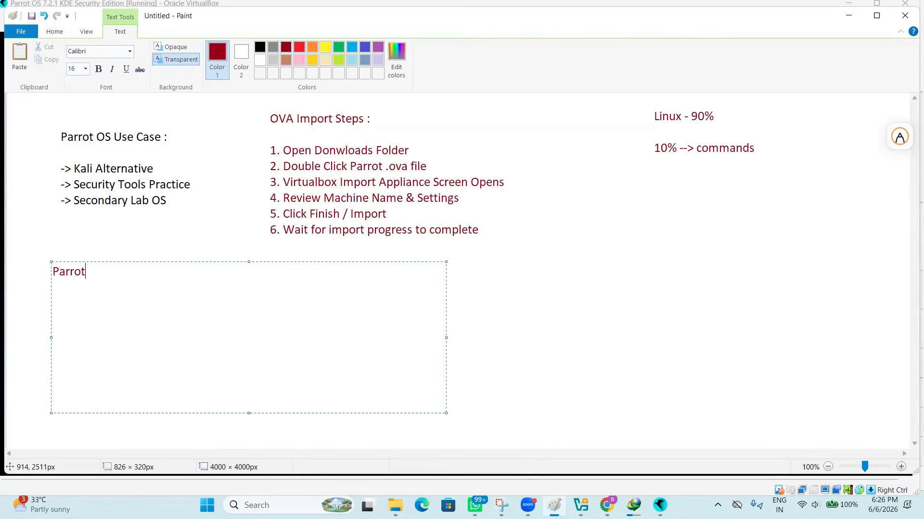
text( Machine)
key(Return)
text(Username)
key(Return)
text(P)
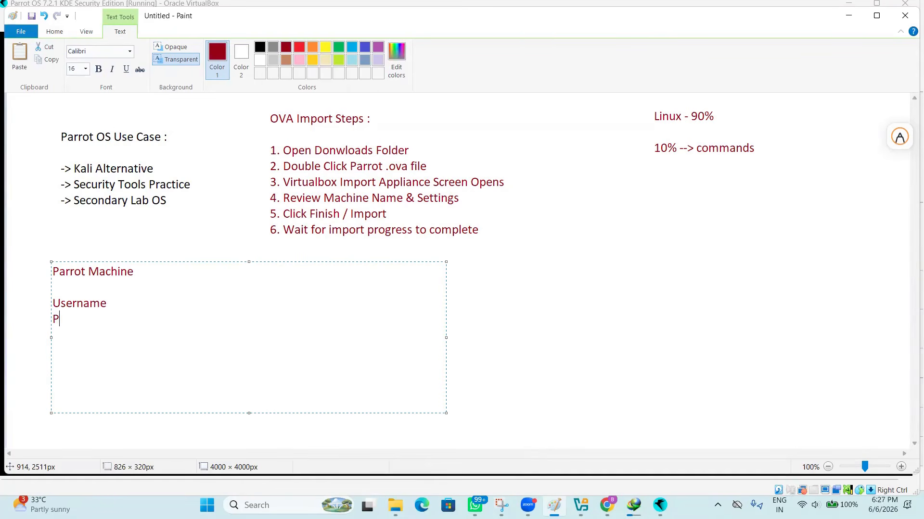
text(Assword  :)
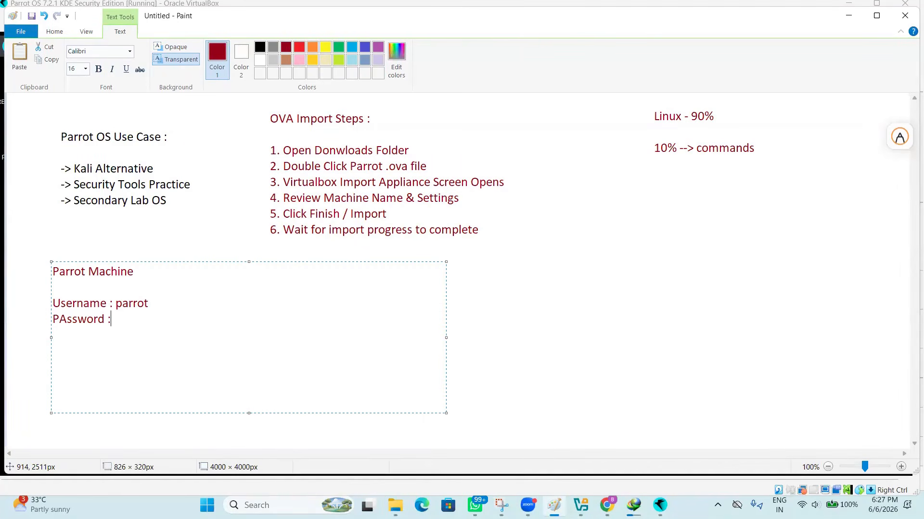
text( parrot : parrot)
click(614, 307)
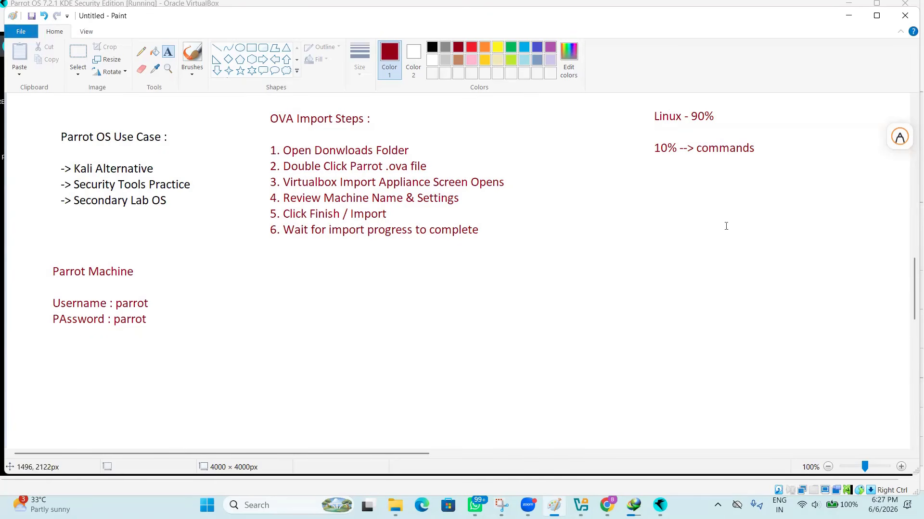
- Minimize Paint and open a Konsole terminal in the Parrot guest, moved up and left
click(848, 16)
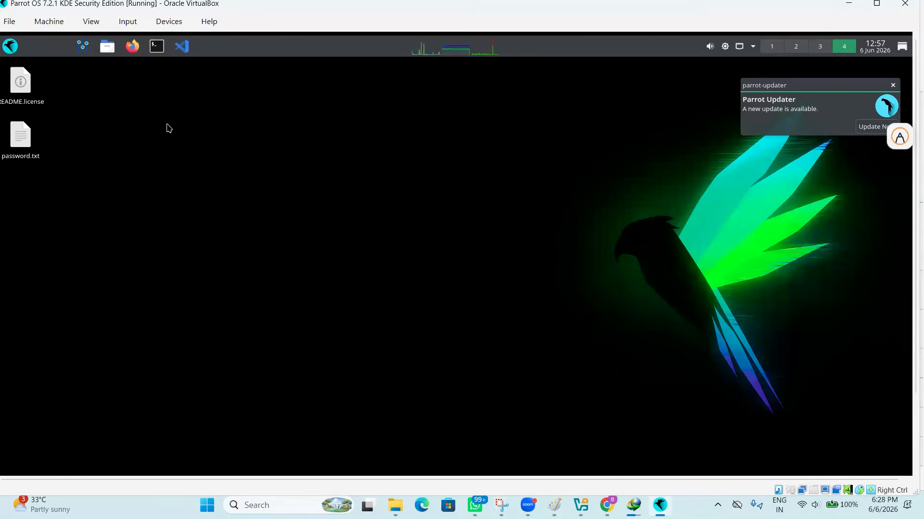
click(160, 49)
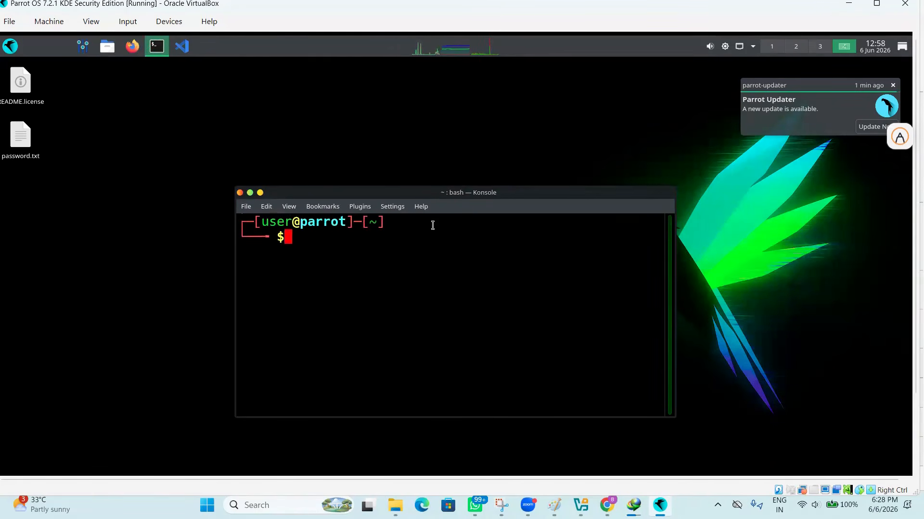
drag(401, 192, 374, 128)
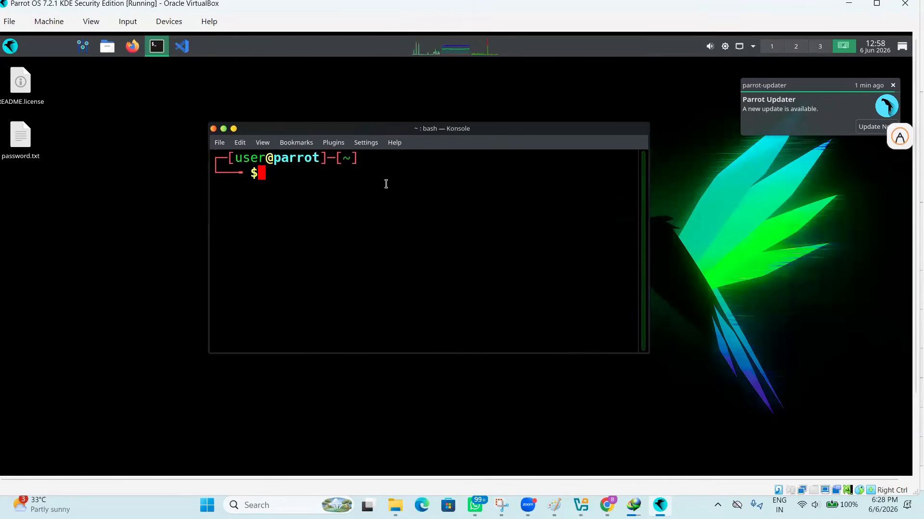
- Run pwd, ls and ls -l, then shut the guest down with sudo poweroff
text(pwd)
key(Return)
text(ls)
key(Return)
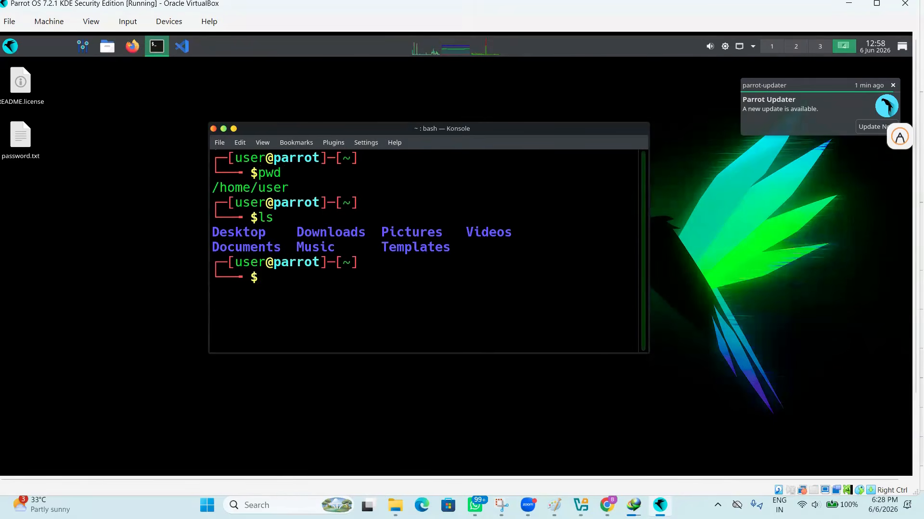
text(ls -l)
key(Return)
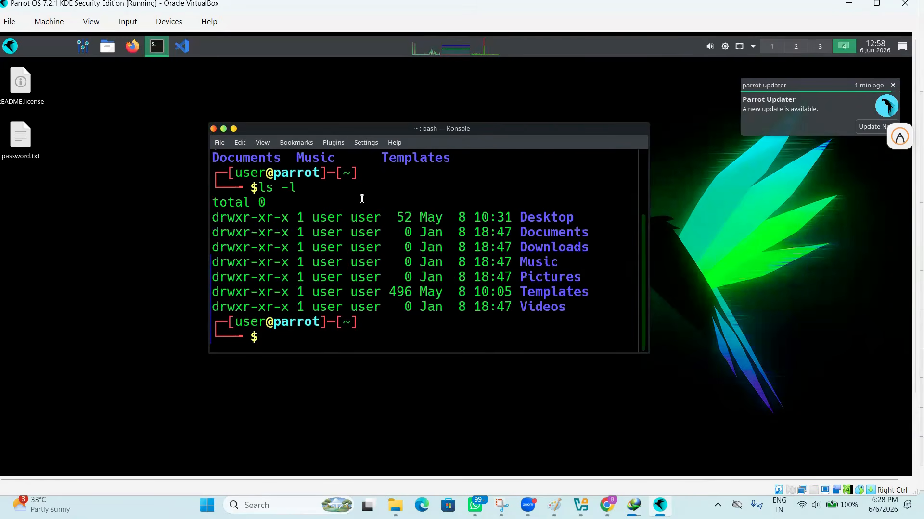
text(sudo power)
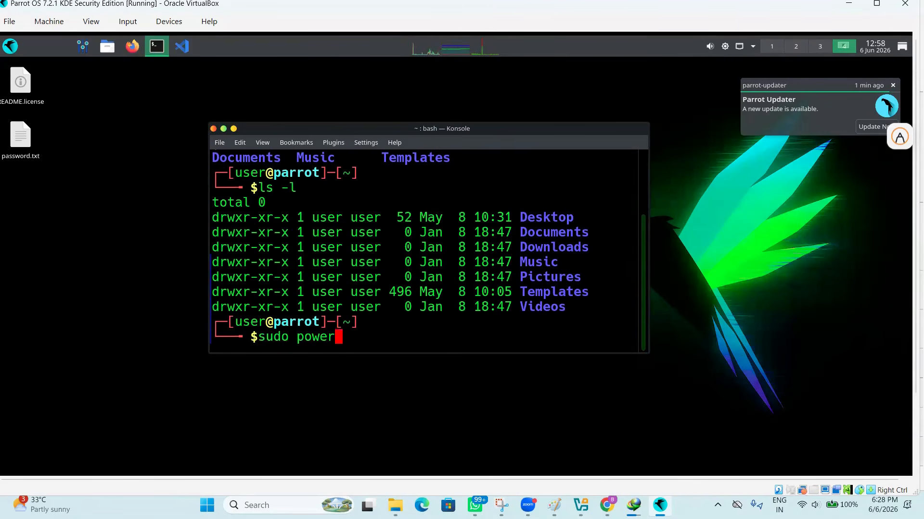
text(off)
key(Return)
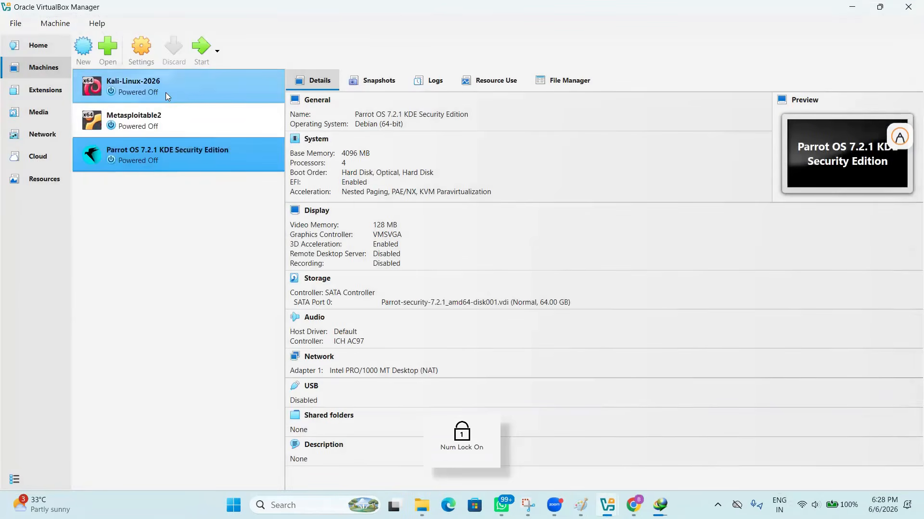
- Remove Kali-Linux-2026 and Metasploitable2 from the VirtualBox machine list
right_click(166, 93)
click(188, 161)
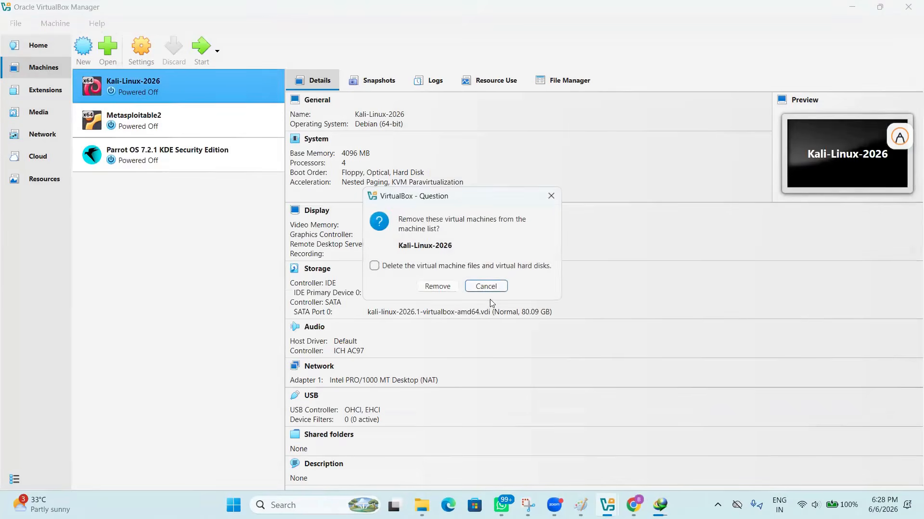
click(448, 288)
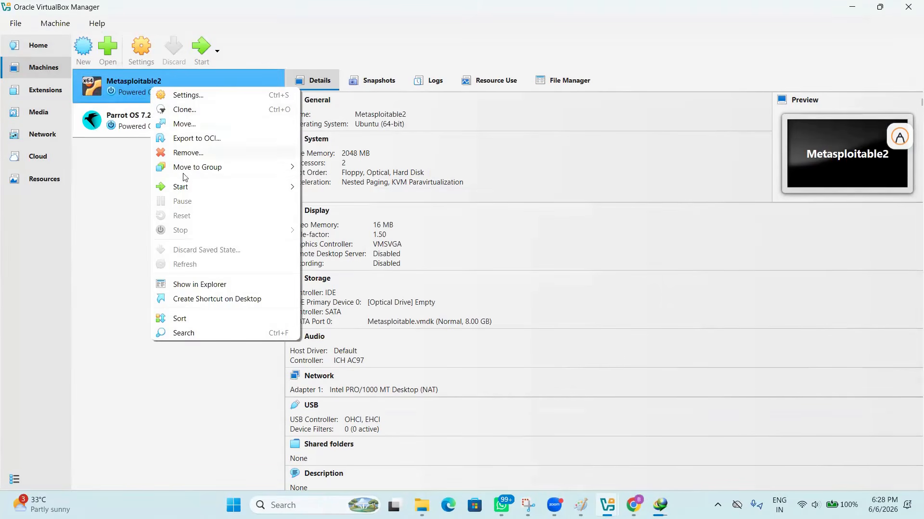
click(186, 153)
click(439, 288)
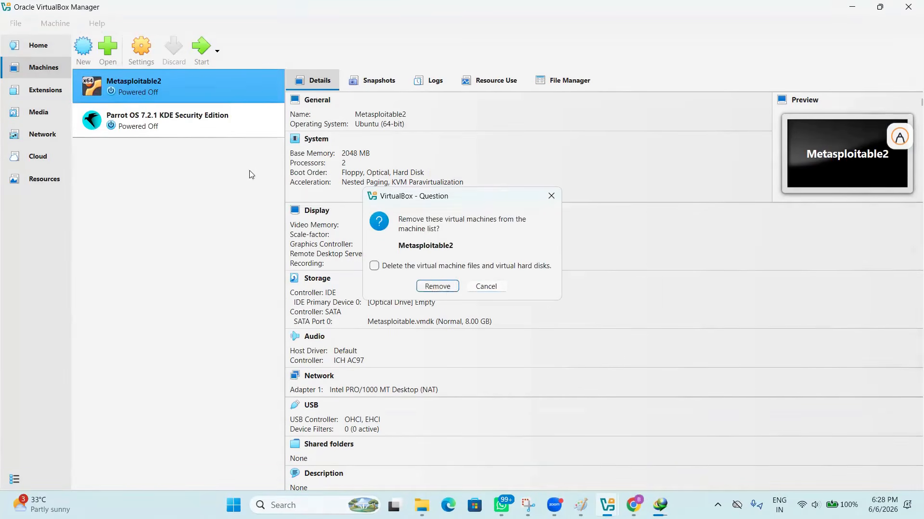
- Remove the Parrot OS machine from the list, then view the completed Parrot ISO download
right_click(187, 99)
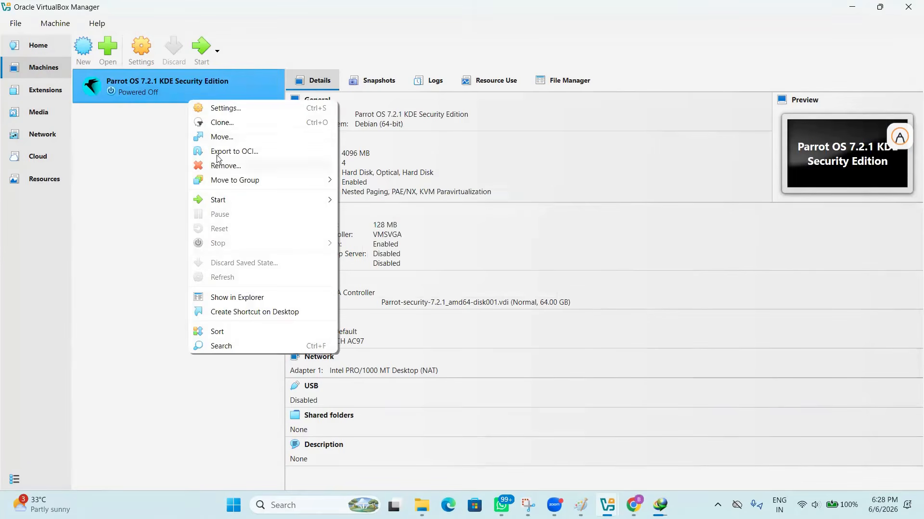
click(217, 166)
click(446, 288)
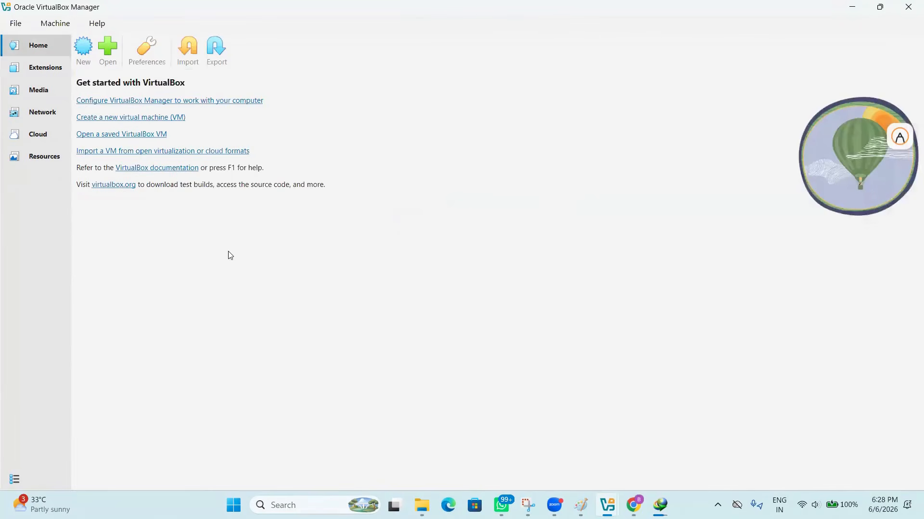
click(660, 505)
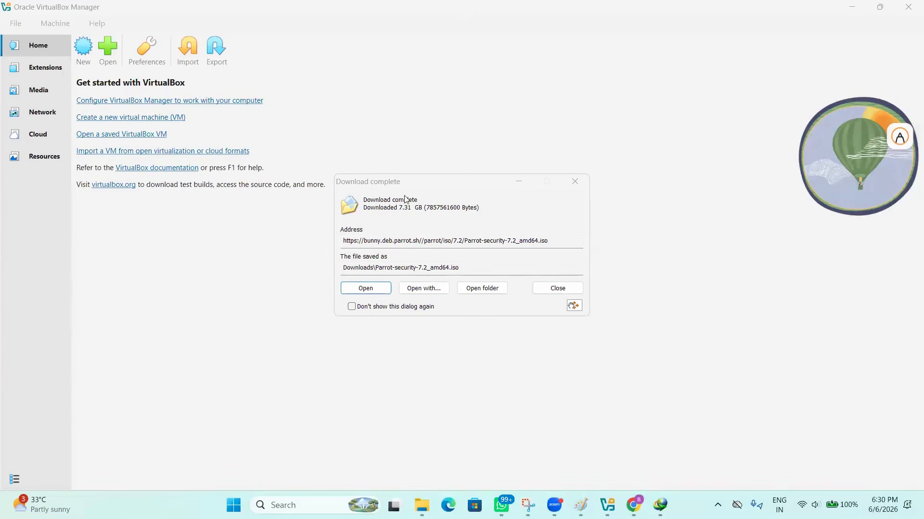
- Open the Downloads folder holding Parrot-security-7.2_amd64.iso from the download-complete dialog
click(484, 288)
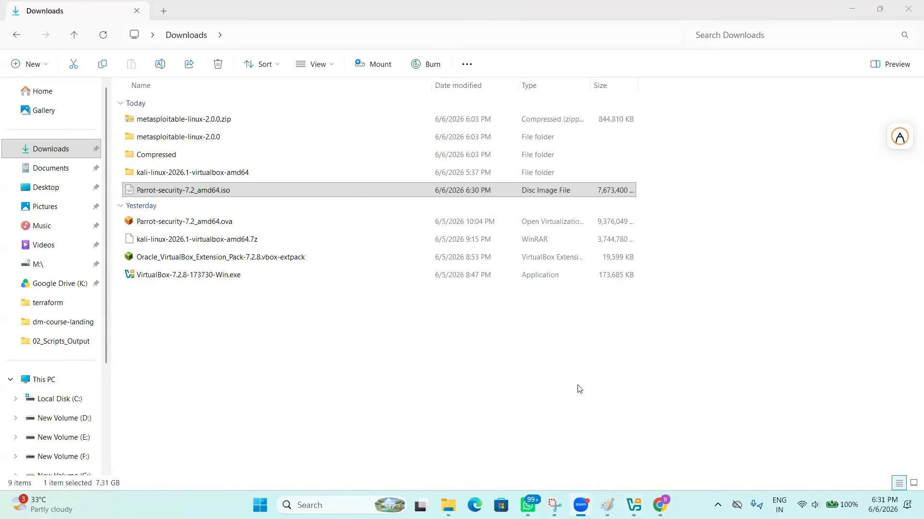
mouse_move(641, 499)
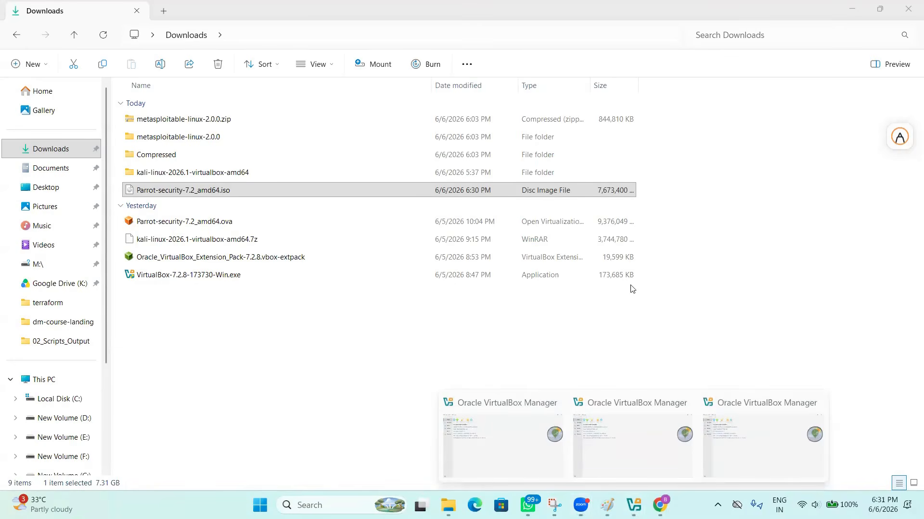
- Start a new virtual machine named 'Parrot Security ISO'
click(757, 424)
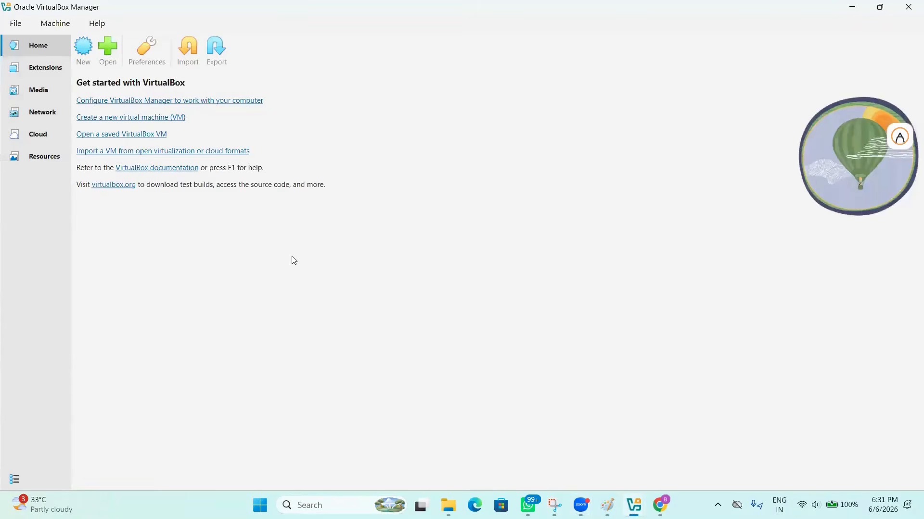
click(57, 25)
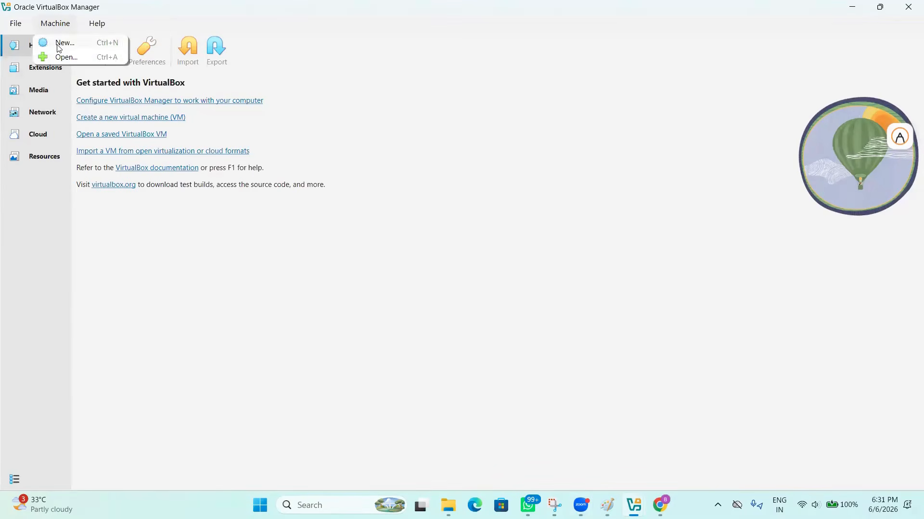
click(59, 43)
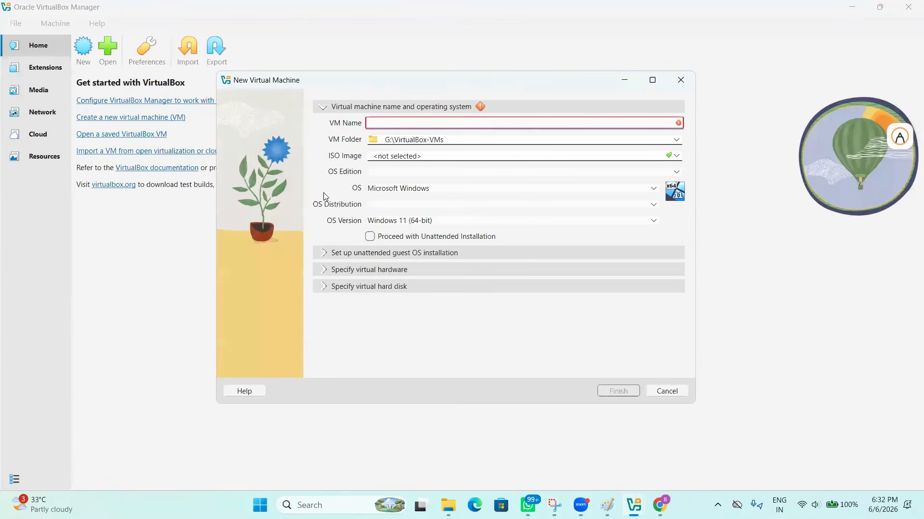
text(P)
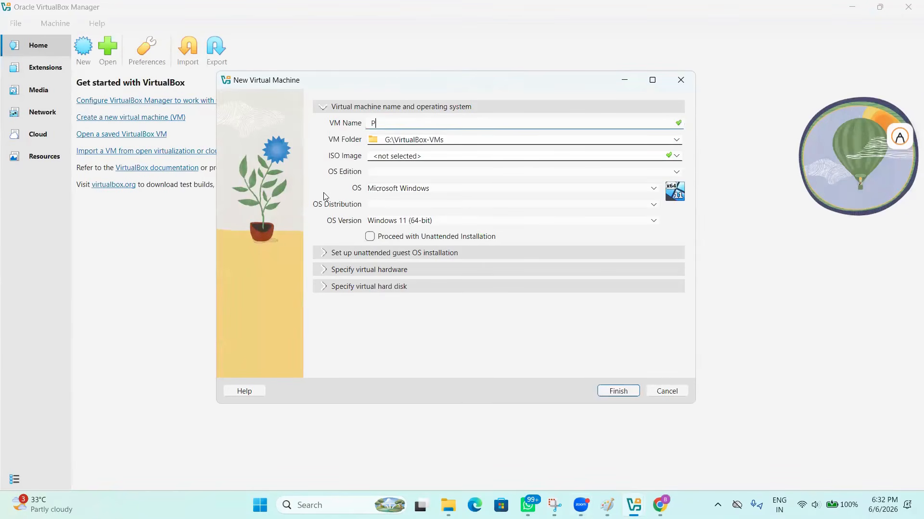
text(Arrot)
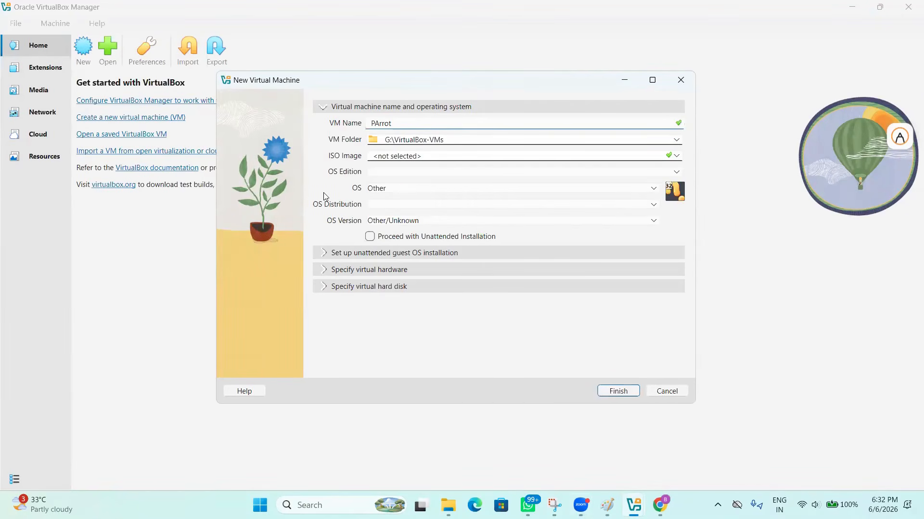
key(BackSpace)
key(BackSpace)
key(BackSpace)
key(BackSpace)
key(BackSpace)
key(BackSpace)
text(arrot Security ISo)
key(BackSpace)
text(O)
- Set the OS to Linux, Debian (64-bit) and reveal the 2048 MB, 1 CPU hardware settings
click(397, 192)
click(400, 208)
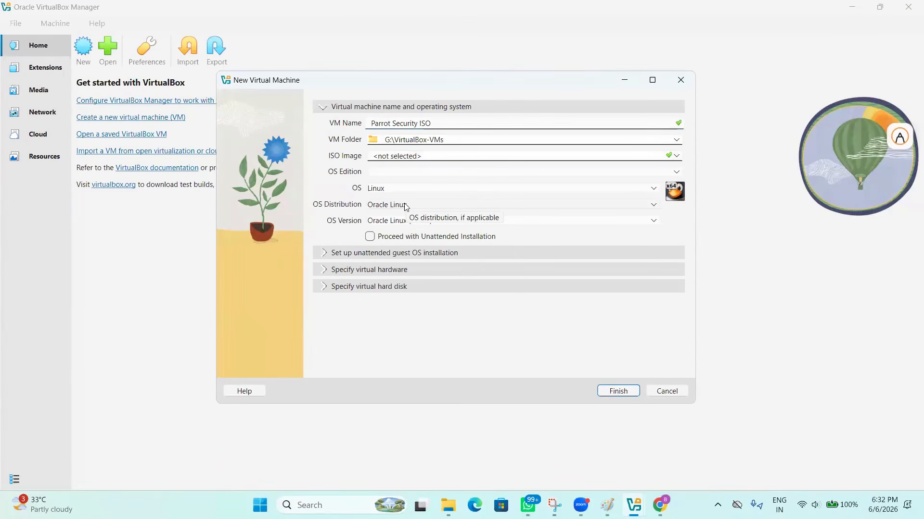
click(405, 207)
click(390, 246)
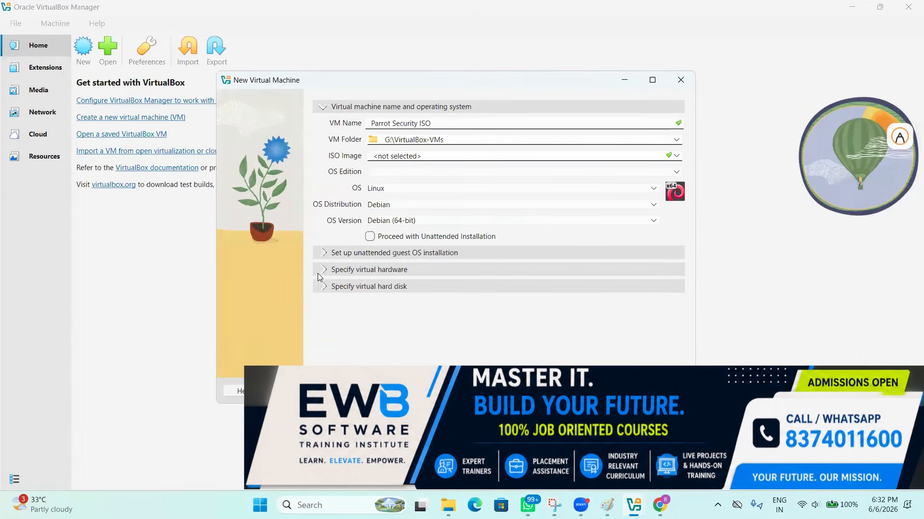
click(323, 254)
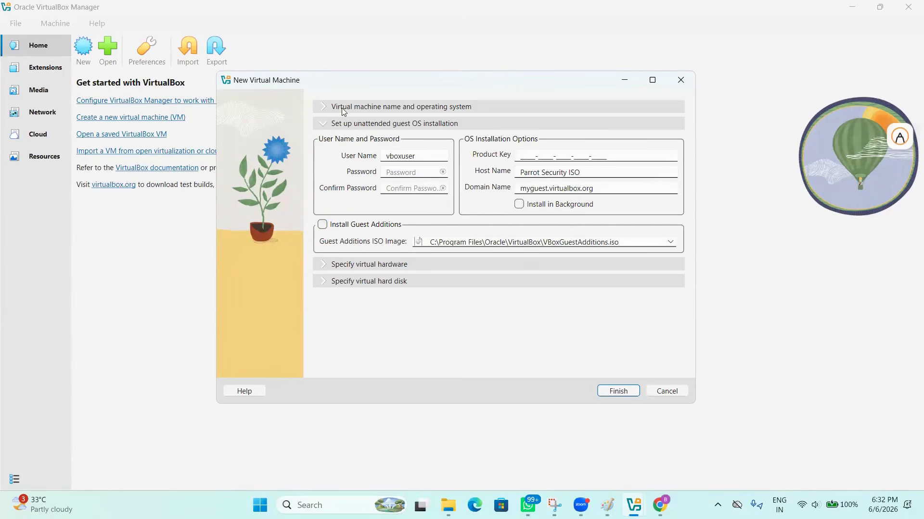
click(411, 106)
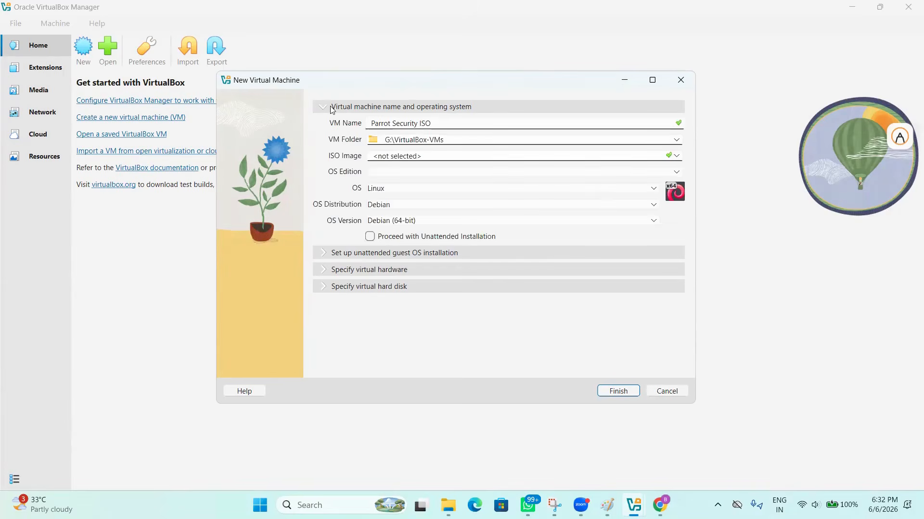
click(323, 271)
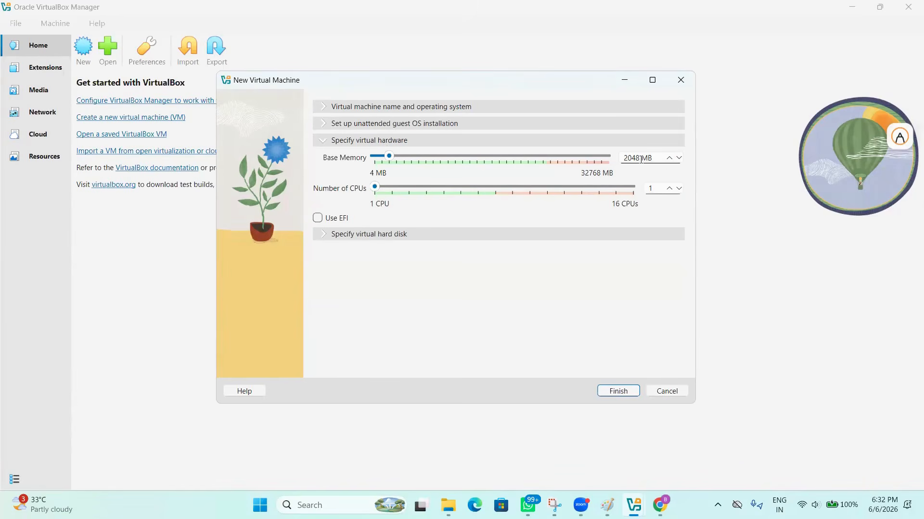
- Give the Parrot Security ISO VM 4096 MB base memory and 4 CPUs
drag(389, 156, 404, 157)
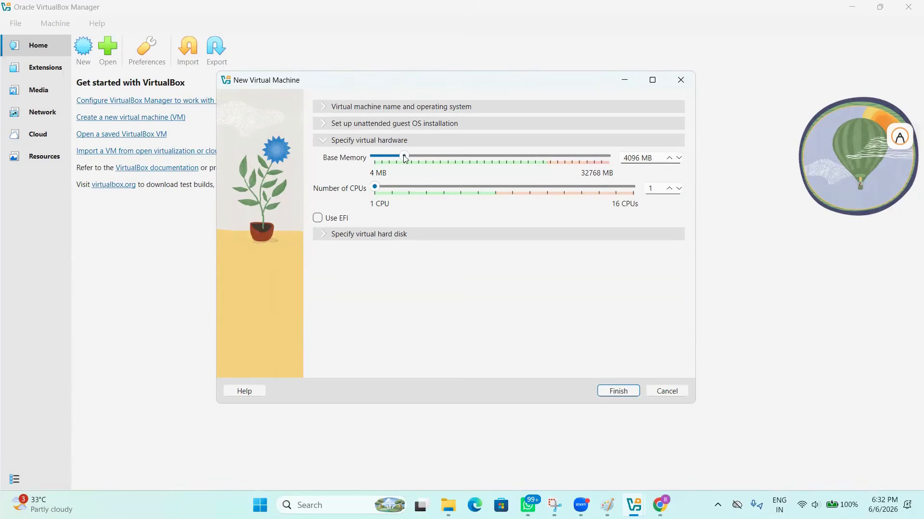
click(412, 186)
click(424, 187)
click(324, 236)
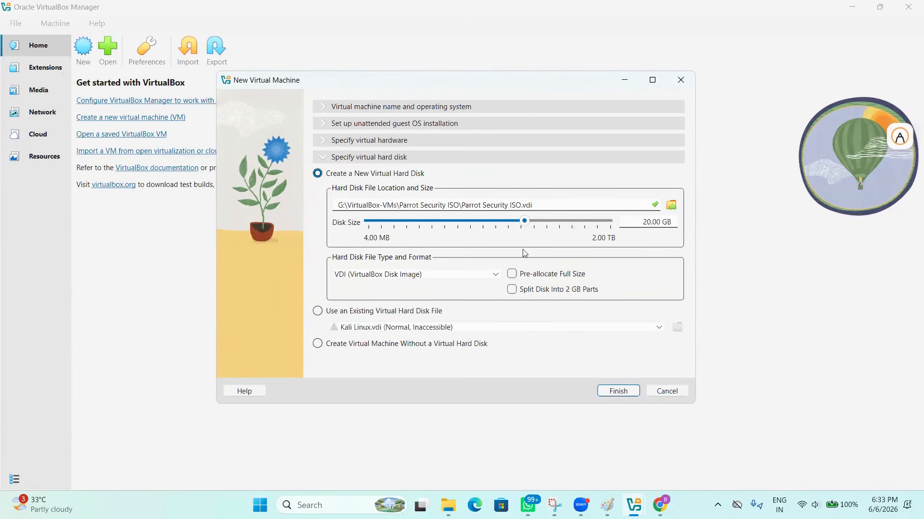
- Keep a new VDI hard disk, change its size from 20.00 GB to 80.00 GB, and try Finish
click(317, 343)
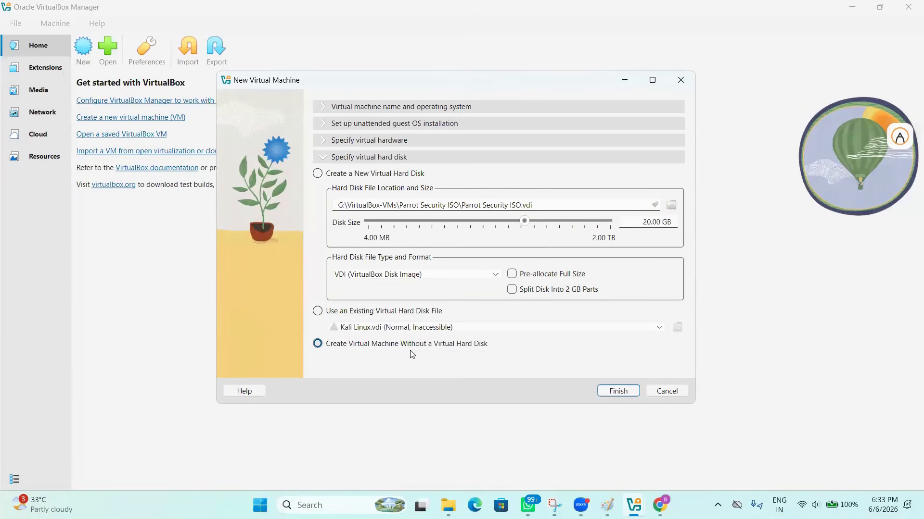
click(317, 174)
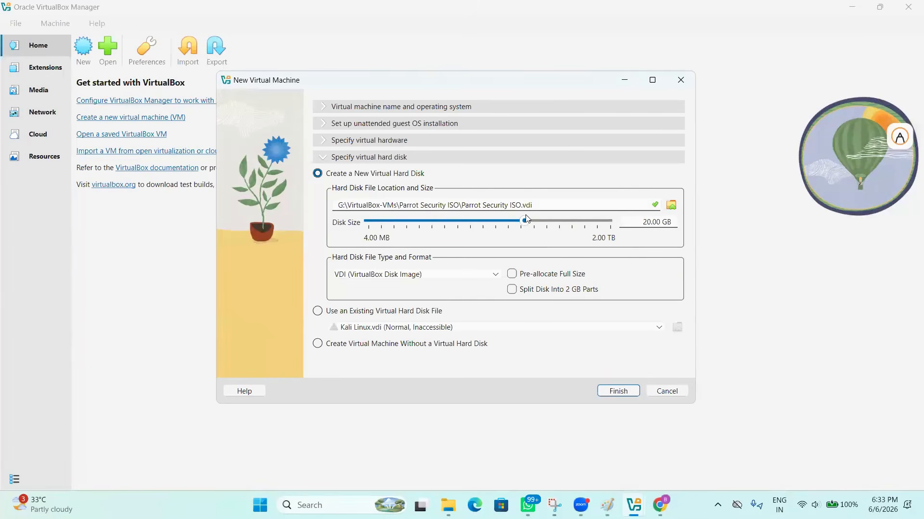
drag(647, 222, 639, 222)
text(8)
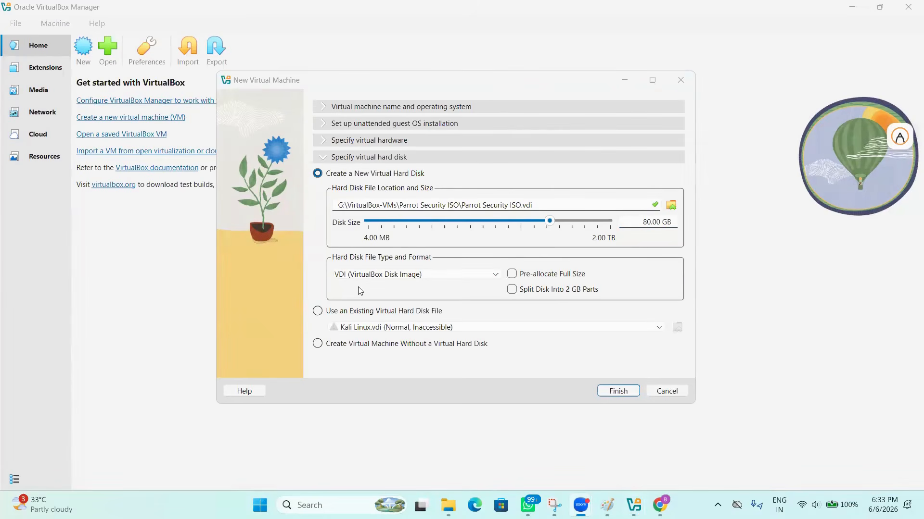
click(621, 394)
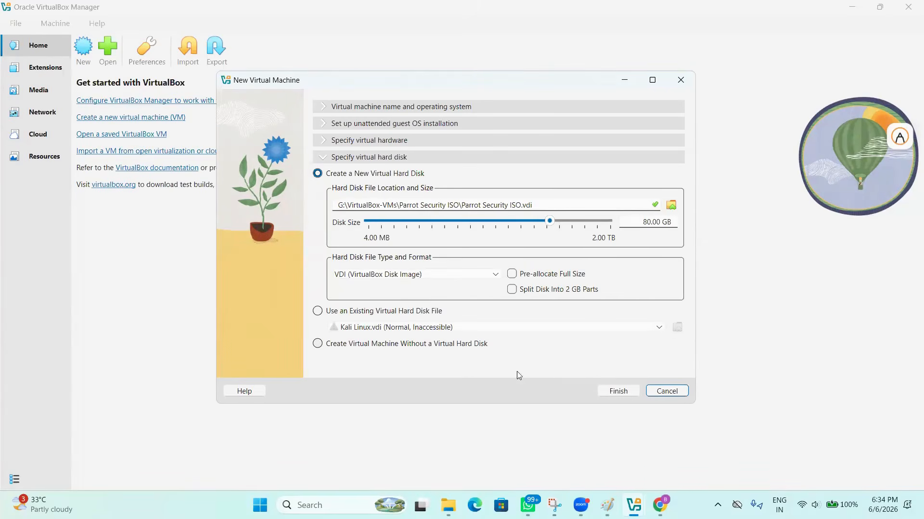
- Re-expand each wizard section, retry Finish, and confirm the 80.00 GB disk under G:\VirtualBox-VMs
click(324, 141)
click(324, 125)
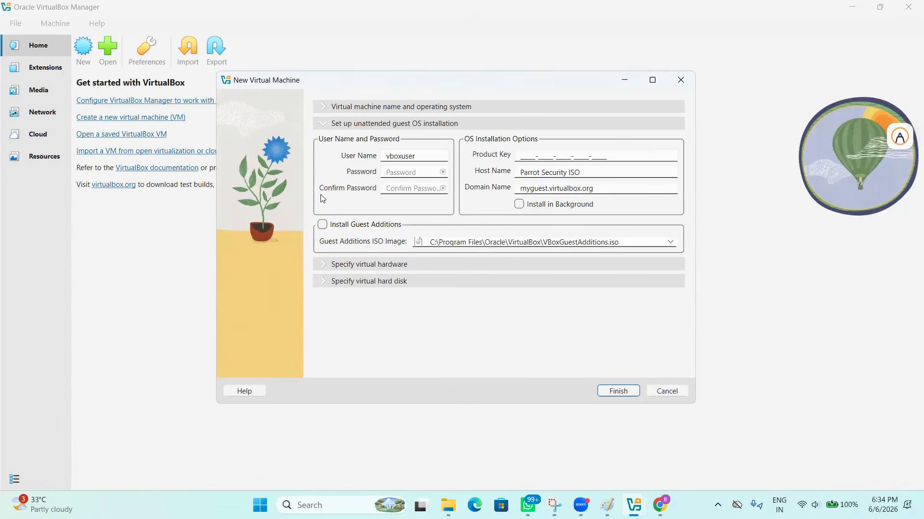
click(323, 106)
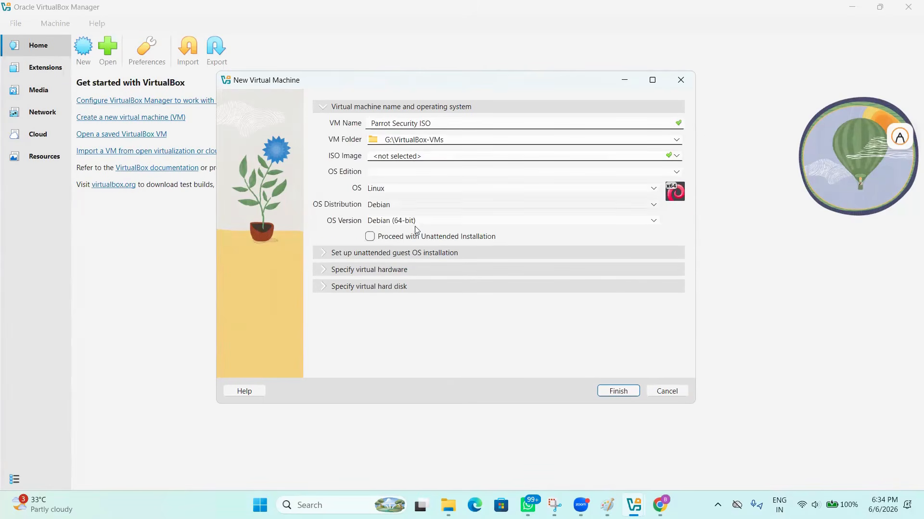
click(627, 392)
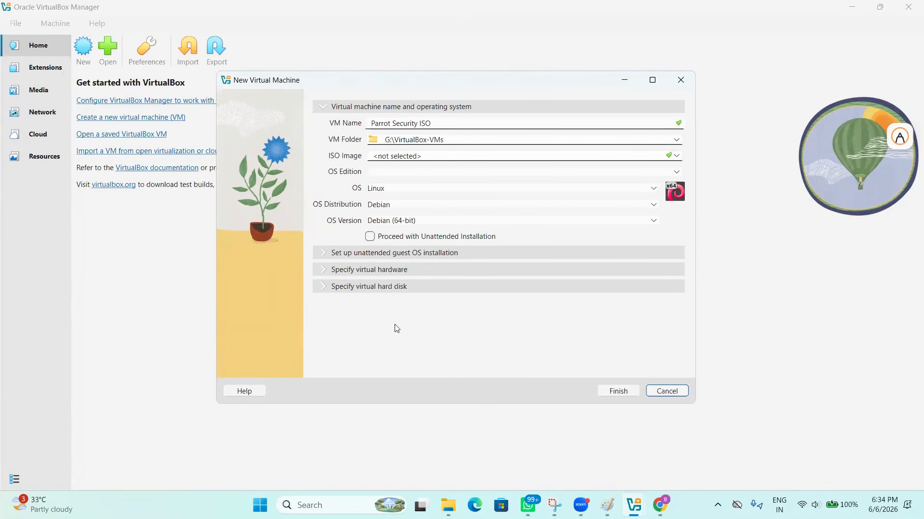
click(324, 270)
click(320, 231)
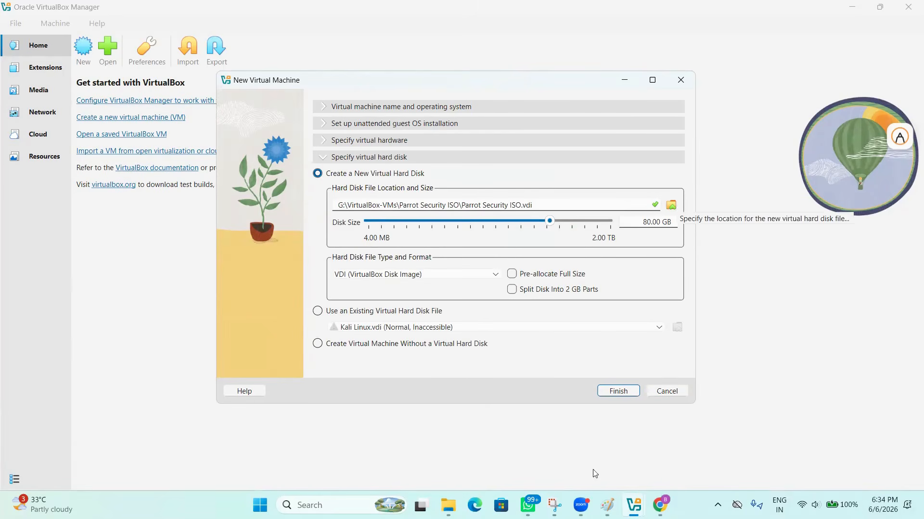
click(449, 505)
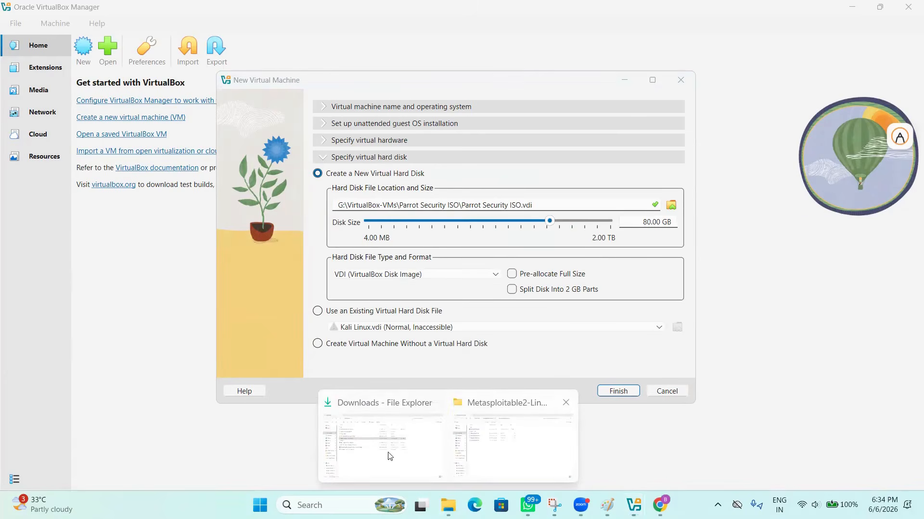
click(481, 457)
click(56, 382)
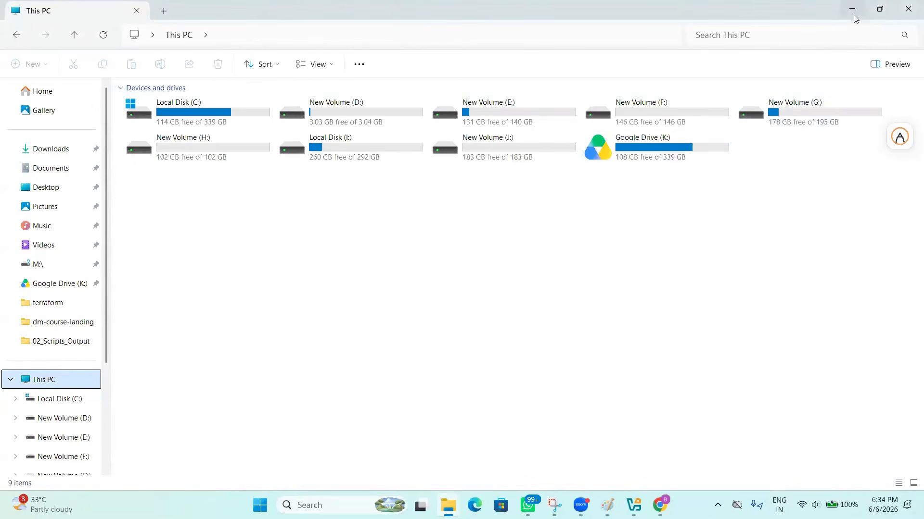
right_click(778, 118)
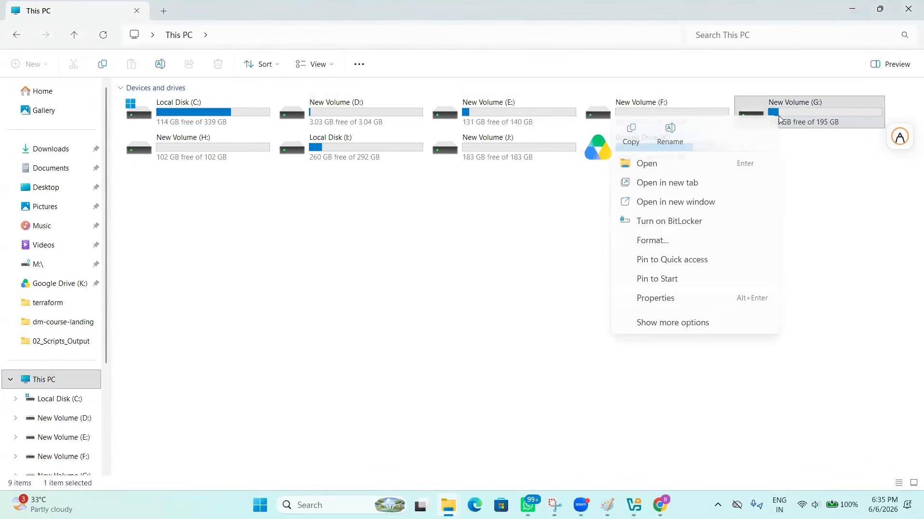
click(666, 297)
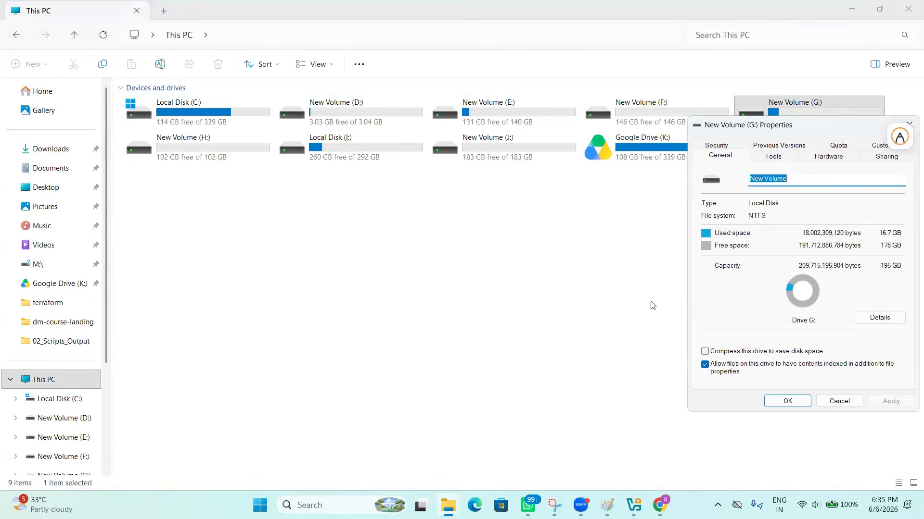
drag(833, 129, 686, 141)
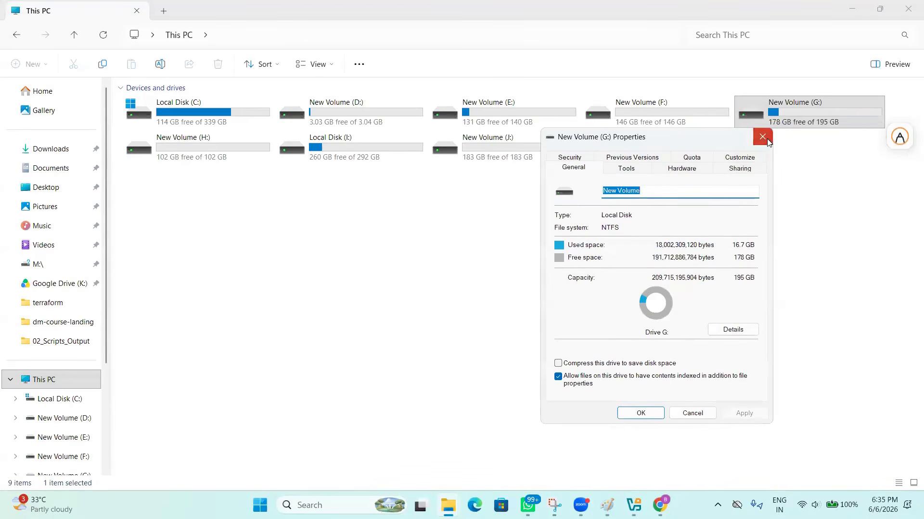
click(762, 137)
click(852, 9)
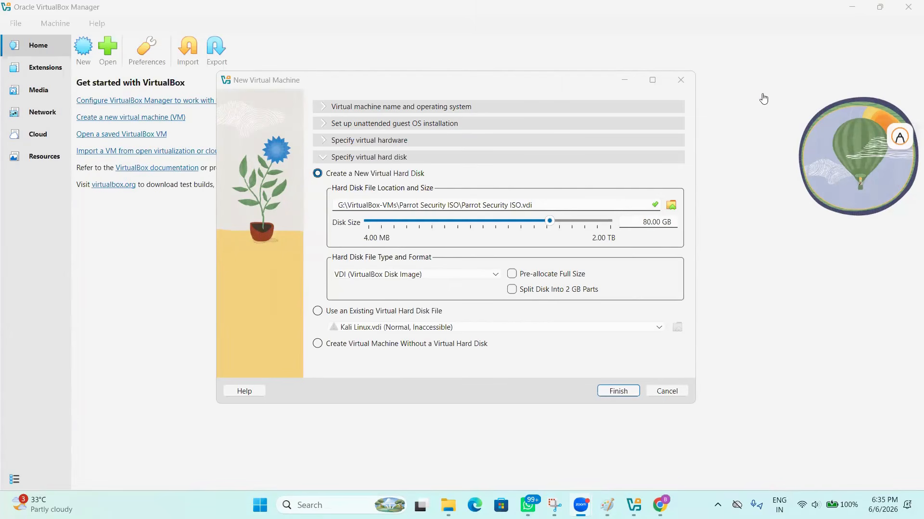
- Check the disk format and disk options, keeping a new VDI hard disk
click(445, 278)
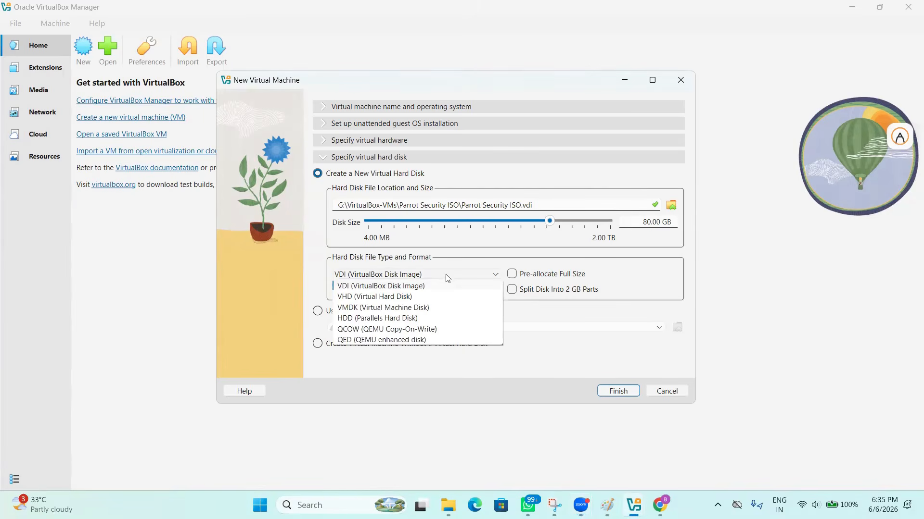
click(447, 278)
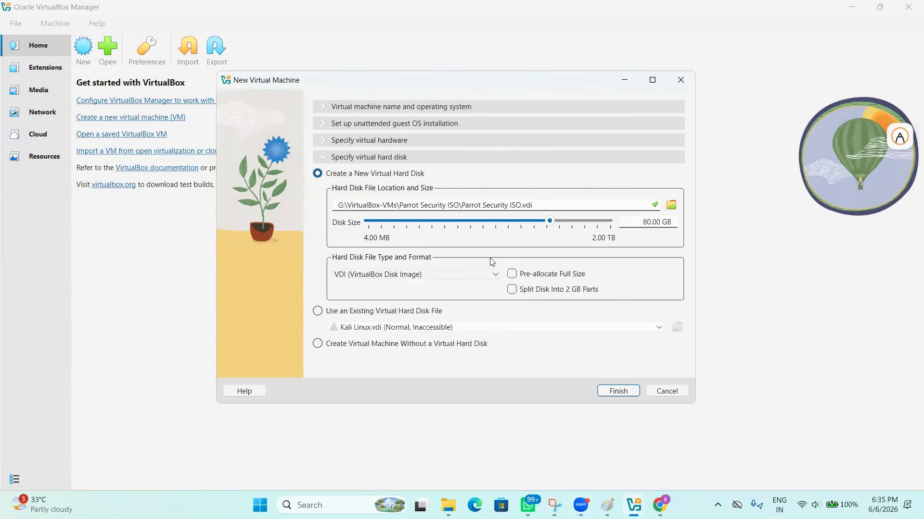
click(319, 312)
click(319, 174)
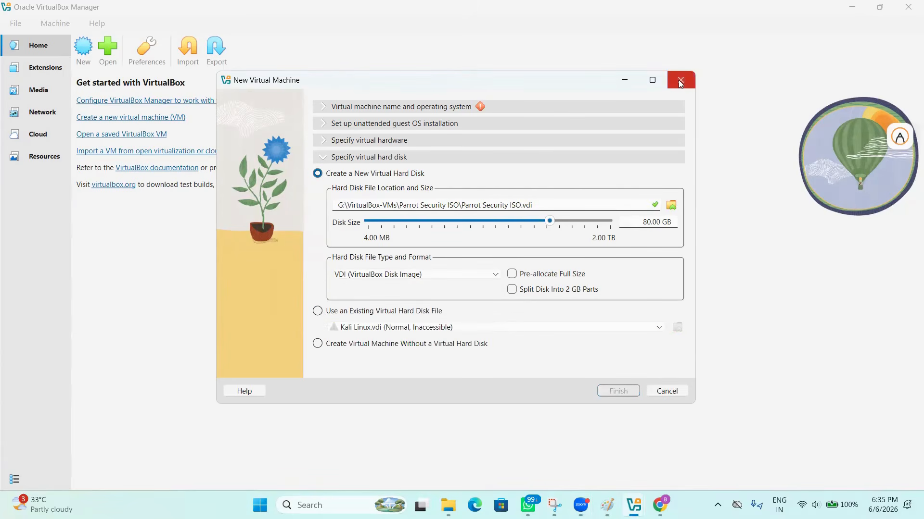
- Rename the machine to 'Parrot-Security-ISO' with hyphens and finish creating it
click(324, 105)
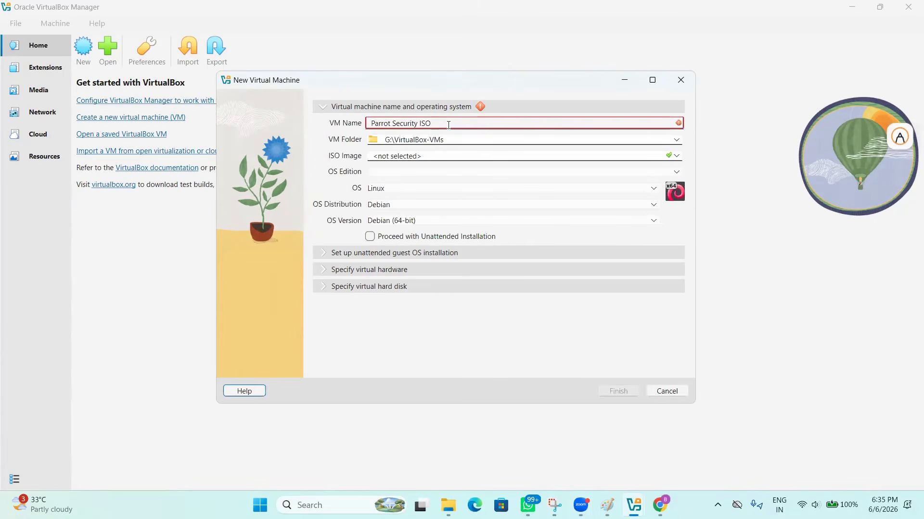
click(449, 125)
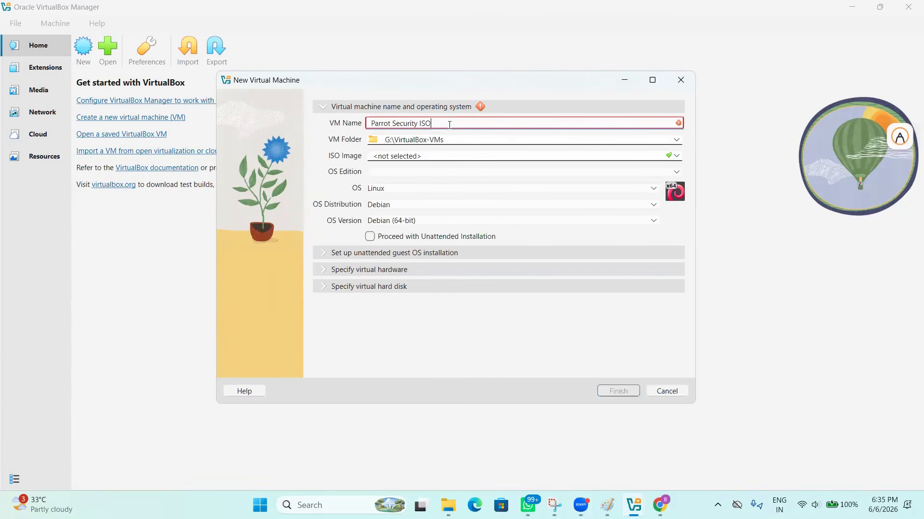
key(Left)
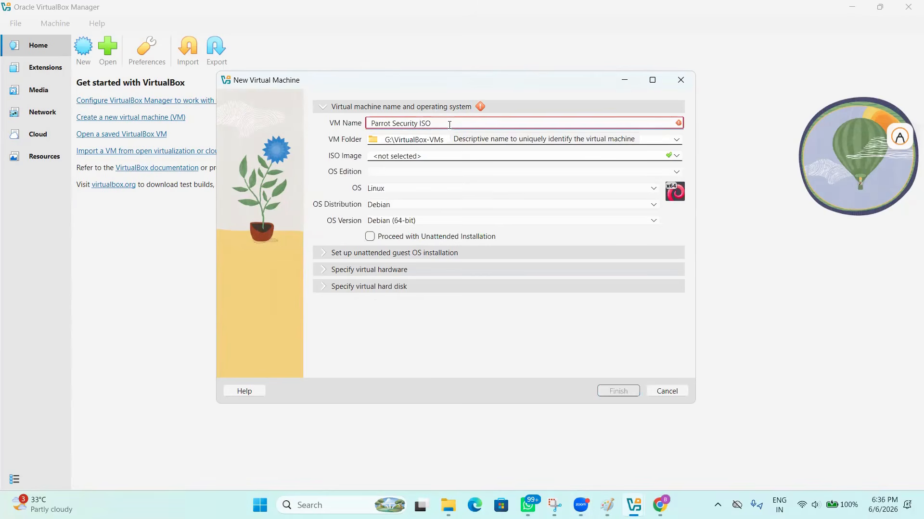
key(BackSpace)
text(-0)
key(BackSpace)
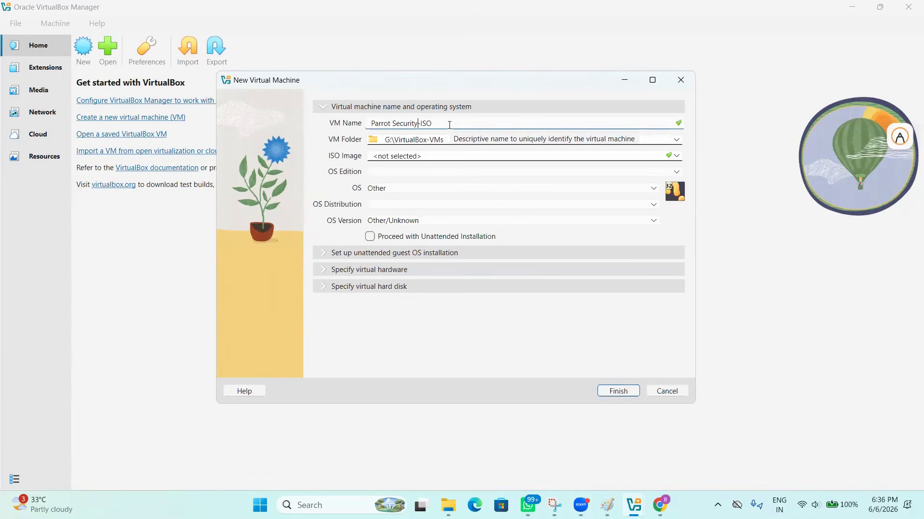
key(Left)
key(Left)
key(Left)
key(Left)
key(Left)
key(Left)
key(Left)
key(Left)
key(BackSpace)
text(-)
click(620, 392)
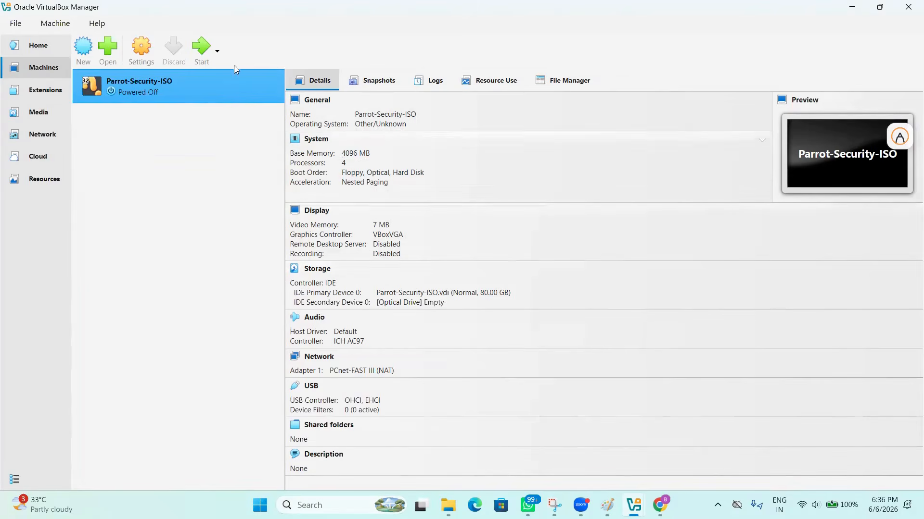
- Start the new Parrot-Security-ISO VM, maximise its window, and retry booting after the no-bootable-medium failure
click(217, 56)
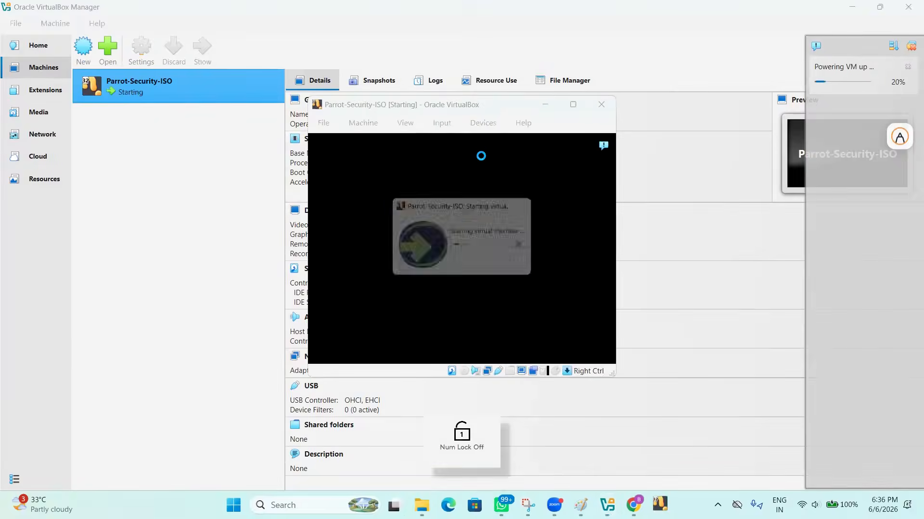
click(575, 107)
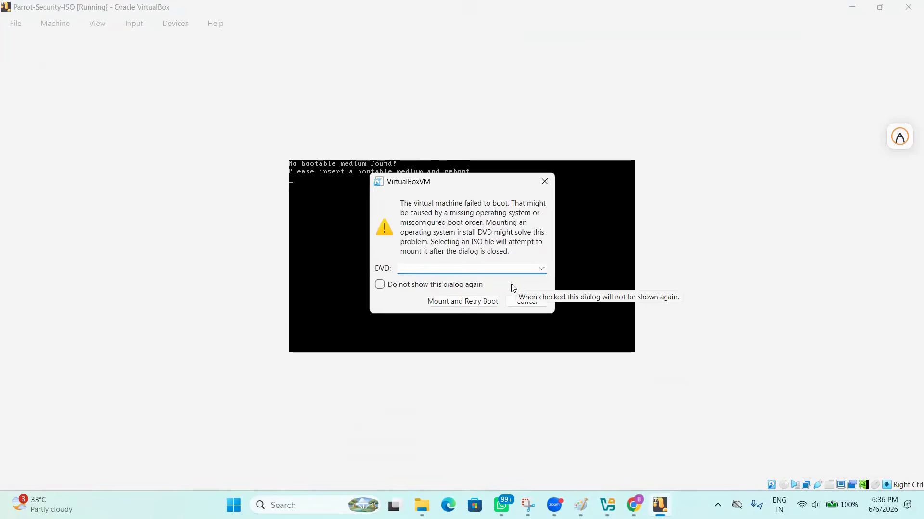
click(481, 302)
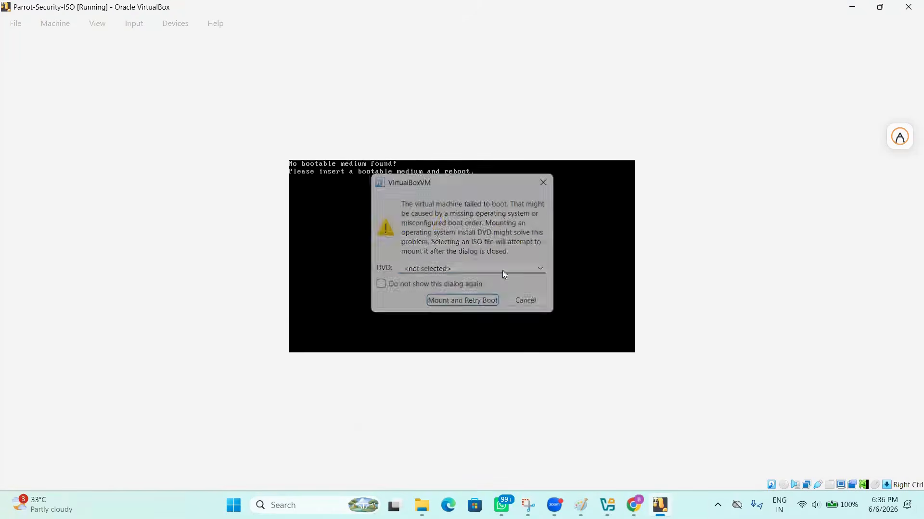
- Close the VM with its machine state saved, then review Storage settings showing the .vdi disk
click(908, 7)
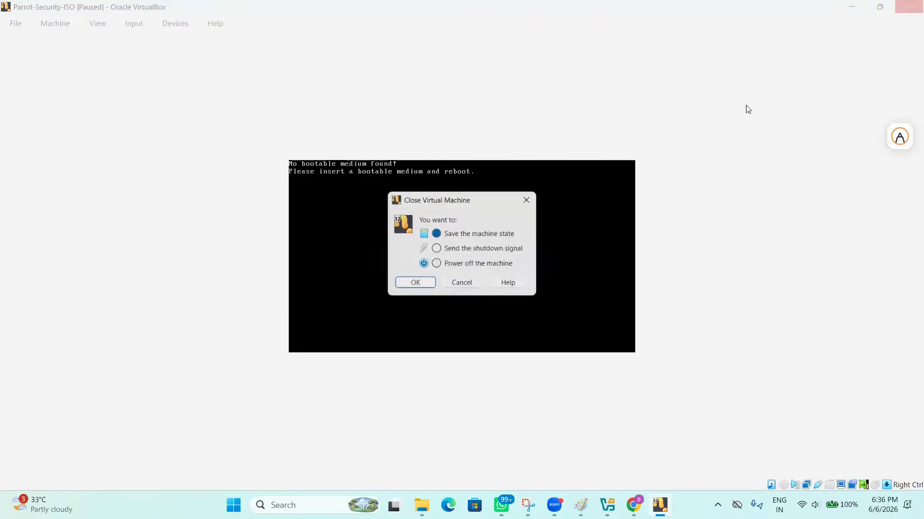
click(418, 286)
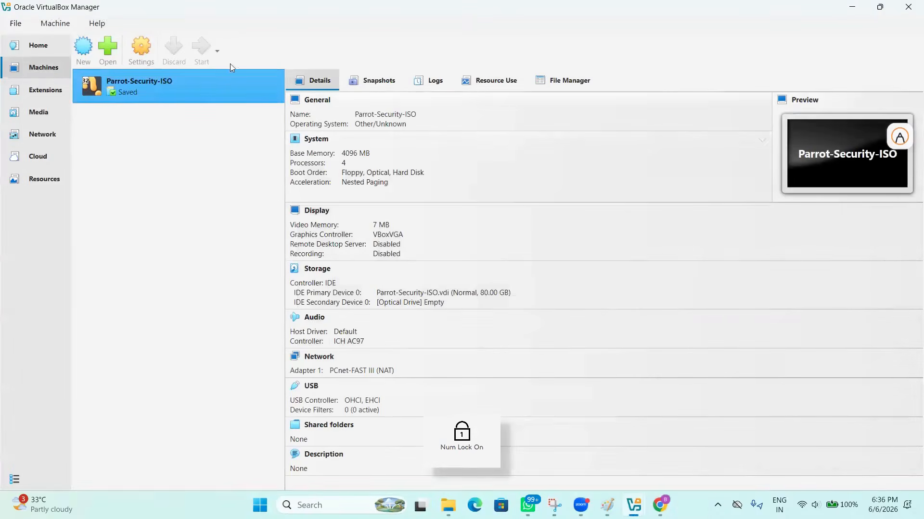
click(139, 49)
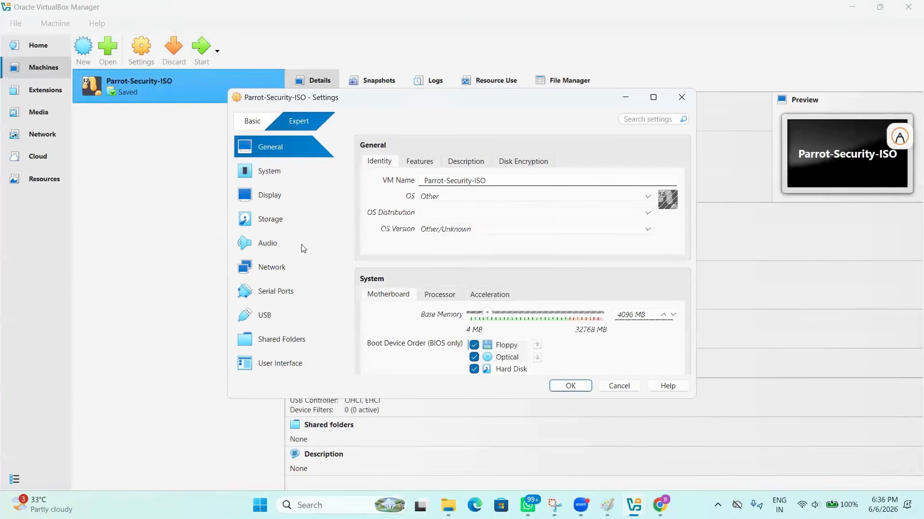
click(275, 217)
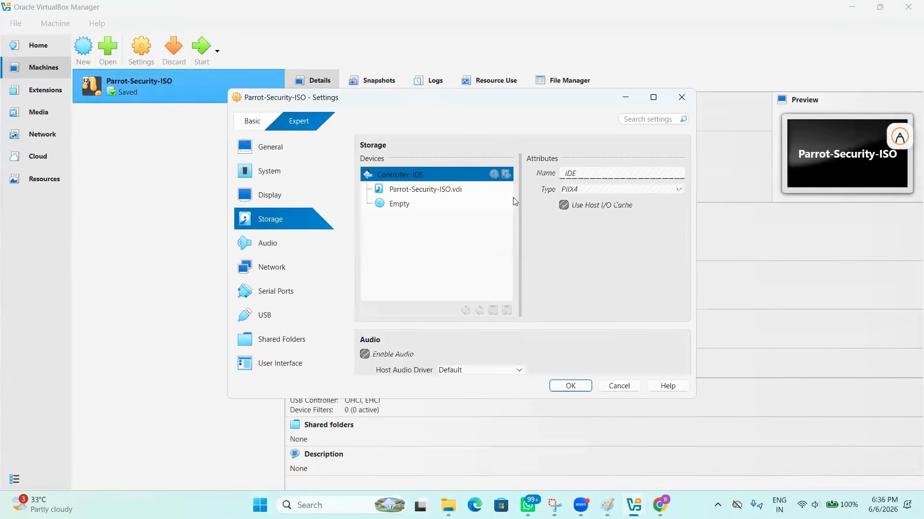
click(421, 190)
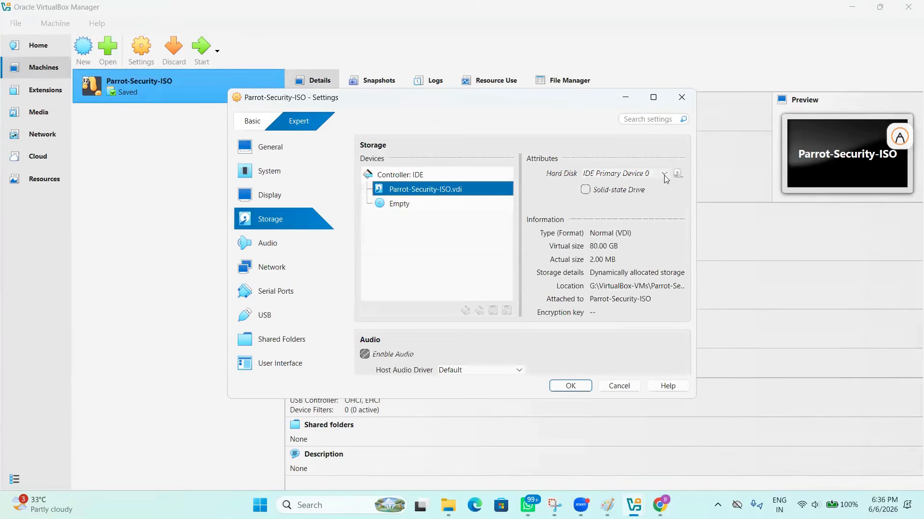
click(572, 385)
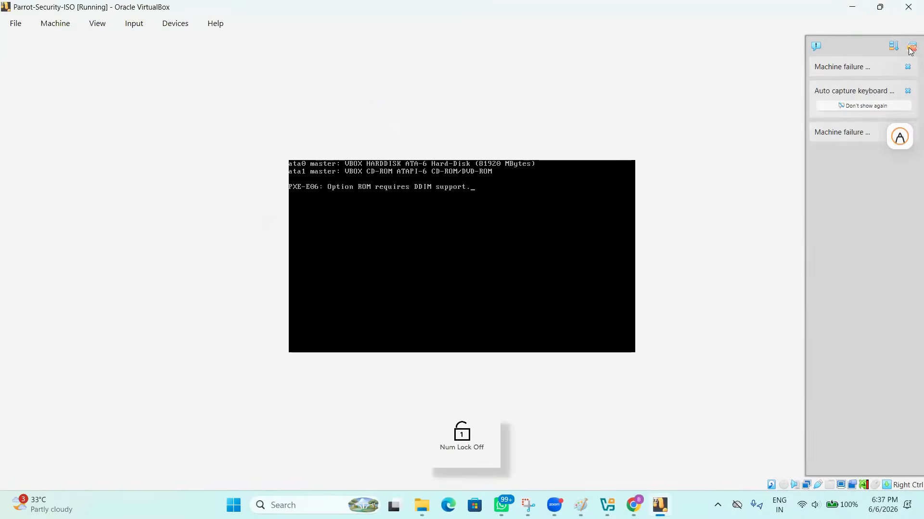
- Dismiss the notifications and, after two cancelled close attempts, power off the Parrot-Security-ISO machine
click(911, 46)
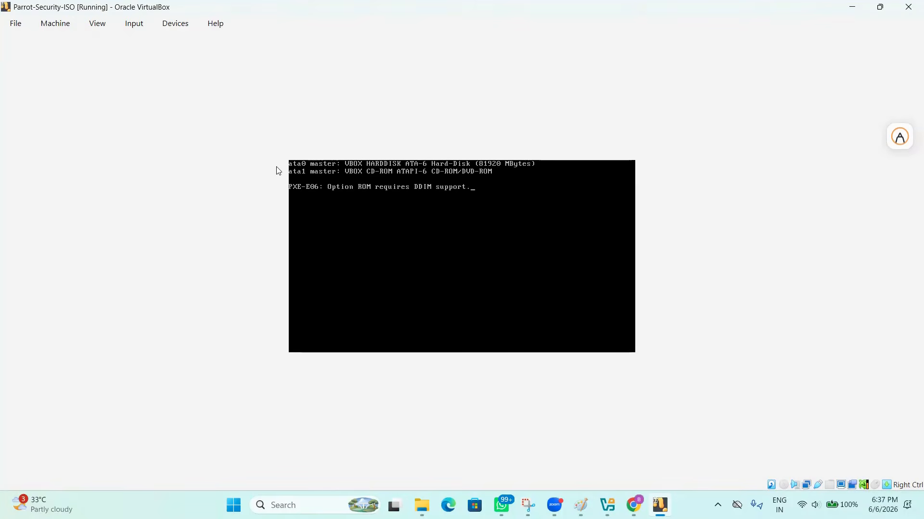
click(909, 6)
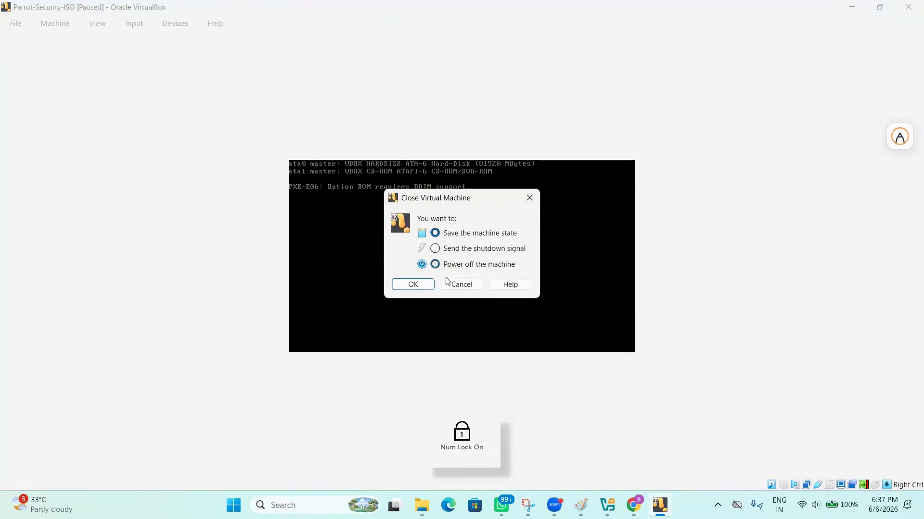
click(478, 286)
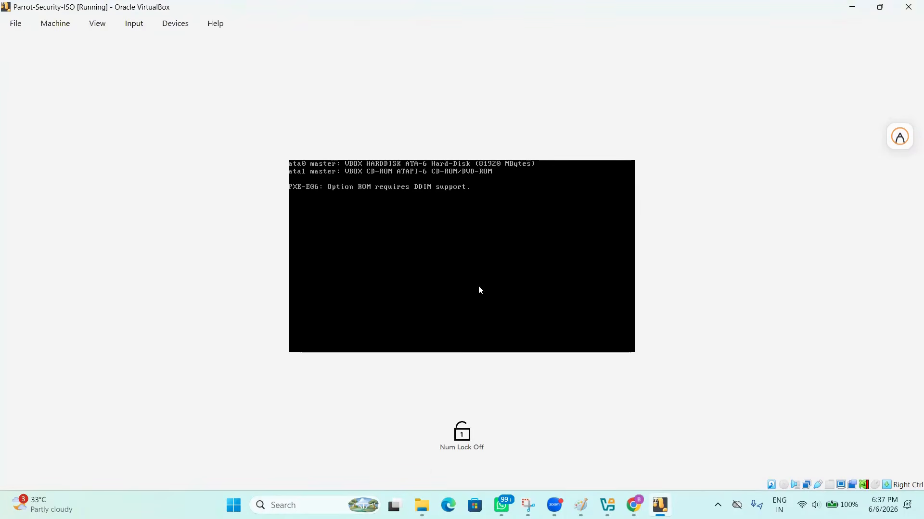
click(909, 6)
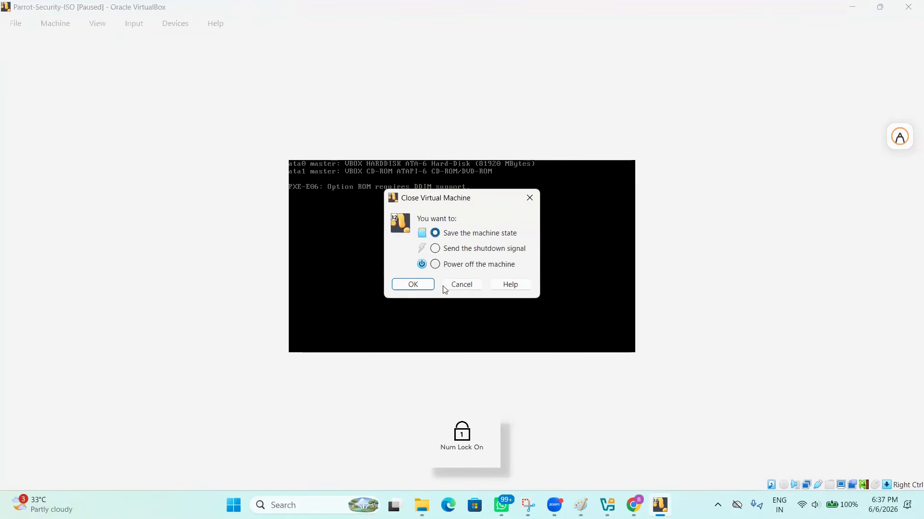
click(480, 286)
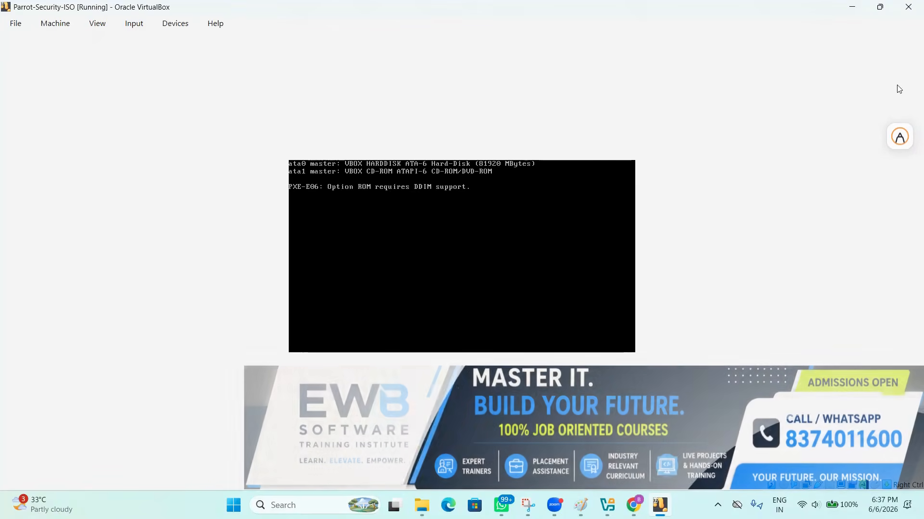
click(908, 7)
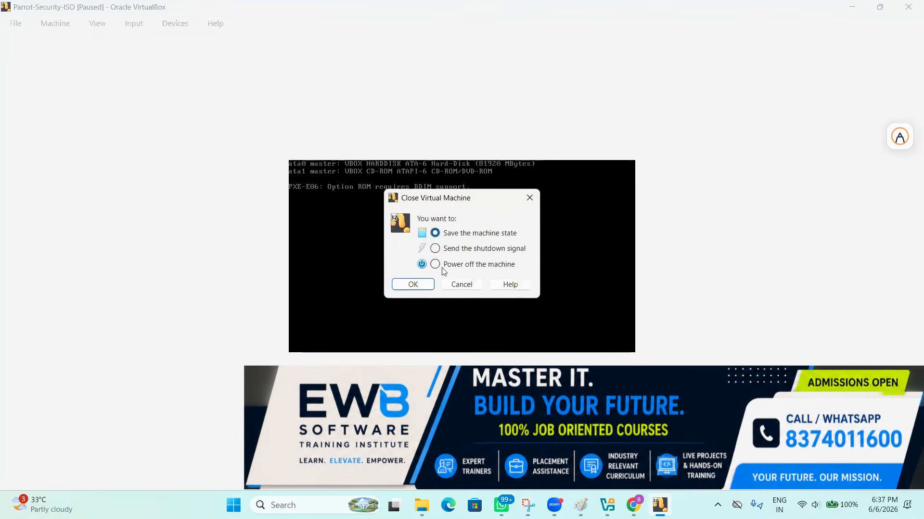
click(416, 284)
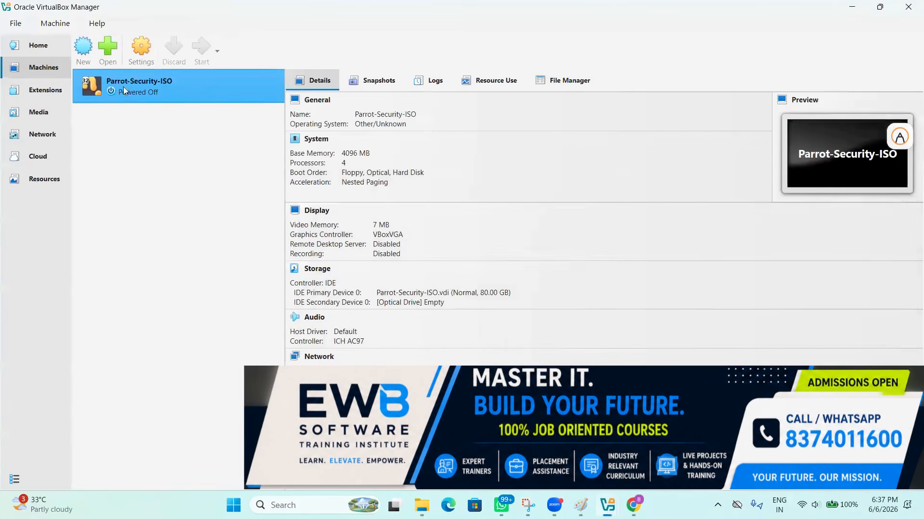
click(140, 52)
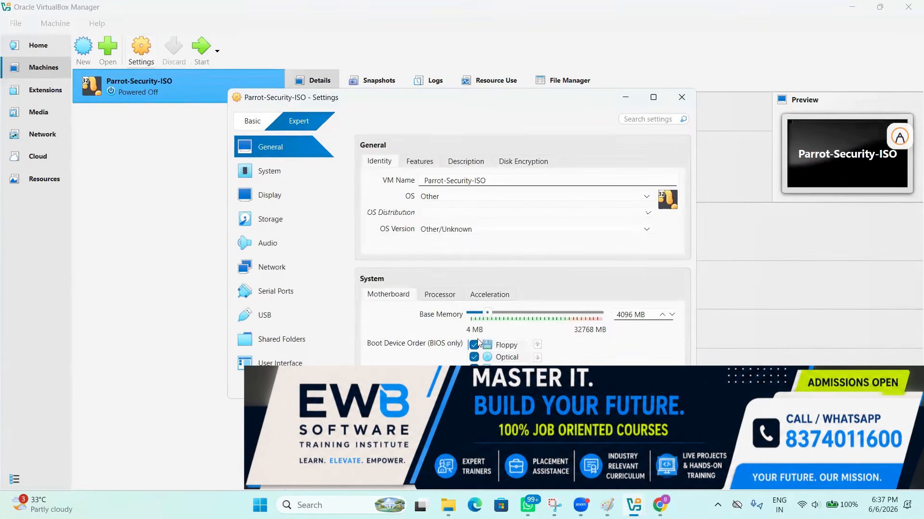
click(267, 219)
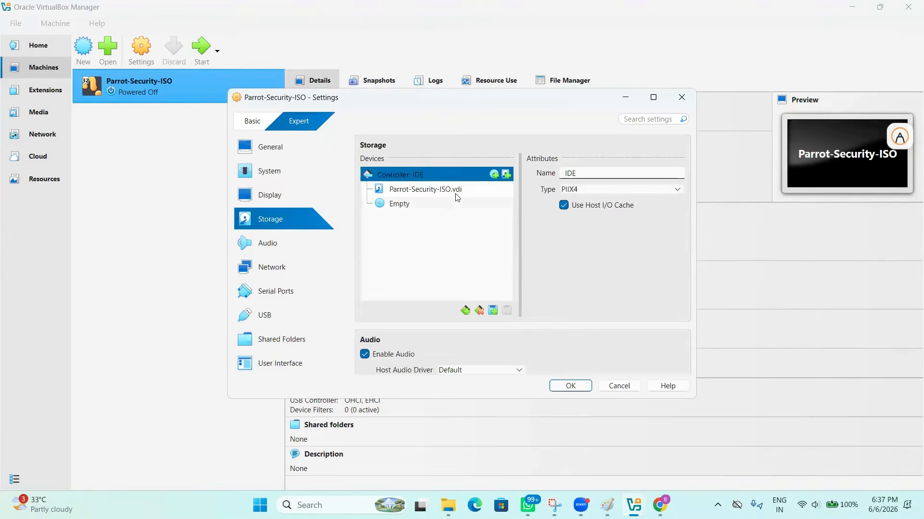
click(450, 192)
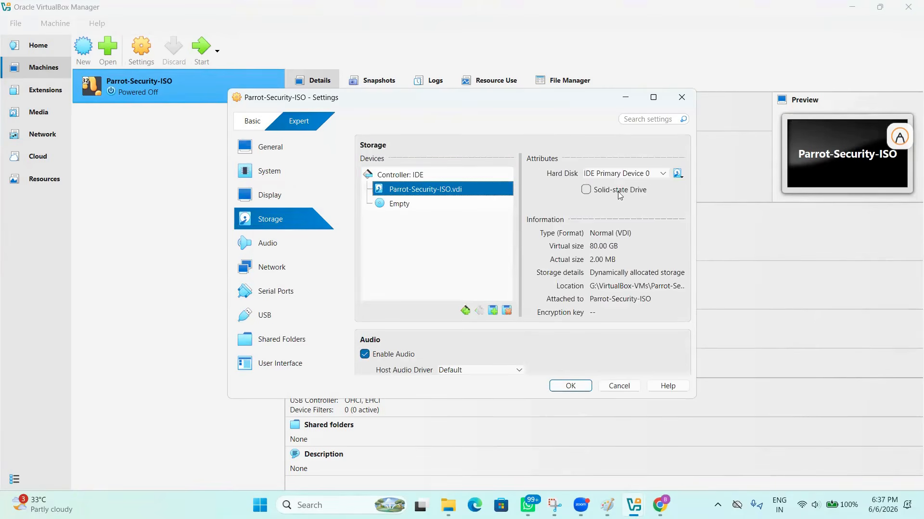
click(678, 173)
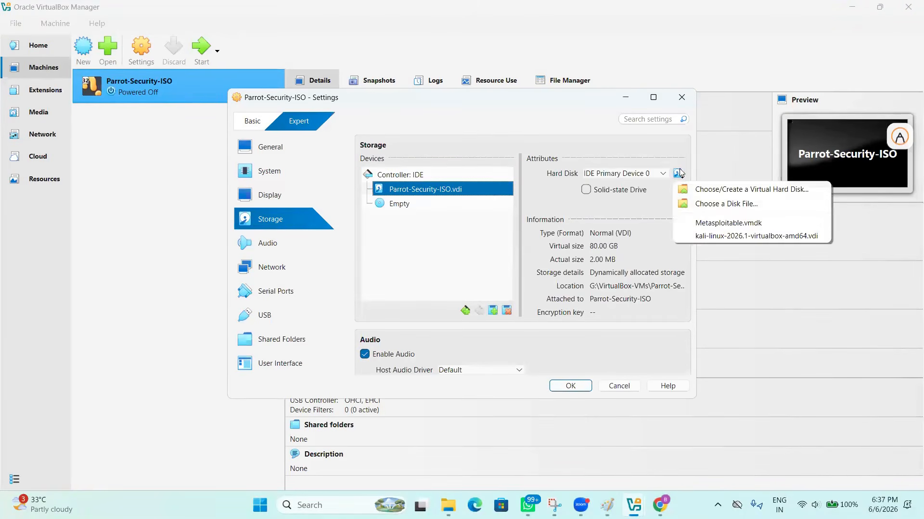
click(698, 204)
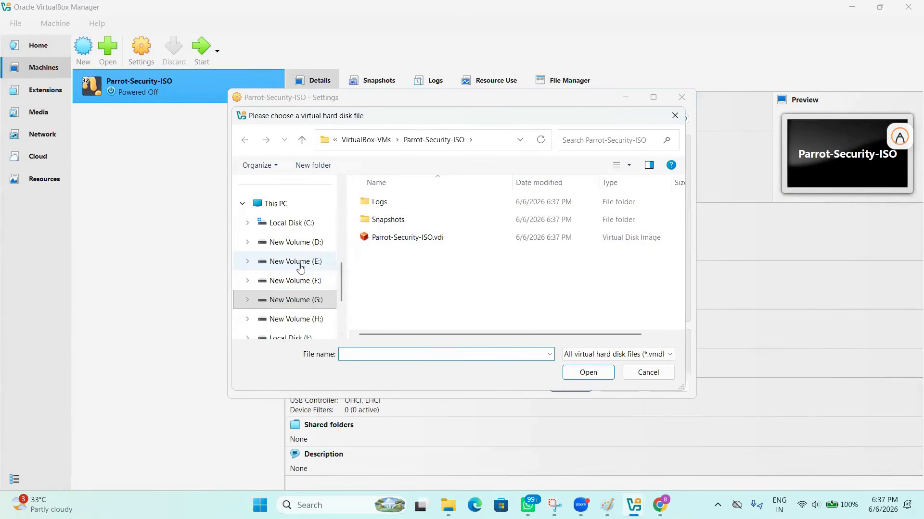
scroll(288, 260, up, 5)
click(287, 206)
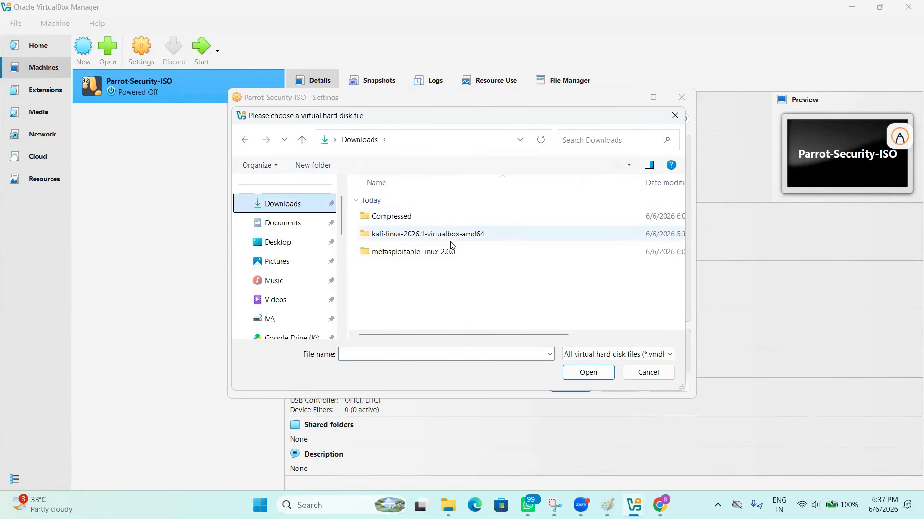
scroll(298, 269, down, 3)
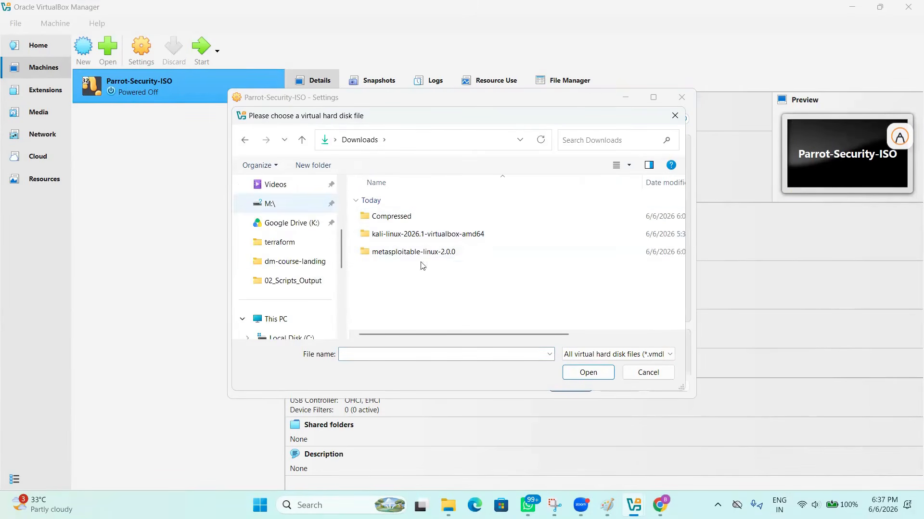
click(676, 115)
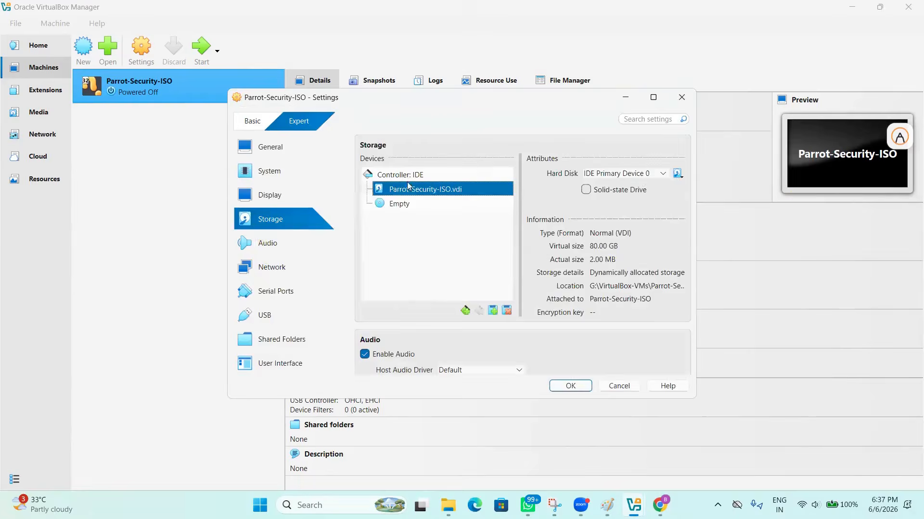
click(681, 98)
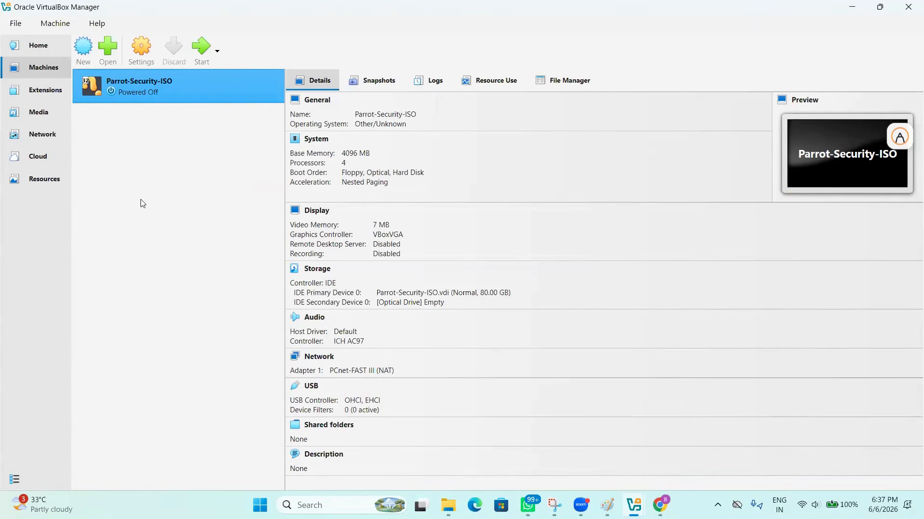
- Add an optical drive holding Parrot-security-7.2_amd64.iso (7.32 GB) to the VM's storage controller
click(142, 58)
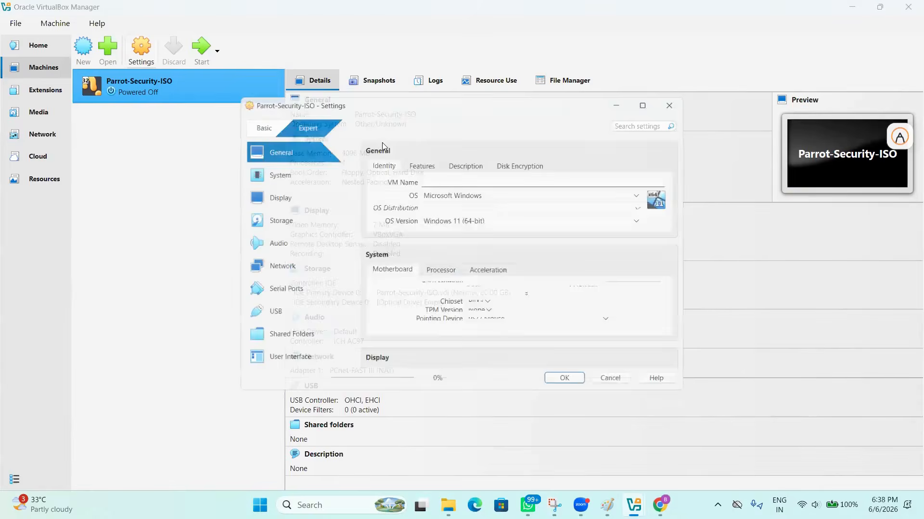
click(295, 218)
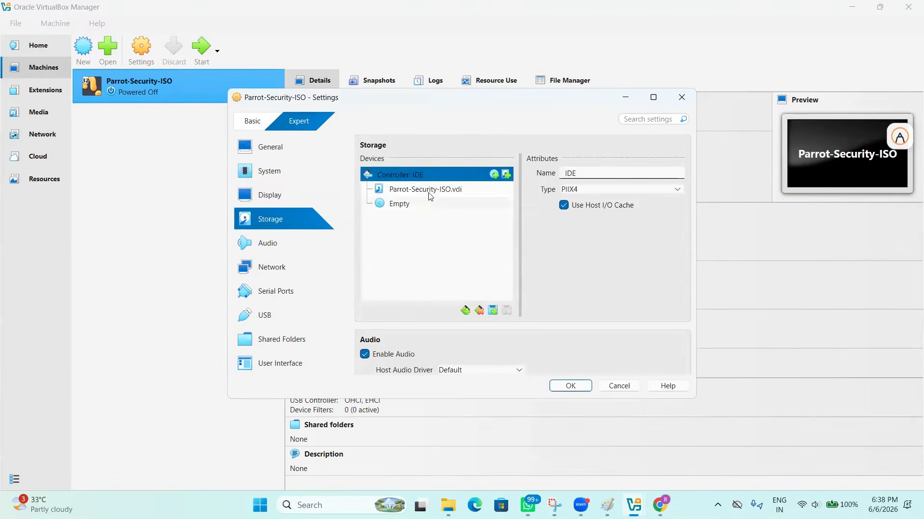
click(428, 192)
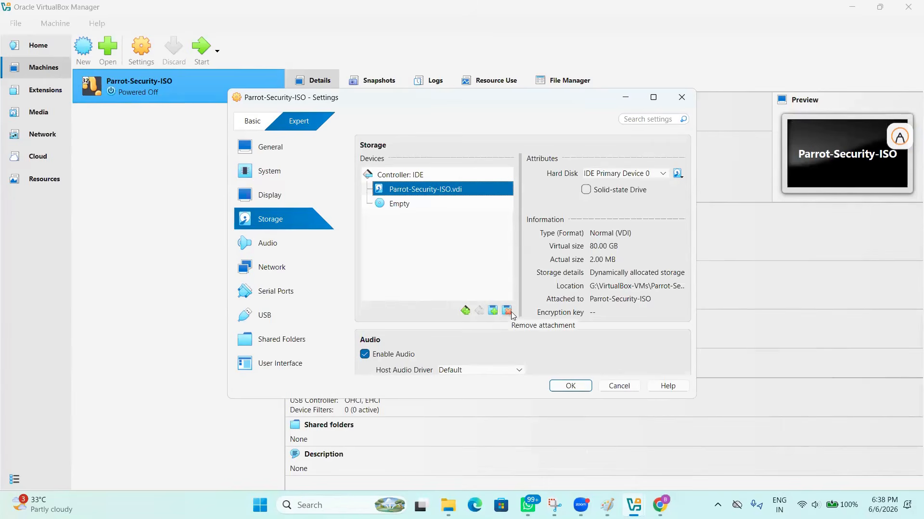
click(493, 311)
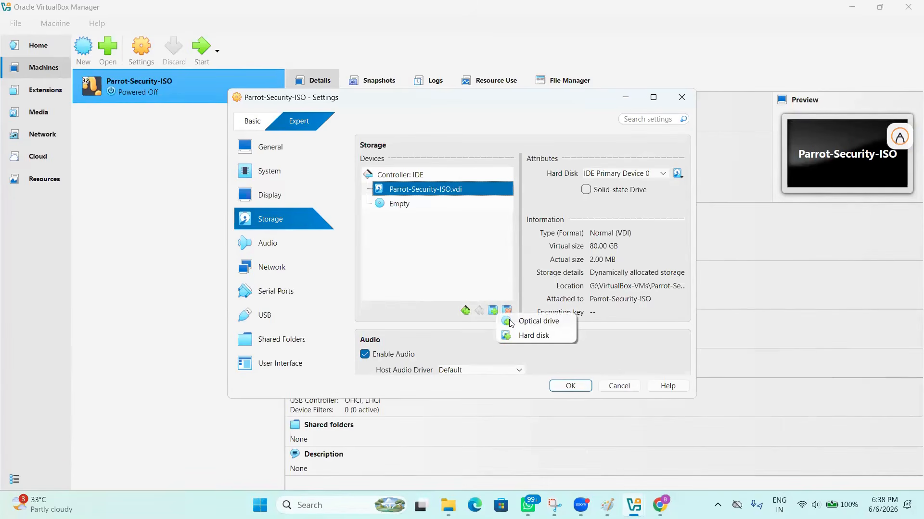
click(510, 322)
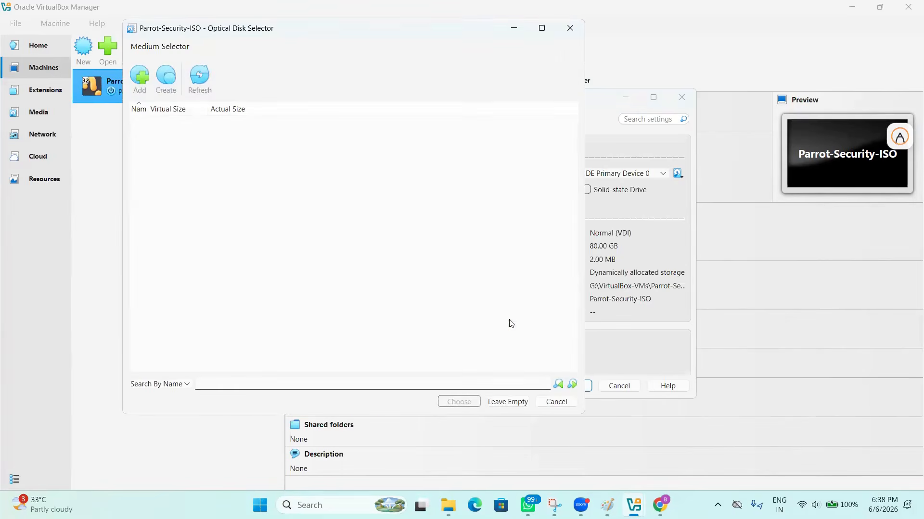
click(141, 77)
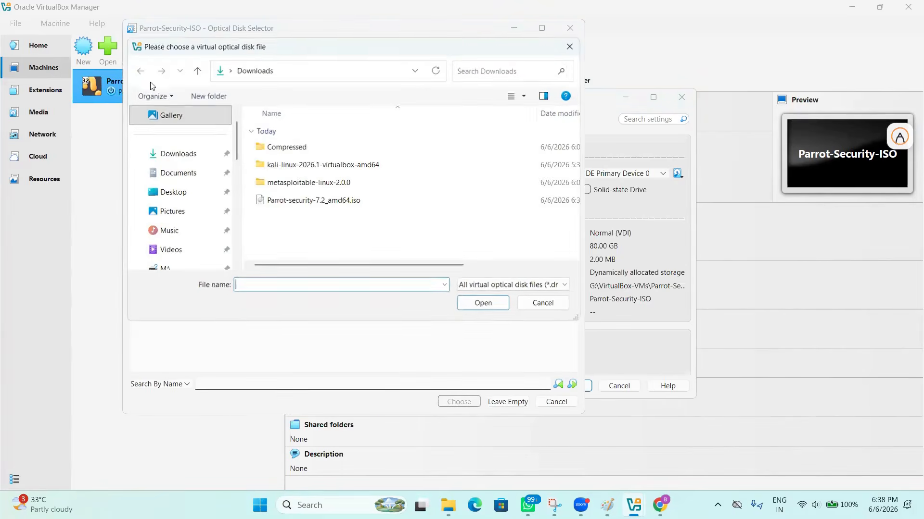
click(299, 201)
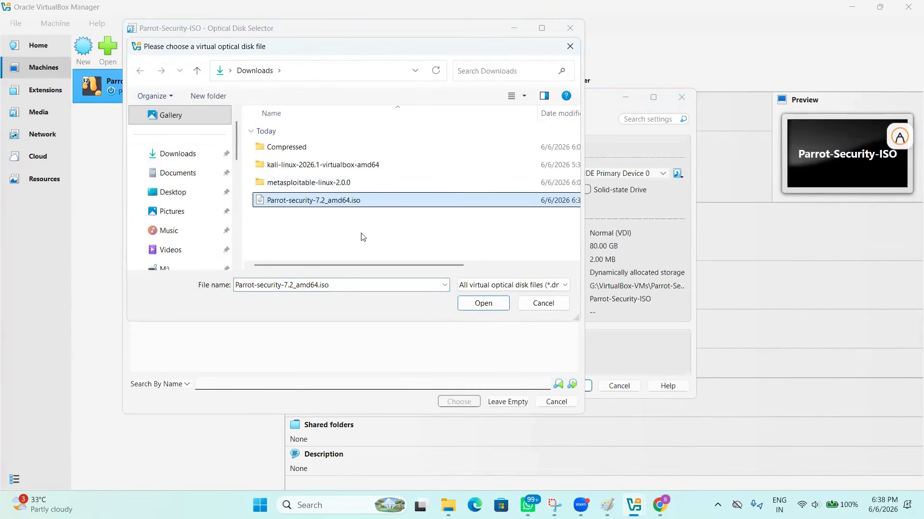
click(481, 304)
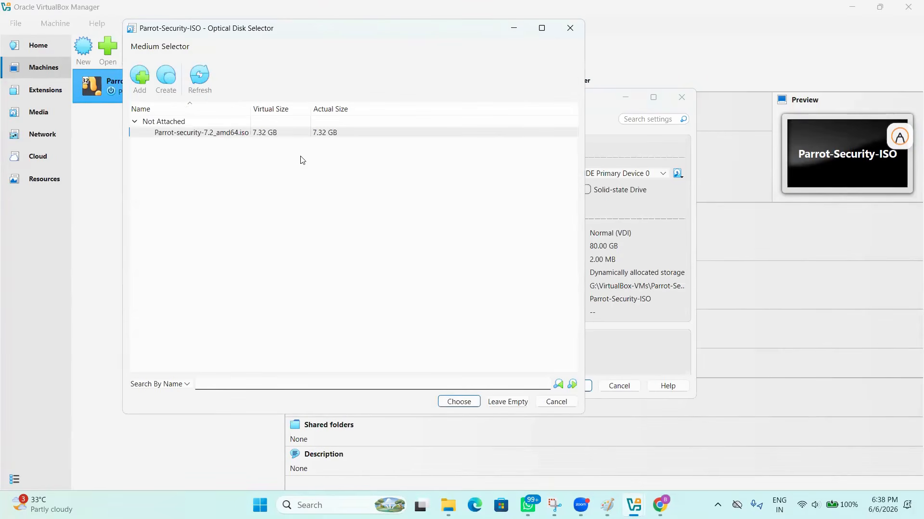
click(459, 402)
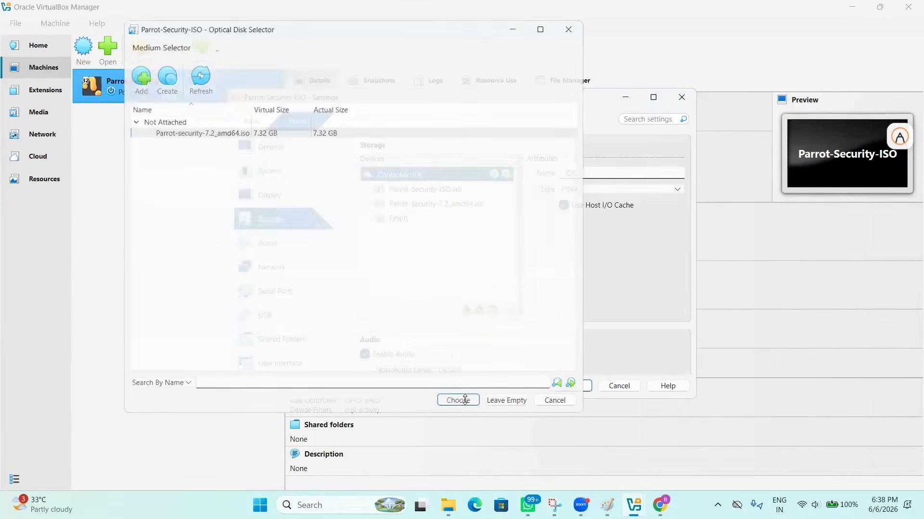
click(456, 207)
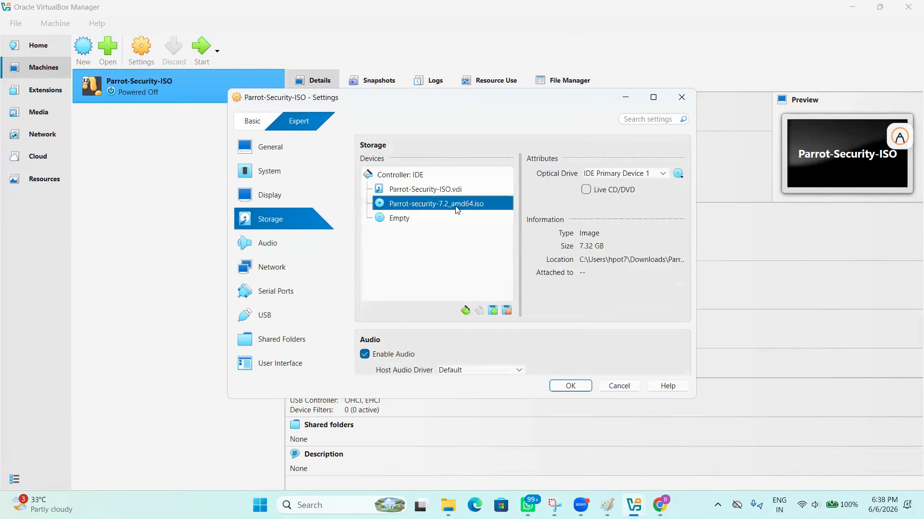
- Accept the Settings dialog with OK to save the new ISO attachment
click(571, 386)
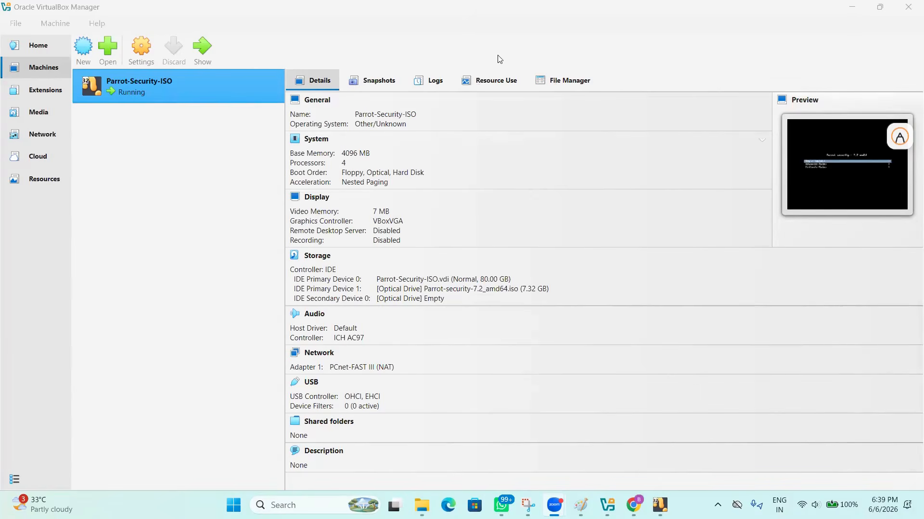
- Boot the ISO's Try / Install entry, hit the x86-64 CPU kernel error, and power off the VM
click(660, 505)
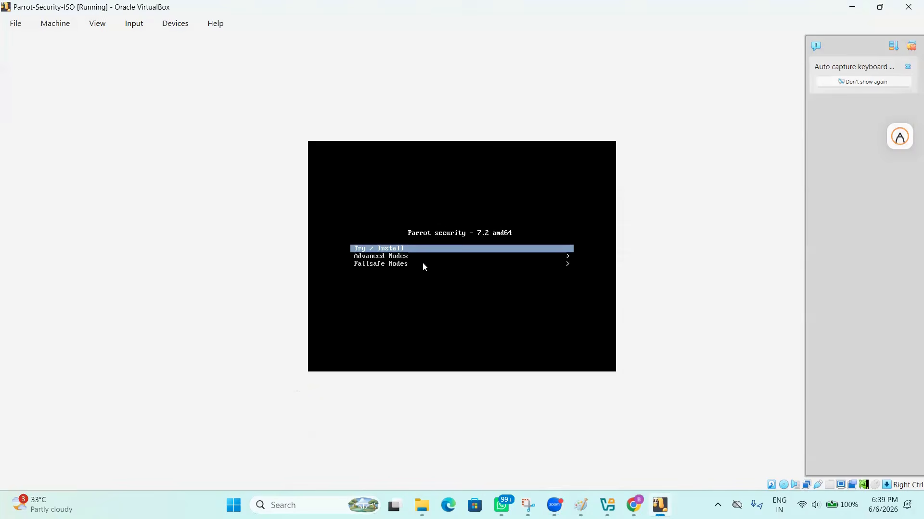
click(388, 255)
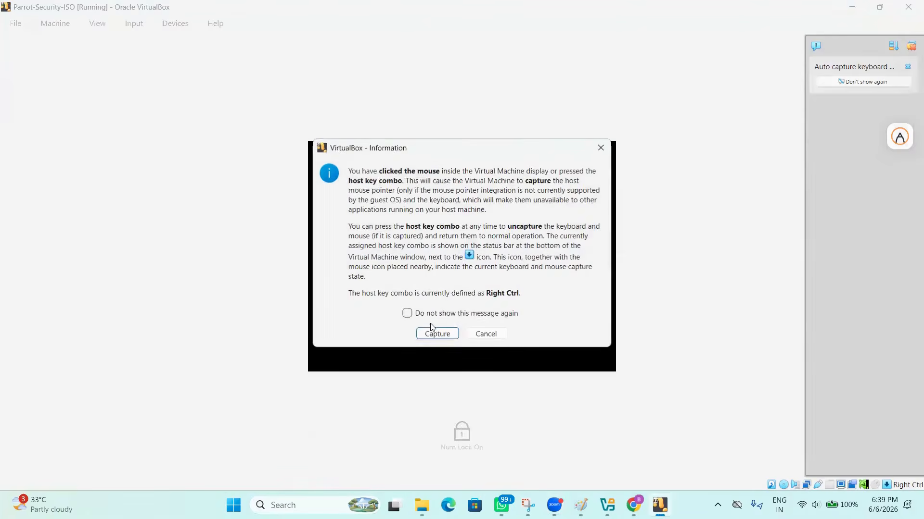
click(484, 335)
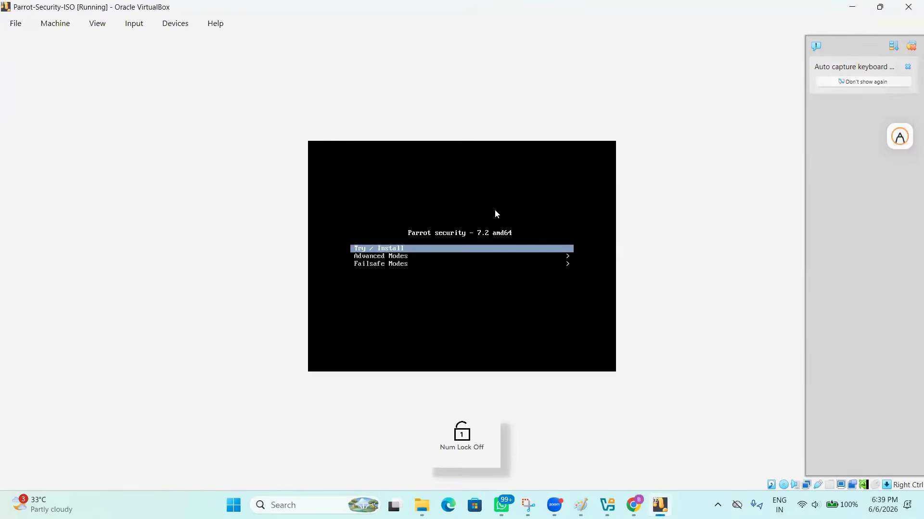
key(Return)
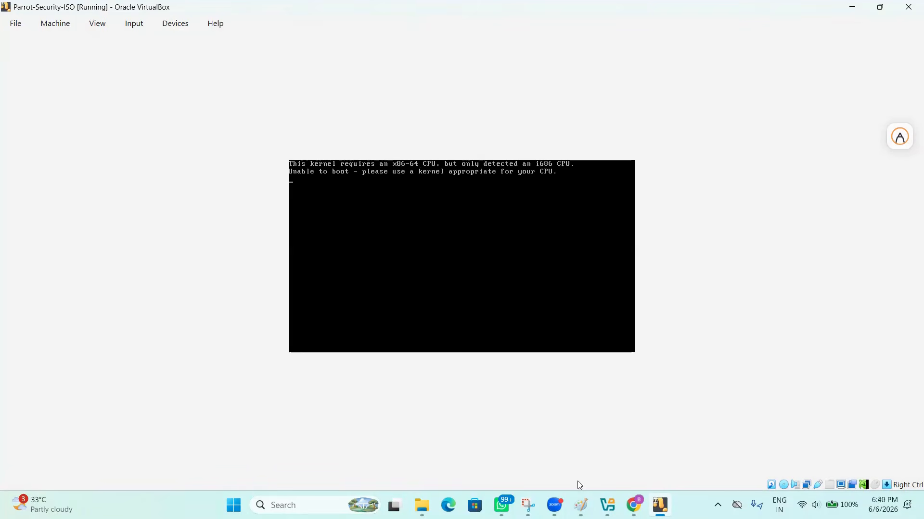
click(908, 7)
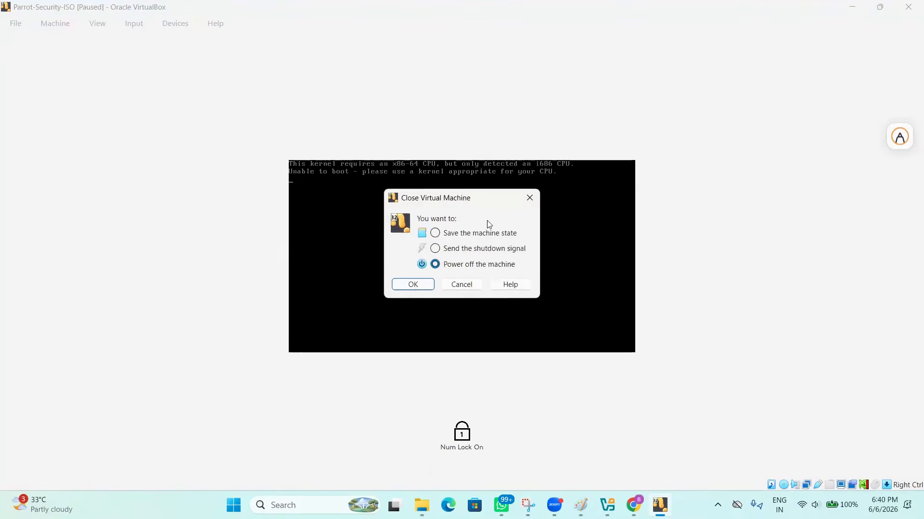
click(414, 285)
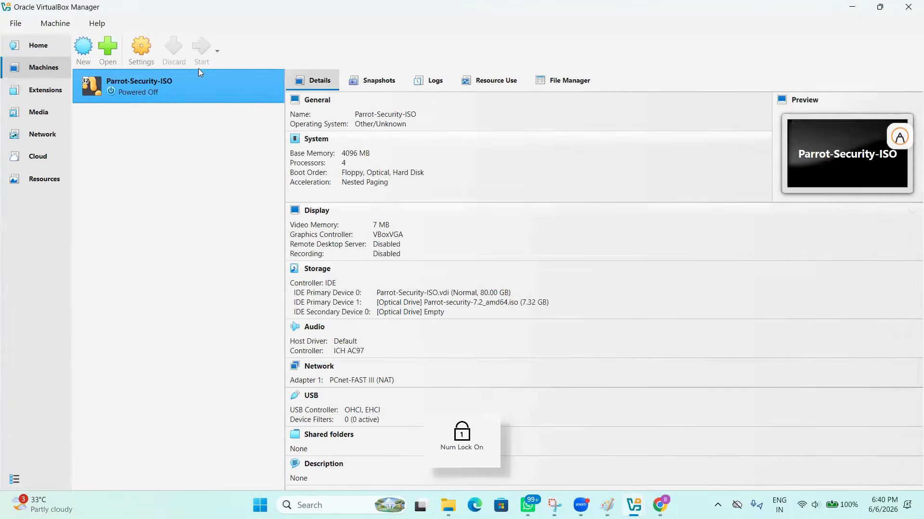
- Open the VM's settings and review the System Motherboard and Processor pages
click(135, 51)
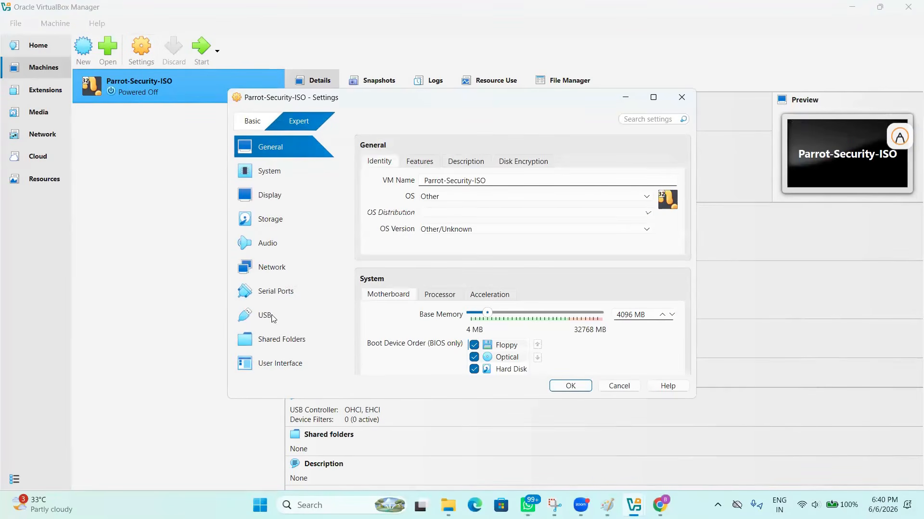
click(286, 174)
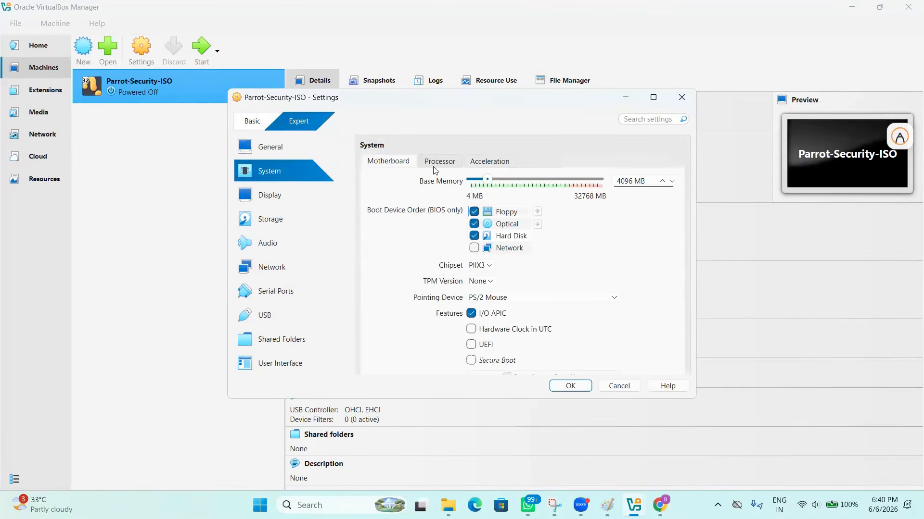
click(434, 170)
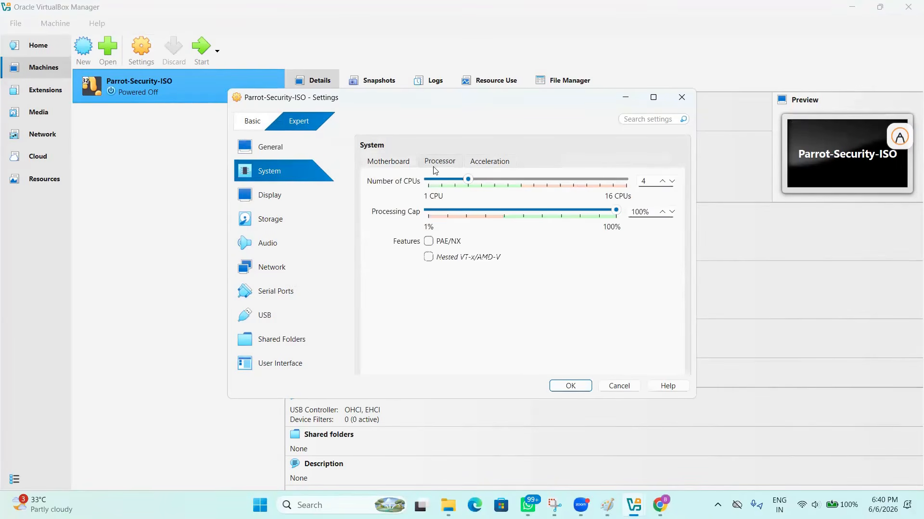
click(403, 164)
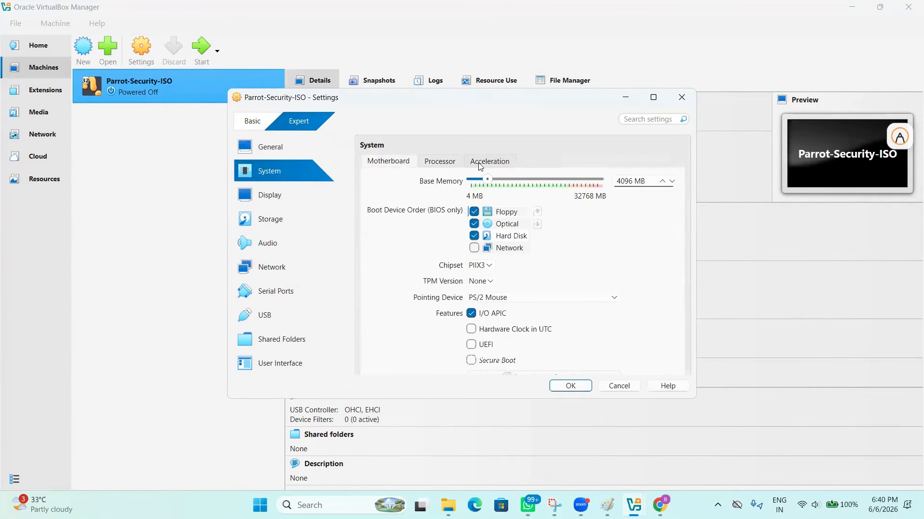
scroll(443, 332, down, 1)
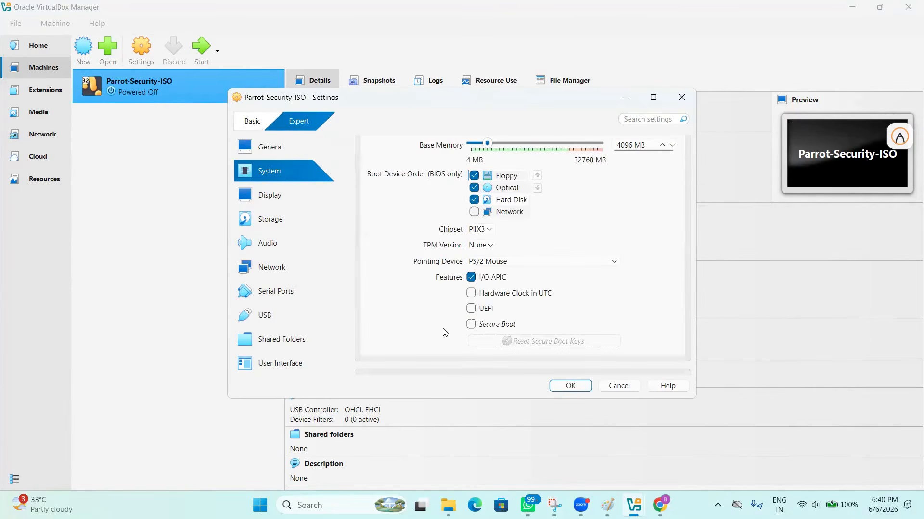
- Raise Display video memory from 7 MB to 128 MB, check the attached ISO, and save
click(283, 196)
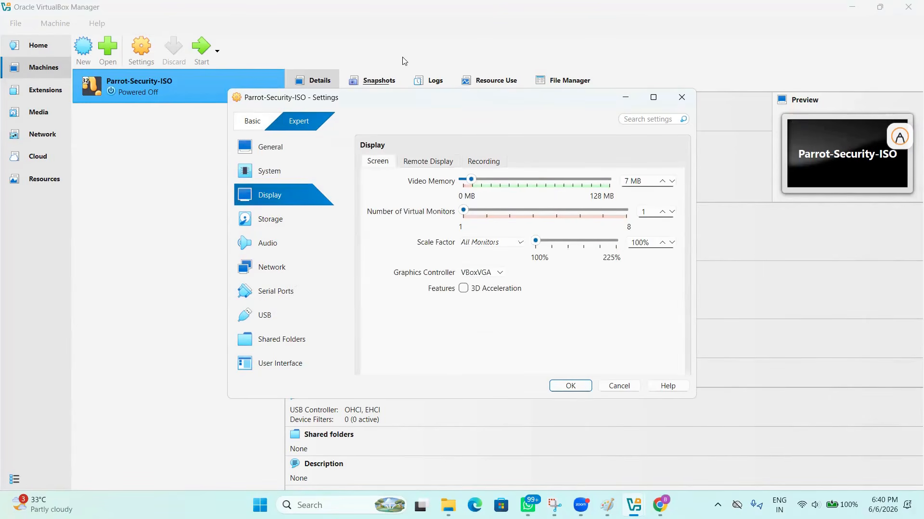
key(super+shift+s)
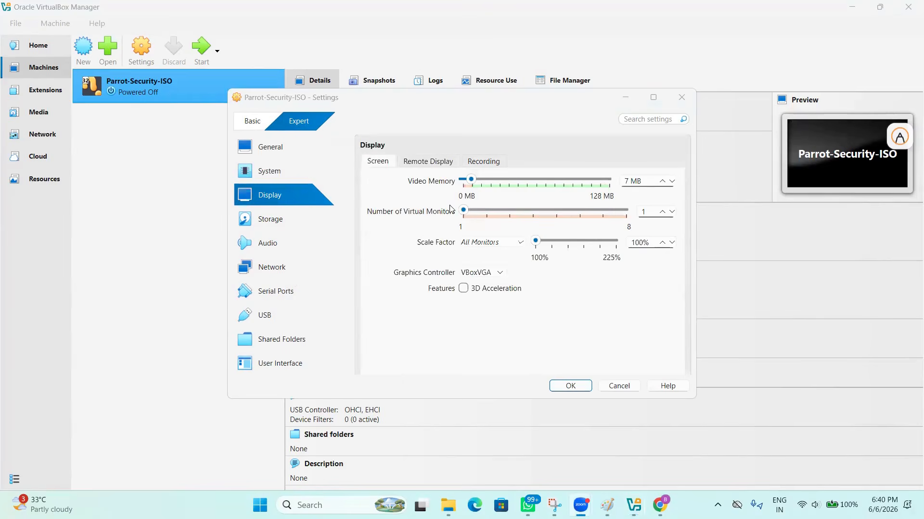
drag(471, 179, 615, 189)
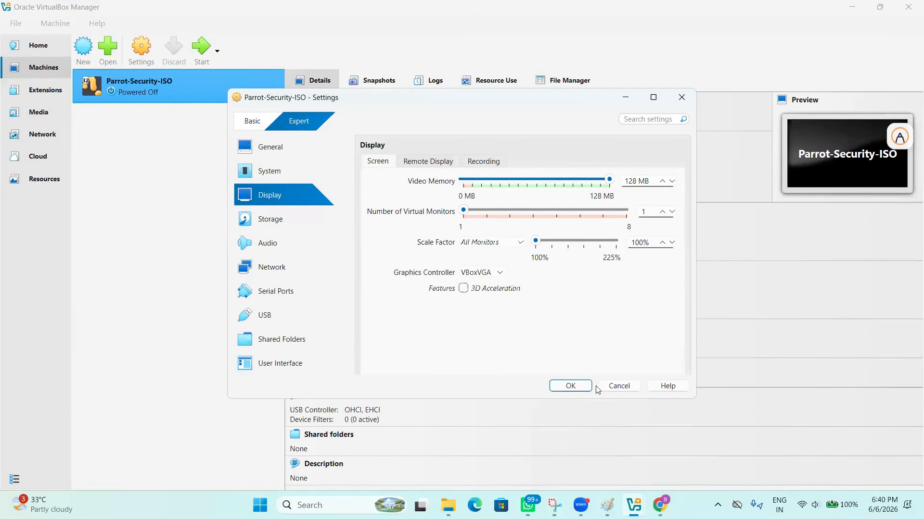
click(276, 229)
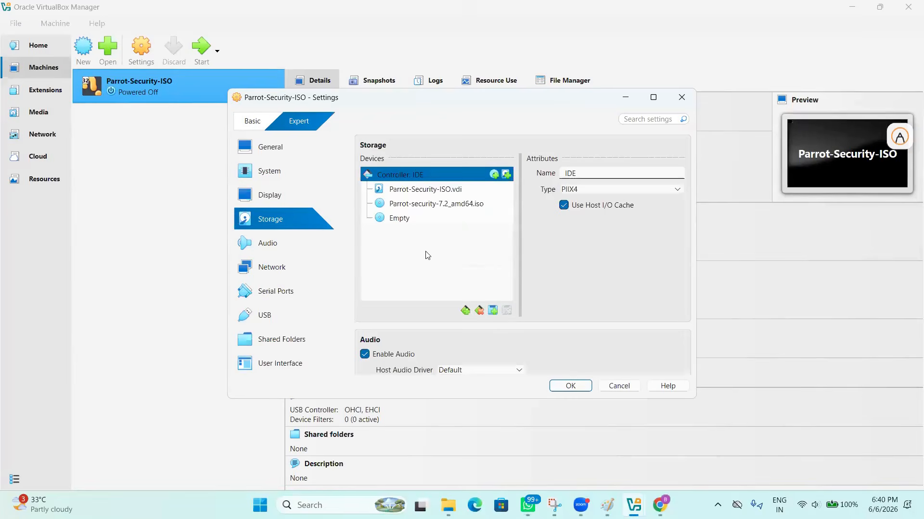
click(475, 207)
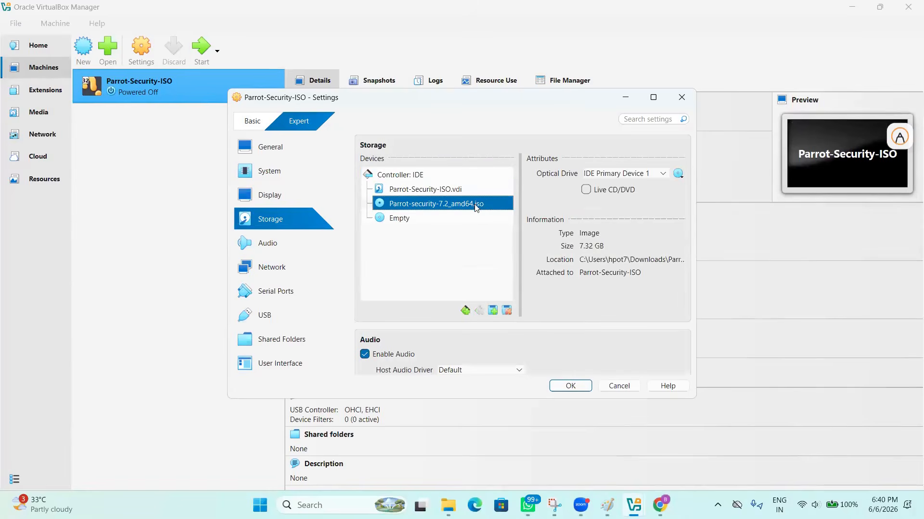
click(571, 387)
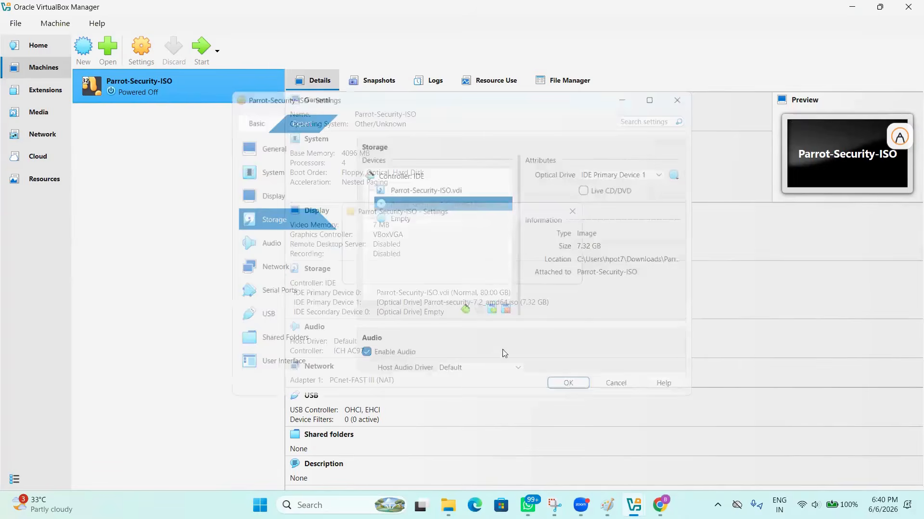
- Restart the VM, boot Try / Install into the same i686 CPU kernel error, then close its window
click(202, 53)
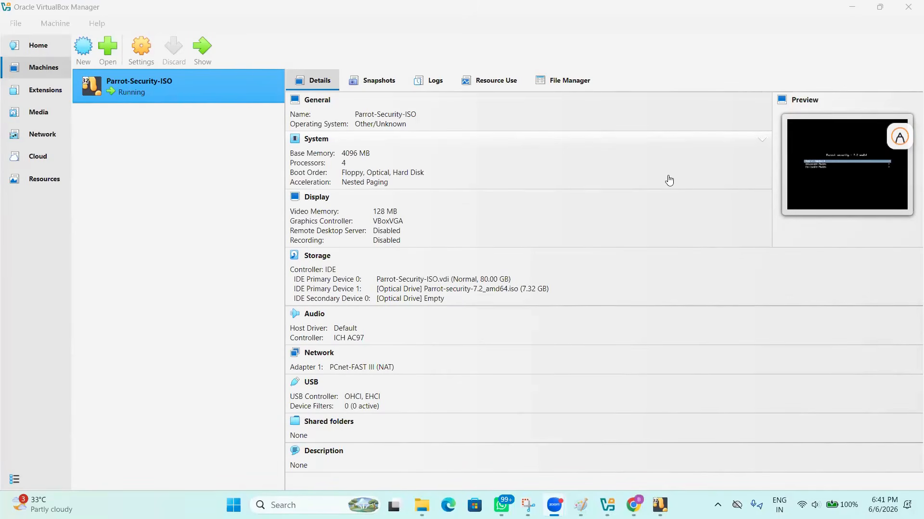
click(660, 505)
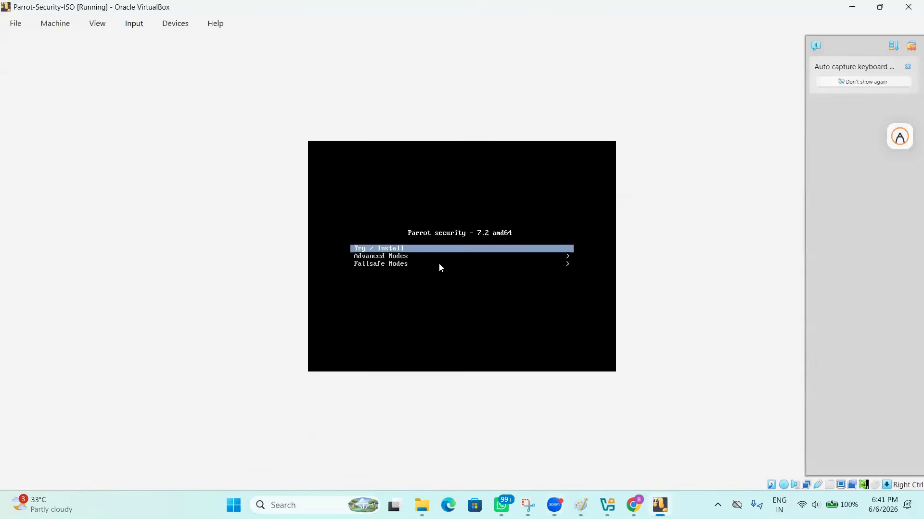
key(Return)
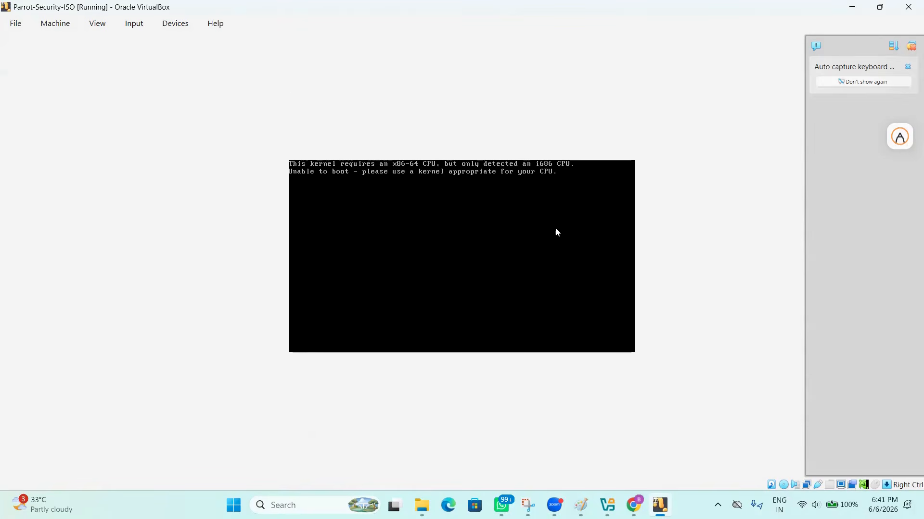
click(911, 44)
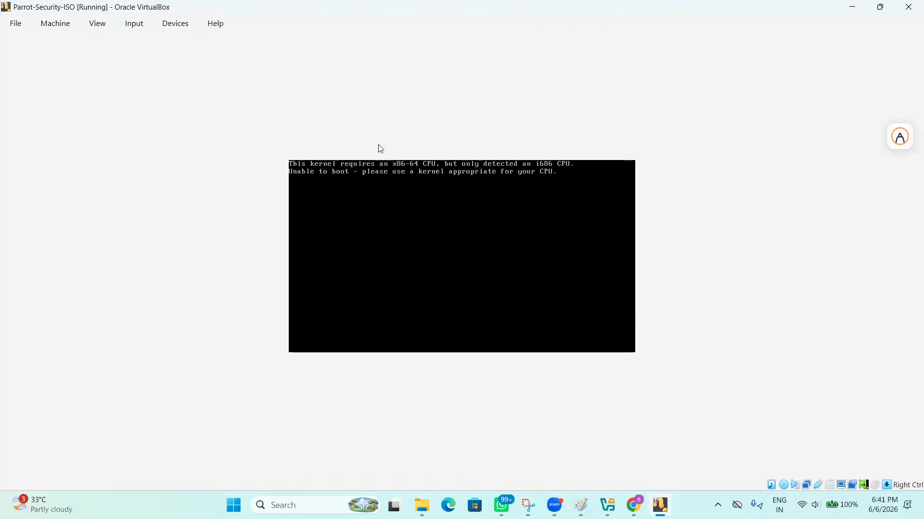
click(911, 7)
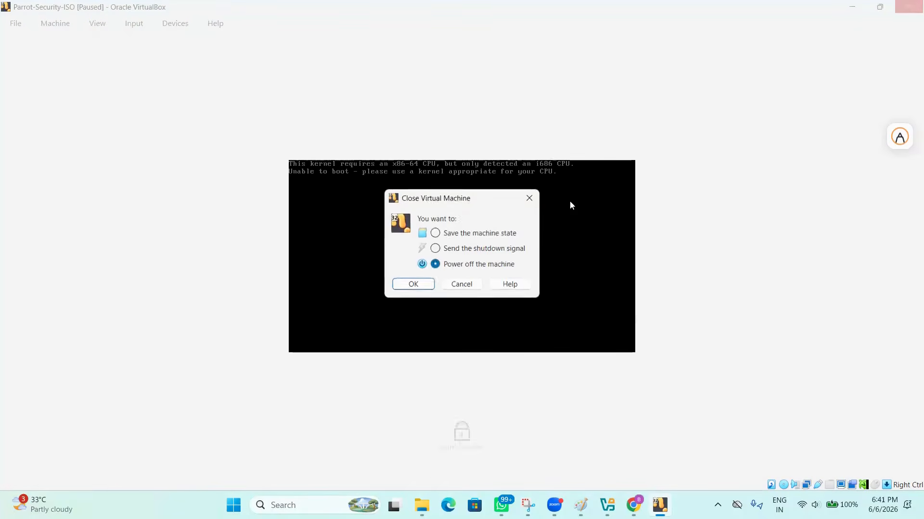
- Confirm Power off the machine so Parrot-Security-ISO shows Powered Off in the Manager
click(410, 285)
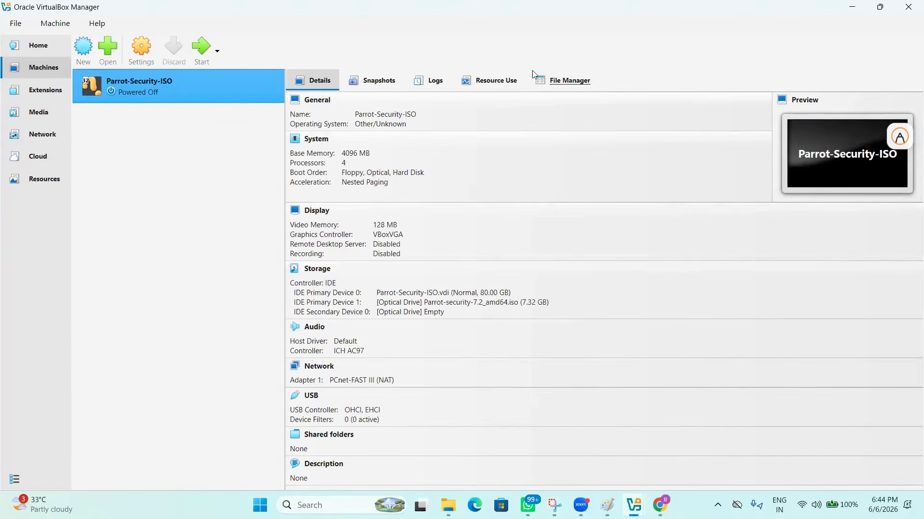
key(alt+Tab)
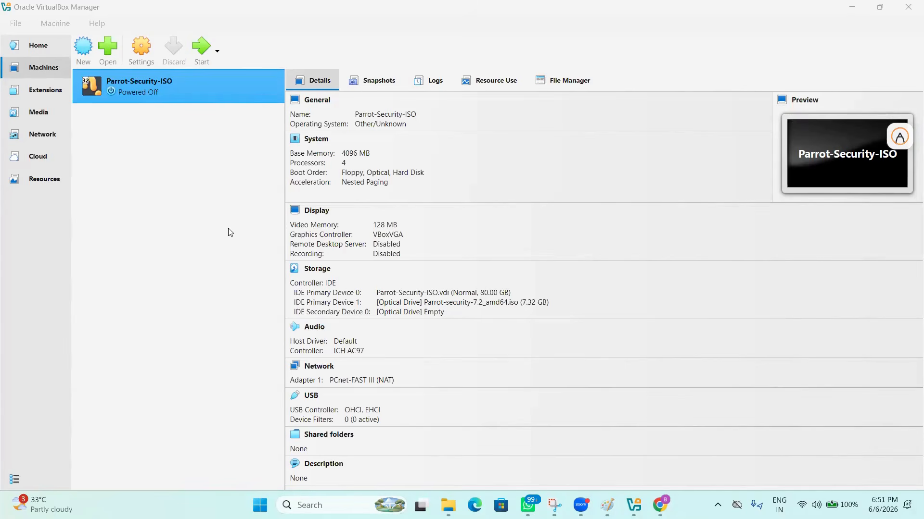
- Remove Parrot-Security-ISO from the machine list, keeping its files on disk
right_click(199, 89)
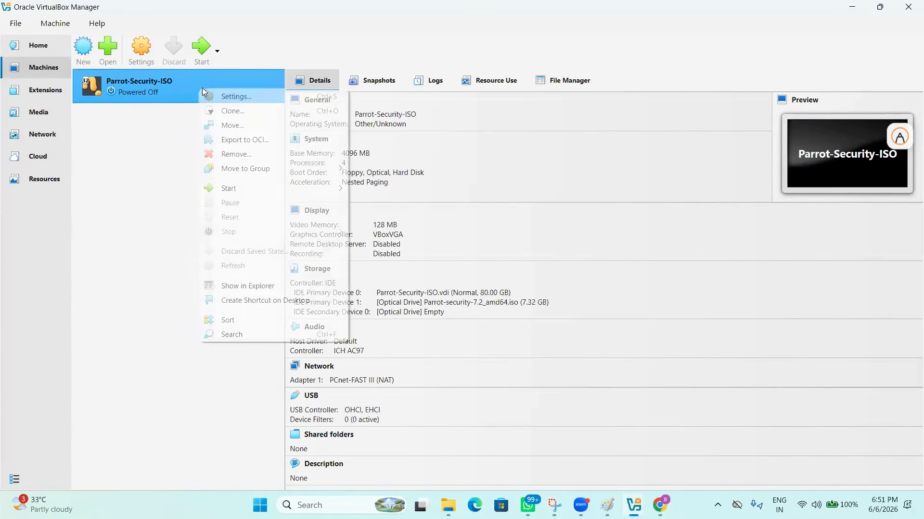
click(228, 153)
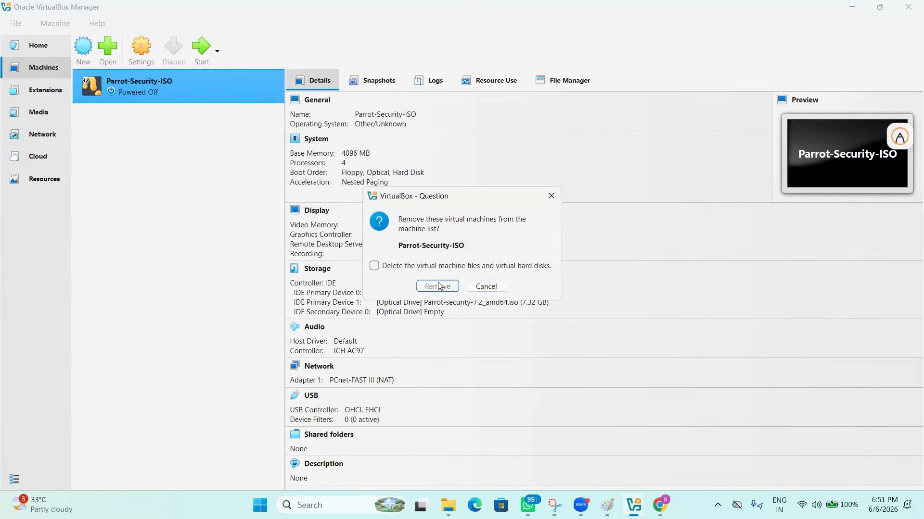
click(438, 286)
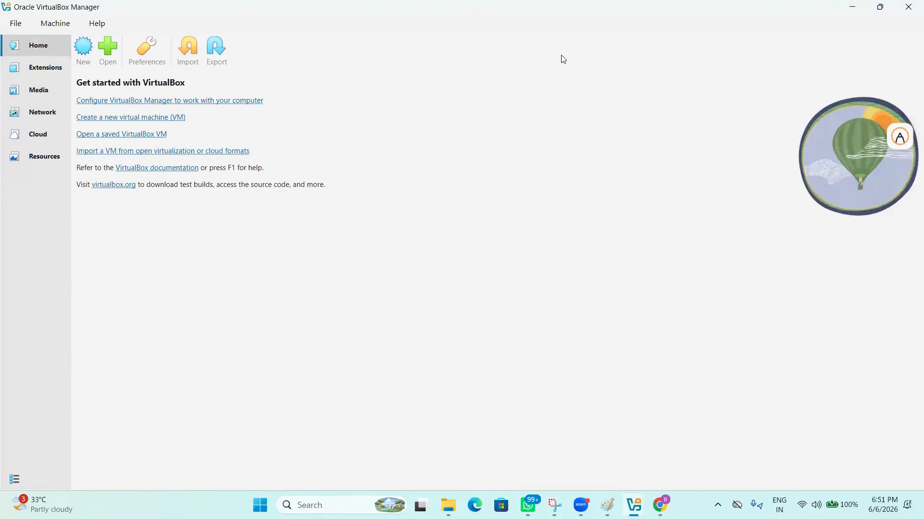